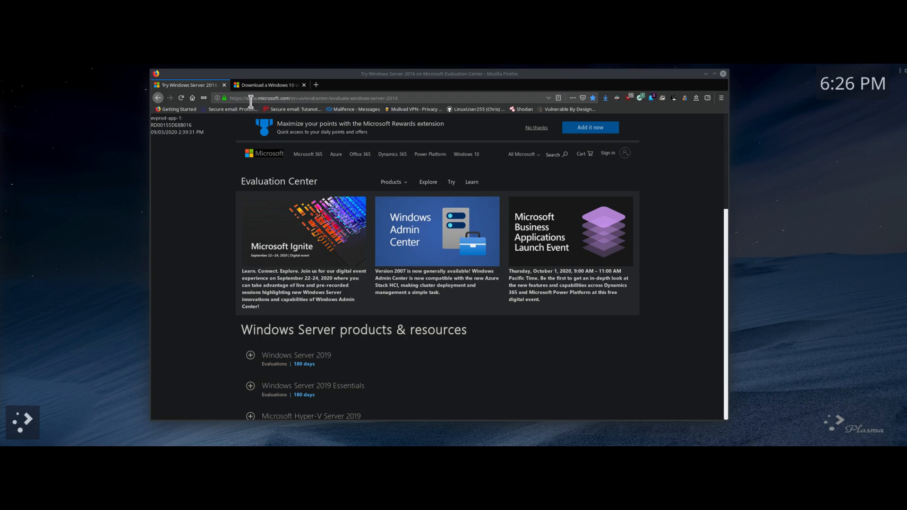
Step: Highlight the page address, then scroll to the started Windows Server 2016 Datacenter ISO download section
drag(253, 98, 424, 98)
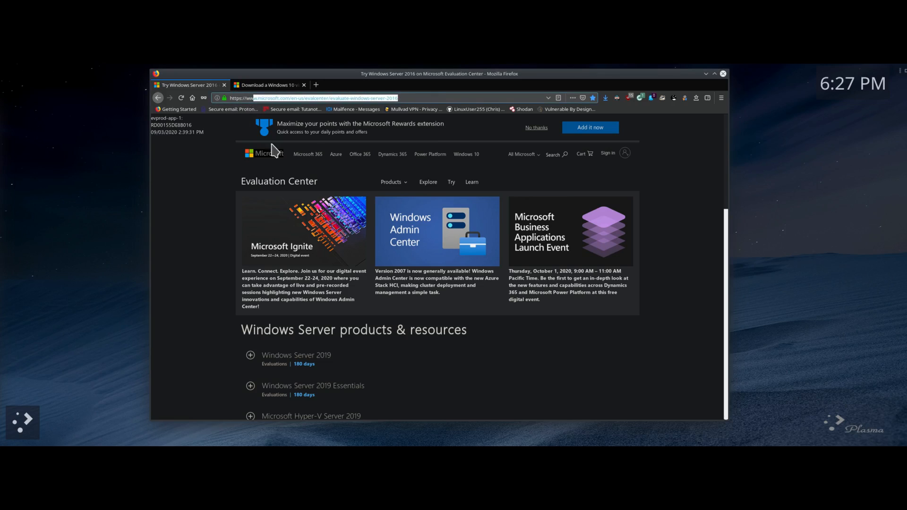
click(198, 216)
scroll(199, 215, down, 5)
scroll(197, 207, down, 4)
scroll(199, 200, up, 4)
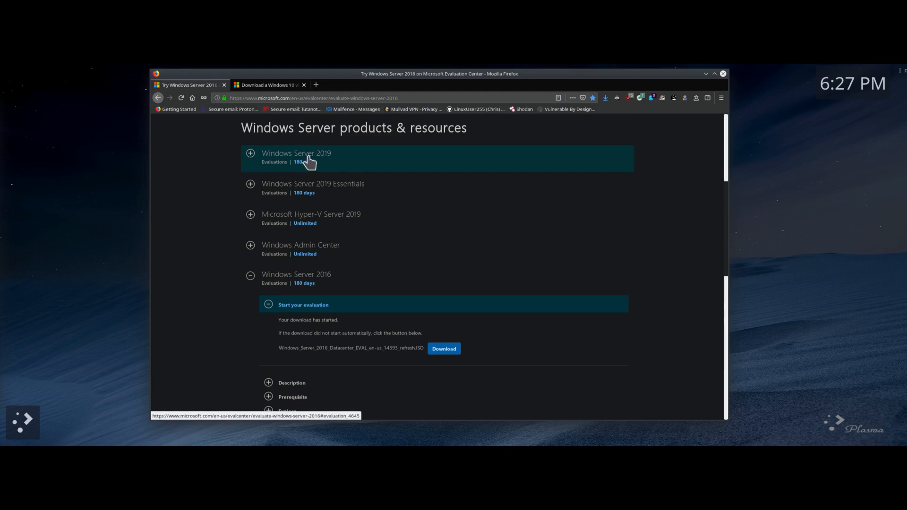
scroll(191, 174, down, 5)
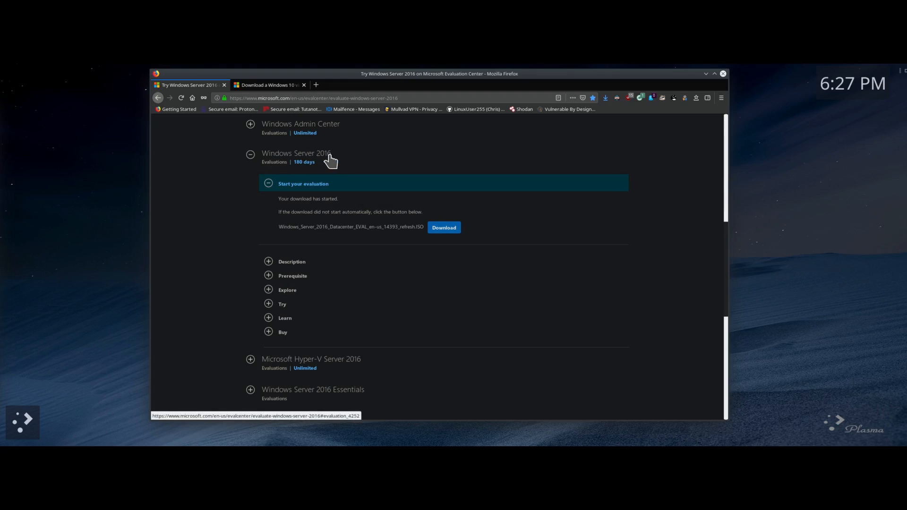
scroll(219, 203, down, 1)
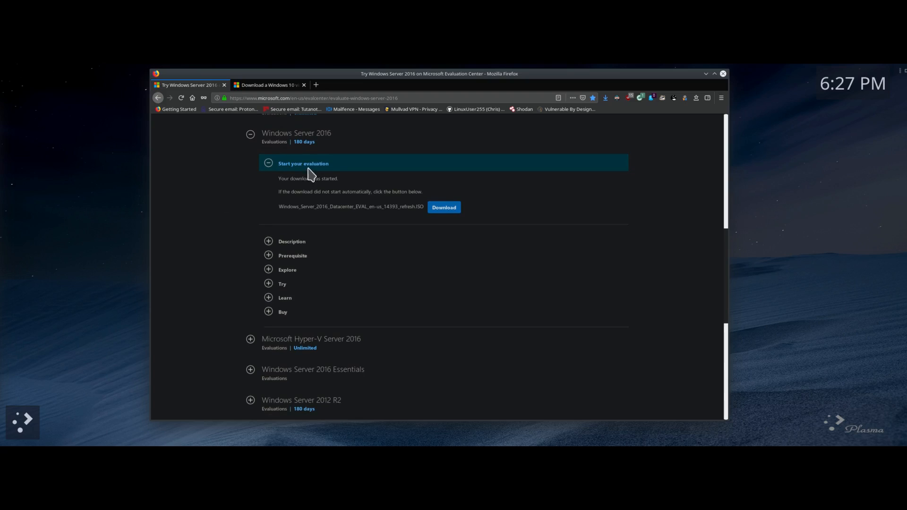
scroll(245, 219, down, 1)
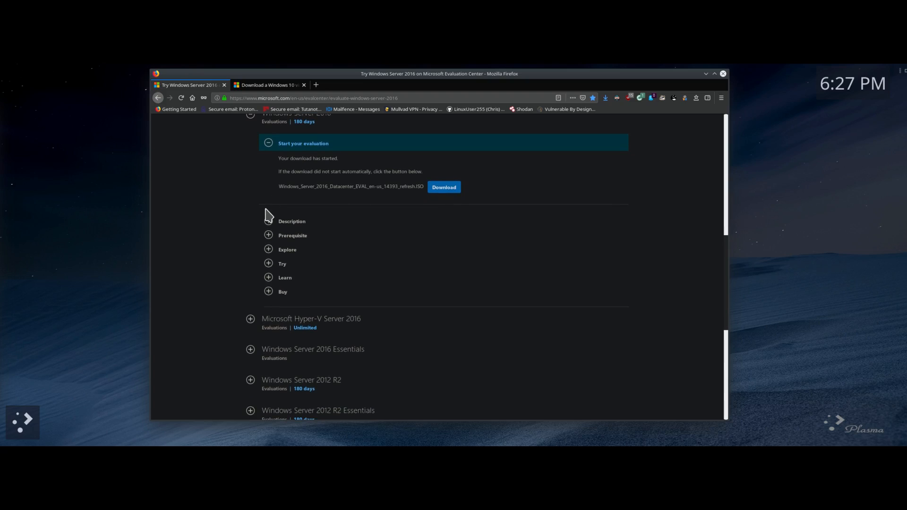
Step: Switch to the 'Download a Windows 10 virtual machine' tab and scroll to the 20 GB Enterprise VM downloads
click(265, 90)
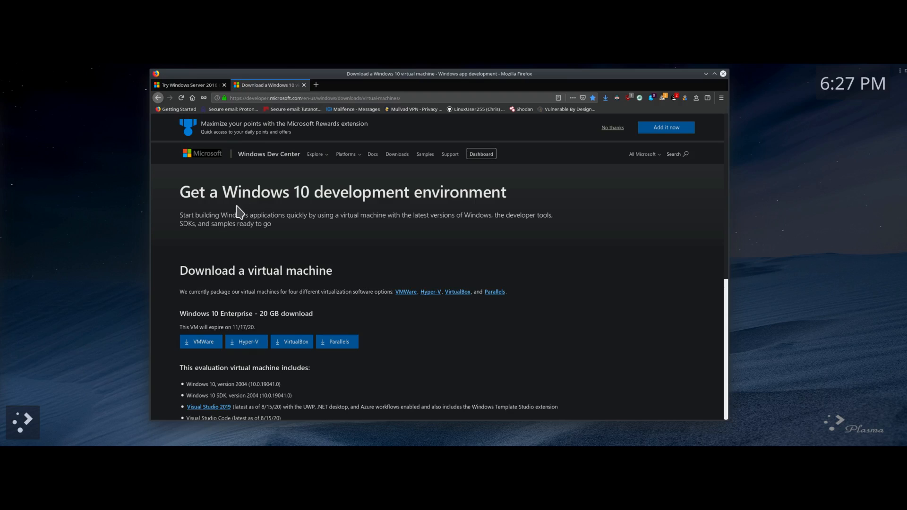
mouse_move(432, 444)
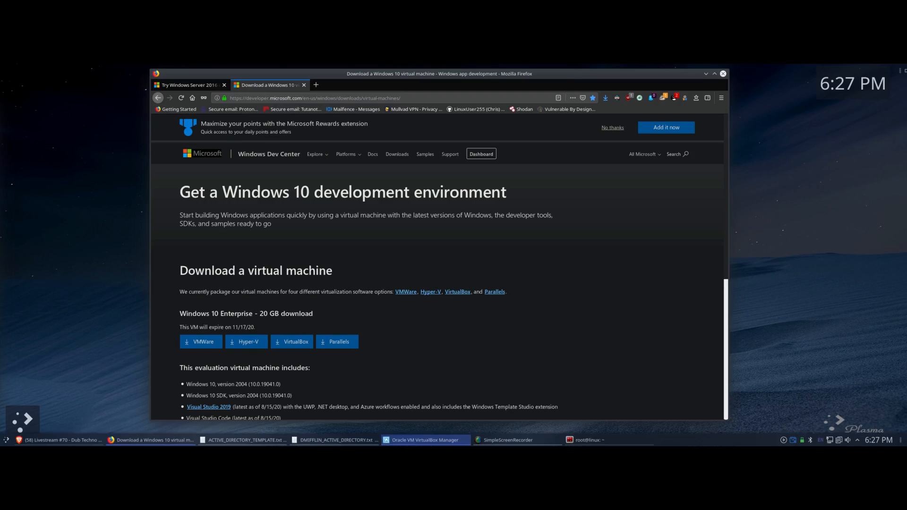
scroll(507, 340, down, 1)
scroll(507, 340, down, 1)
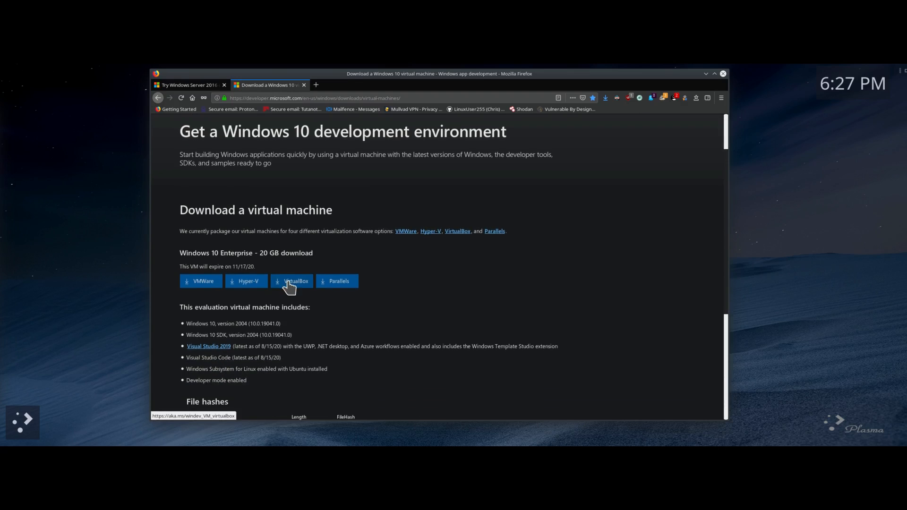
Step: Go back to the 'Try Windows Server 2016' tab and scroll to its Datacenter download section
click(202, 86)
scroll(226, 220, up, 9)
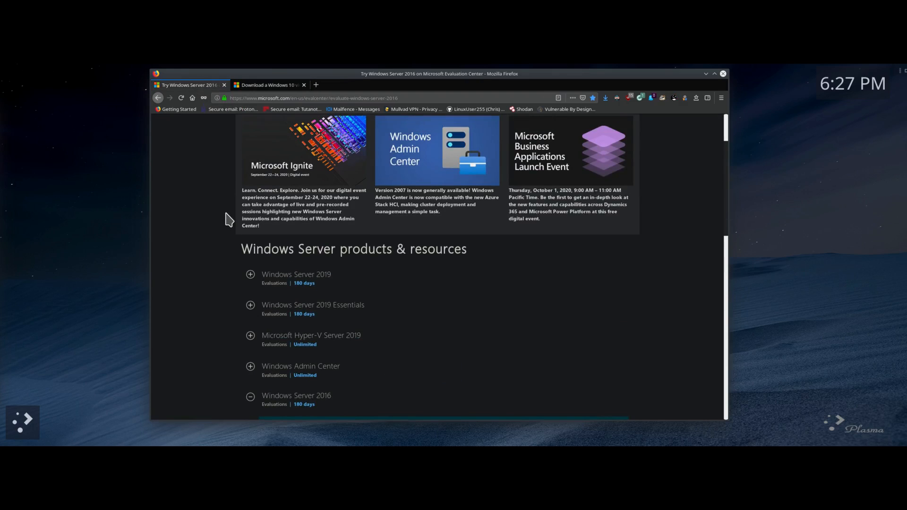
scroll(215, 264, up, 3)
scroll(216, 265, down, 5)
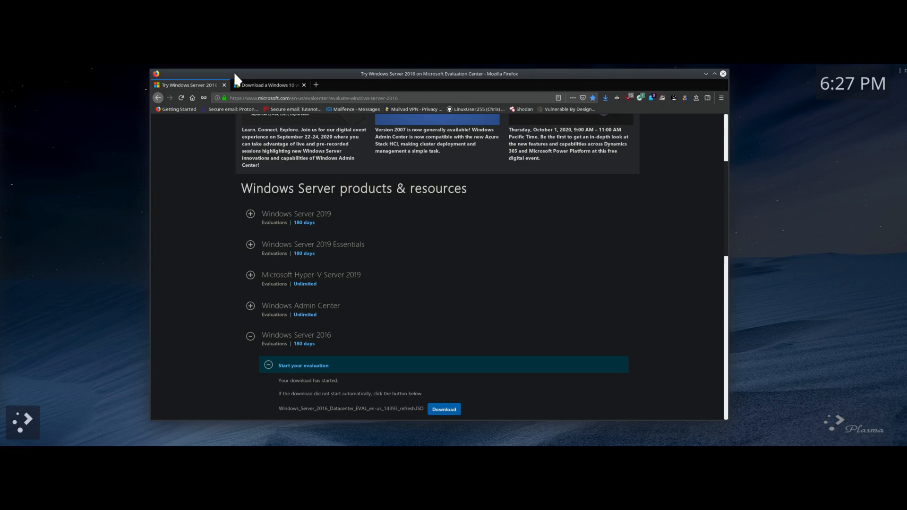
Step: Minimise Firefox and arrange VirtualBox Manager beside the Kate ACTIVE_DIRECTORY_TEMPLATE.txt window
click(706, 73)
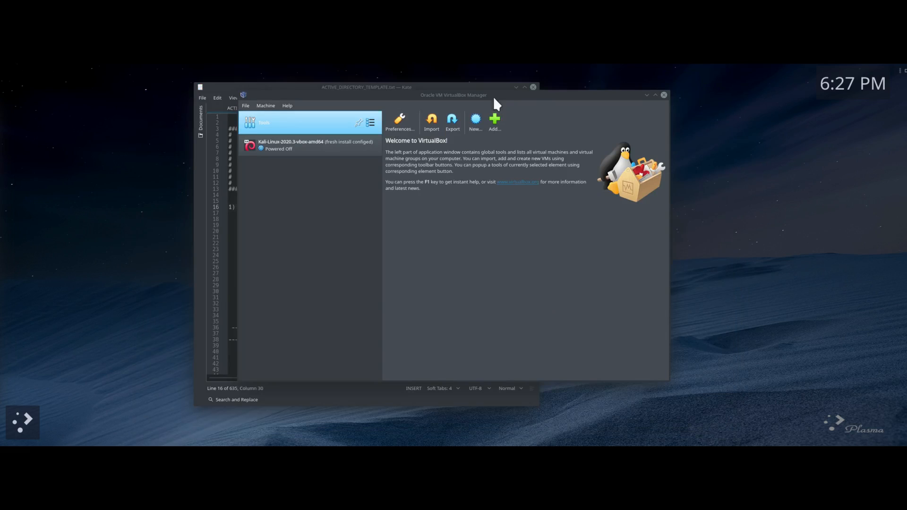
drag(494, 97, 696, 105)
drag(413, 87, 243, 75)
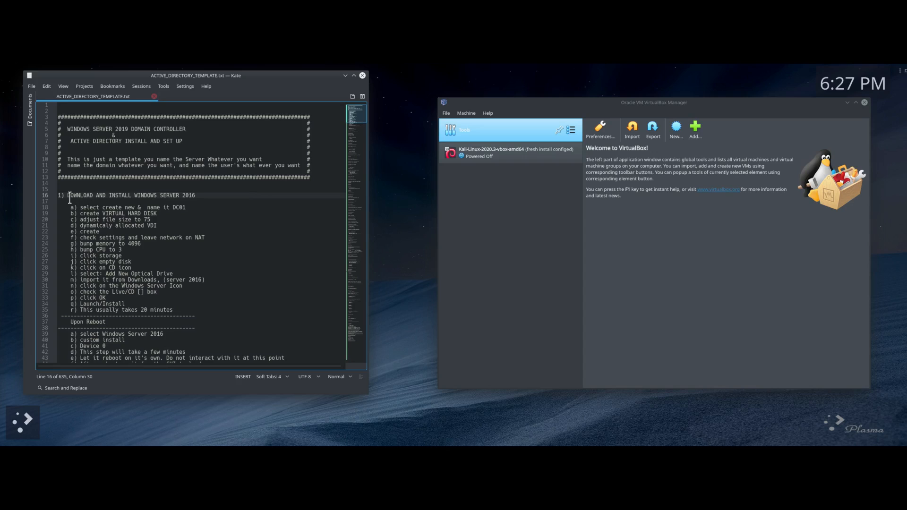
Step: Scroll through ACTIVE_DIRECTORY_TEMPLATE.txt, highlighting the 'TIME TO ADD USERS' heading, down to the SMB shares step
scroll(189, 201, down, 7)
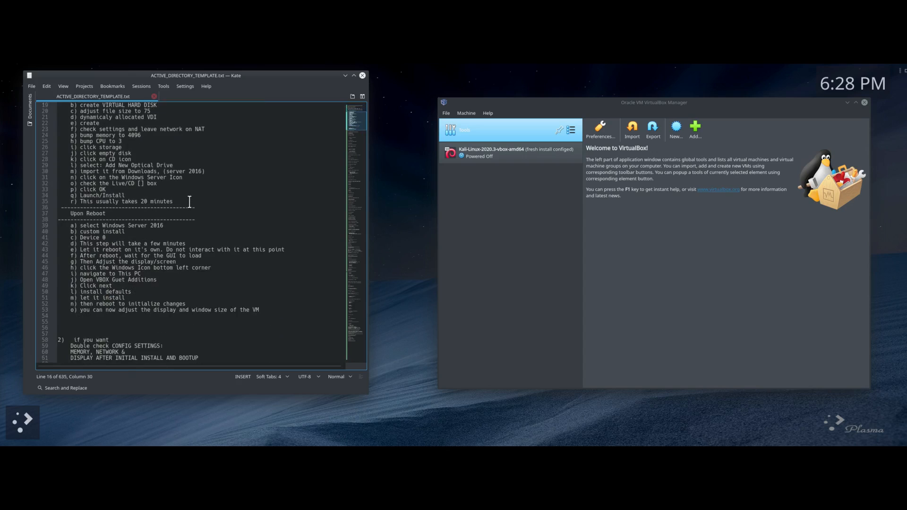
scroll(190, 202, down, 20)
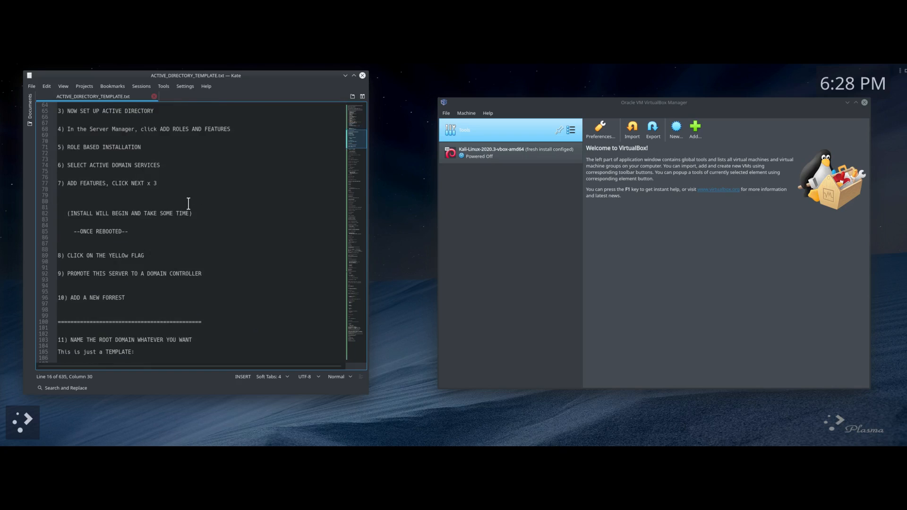
scroll(189, 205, down, 20)
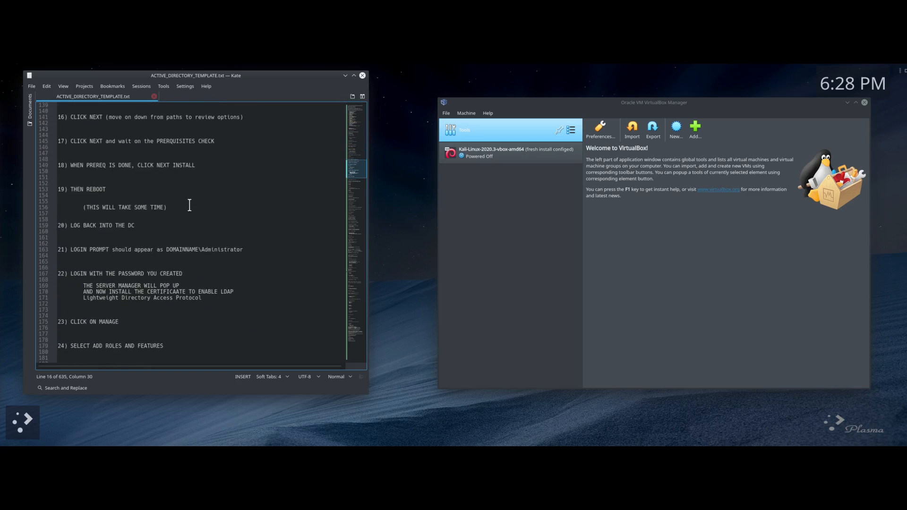
scroll(190, 206, down, 20)
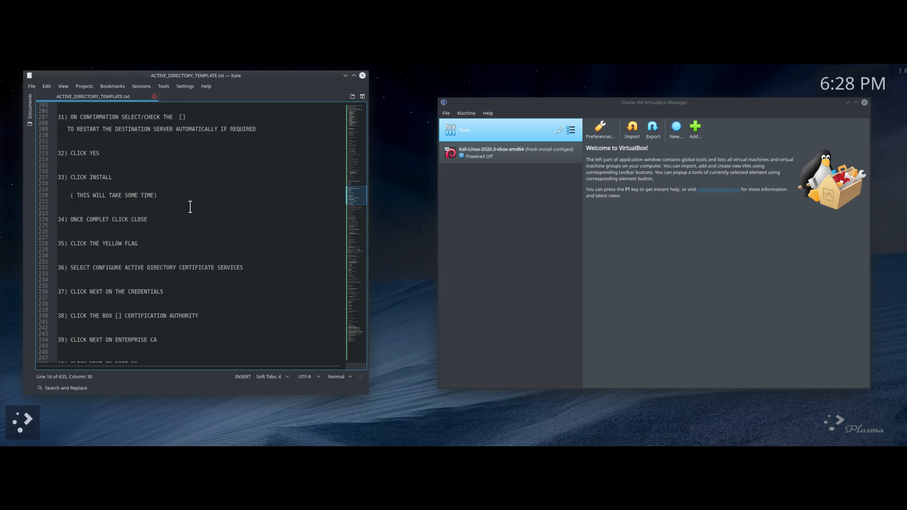
scroll(191, 208, down, 13)
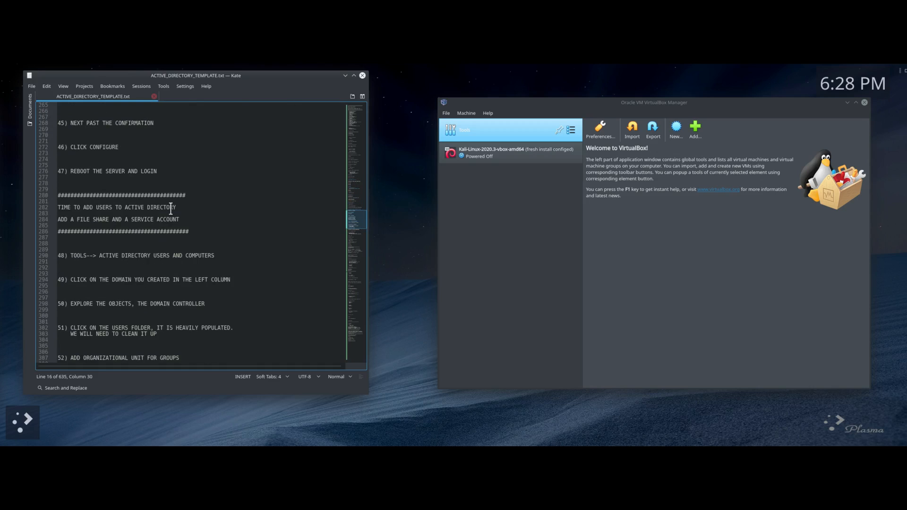
drag(58, 207, 211, 222)
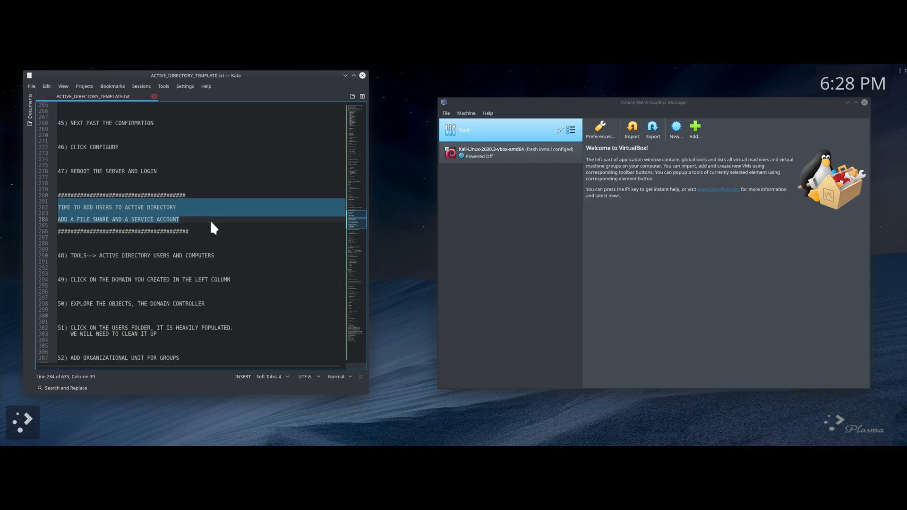
scroll(213, 228, down, 20)
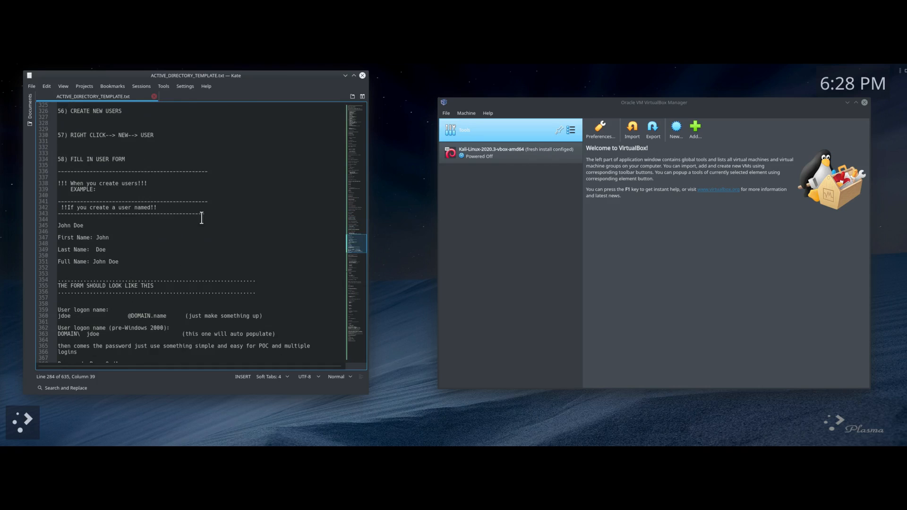
scroll(95, 191, down, 14)
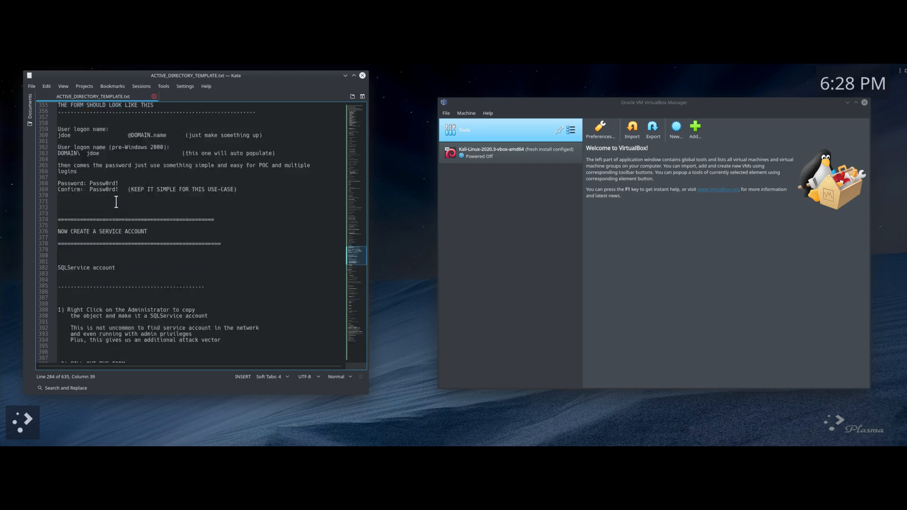
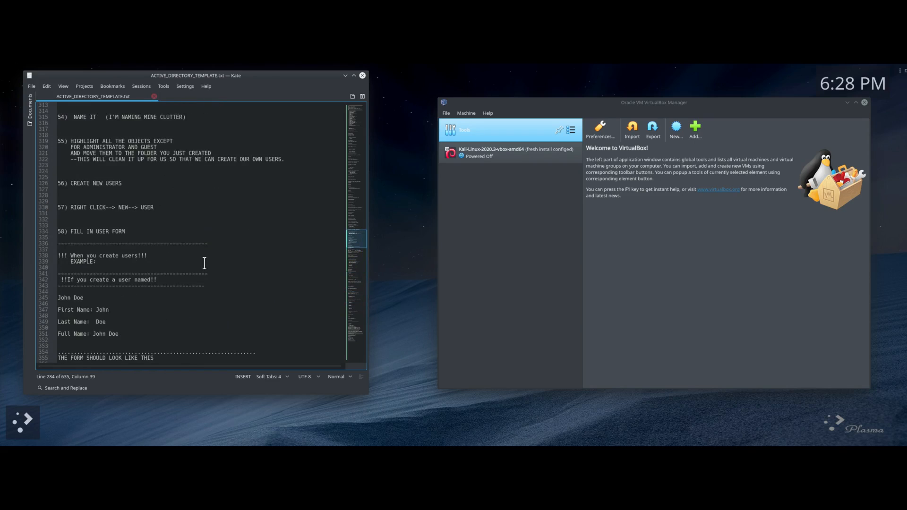
scroll(205, 264, up, 20)
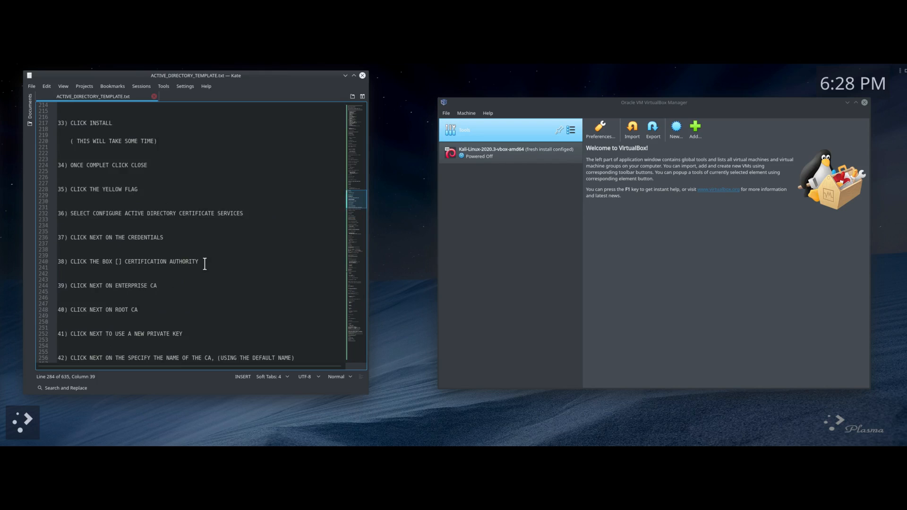
Step: Scroll Kate's template back to the top and move VirtualBox Manager up and left
drag(362, 197, 360, 107)
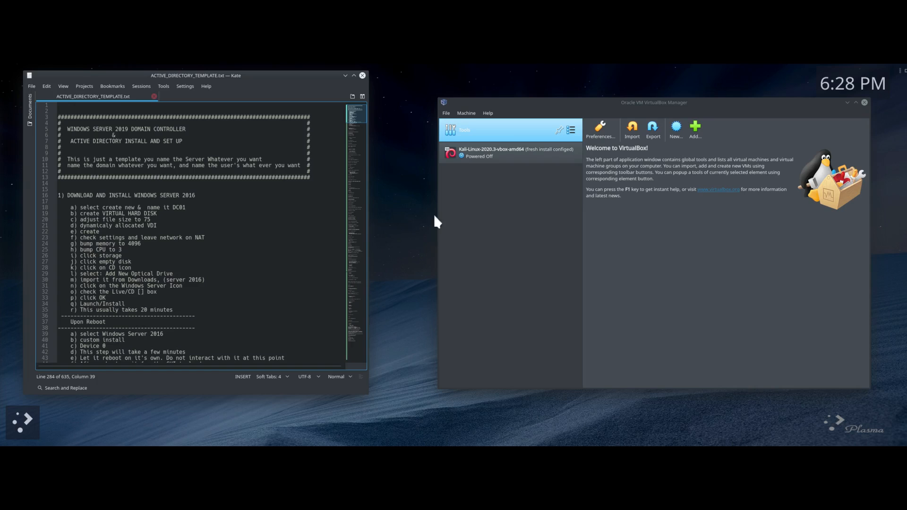
drag(521, 112, 472, 92)
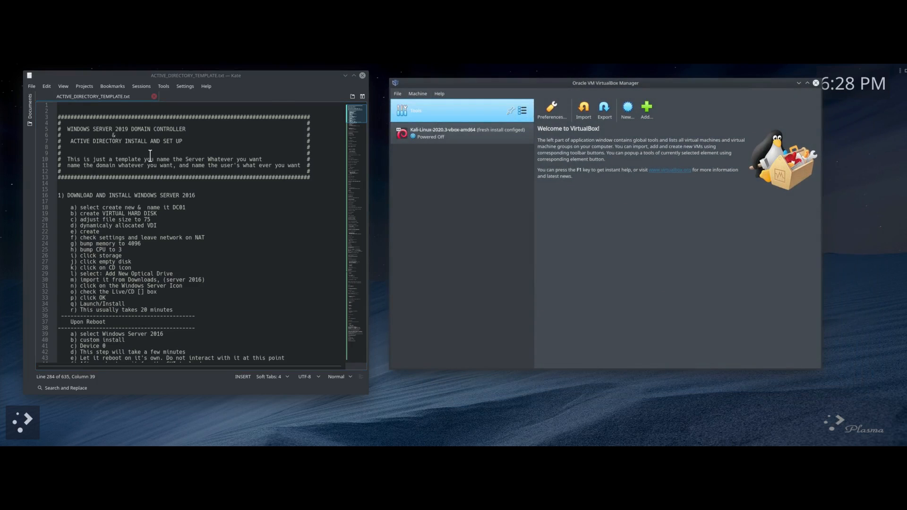
drag(116, 195, 197, 195)
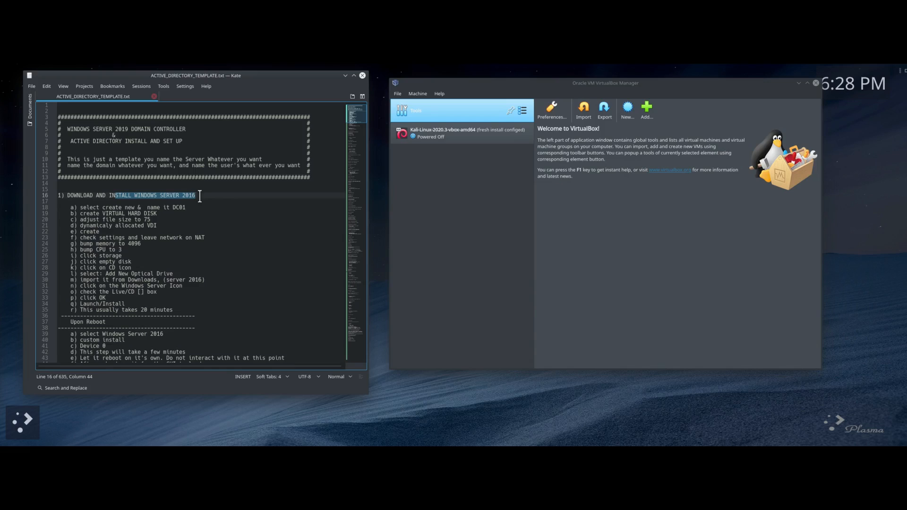
click(232, 211)
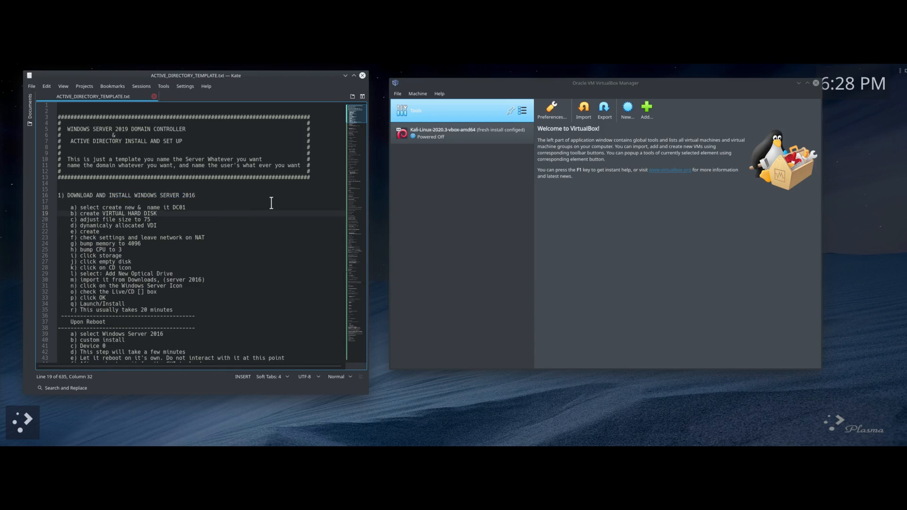
Step: Widen the Kate editor and move VirtualBox Manager over it
drag(368, 228, 466, 228)
scroll(373, 206, up, 3)
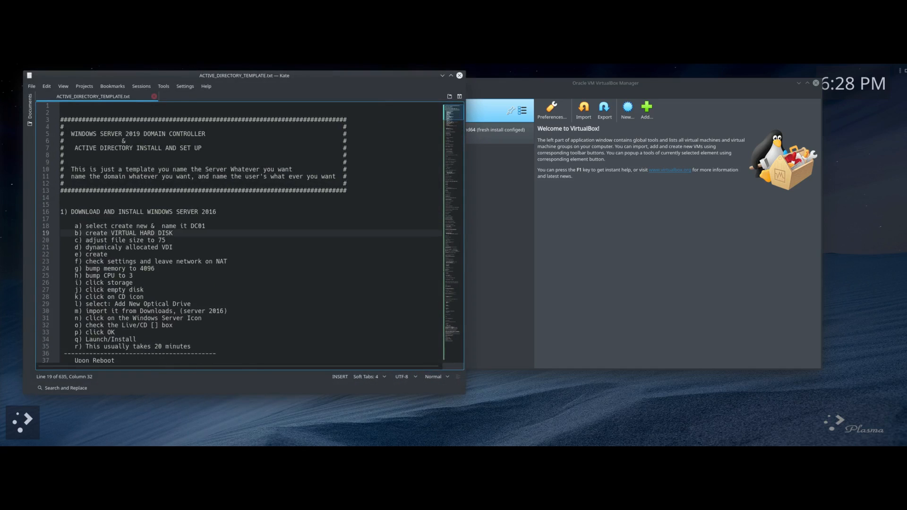
mouse_move(530, 83)
mouse_down()
mouse_move(551, 77)
mouse_move(512, 80)
mouse_move(534, 77)
mouse_up()
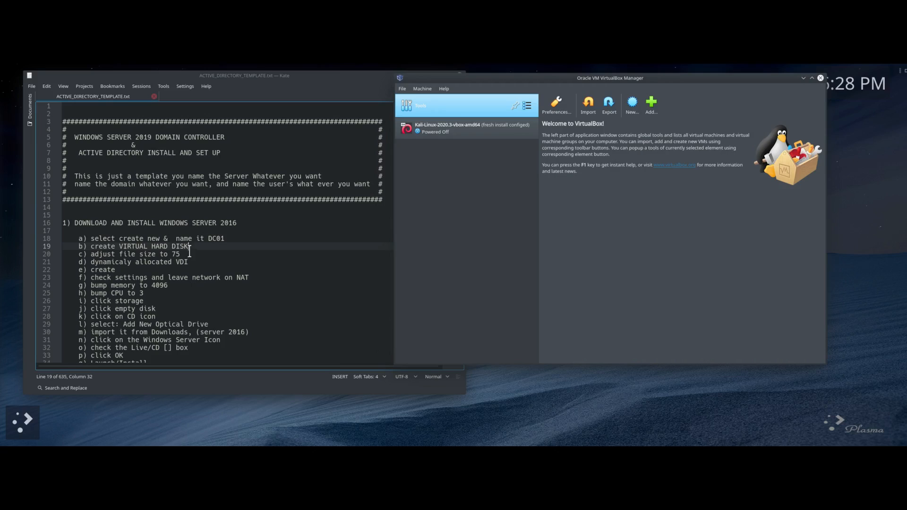
Step: Cancel a first New Machine attempt and rearrange the VirtualBox Manager and Kate windows
click(633, 105)
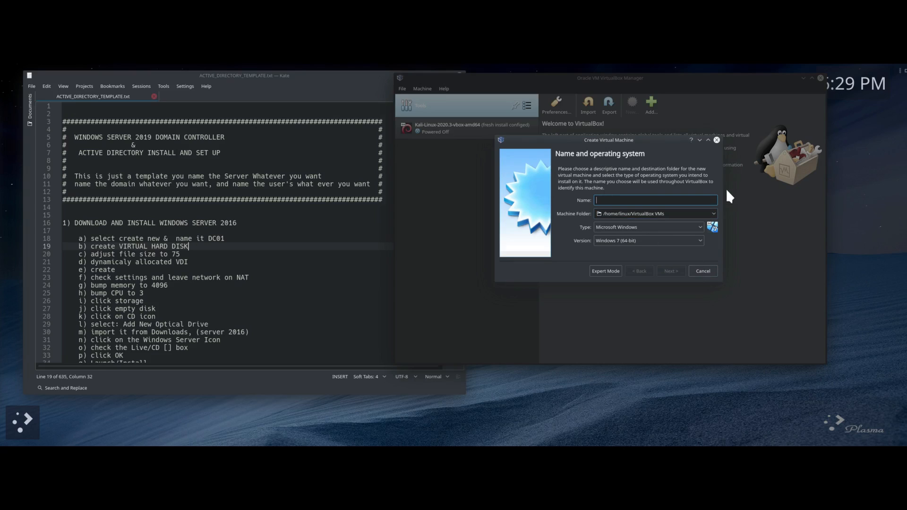
click(702, 271)
drag(455, 75, 302, 70)
drag(192, 76, 155, 74)
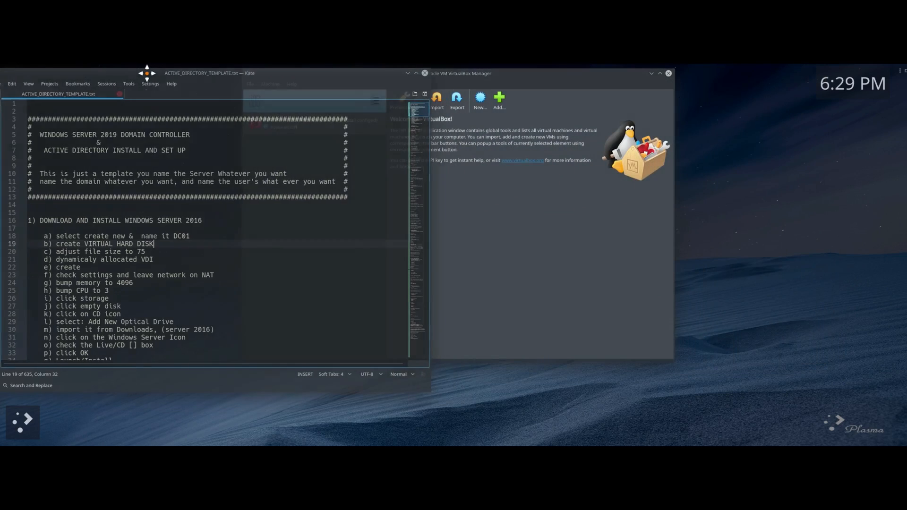
click(474, 74)
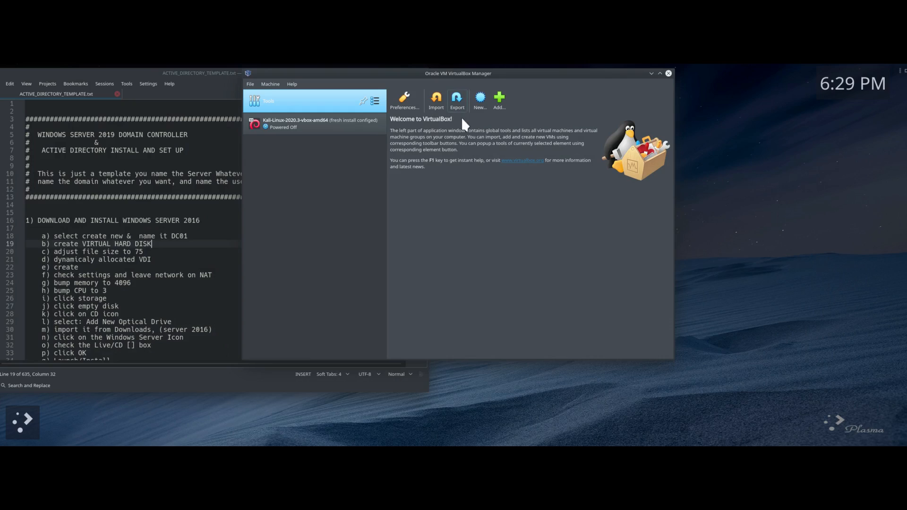
Step: Start a new machine named DC01 with version Windows 2016 (64-bit)
click(479, 100)
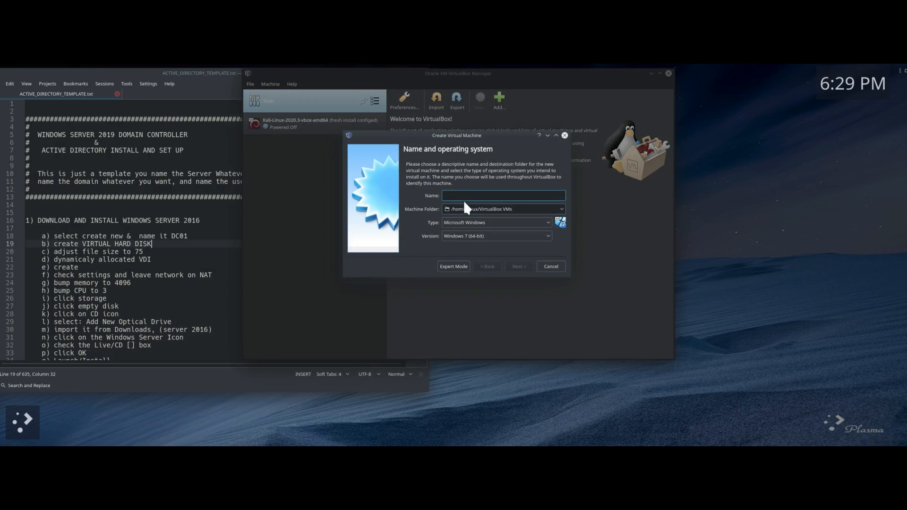
text(DC01)
click(534, 234)
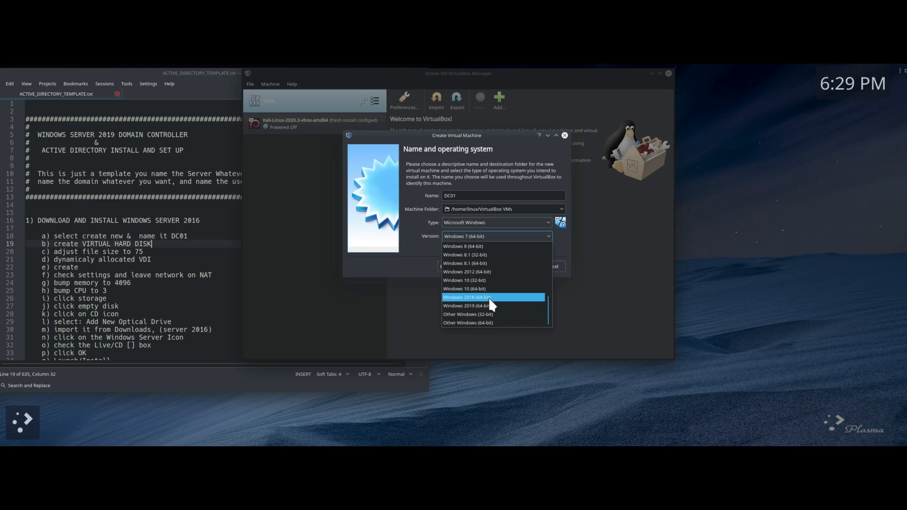
click(489, 297)
click(520, 266)
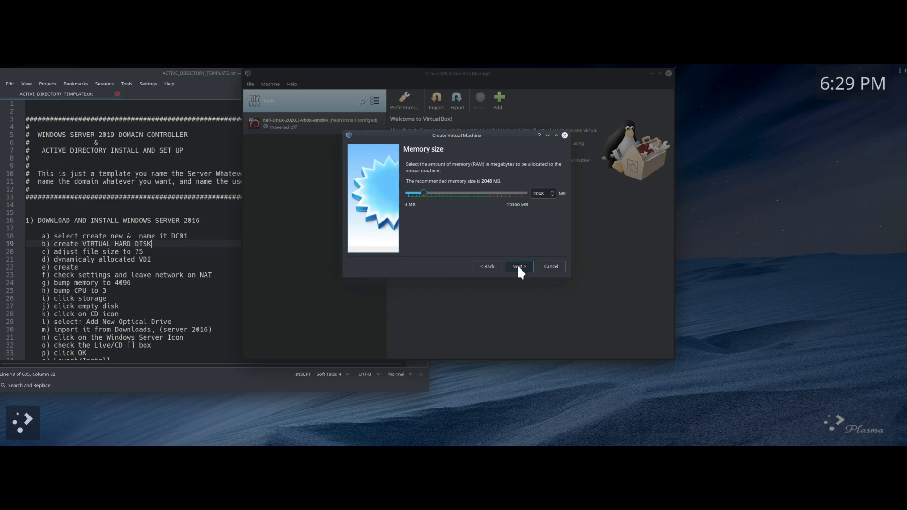
Step: Raise the DC01 machine's memory to 5406 MB
click(461, 193)
click(462, 193)
click(464, 193)
click(465, 193)
click(466, 193)
click(467, 192)
click(462, 193)
Step: Choose to create a new virtual hard disk, highlighting the matching steps in the notes
click(520, 266)
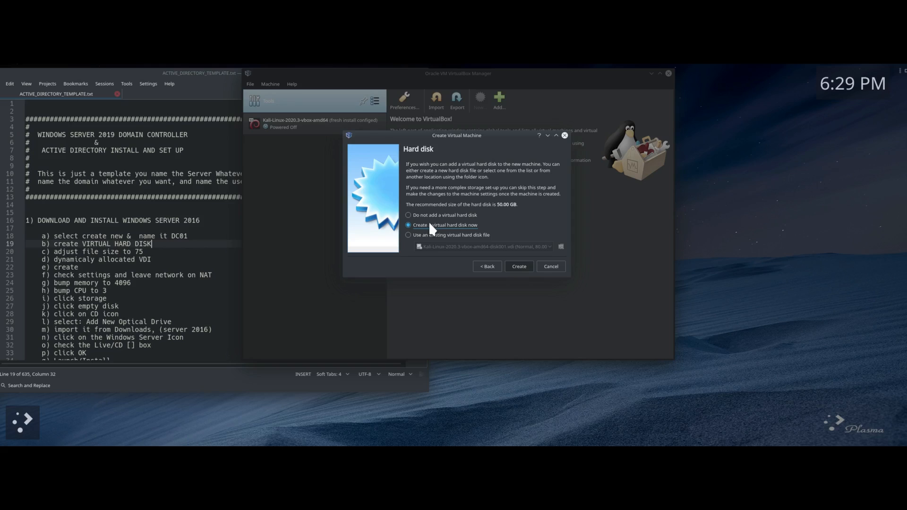
drag(50, 244, 151, 245)
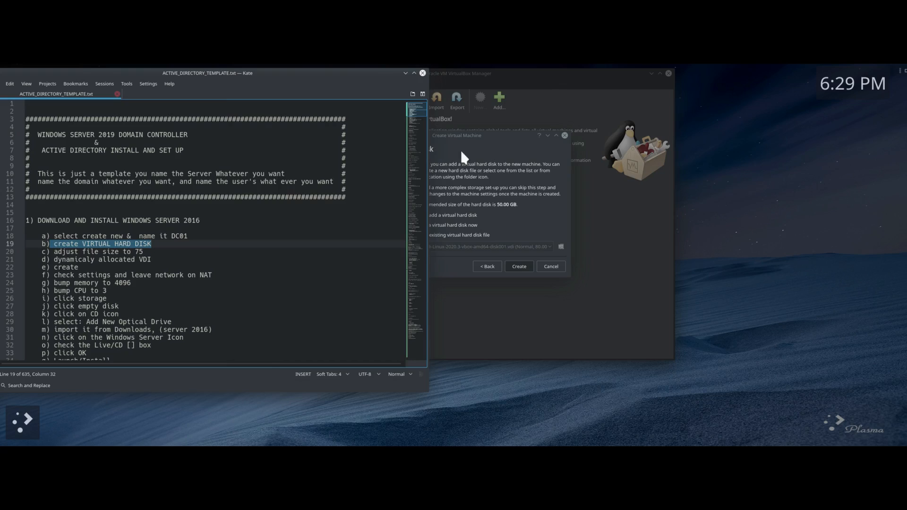
click(550, 84)
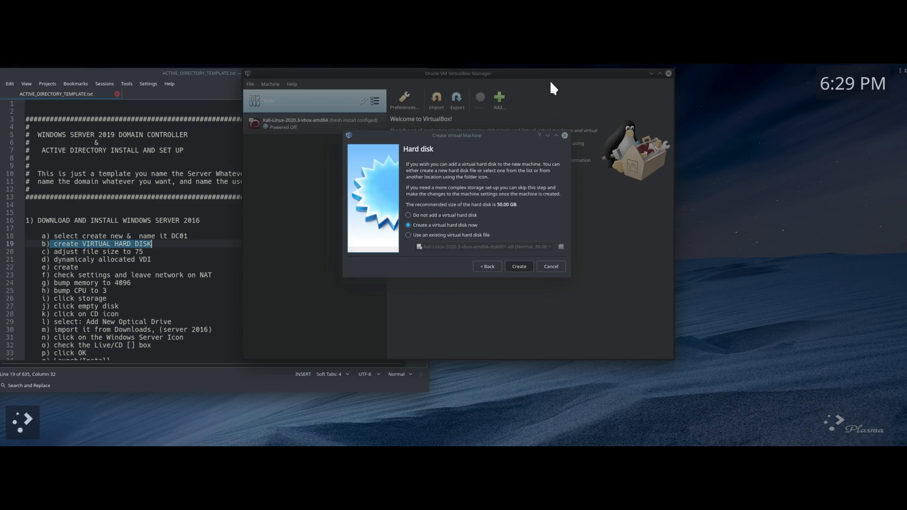
click(519, 266)
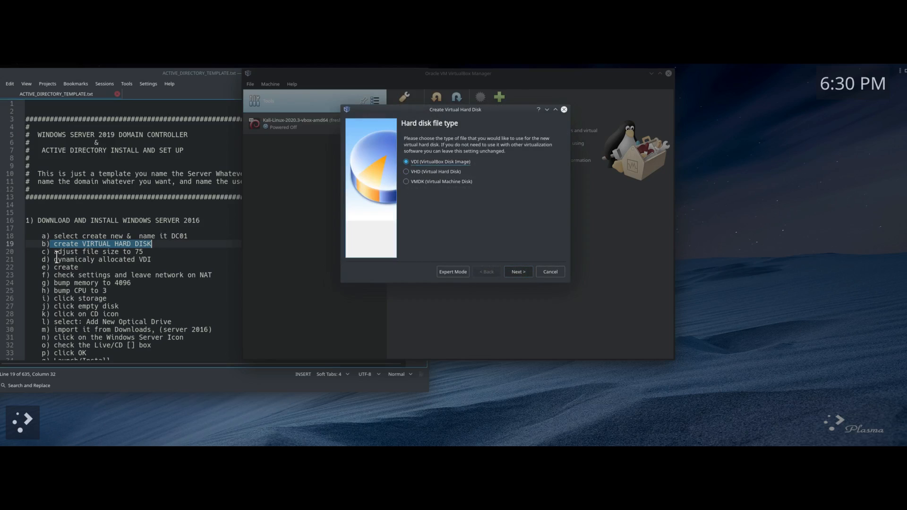
drag(106, 251, 166, 251)
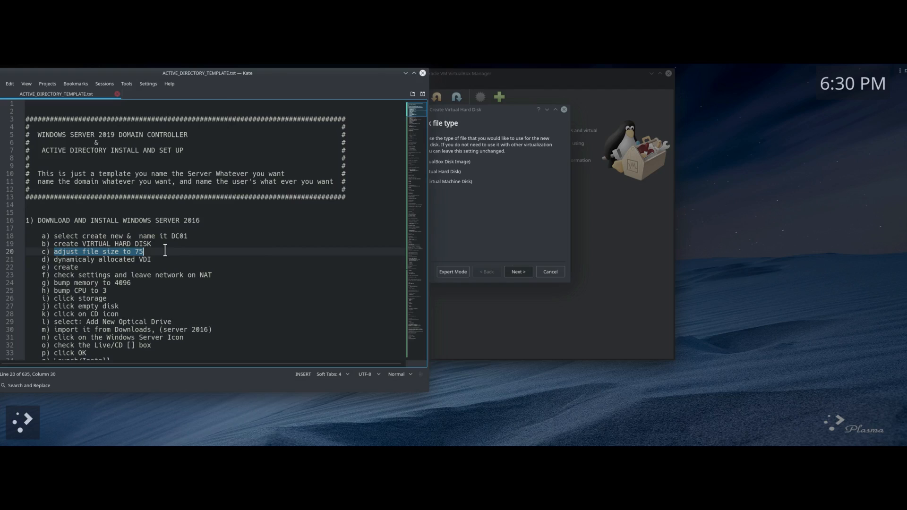
drag(58, 260, 156, 260)
click(522, 71)
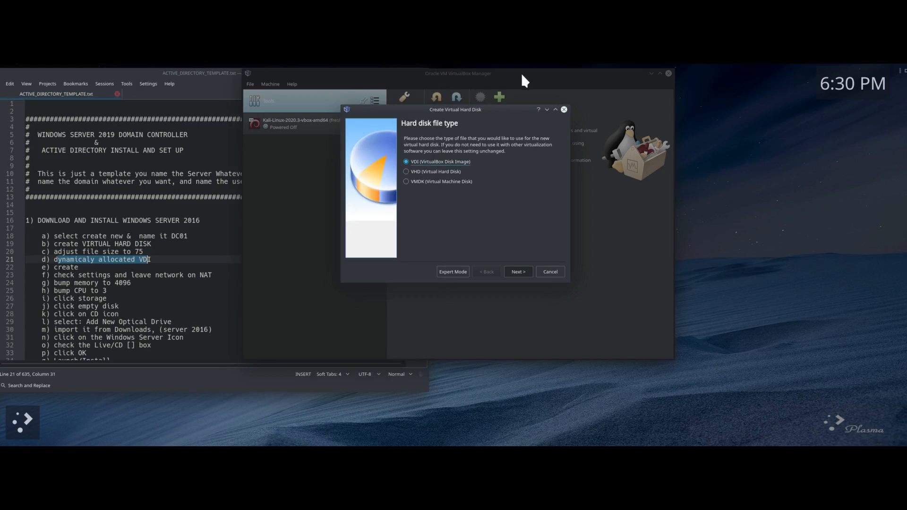
Step: Keep a dynamically allocated VDI disk, size it to 100 GB, and create it
click(519, 272)
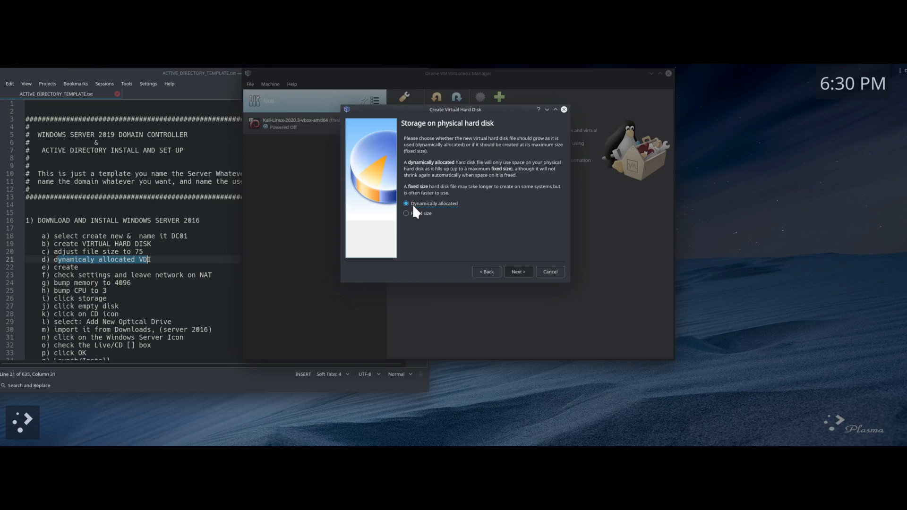
click(519, 272)
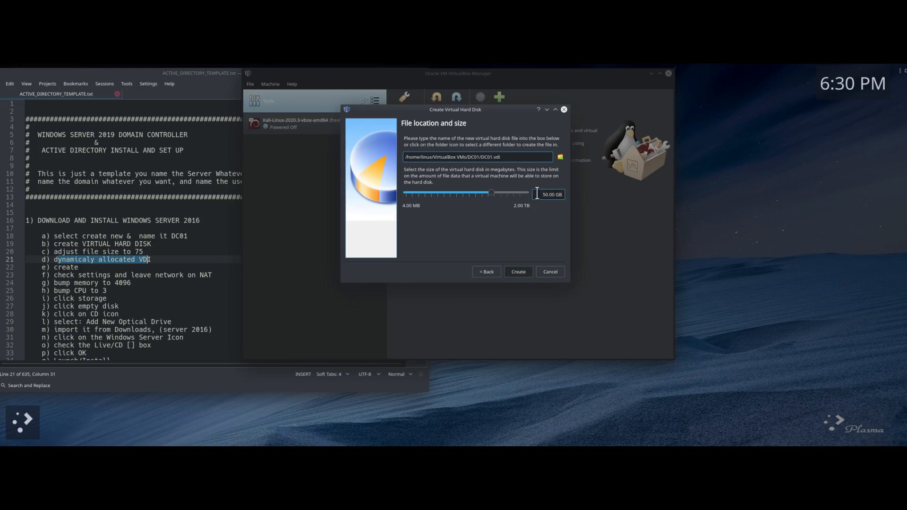
click(496, 192)
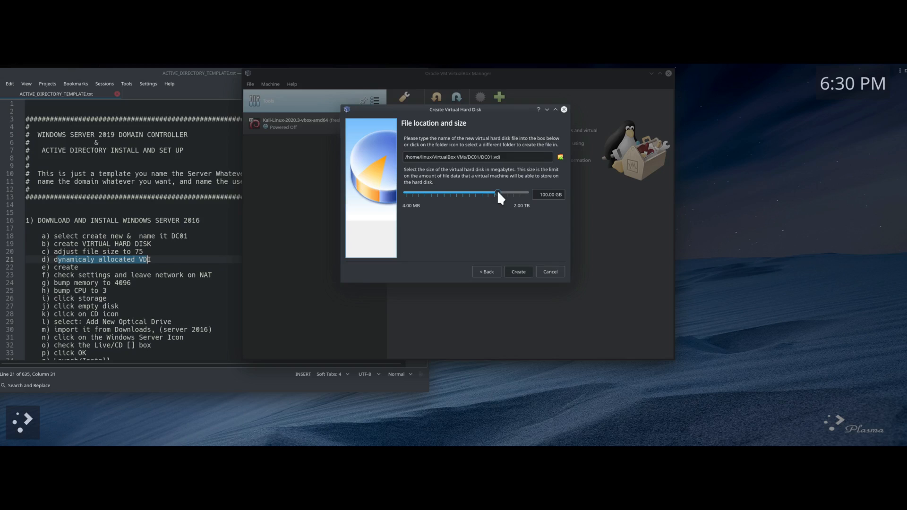
click(497, 192)
click(519, 273)
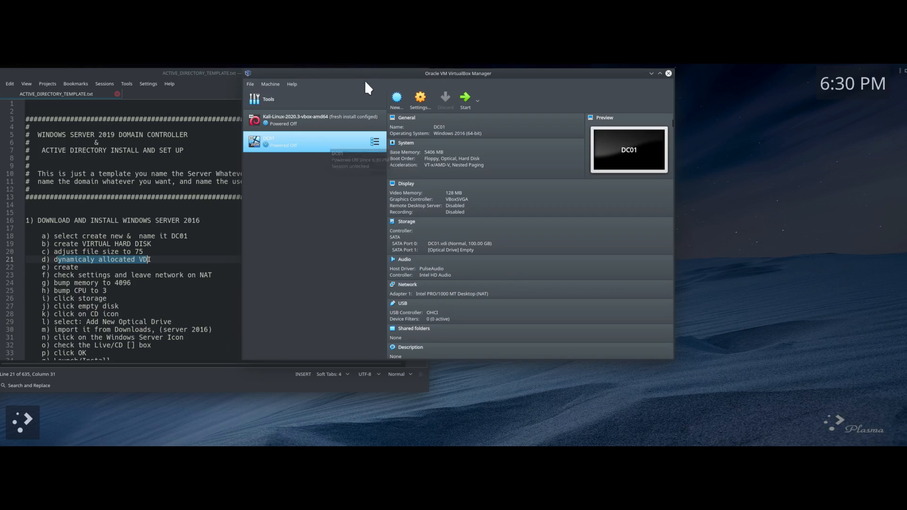
Step: Open DC01's settings on the General > Advanced page
drag(512, 77, 594, 80)
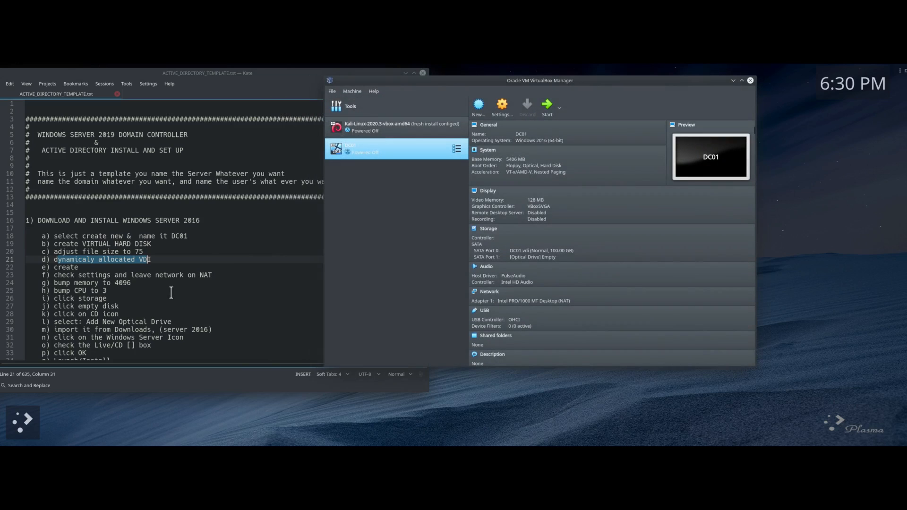
drag(79, 267, 213, 275)
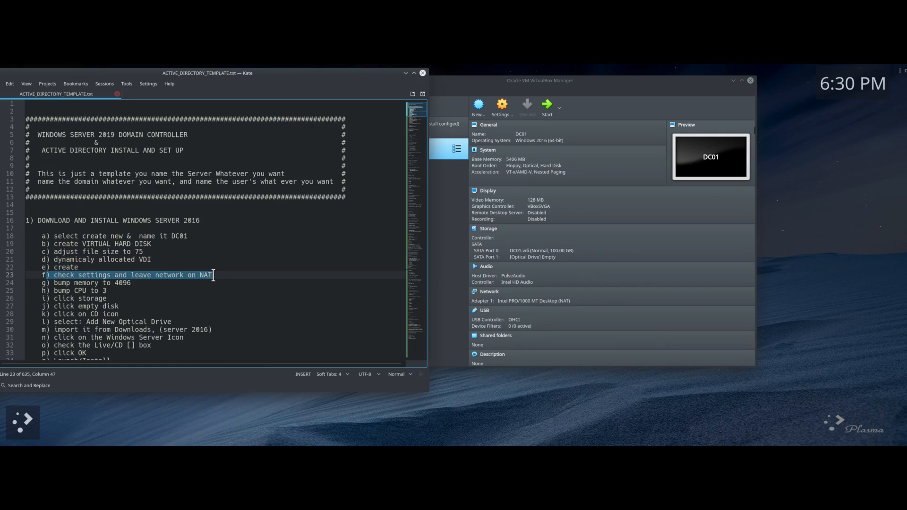
click(573, 84)
click(501, 110)
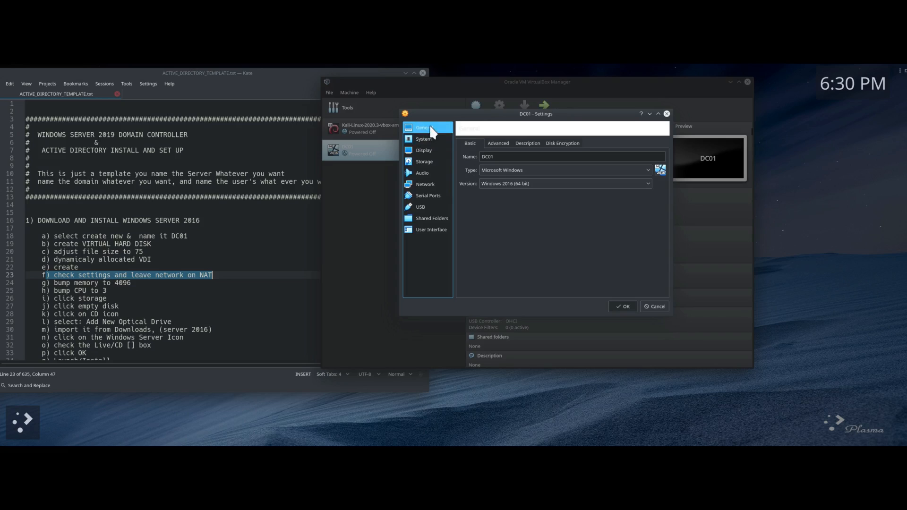
click(493, 142)
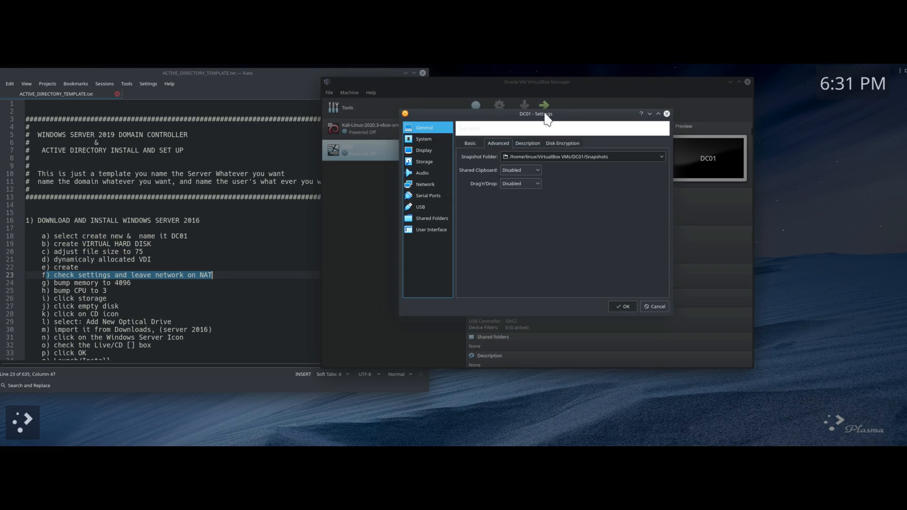
drag(545, 112, 472, 114)
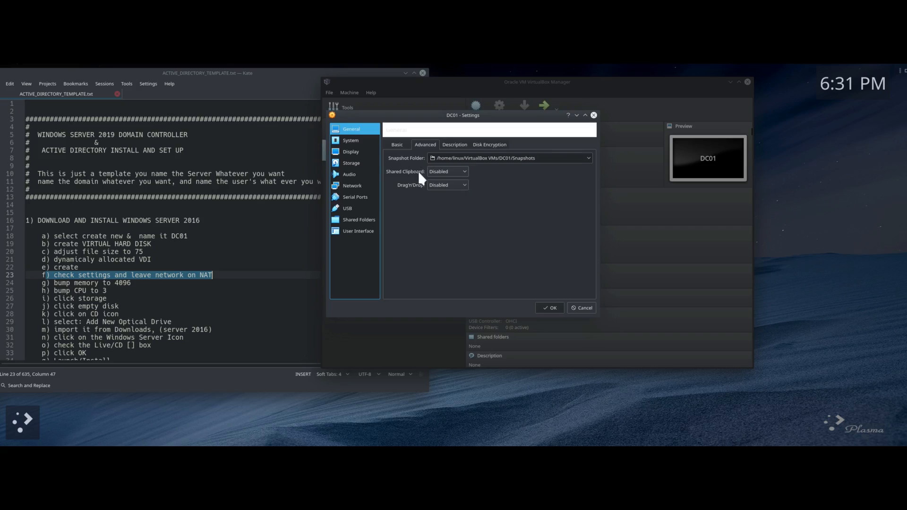
Step: Set Shared Clipboard and Drag'n'Drop both to Bidirectional
click(463, 169)
click(444, 207)
click(461, 186)
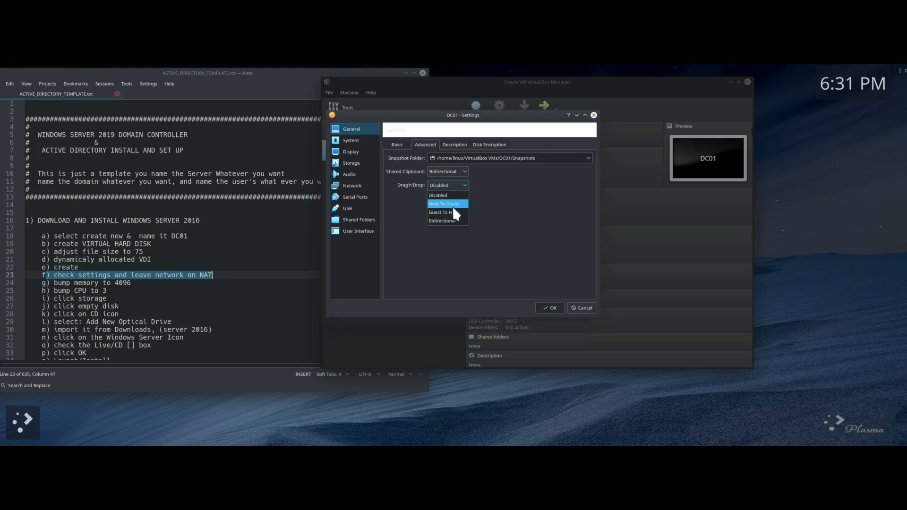
click(448, 221)
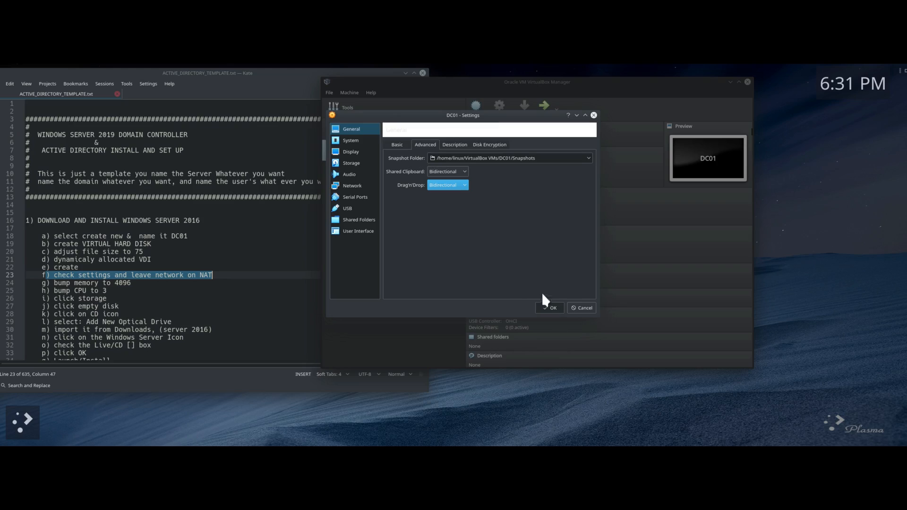
click(355, 140)
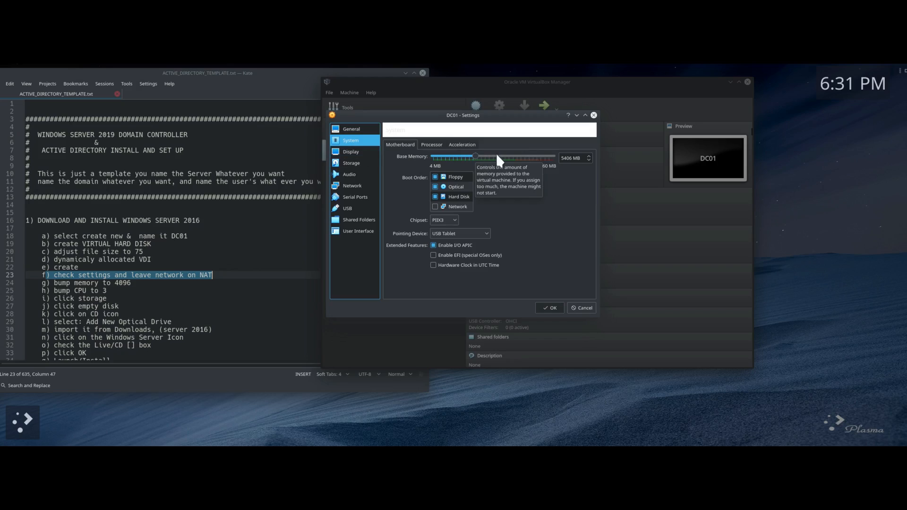
Step: Give DC01 3 processors and look over the Acceleration and Motherboard tabs
click(428, 145)
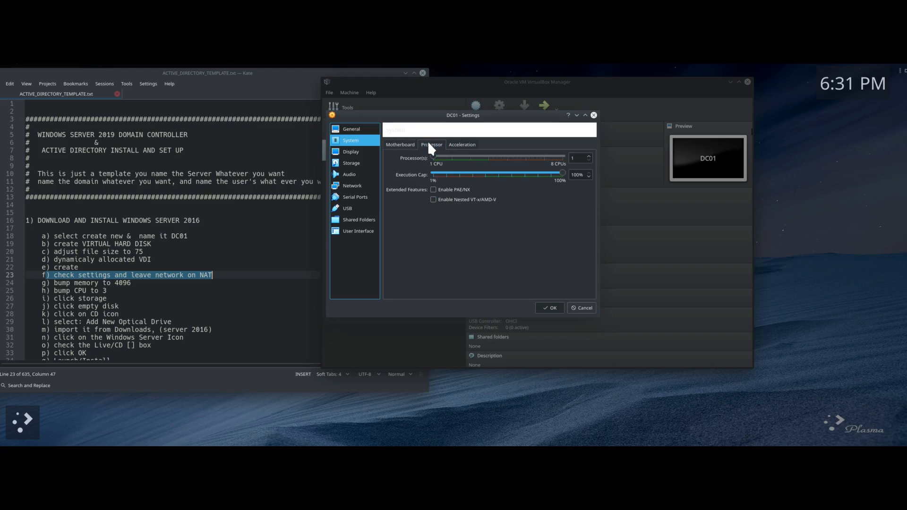
click(472, 157)
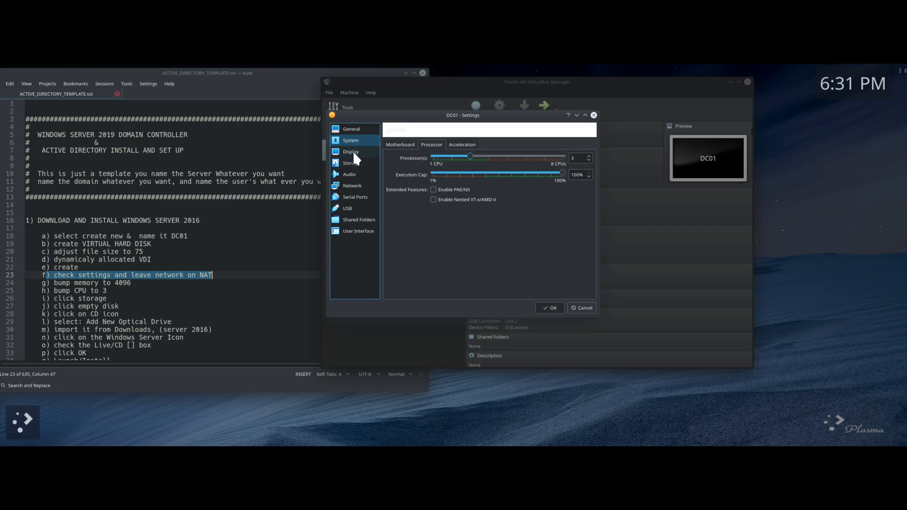
click(455, 146)
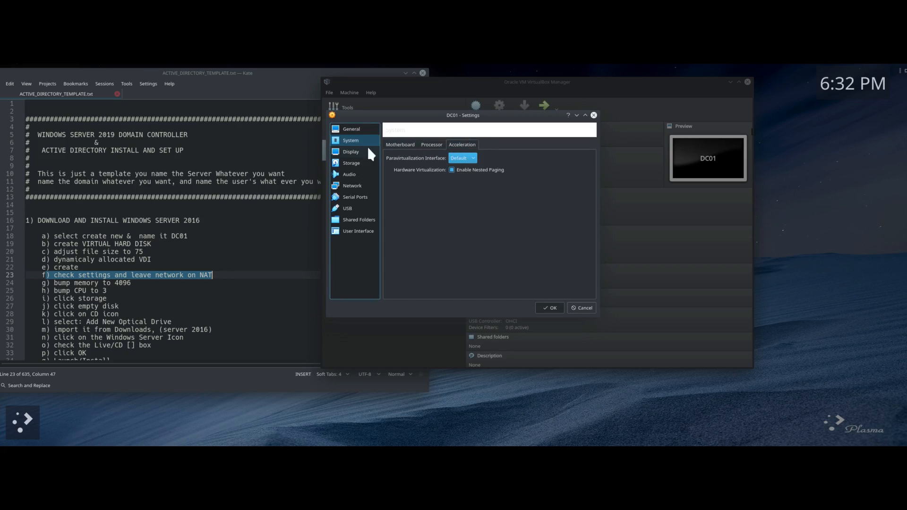
click(434, 144)
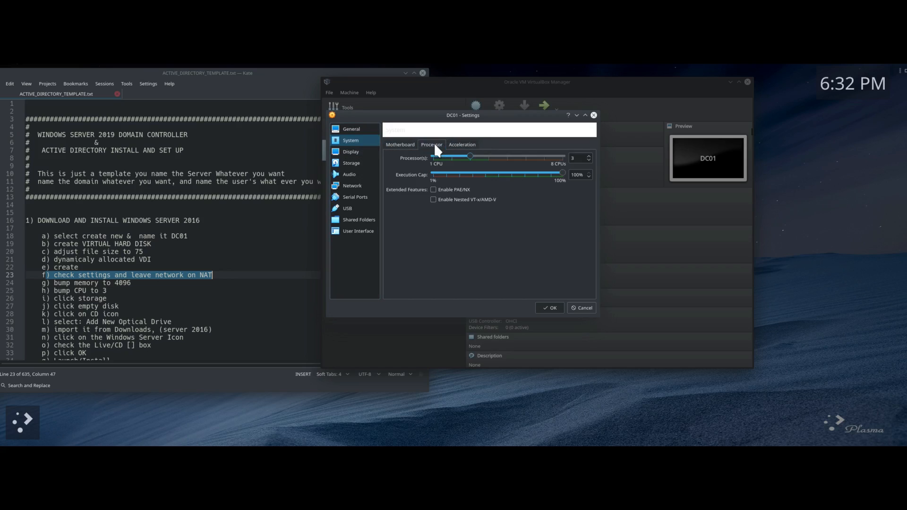
click(401, 146)
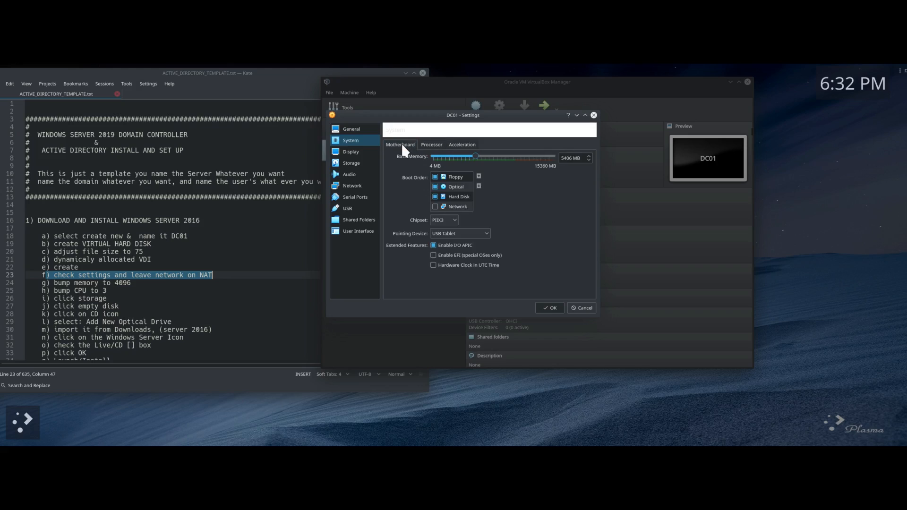
click(356, 152)
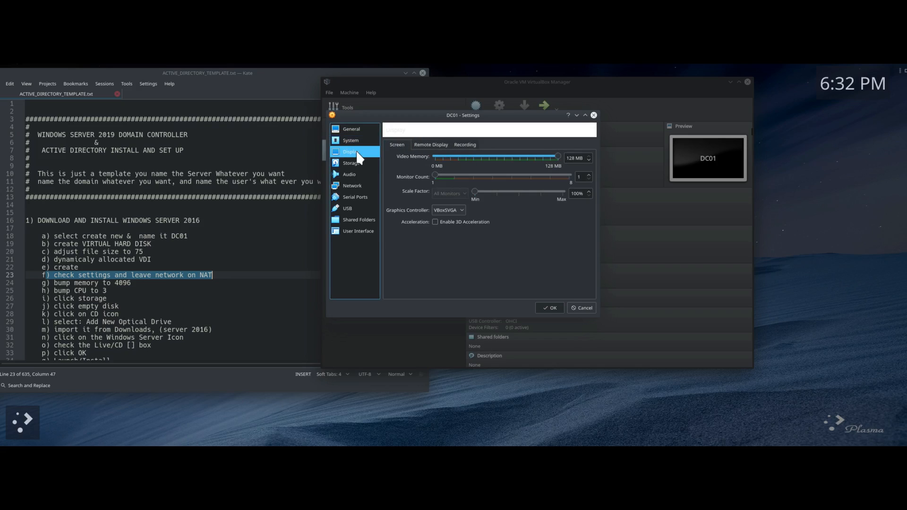
Step: Look through DC01's Display tabs, Storage, Network left on NAT, Serial Ports and USB pages
click(423, 145)
click(462, 144)
click(396, 146)
click(359, 166)
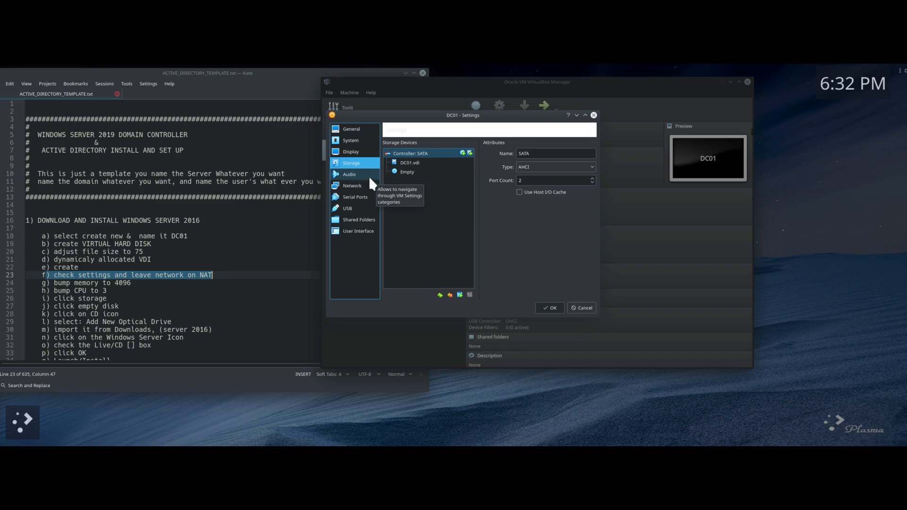
click(352, 186)
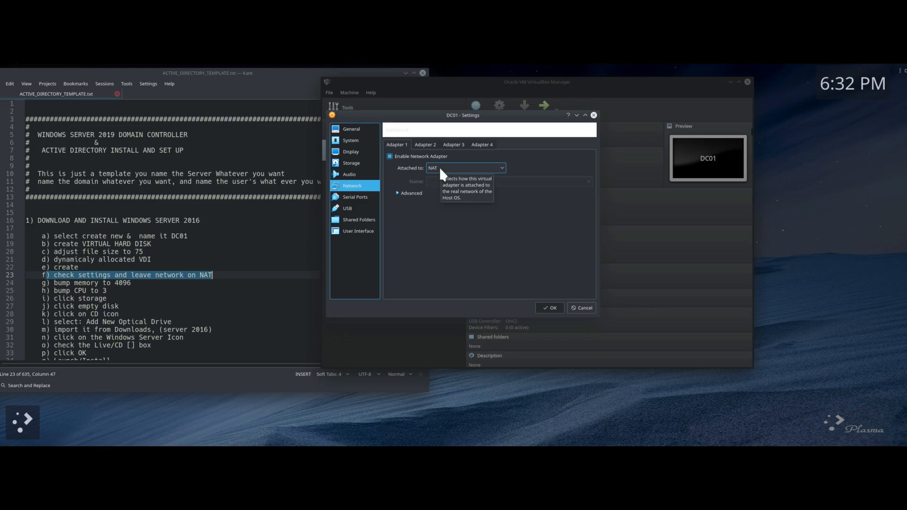
click(355, 199)
click(352, 208)
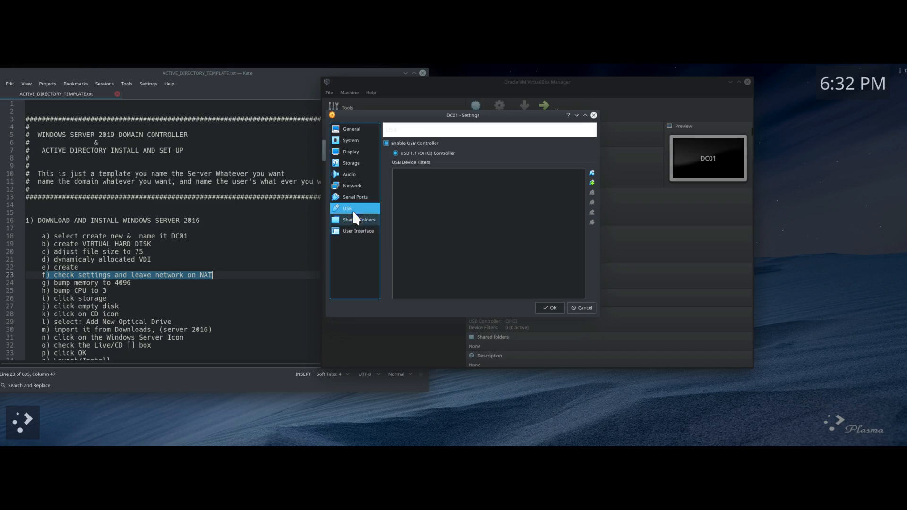
click(352, 164)
click(248, 72)
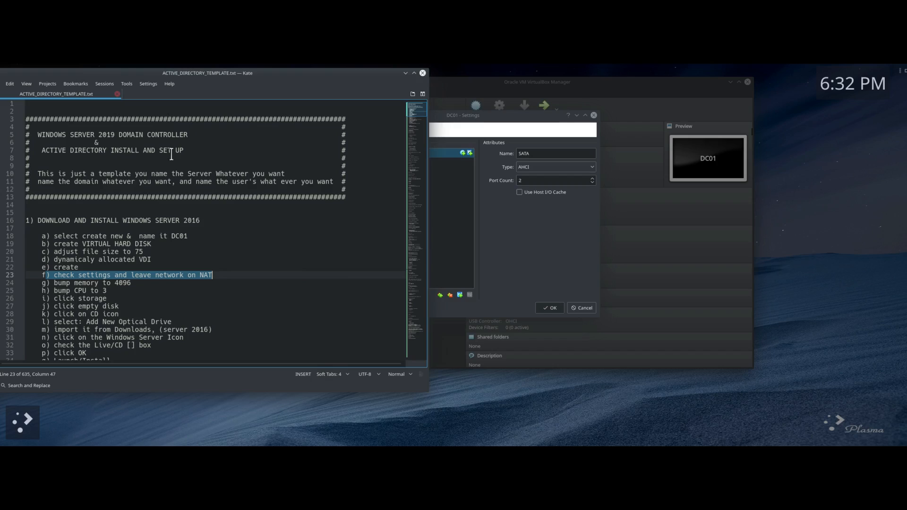
Step: Attach the Windows Server 2016 Datacenter ISO from Downloads to DC01's empty optical drive
scroll(104, 259, down, 3)
drag(54, 213, 108, 229)
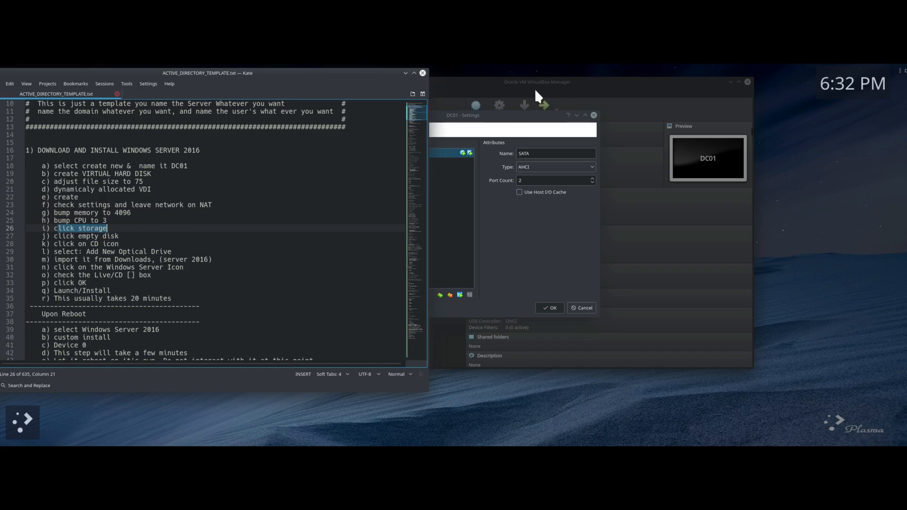
click(534, 84)
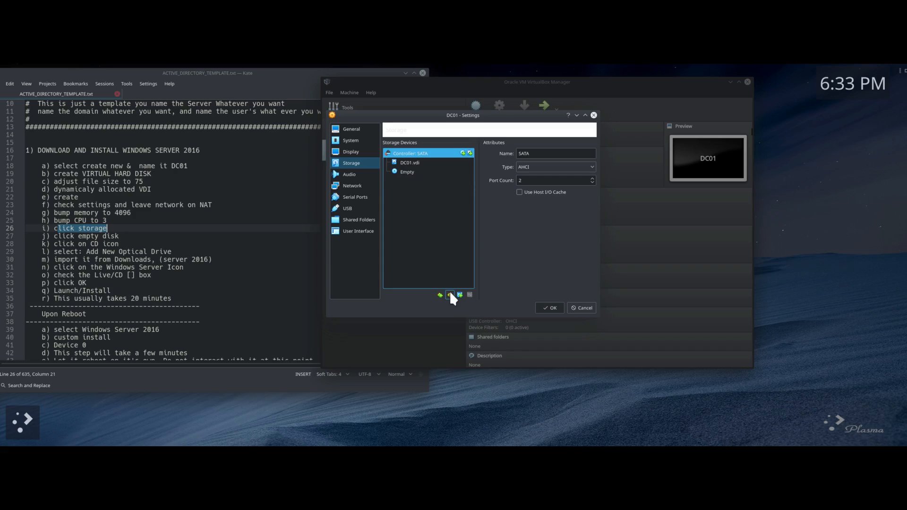
click(407, 173)
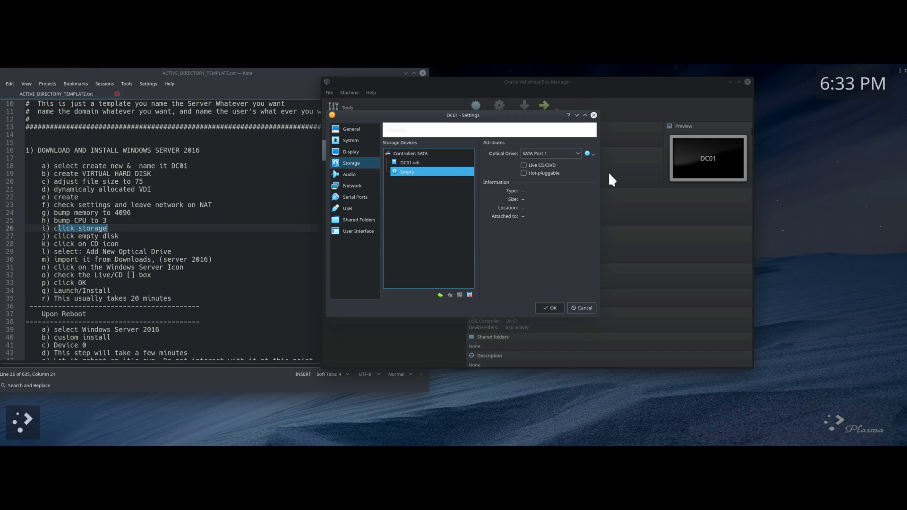
click(592, 152)
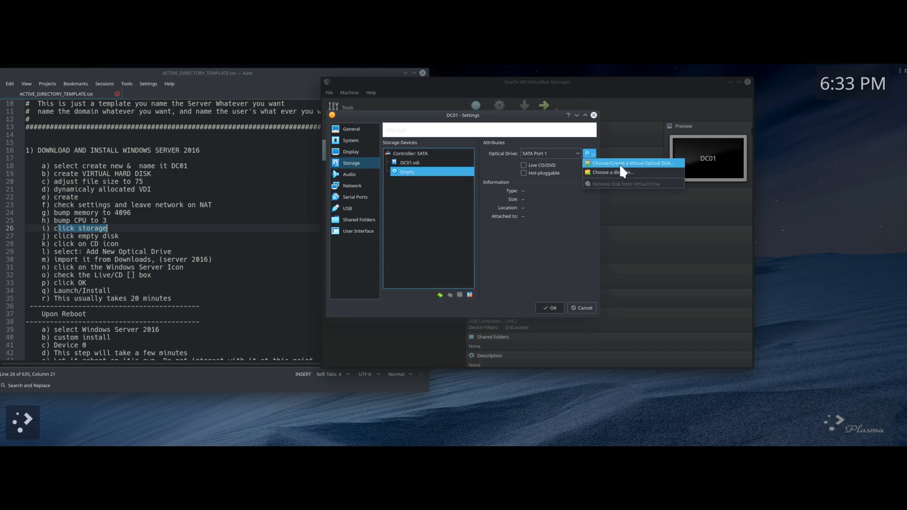
click(651, 162)
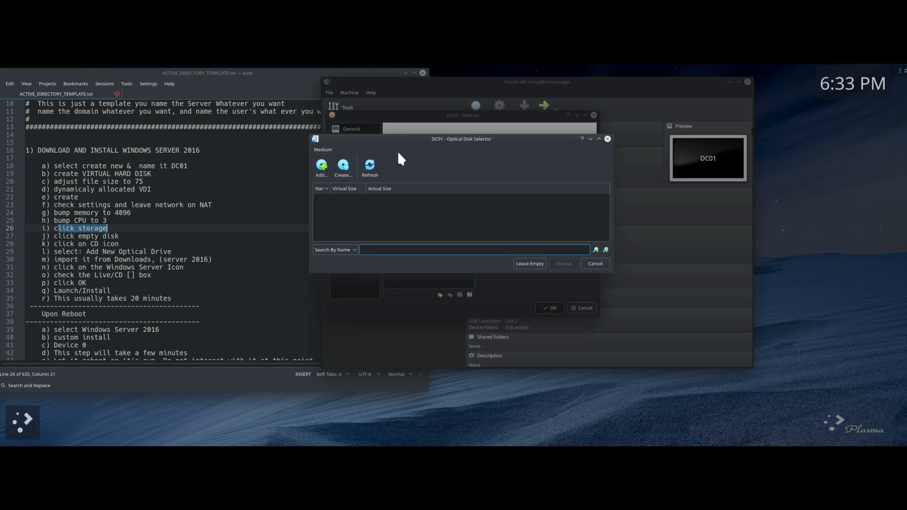
click(323, 167)
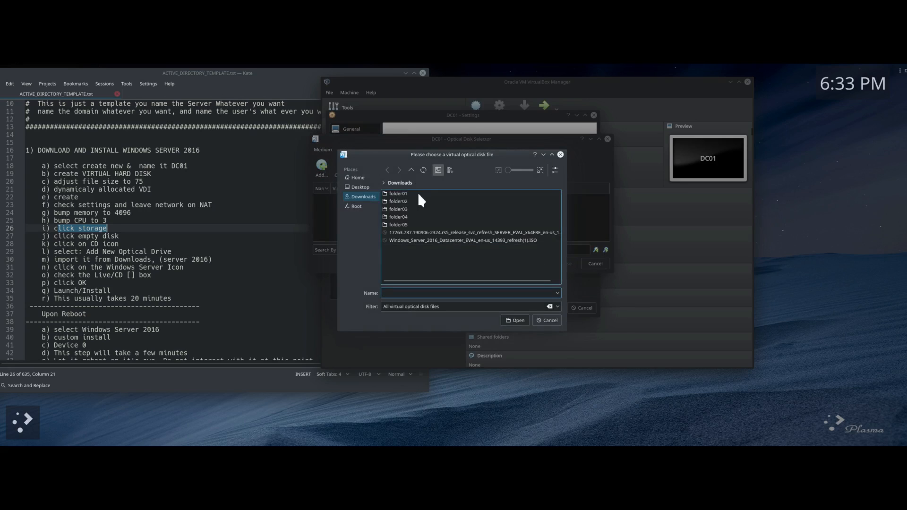
double_click(409, 240)
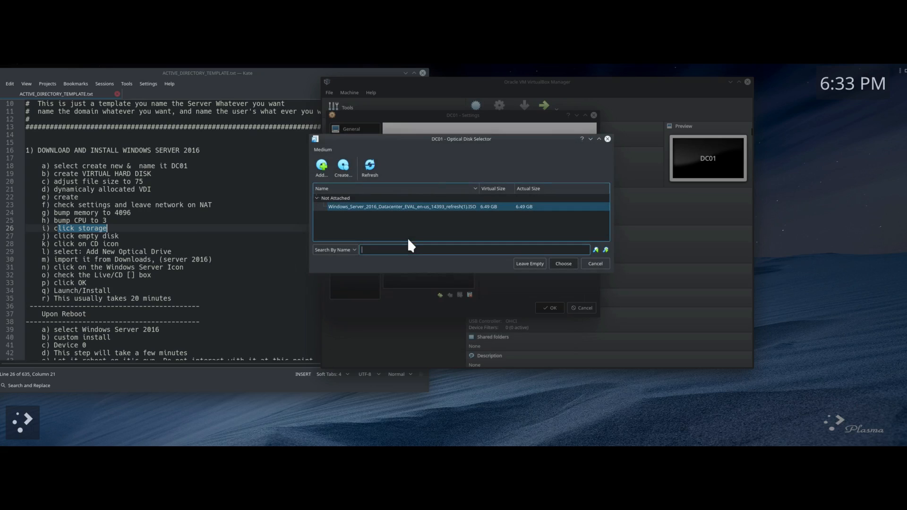
click(564, 263)
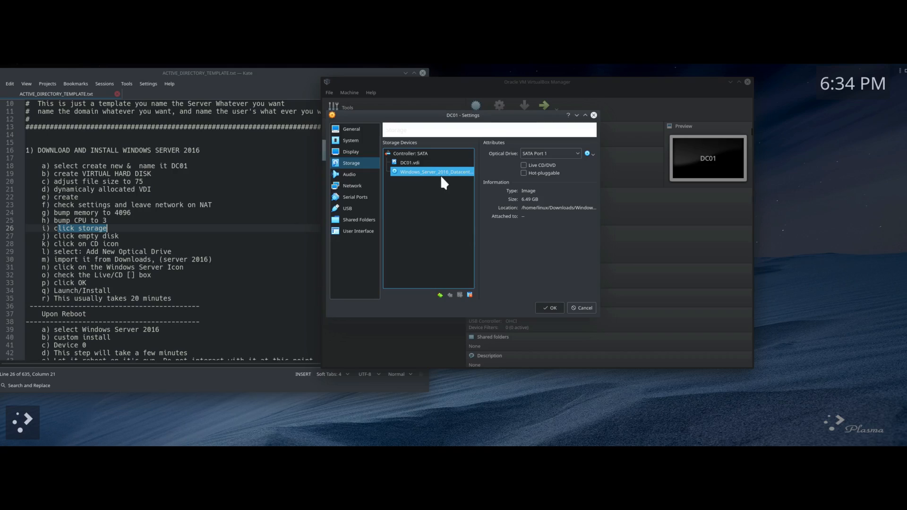
Step: Mark the CD, import and Windows Server steps in the notes, then save DC01's settings
drag(54, 236, 125, 244)
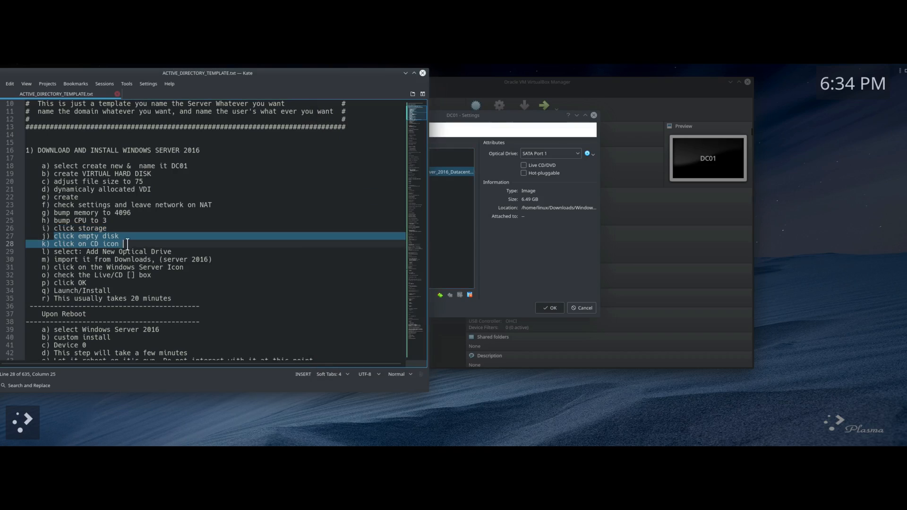
click(153, 244)
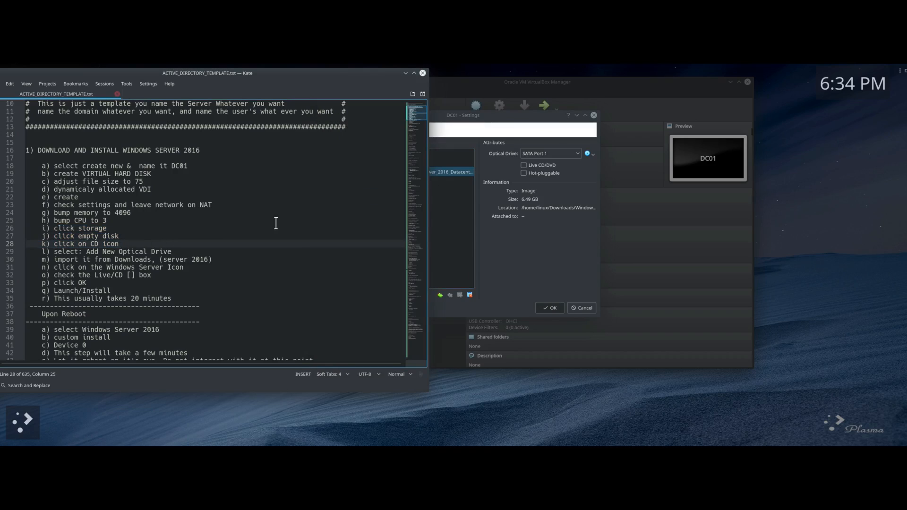
click(589, 154)
click(590, 154)
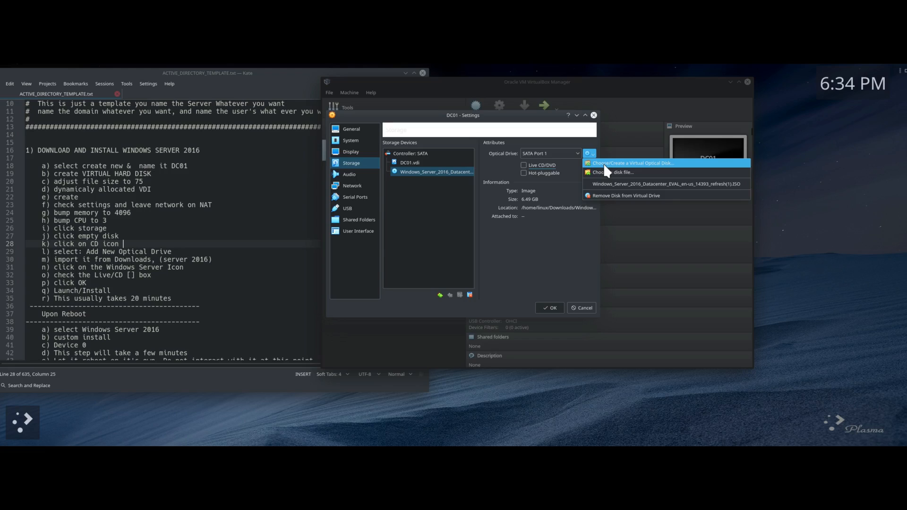
click(566, 273)
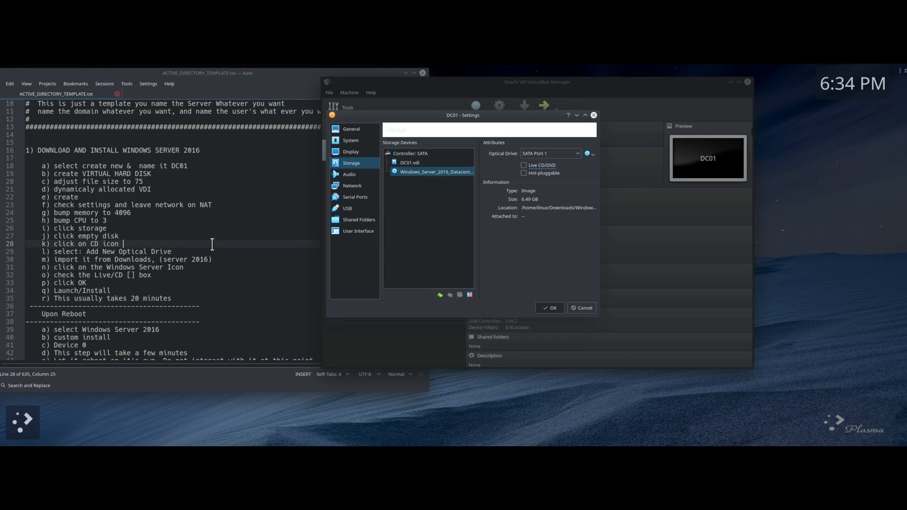
drag(55, 260, 143, 260)
drag(55, 267, 184, 267)
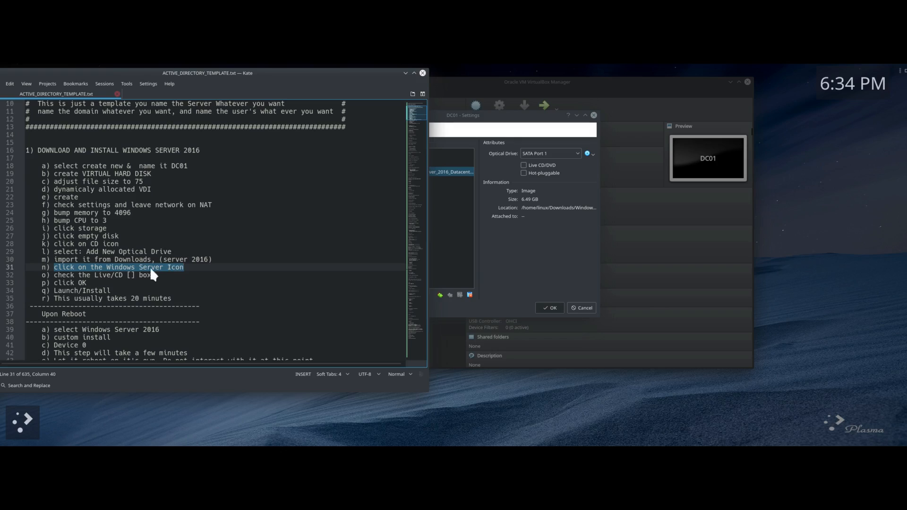
drag(54, 275, 152, 276)
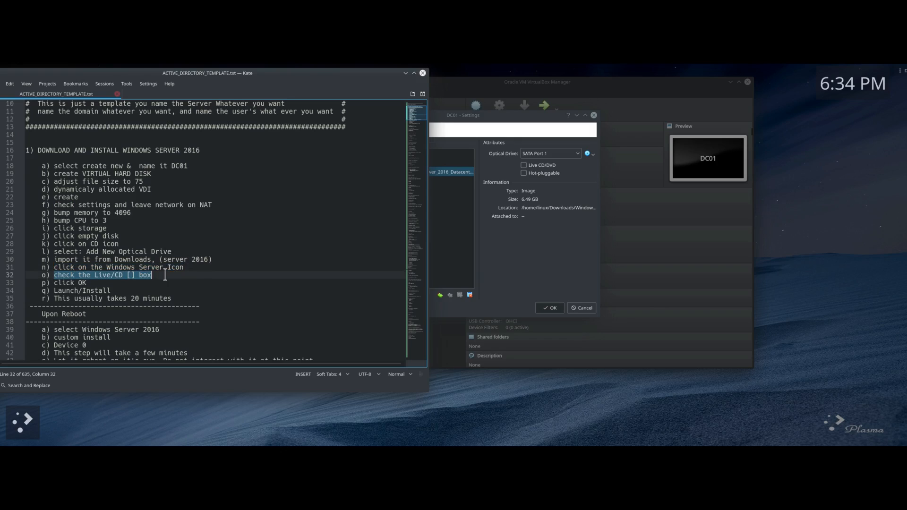
click(558, 251)
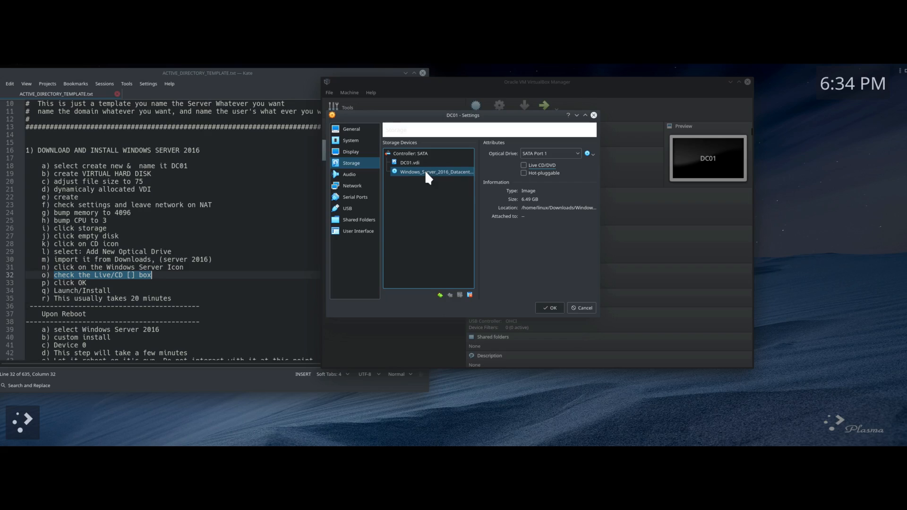
click(555, 307)
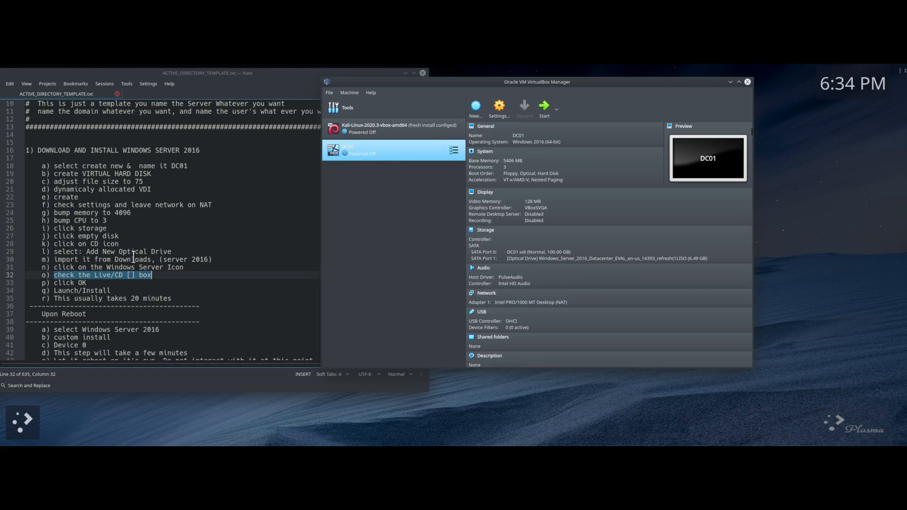
Step: Scroll down the view while DC01 is launched
scroll(137, 243, down, 2)
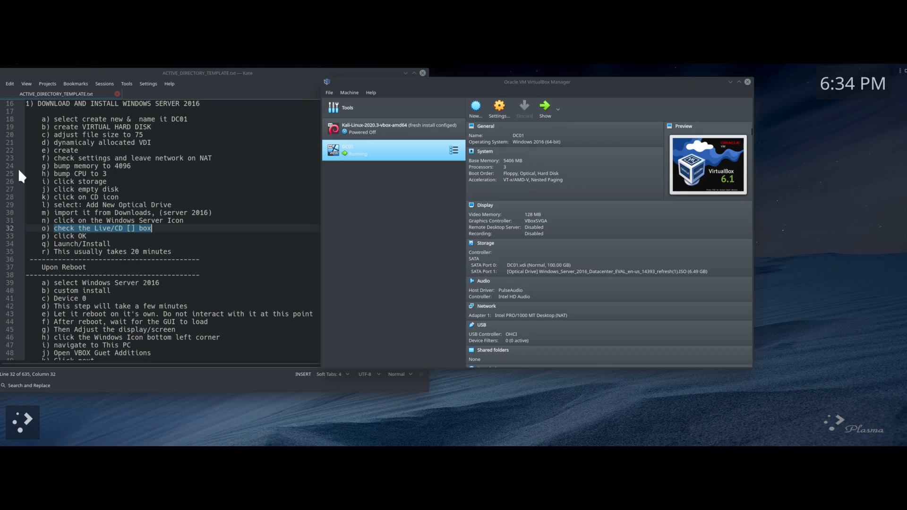
Step: Place and enlarge the DC01 VM window and dismiss the mouse-integration notice
click(562, 136)
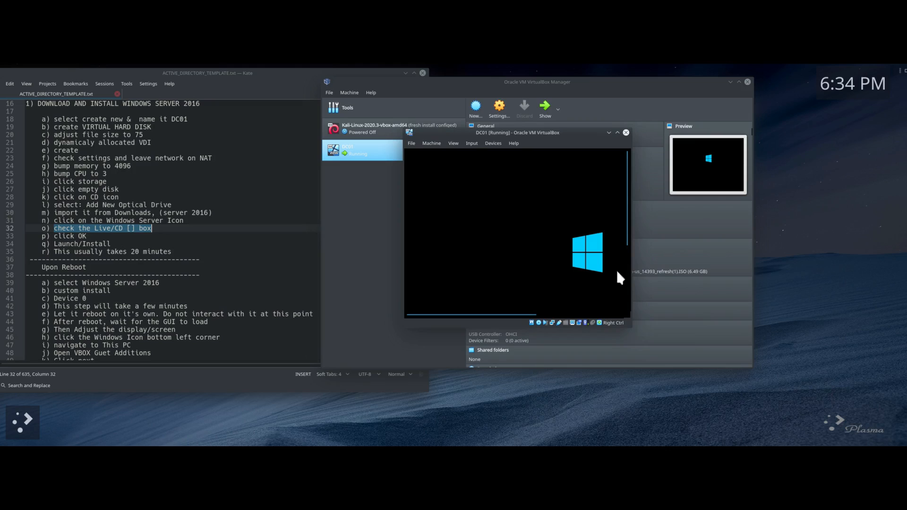
drag(632, 326, 812, 389)
drag(614, 139, 587, 107)
click(756, 125)
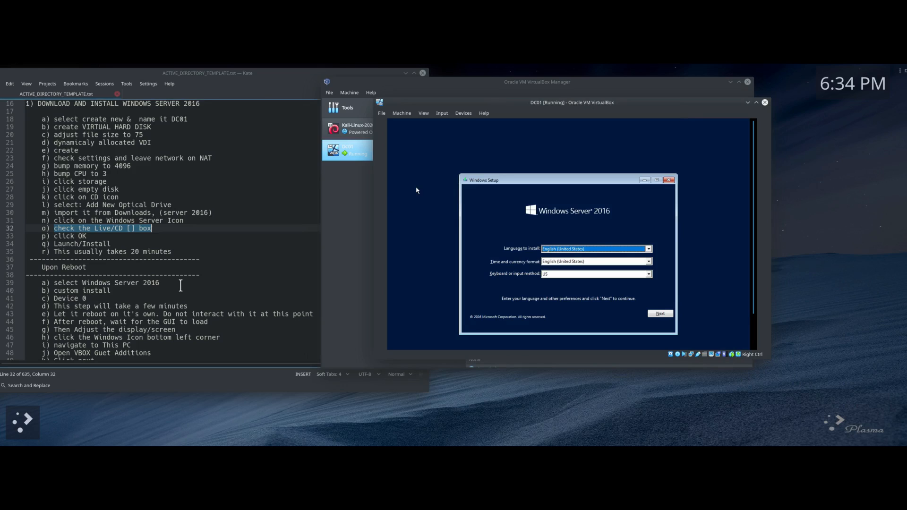
scroll(103, 244, down, 1)
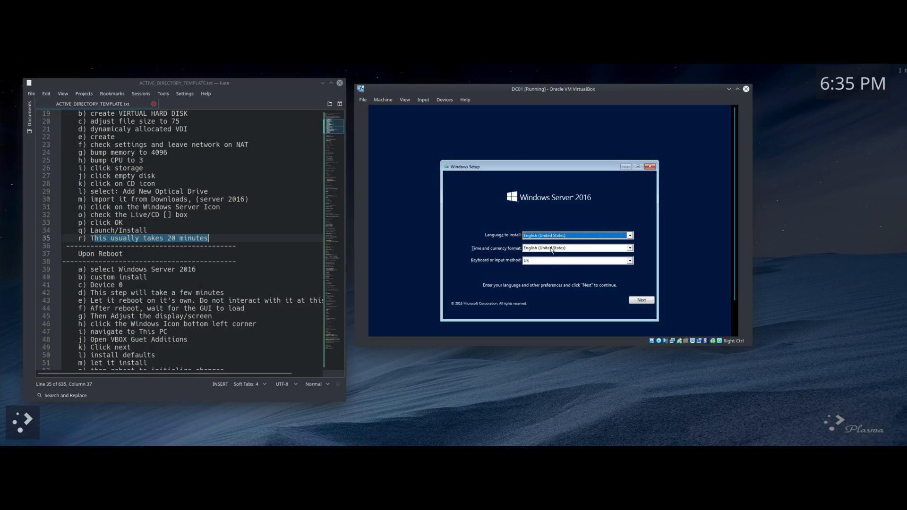
Step: Begin installing Windows Server 2016 Standard Evaluation (Desktop Experience) and accept the licence terms
click(642, 301)
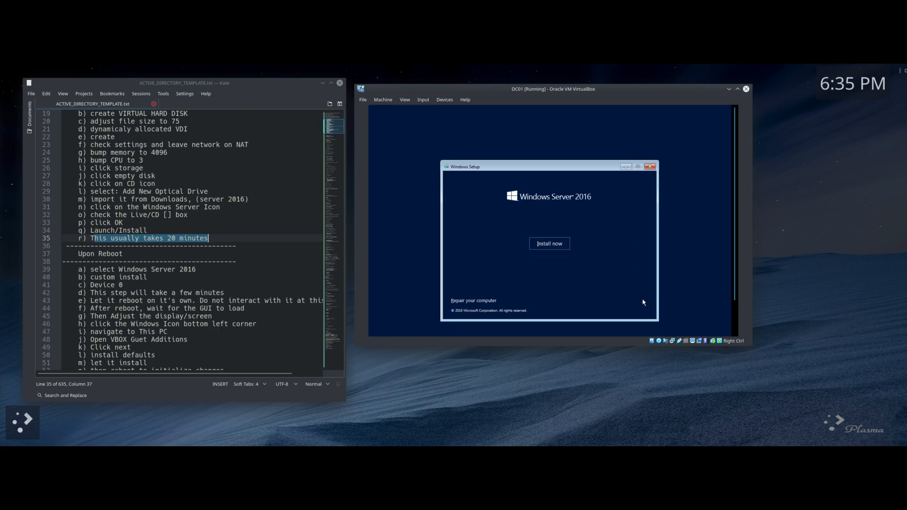
click(541, 244)
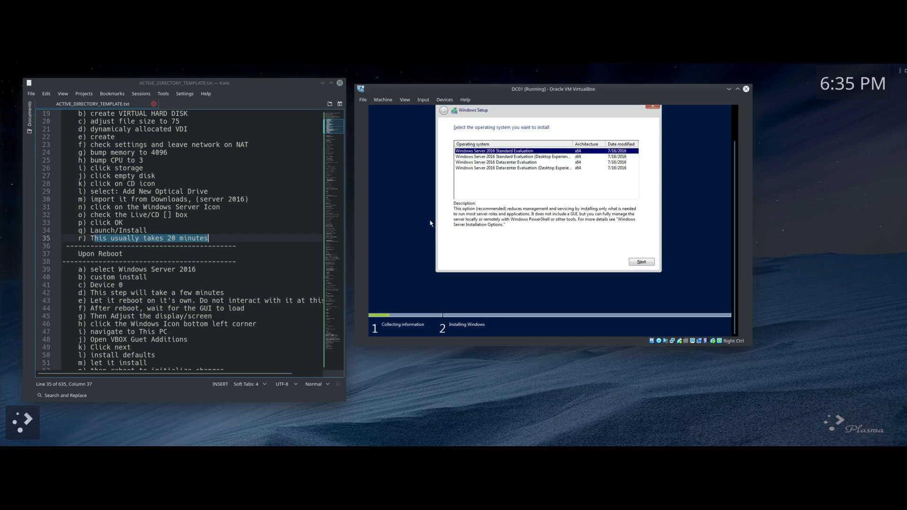
click(469, 158)
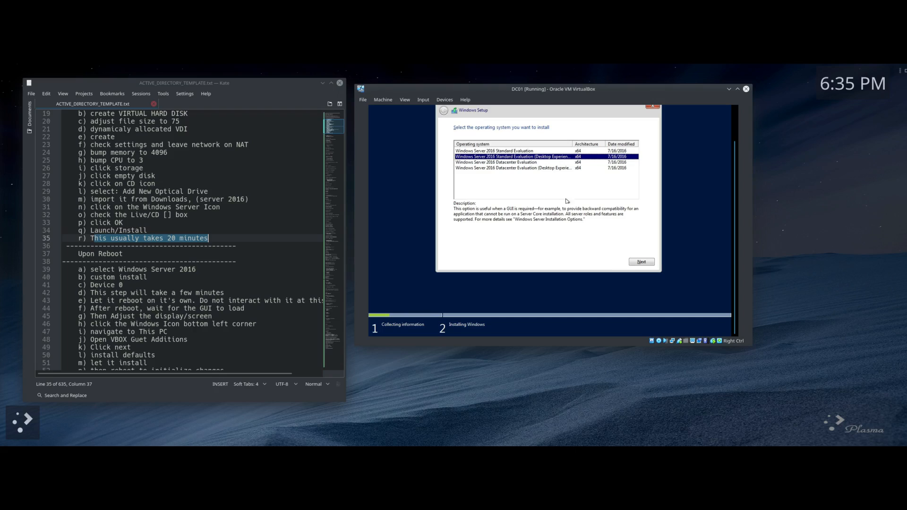
click(640, 264)
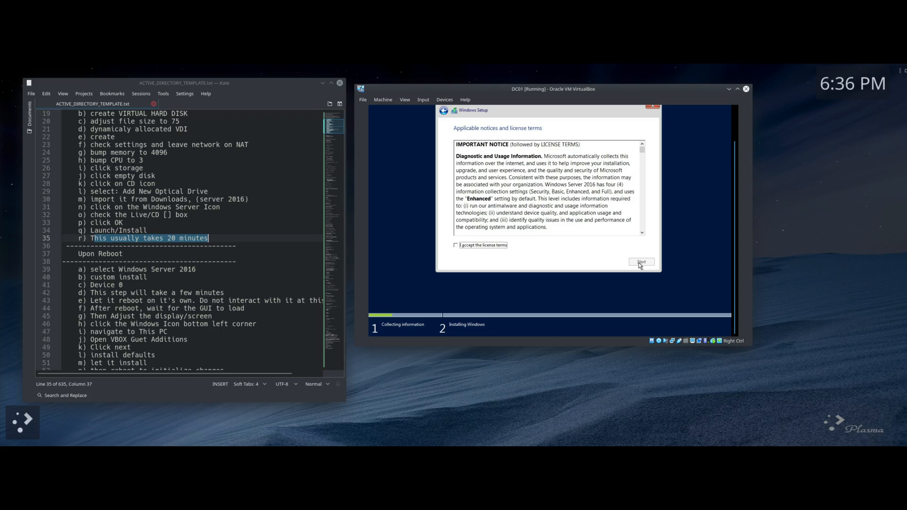
click(456, 246)
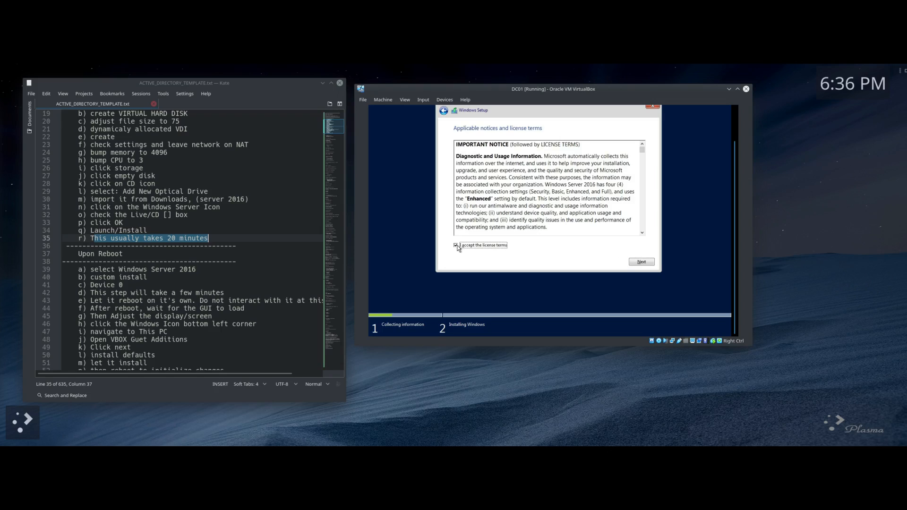
click(639, 263)
Step: Choose a Custom installation and install onto Drive 0's unallocated space
click(501, 189)
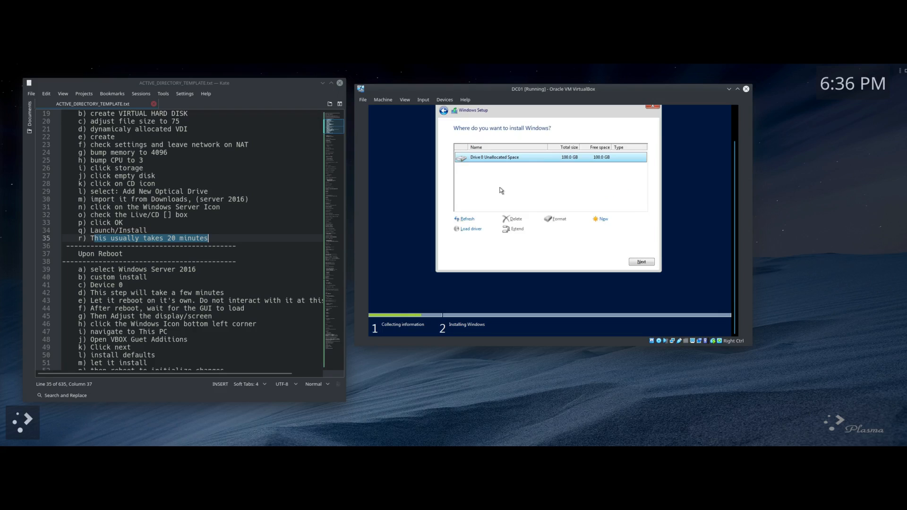
scroll(110, 255, down, 2)
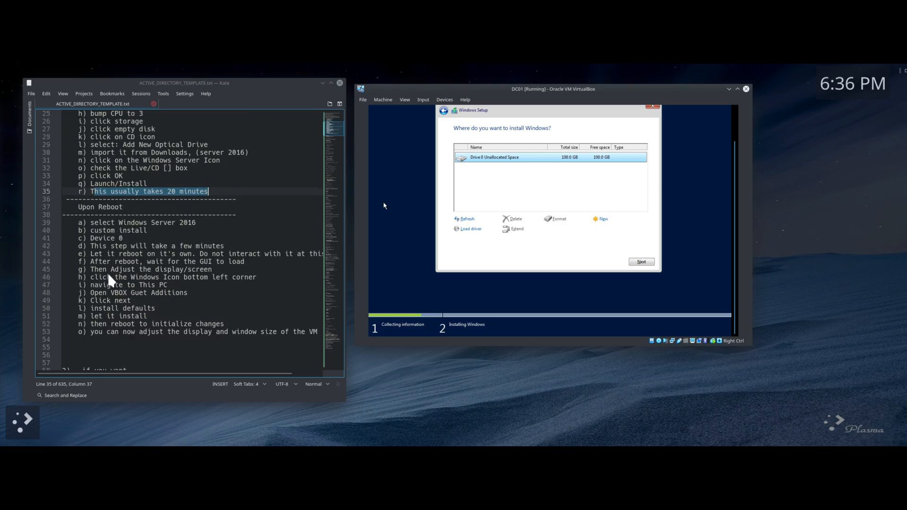
scroll(99, 229, down, 2)
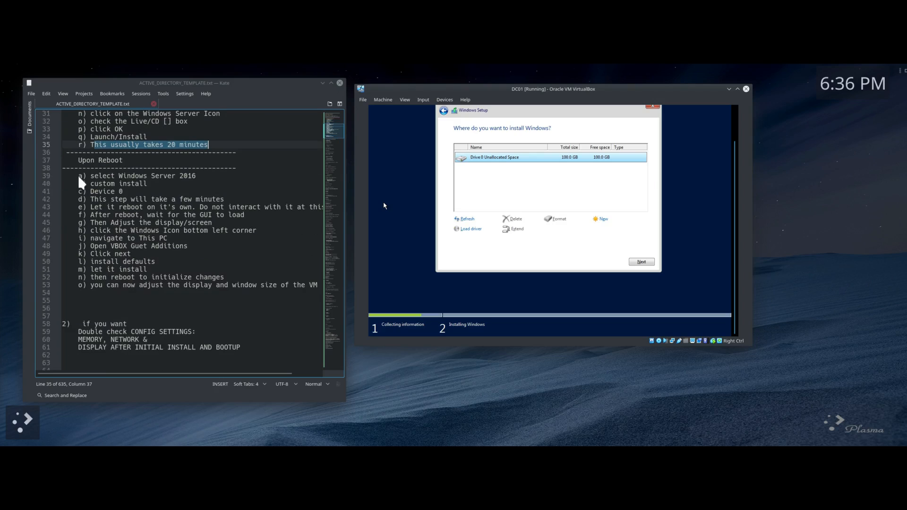
drag(79, 176, 204, 169)
drag(90, 192, 123, 191)
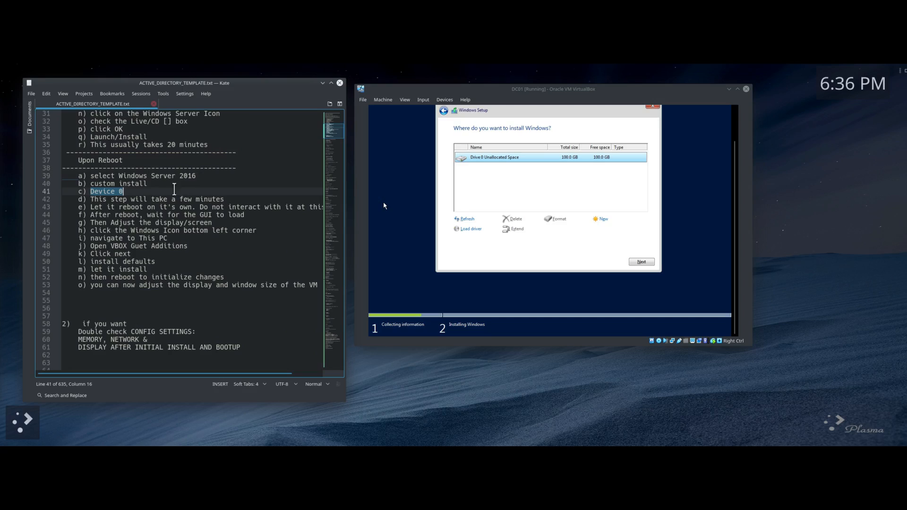
click(642, 262)
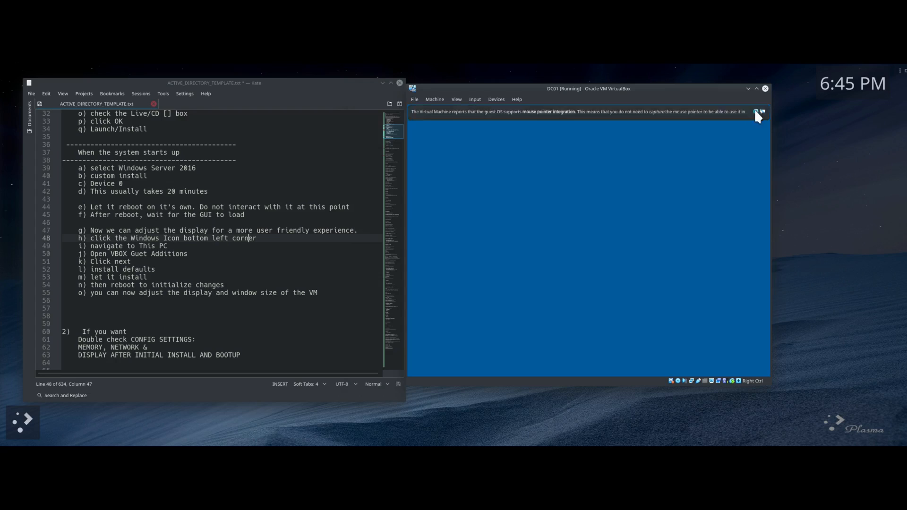
Step: Enter and confirm the built-in Administrator password to finish setup and reach the lock screen
click(756, 110)
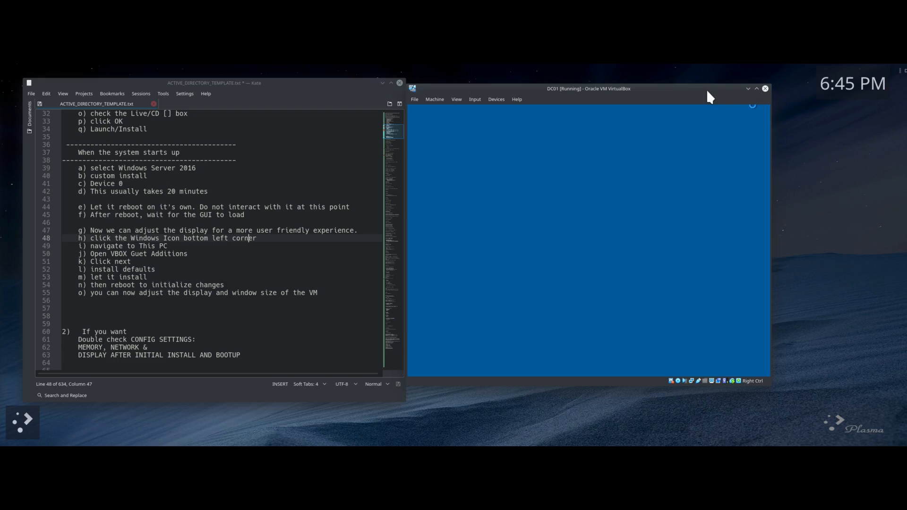
text(P)
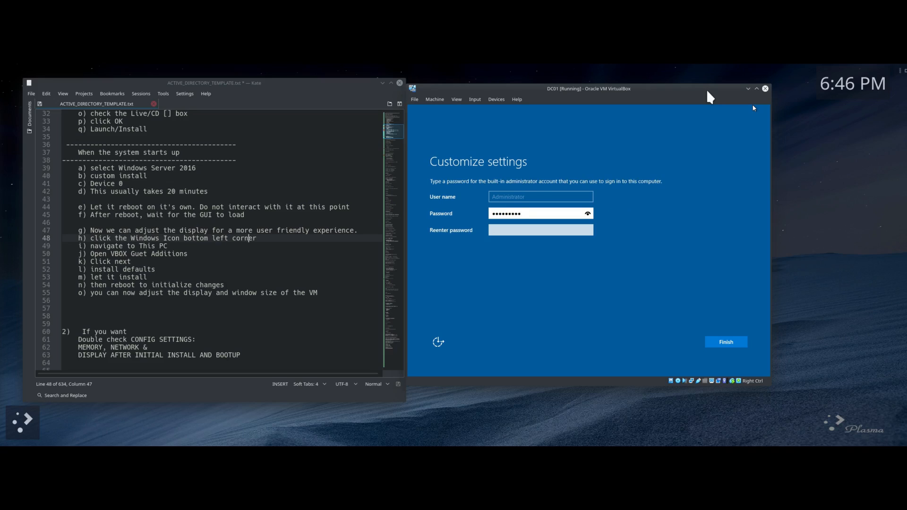
key(Tab)
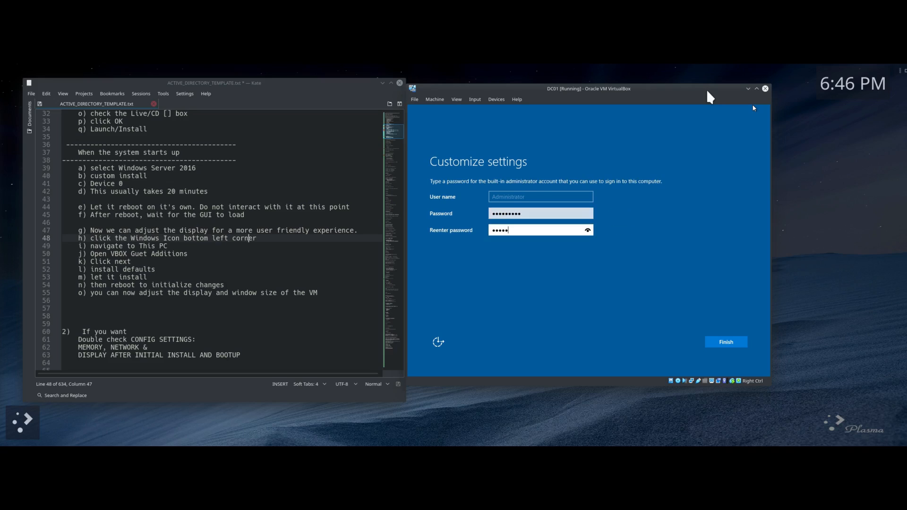
key(Return)
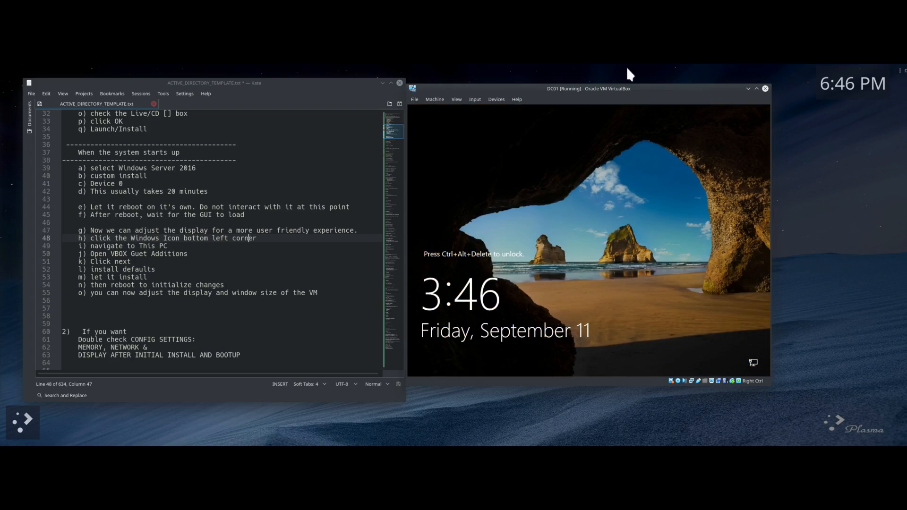
Step: Send Ctrl-Alt-Del to DC01 and sign in as Administrator with the account password
drag(620, 88, 559, 79)
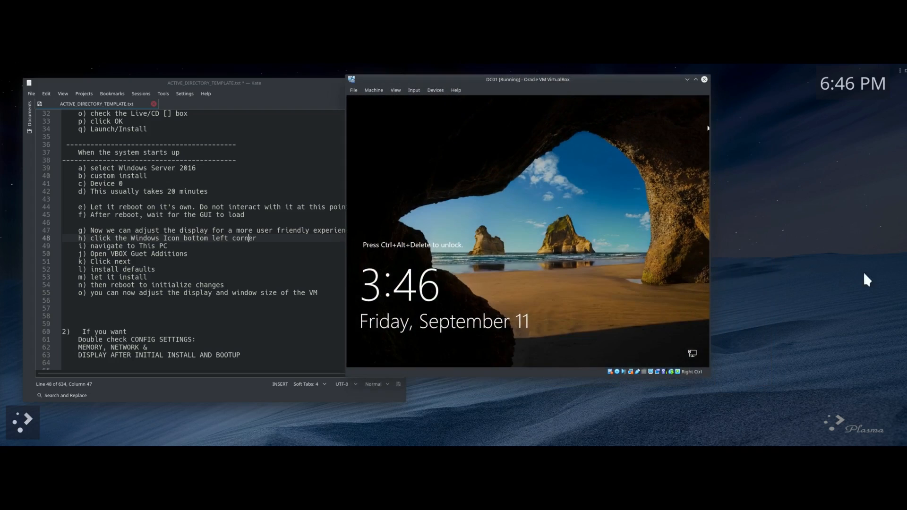
click(671, 372)
click(718, 311)
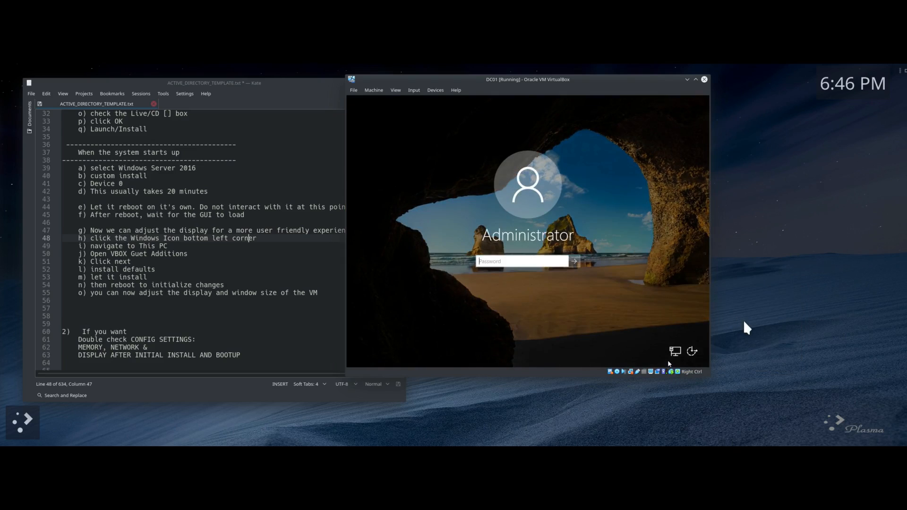
text(**)
key(Return)
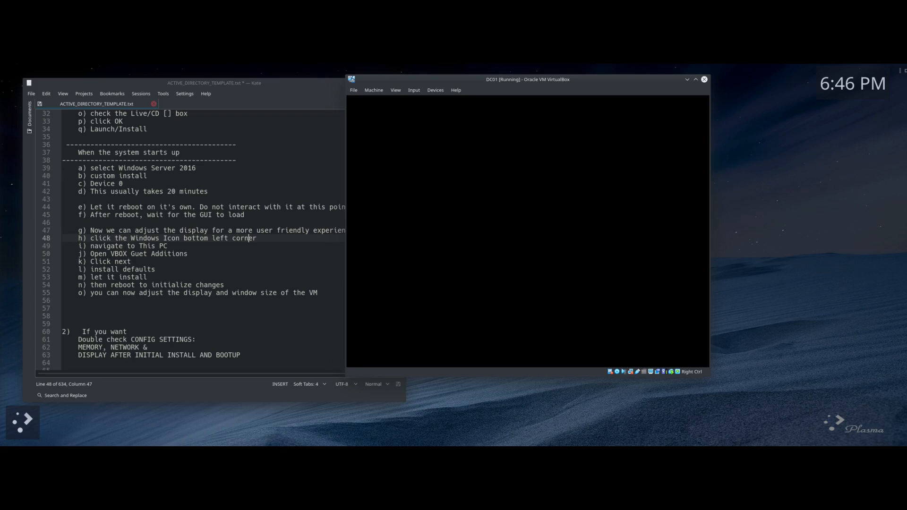
click(243, 83)
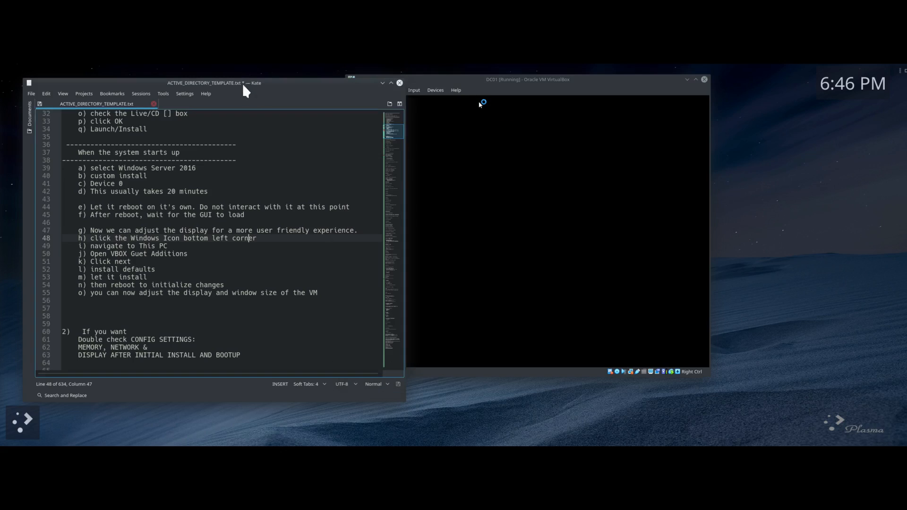
Step: Scroll the Kate notes down to the 10) CHECK THE IPCONFIG section
scroll(393, 181, down, 6)
scroll(396, 188, down, 20)
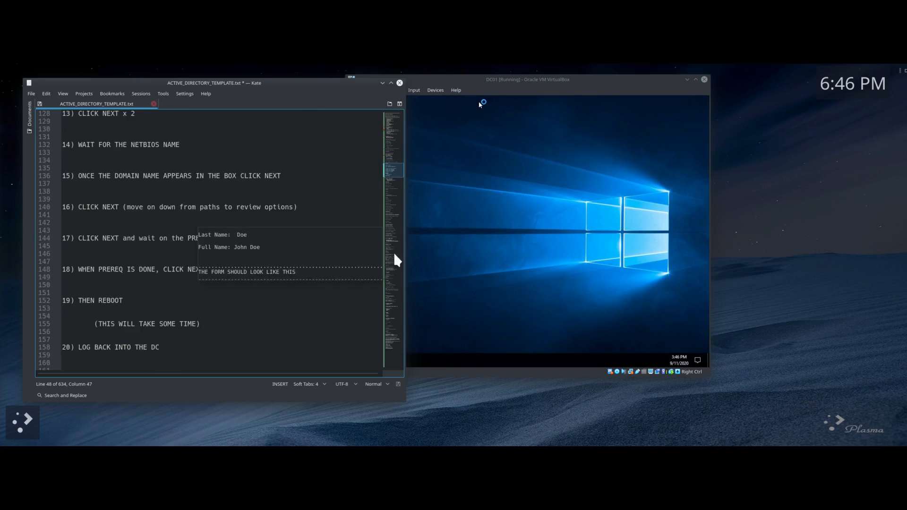
scroll(396, 280, down, 20)
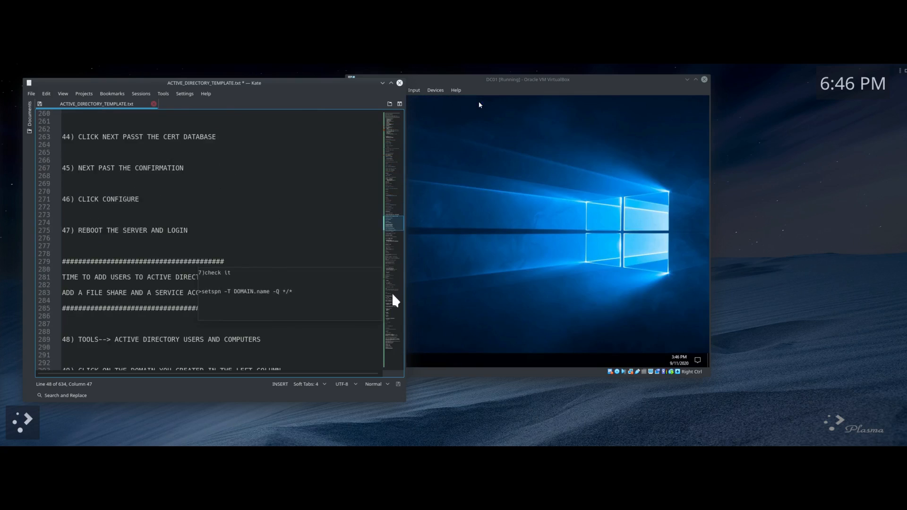
scroll(392, 299, down, 20)
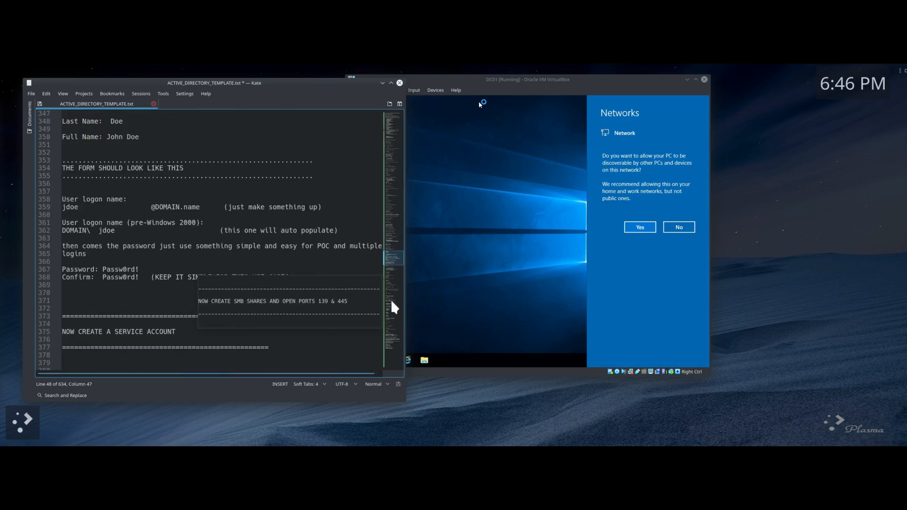
scroll(391, 303, down, 20)
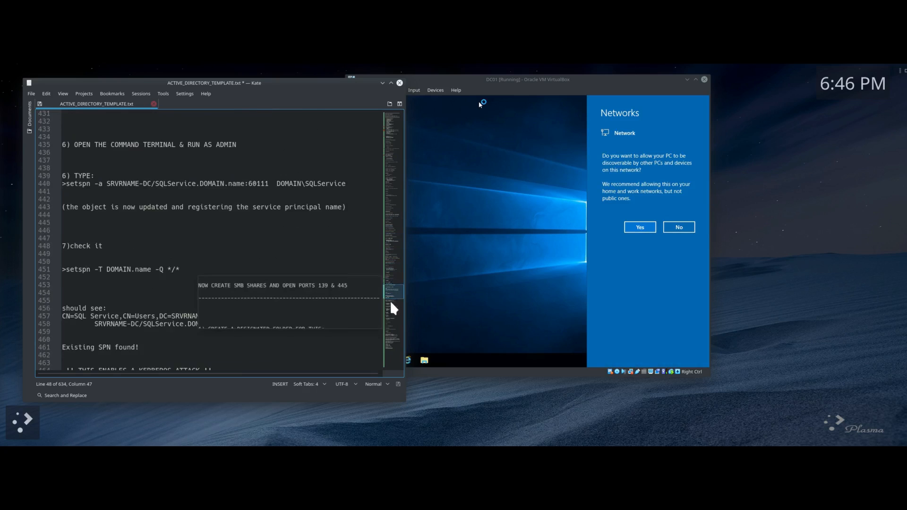
scroll(391, 304, down, 20)
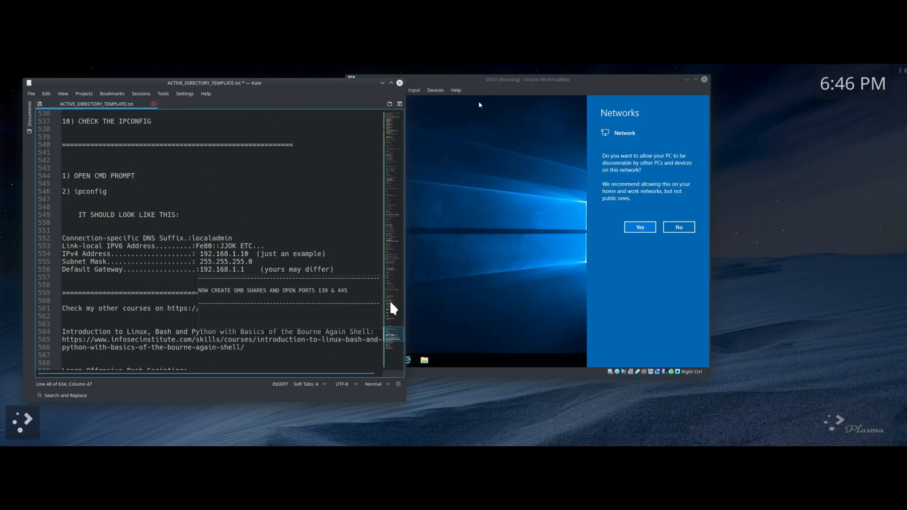
Step: Add the line 'TAKE SNAPSHOT TO SAVE FRESH INSTALL AND CONFIG' below the ipconfig example
click(88, 284)
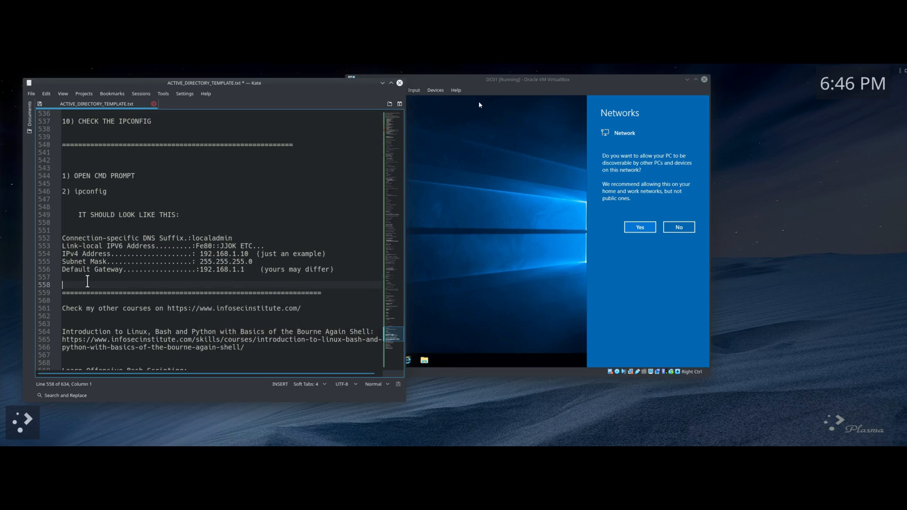
key(Return)
key(Return)
key(Return)
key(Return)
key(Return)
key(Return)
key(Return)
key(Return)
key(Up)
key(Up)
key(Up)
key(Up)
key(Up)
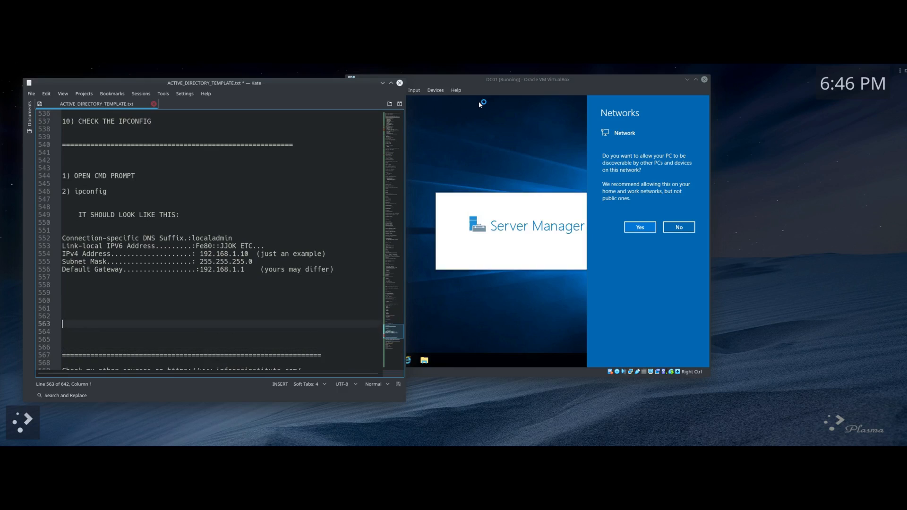
text(TAKE)
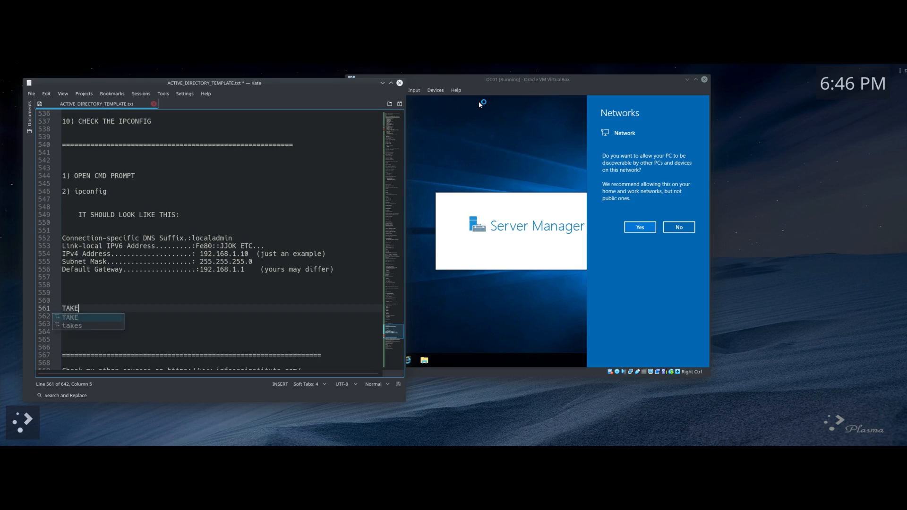
text( SNAPSHOT TO SAVE )
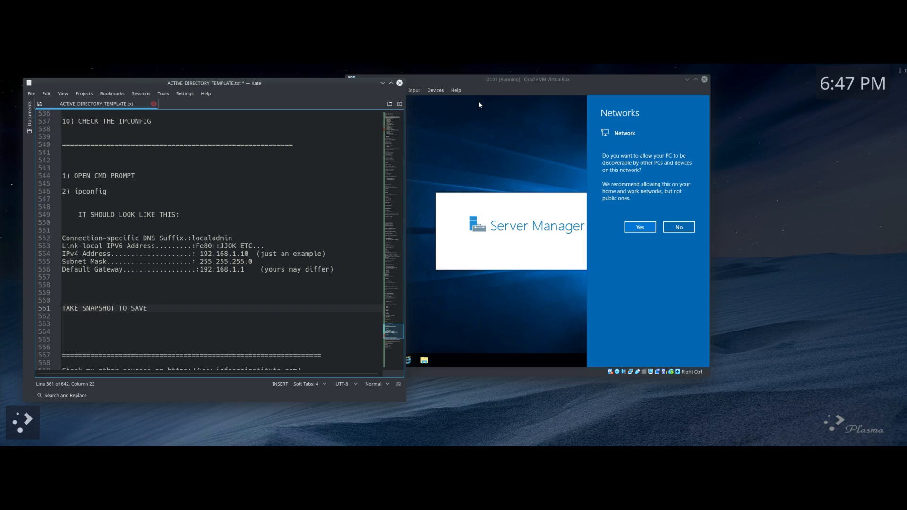
text(FRESH INSTALL AND CONFIG)
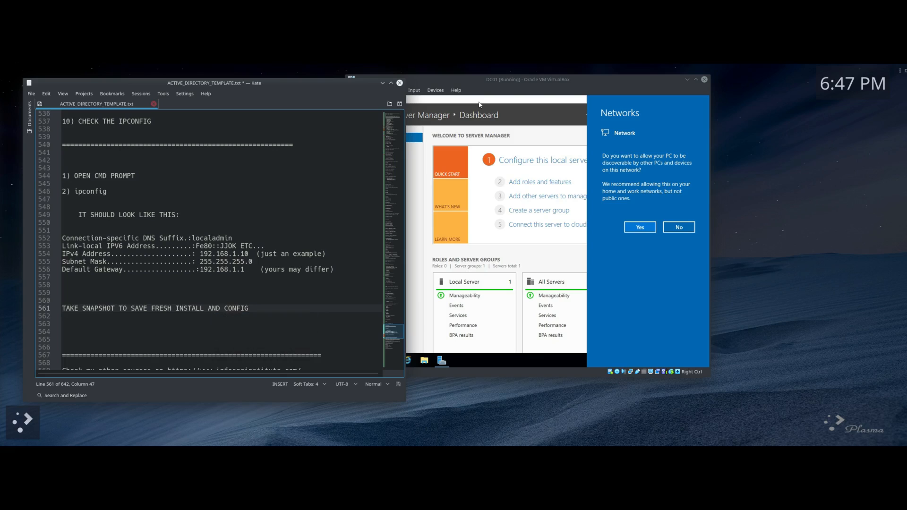
Step: Save the notes file from the File menu
click(32, 94)
click(38, 143)
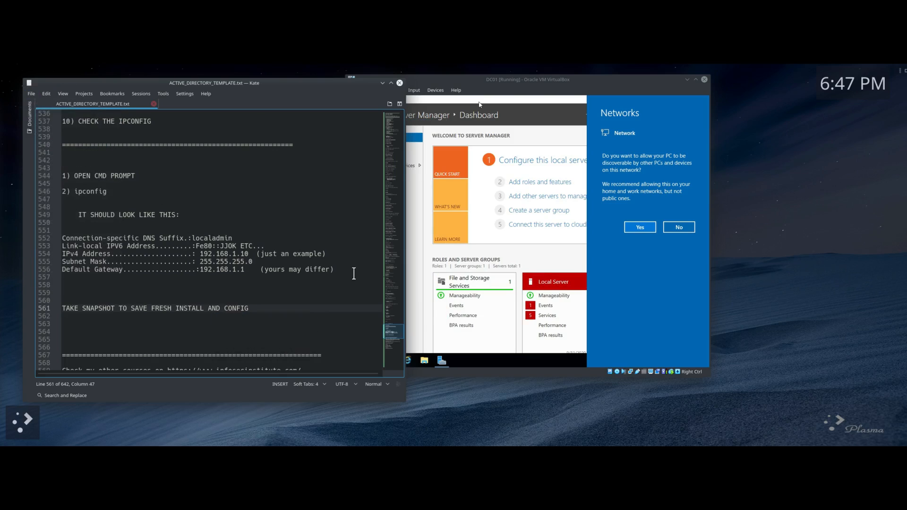
scroll(393, 274, up, 12)
scroll(392, 274, up, 20)
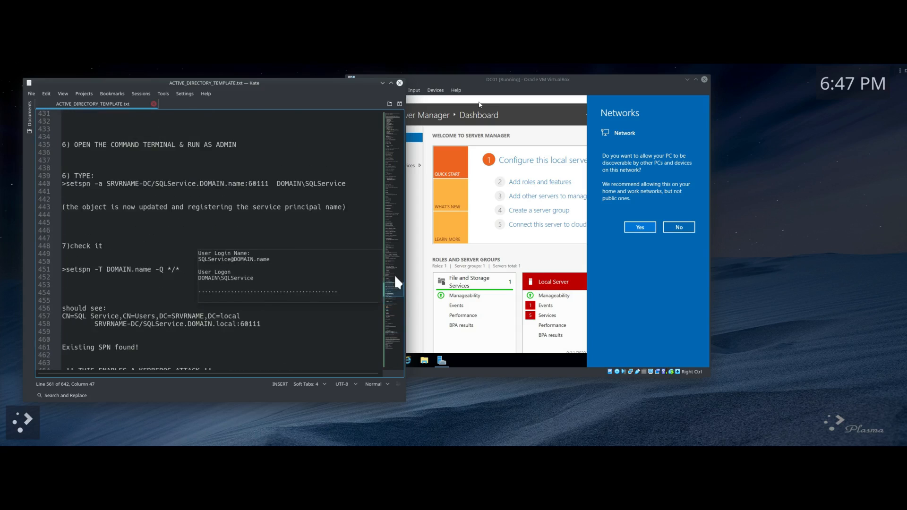
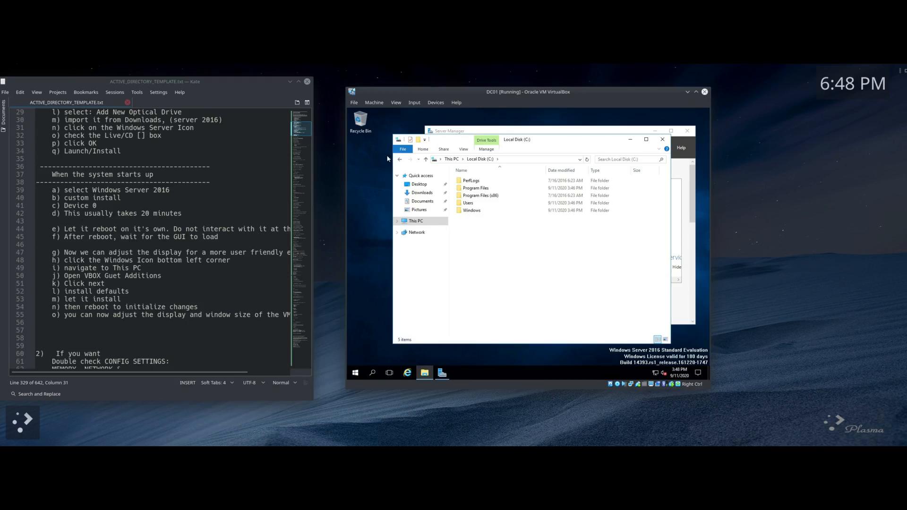
Step: Go back from Local Disk (C:) to This PC in the guest's File Explorer
click(400, 160)
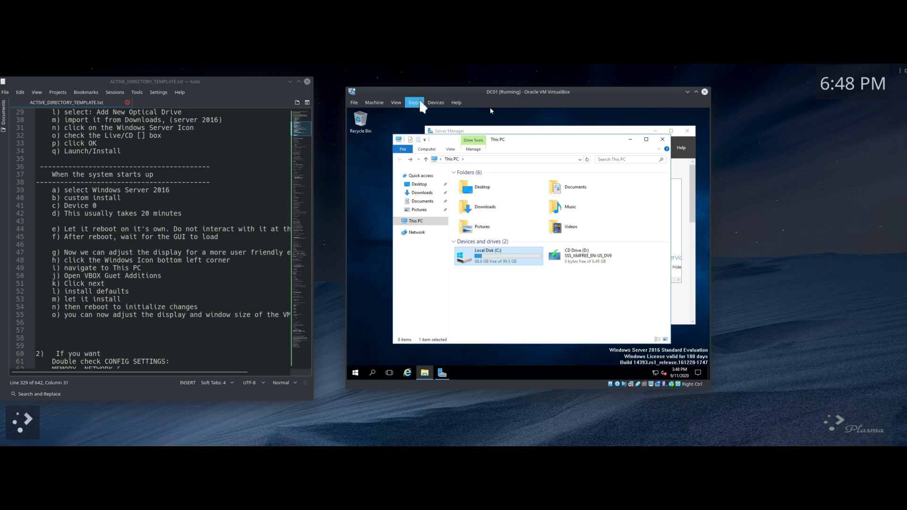
Step: Insert the Guest Additions CD image and launch VBoxWindowsAdditions-amd64 from drive D
click(435, 103)
mouse_move(447, 113)
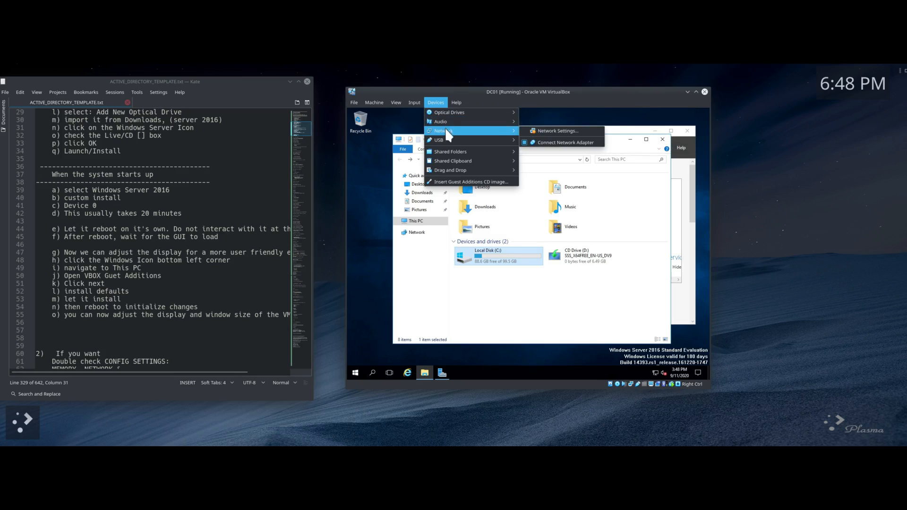
click(458, 182)
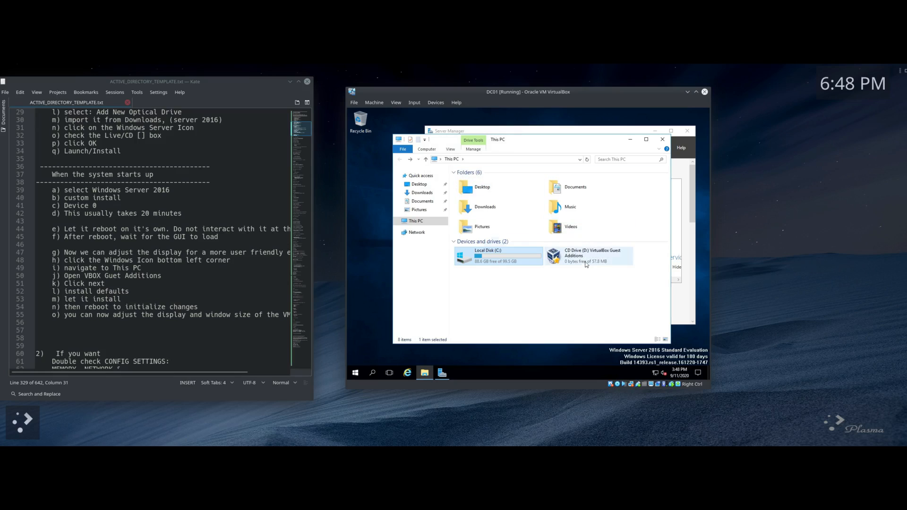
double_click(577, 262)
click(513, 263)
double_click(513, 264)
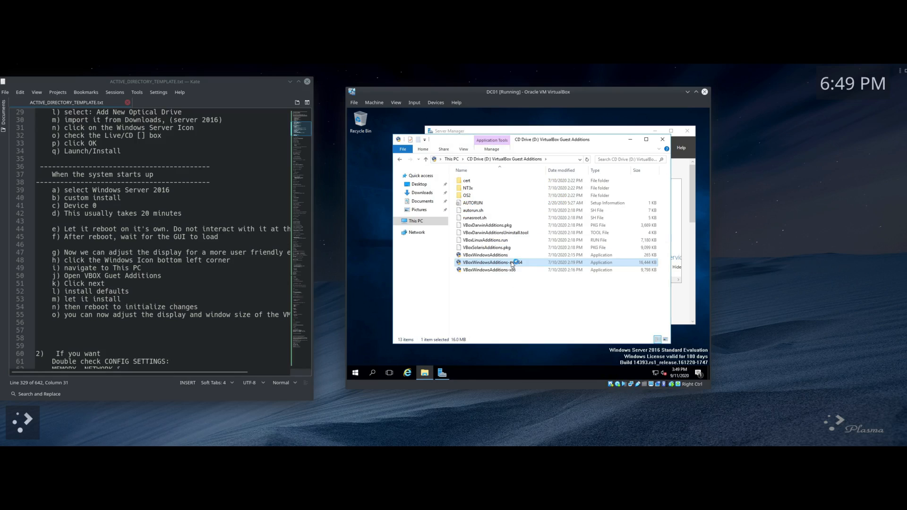
Step: Install Guest Additions 6.1.12 with default components, allow the Oracle driver, and finish with reboot
click(567, 299)
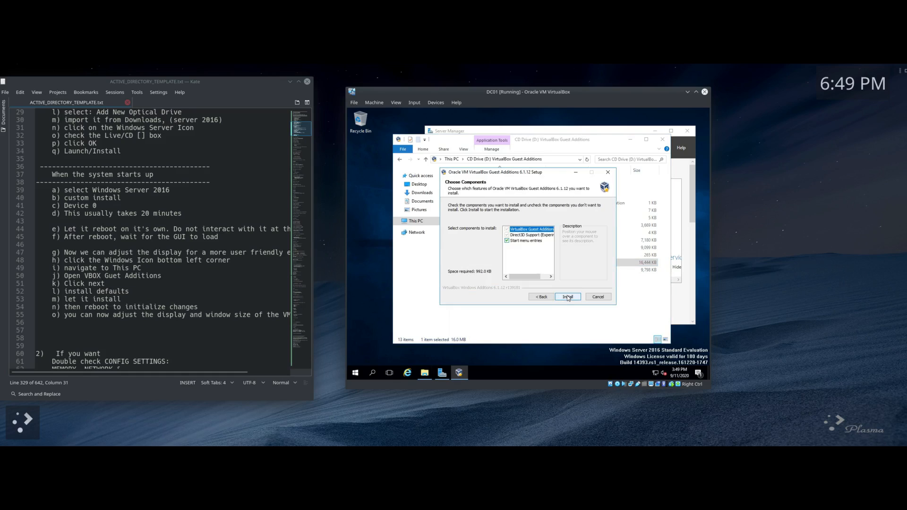
click(568, 298)
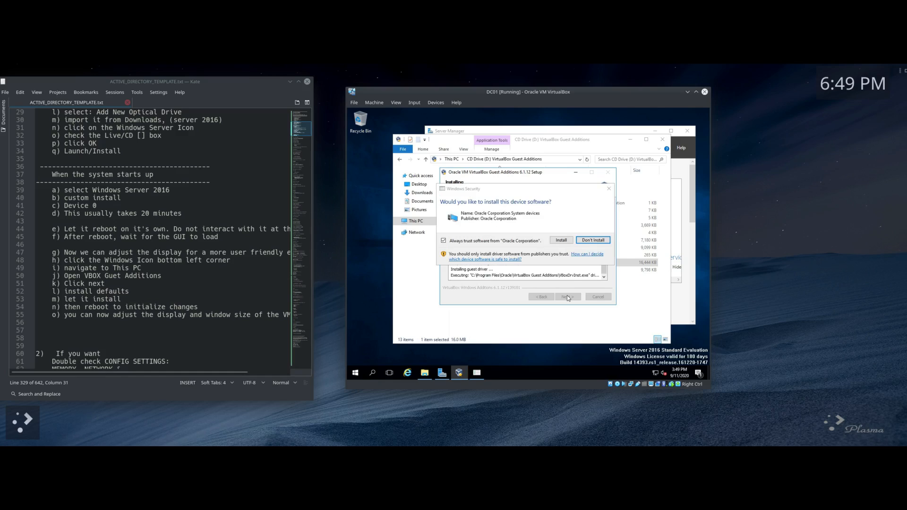
click(563, 240)
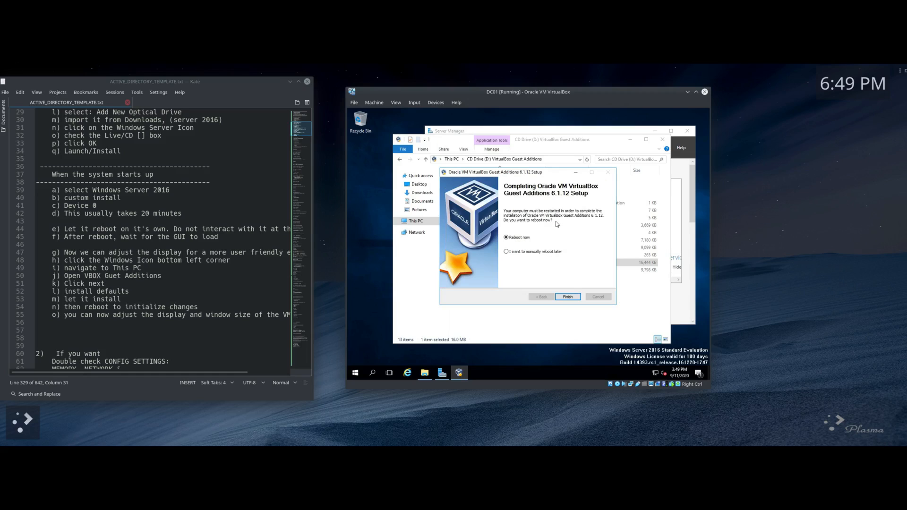
click(576, 298)
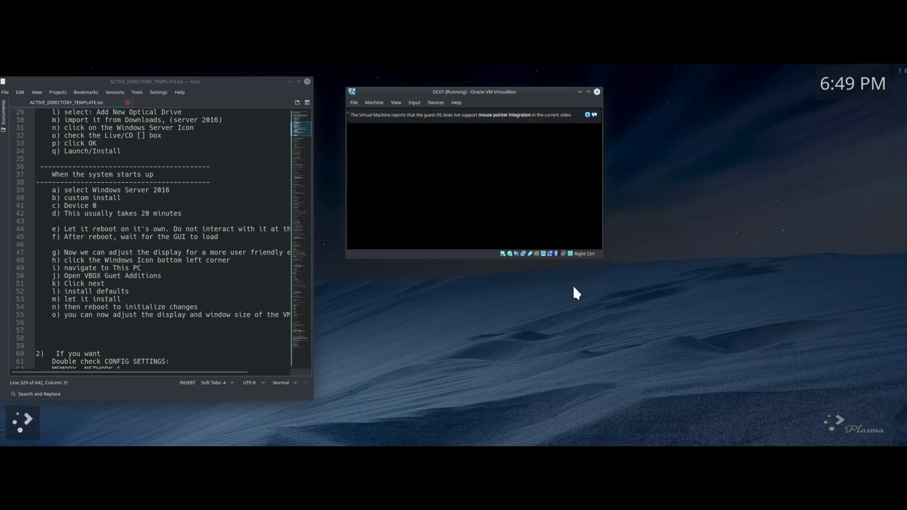
Step: Scroll the notes and briefly highlight the reboot and resize steps
scroll(142, 265, down, 2)
drag(52, 260, 277, 268)
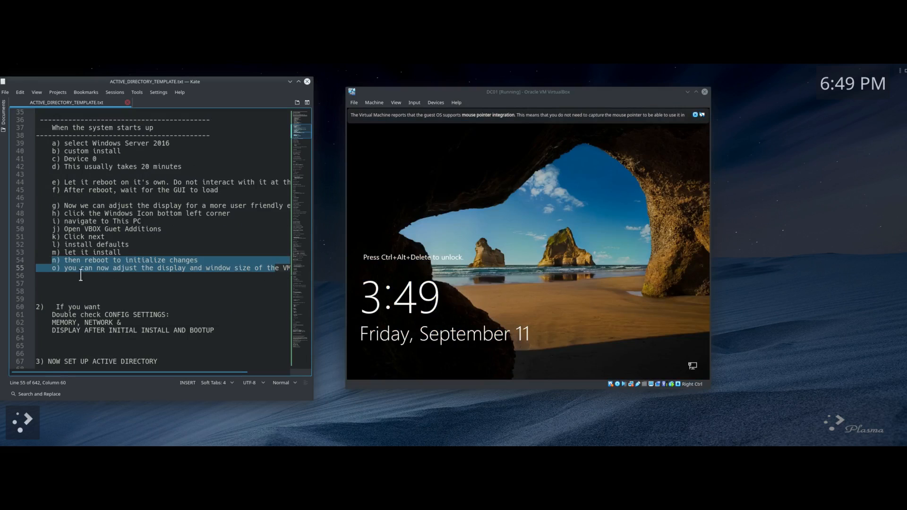
click(105, 275)
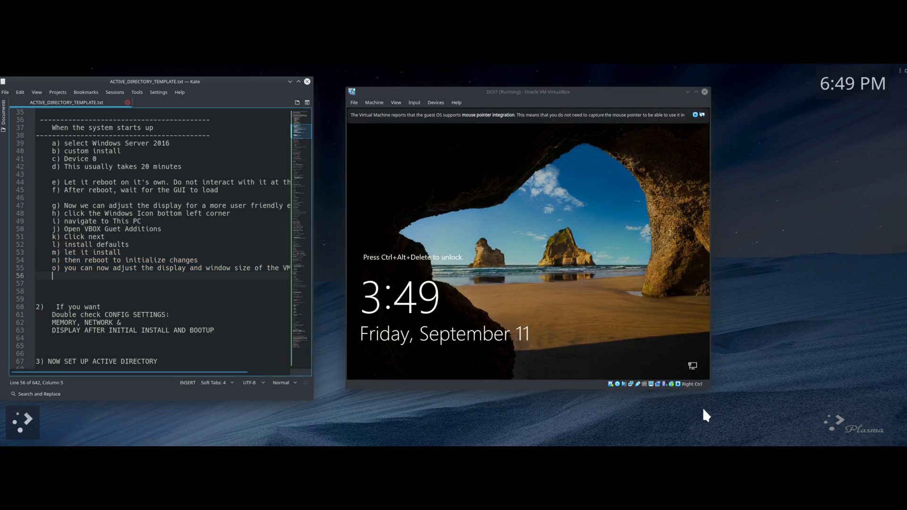
Step: Send Ctrl-Alt-Del, sign in as Administrator, and move the Server Manager window
click(679, 383)
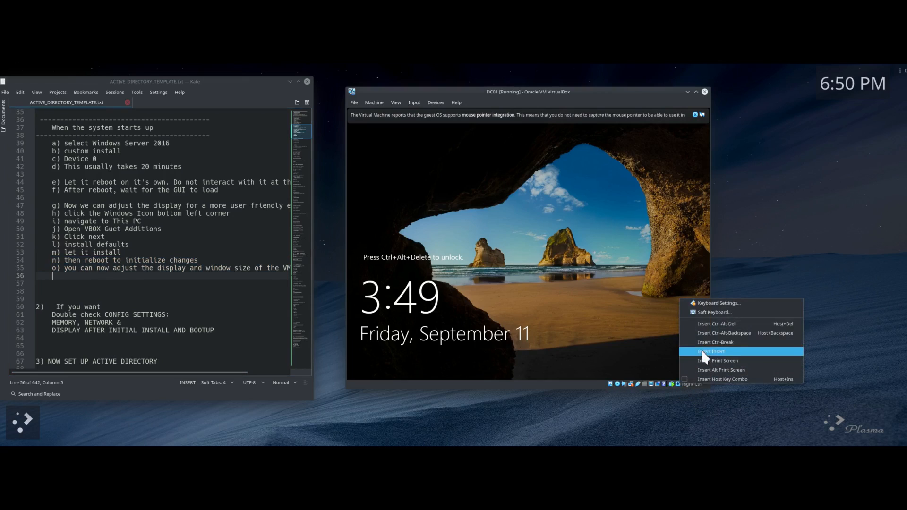
click(712, 327)
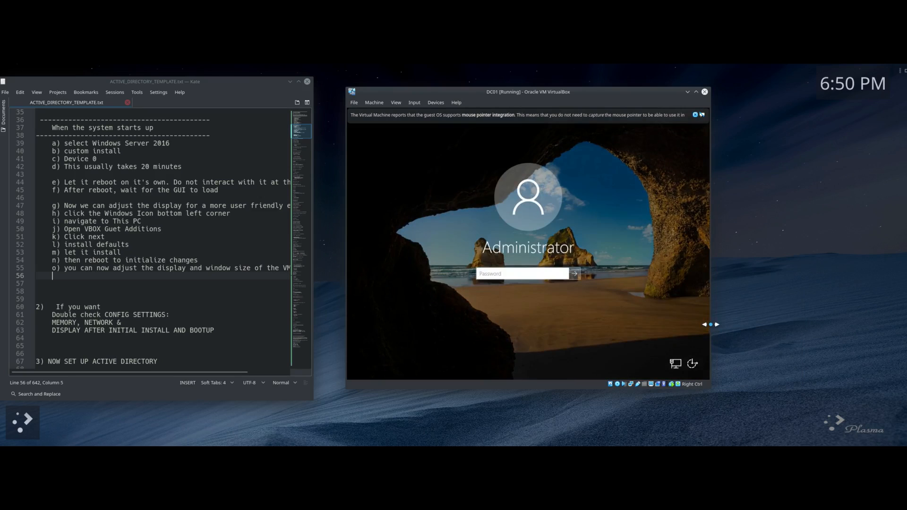
text(P•••••)
key(Return)
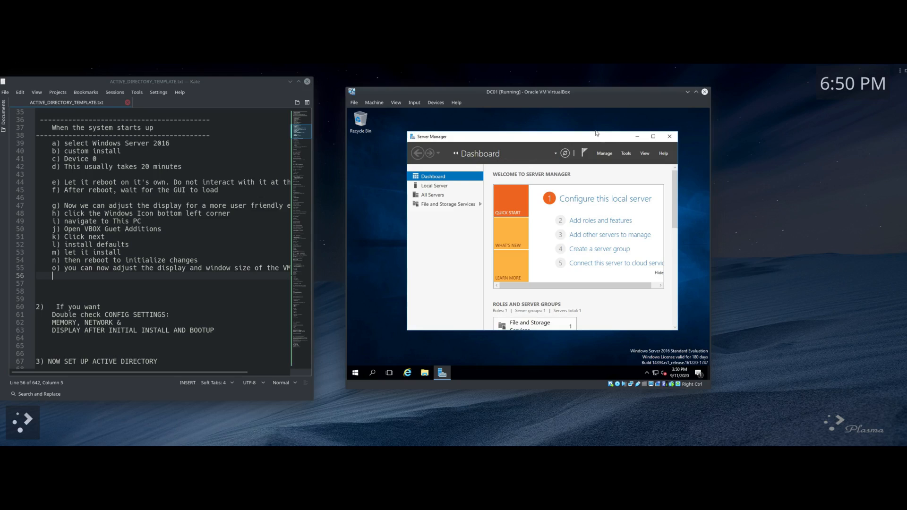
drag(582, 138, 601, 125)
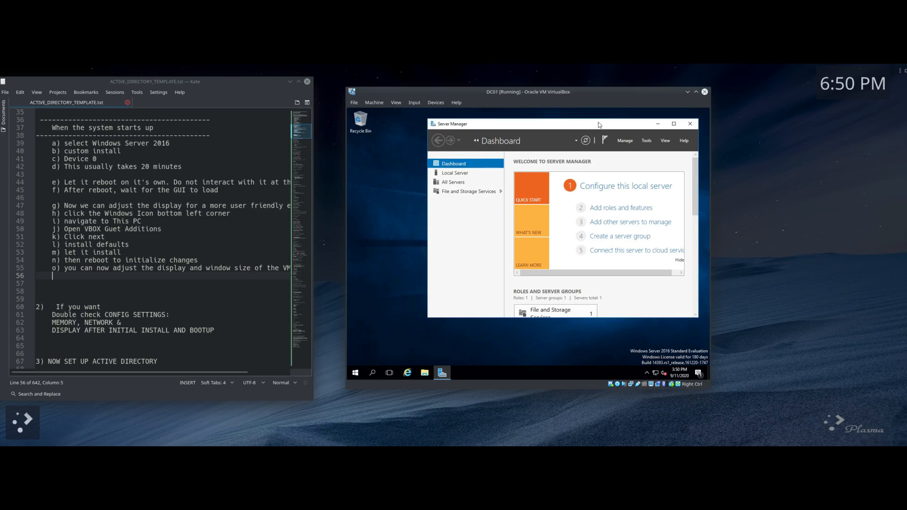
Step: Switch DC01 to Scaled Mode, then move and enlarge the scaled window
click(398, 104)
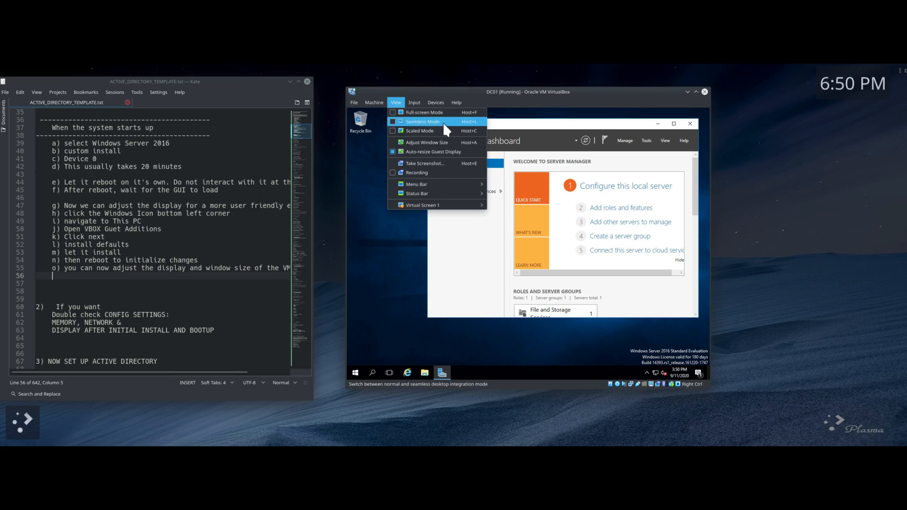
click(393, 131)
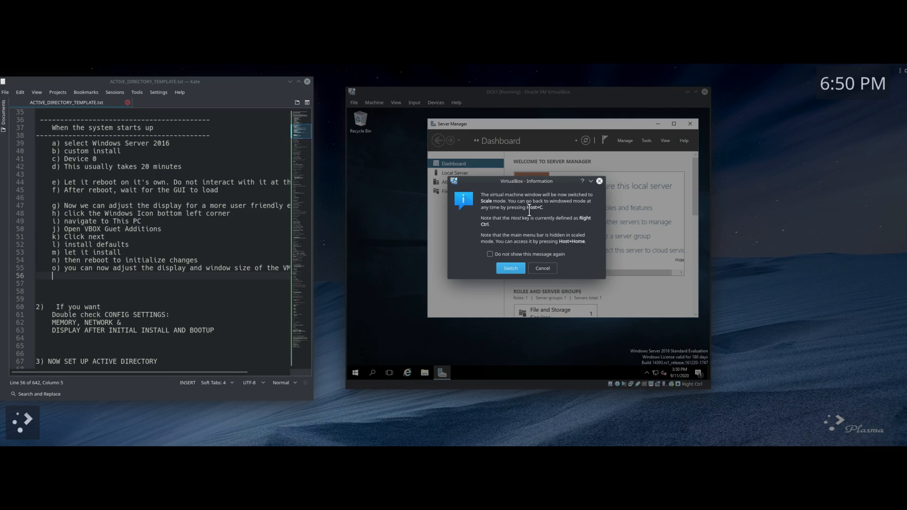
click(509, 269)
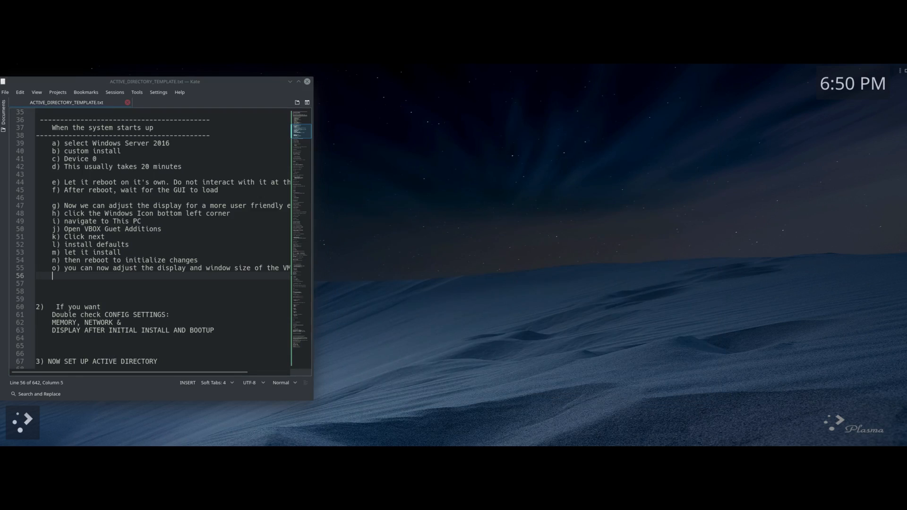
drag(441, 145, 565, 120)
drag(631, 297, 800, 424)
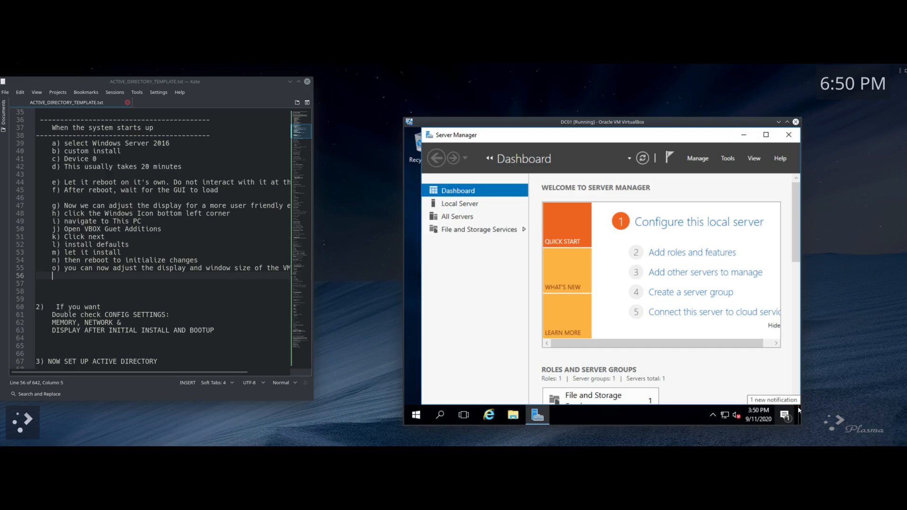
Step: Return to windowed mode with Host+C, enlarge the DC01 window, and reposition and heighten Server Manager
key(Control_R+c)
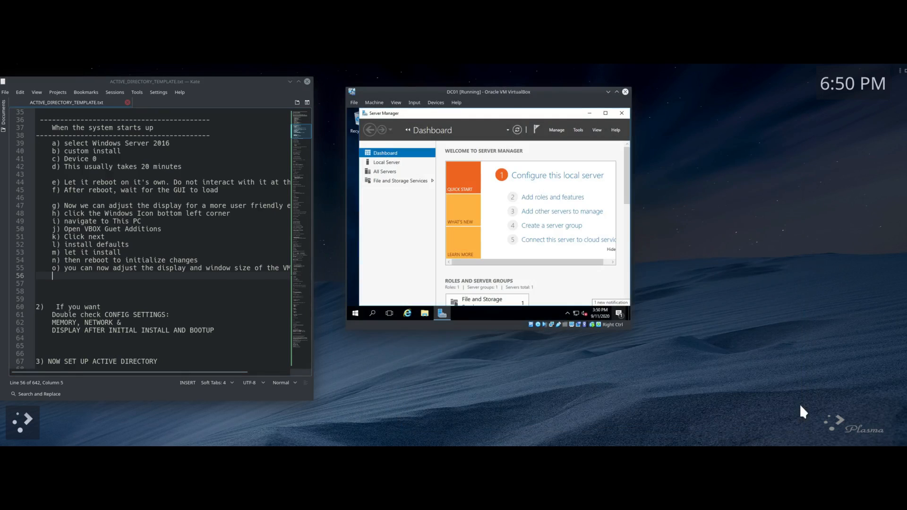
drag(635, 332, 872, 426)
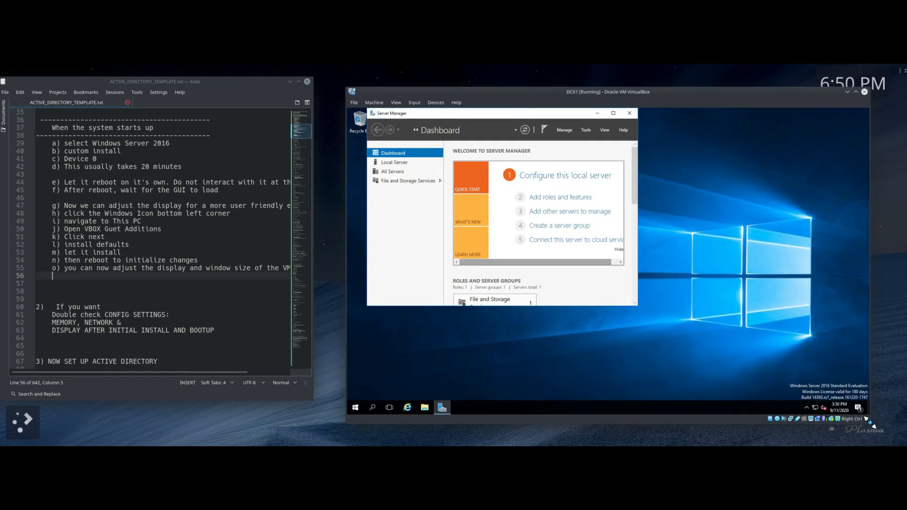
drag(676, 100, 648, 90)
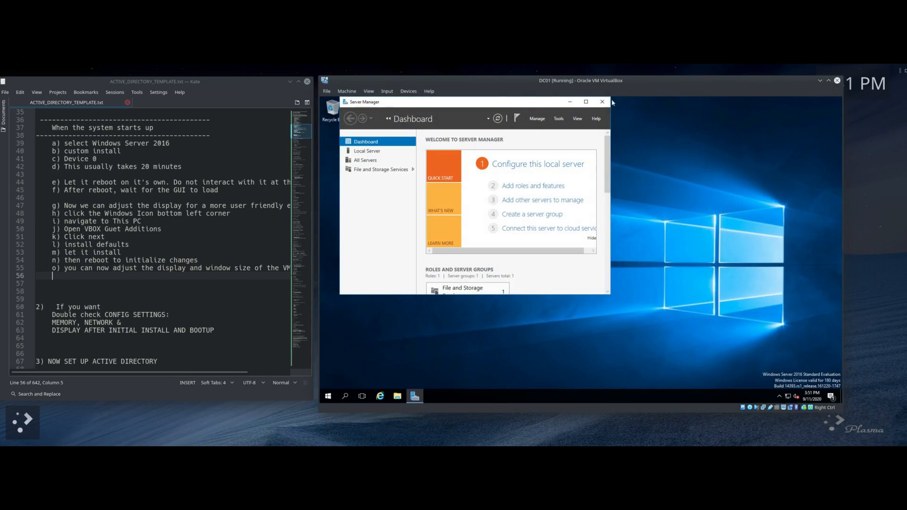
drag(486, 103, 655, 115)
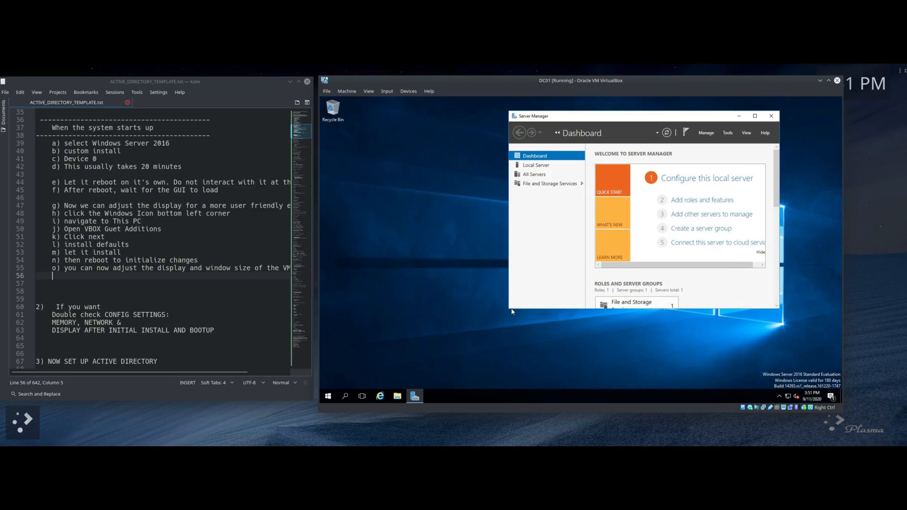
drag(510, 309, 511, 368)
click(79, 290)
Step: Scroll the notes to step 4 and launch Add Roles and Features from Server Manager's Manage menu
scroll(77, 271, down, 7)
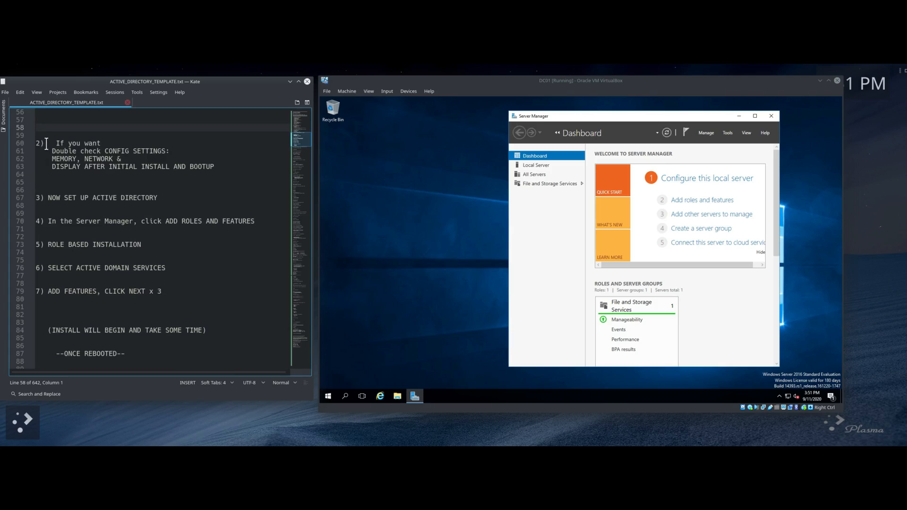
scroll(47, 144, down, 3)
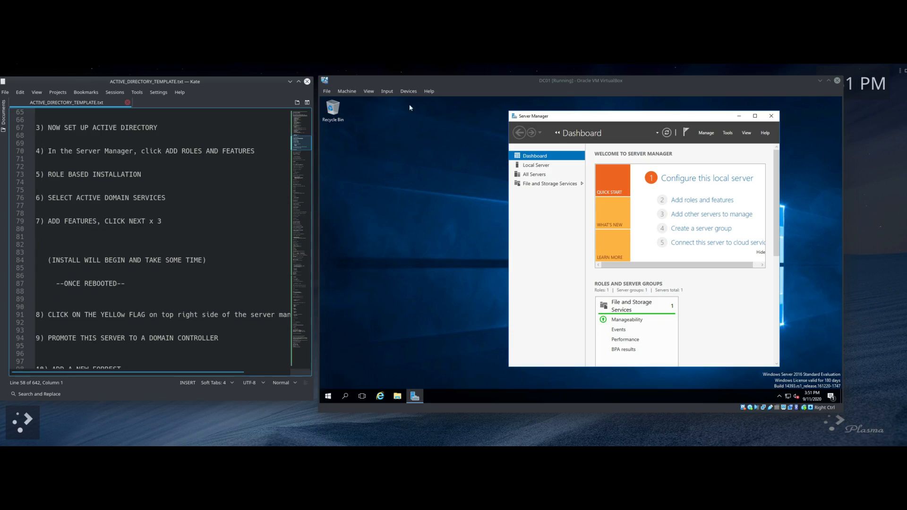
scroll(74, 150, down, 1)
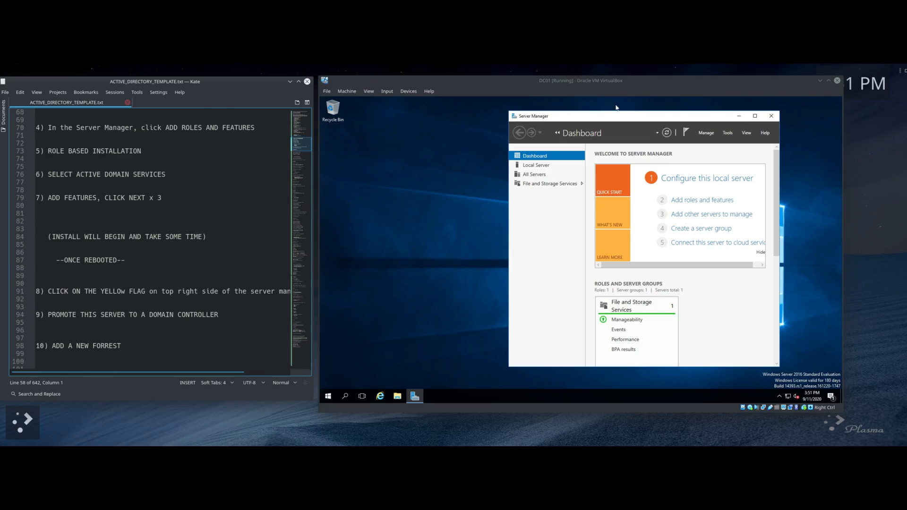
drag(635, 121, 453, 109)
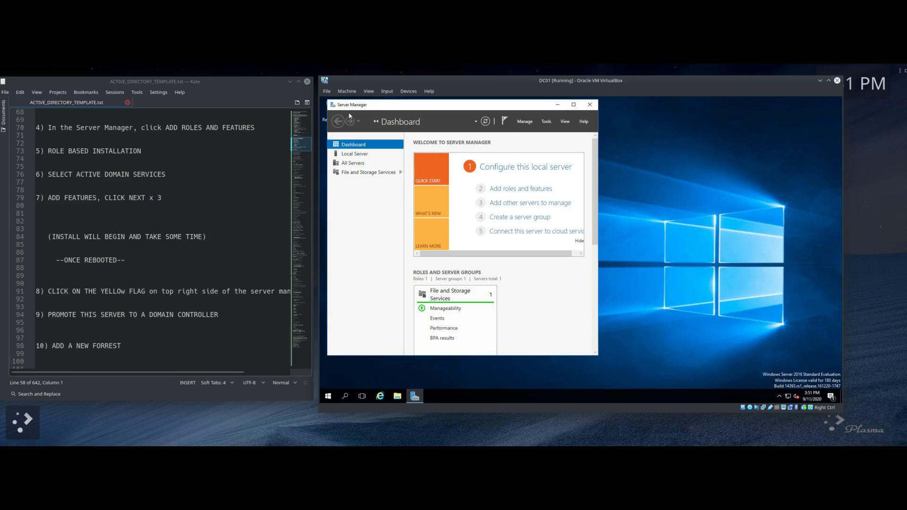
click(524, 124)
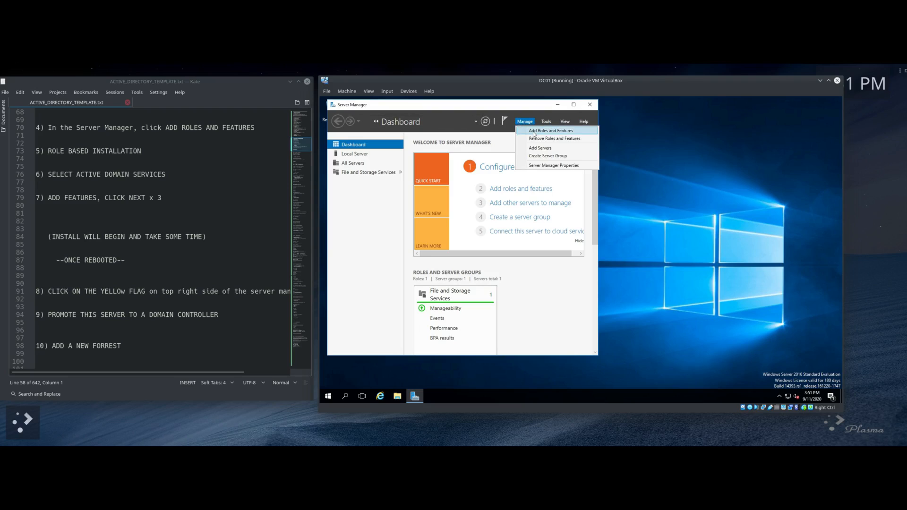
click(534, 133)
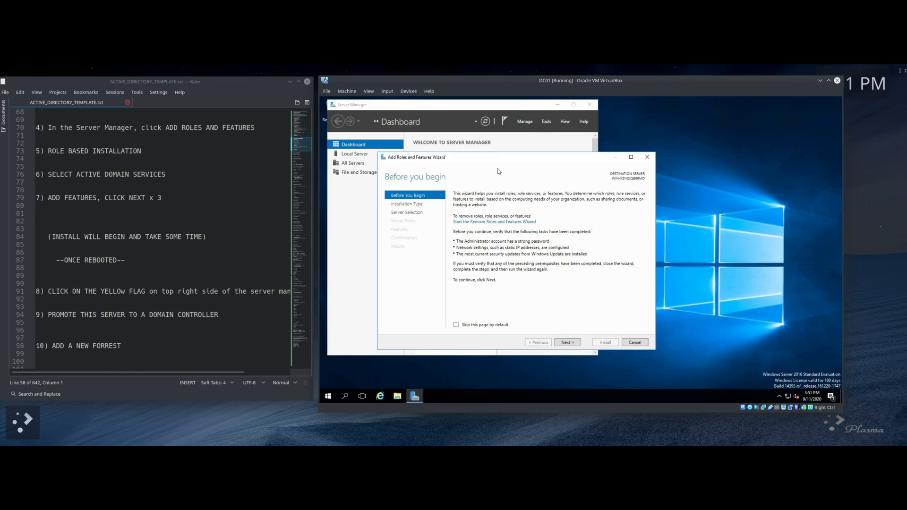
Step: Advance the wizard to Server Roles and select Active Directory Domain Services with its required features
drag(497, 160, 463, 122)
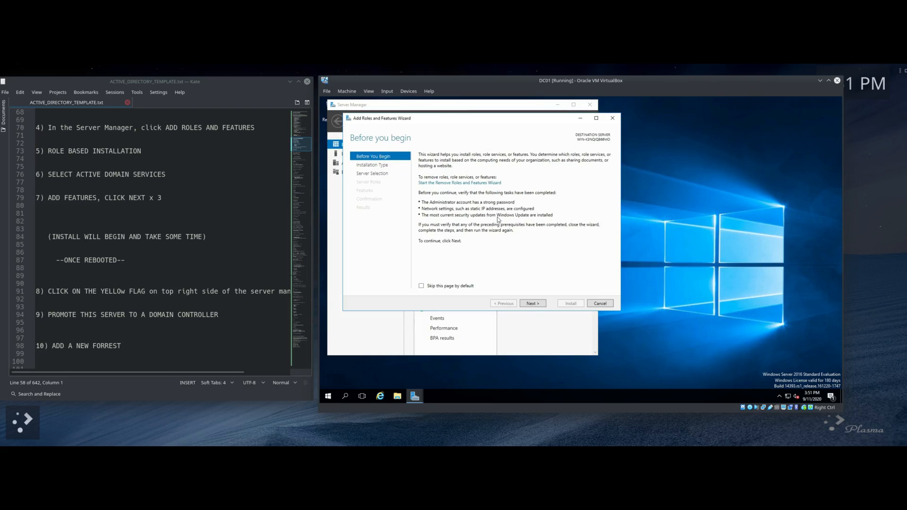
click(531, 304)
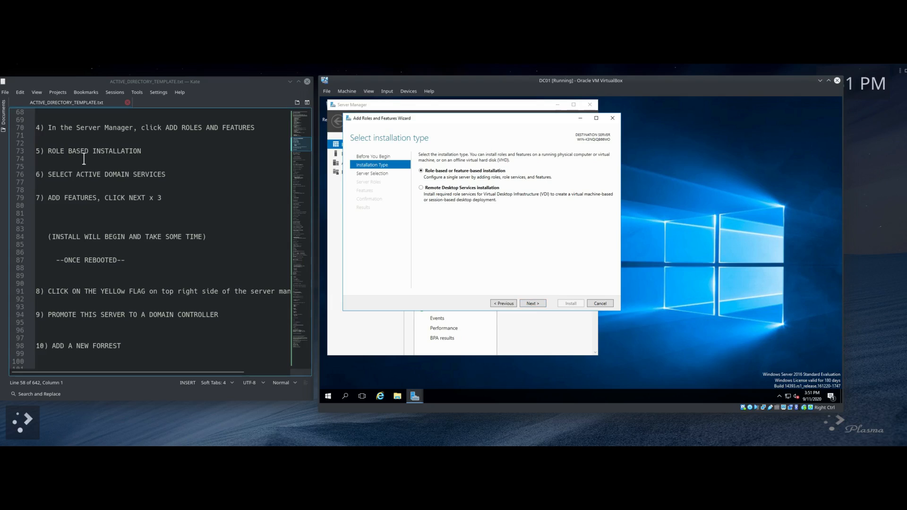
click(532, 304)
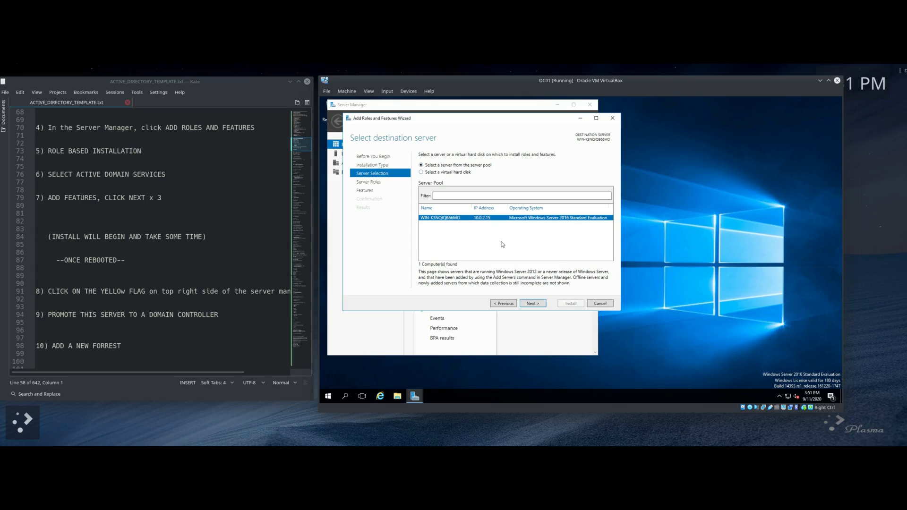
click(533, 304)
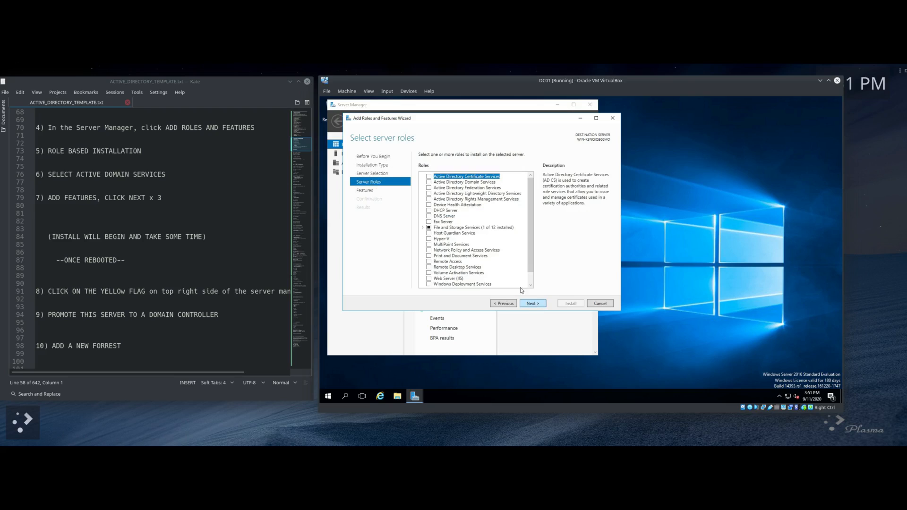
click(430, 183)
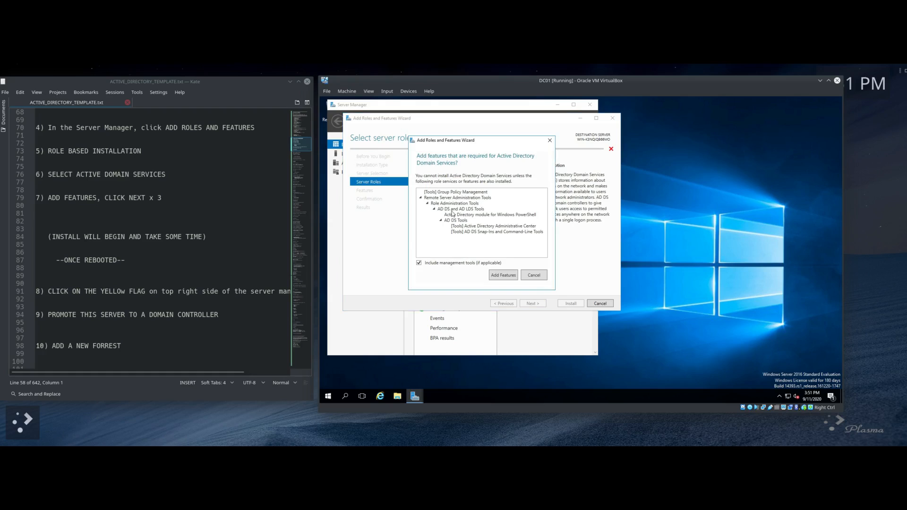
click(506, 276)
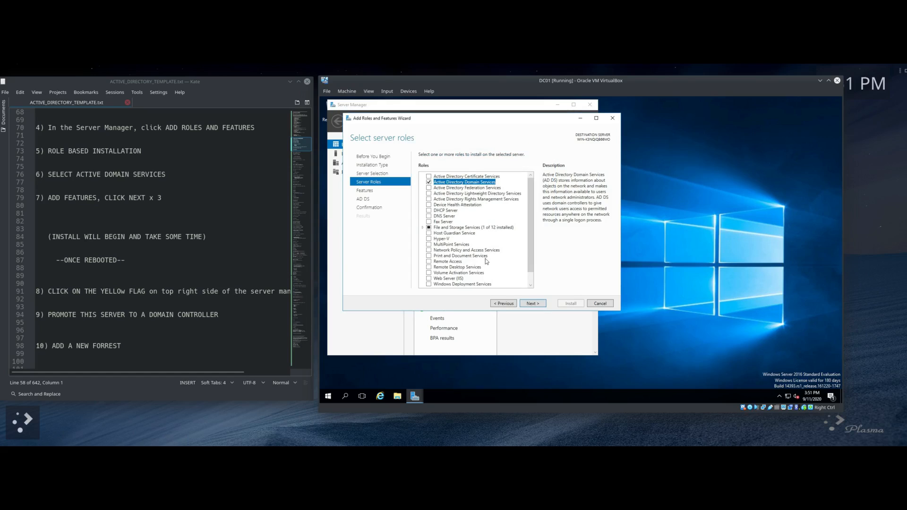
Step: Allow automatic restarts, install the AD DS role, and close the wizard
click(529, 306)
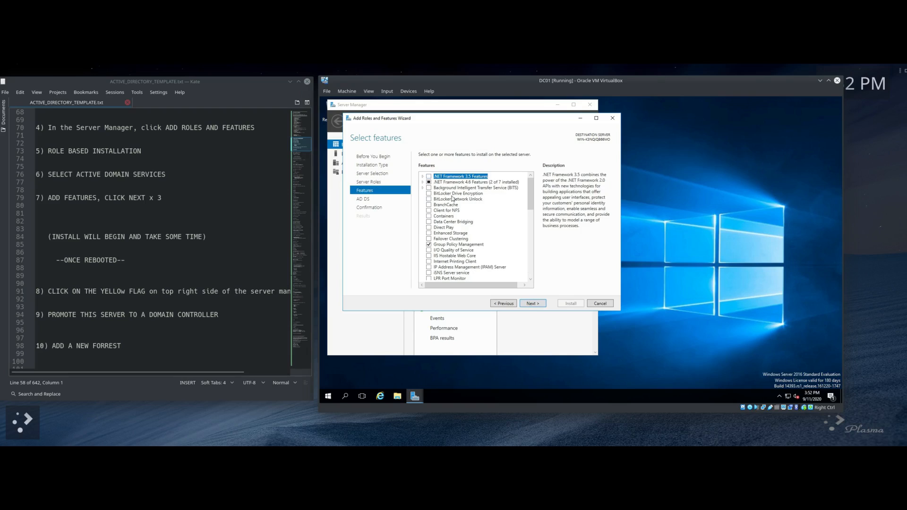
click(531, 305)
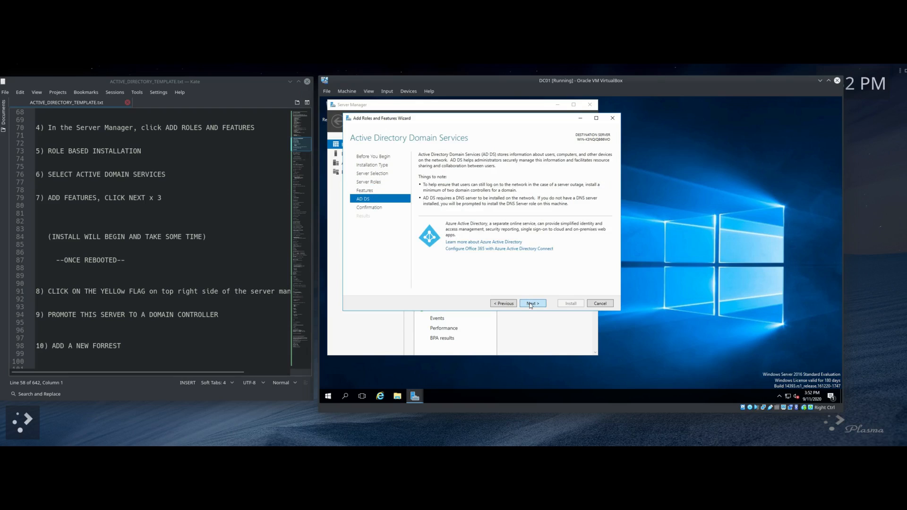
click(531, 305)
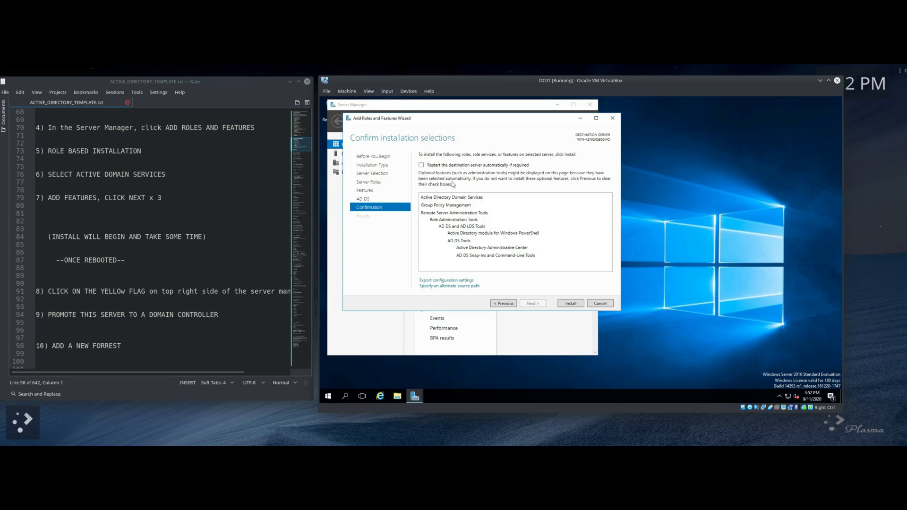
click(421, 166)
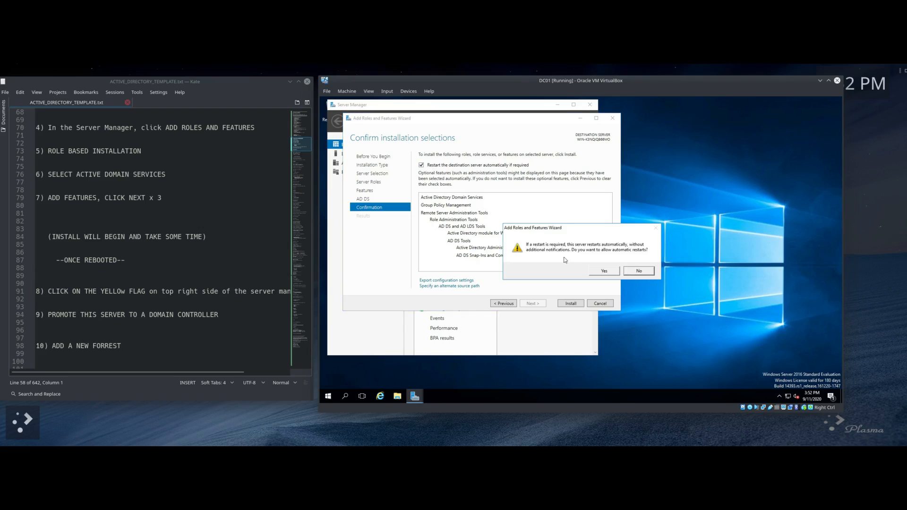
click(605, 272)
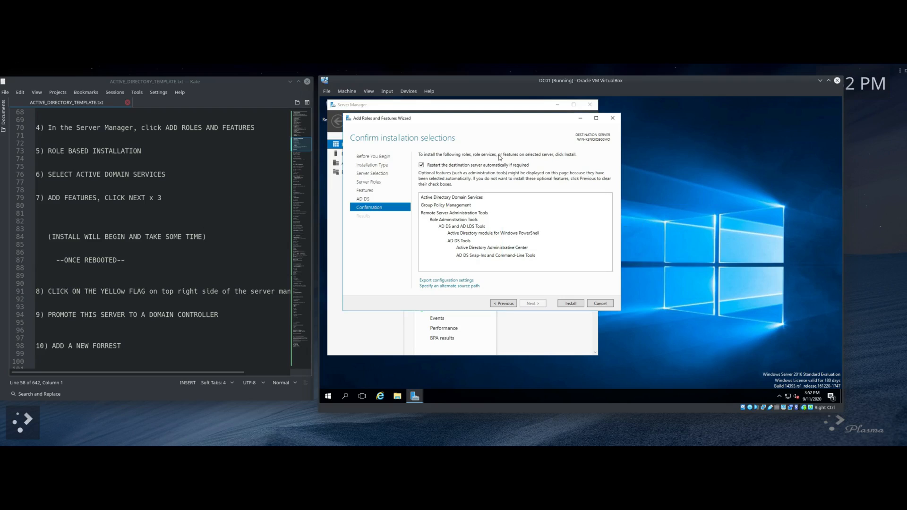
click(567, 304)
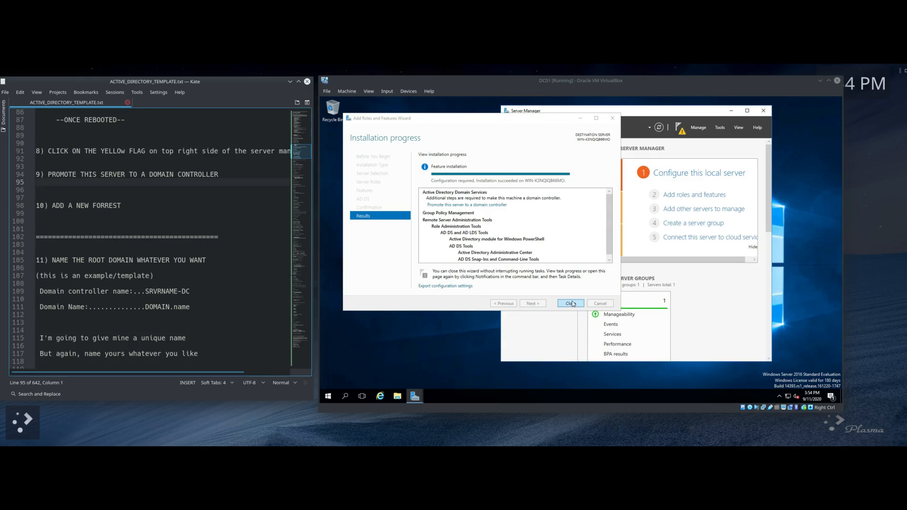
click(572, 303)
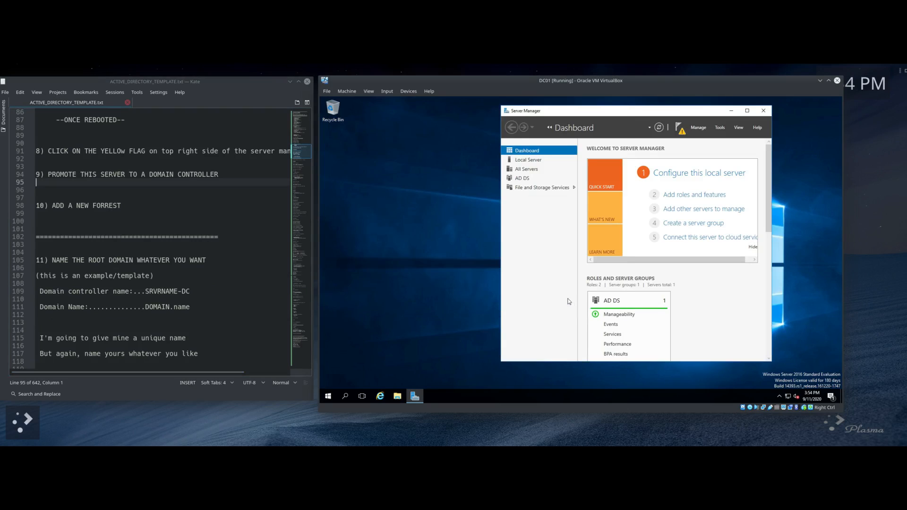
Step: Shut down the server with Other (Planned) as the shutdown reason
scroll(147, 149, up, 2)
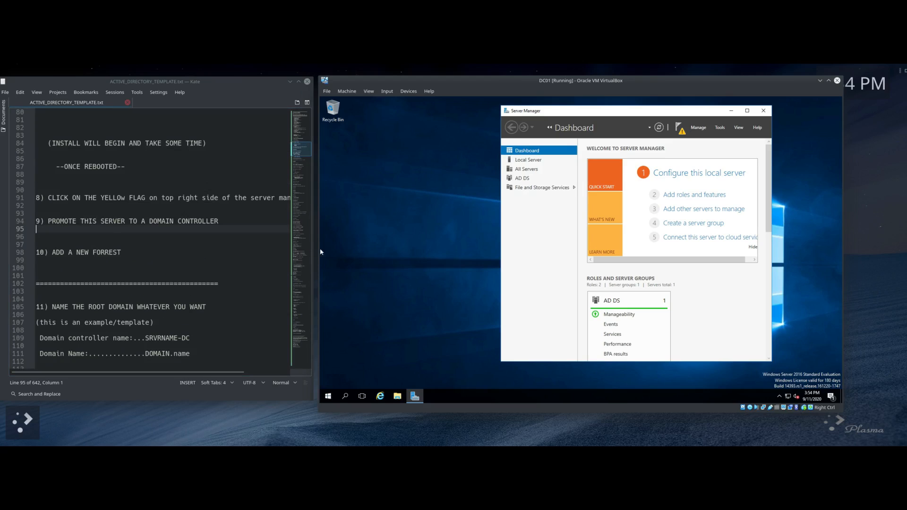
scroll(208, 177, up, 5)
scroll(162, 217, down, 3)
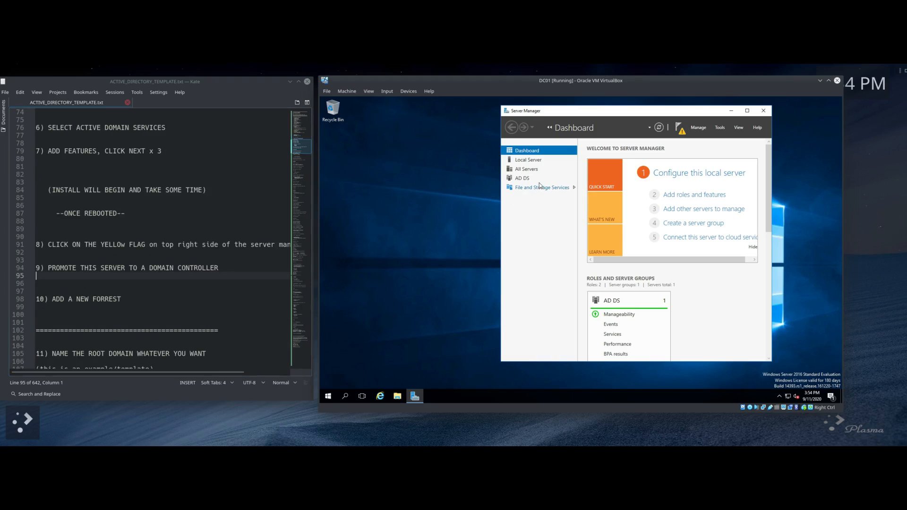
click(329, 397)
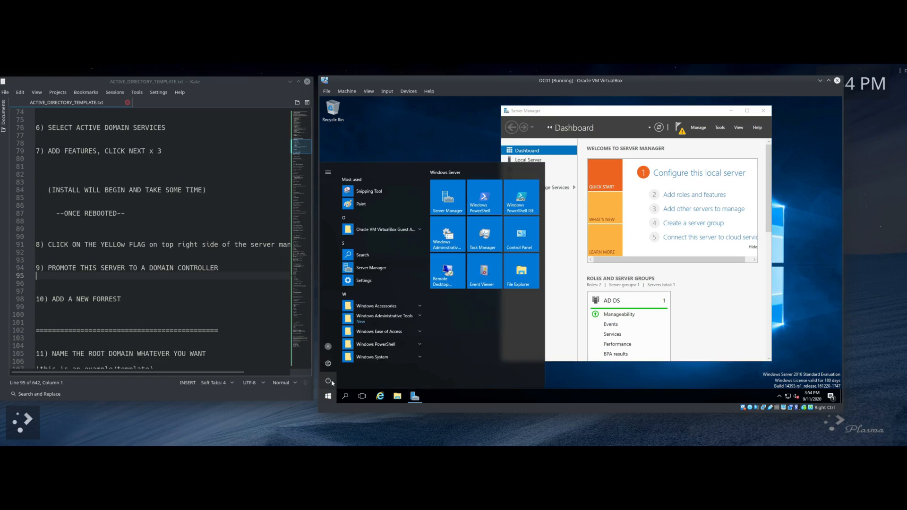
click(329, 381)
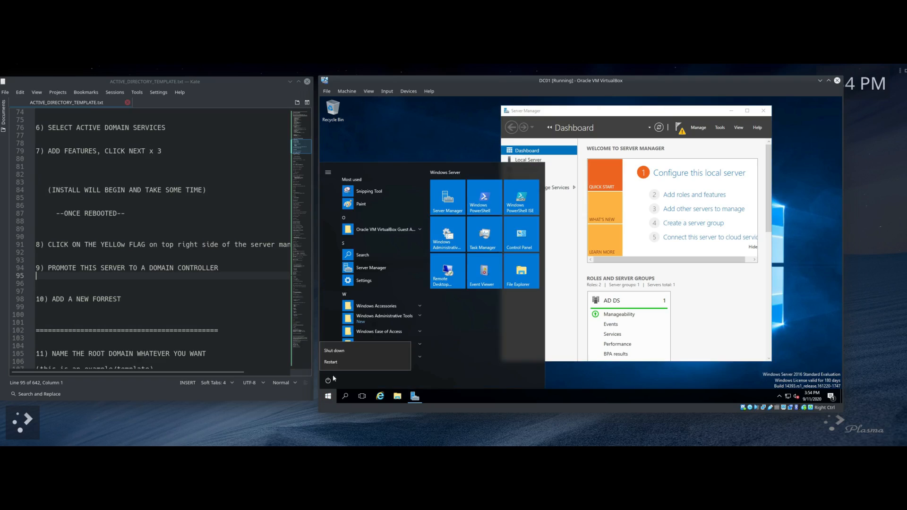
click(338, 350)
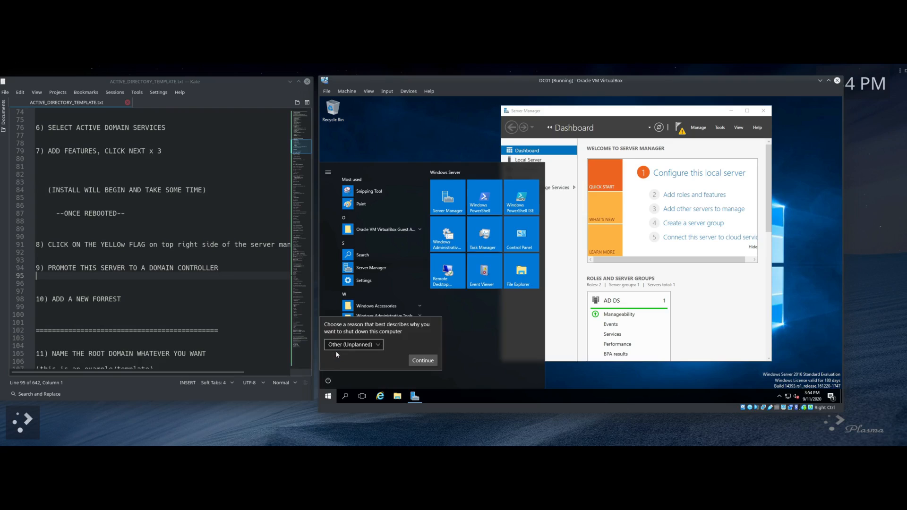
click(379, 347)
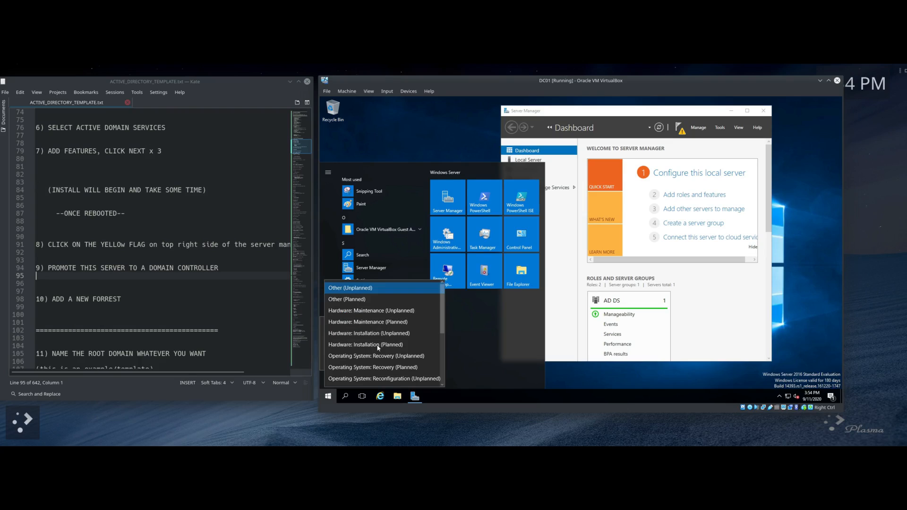
click(348, 300)
click(423, 361)
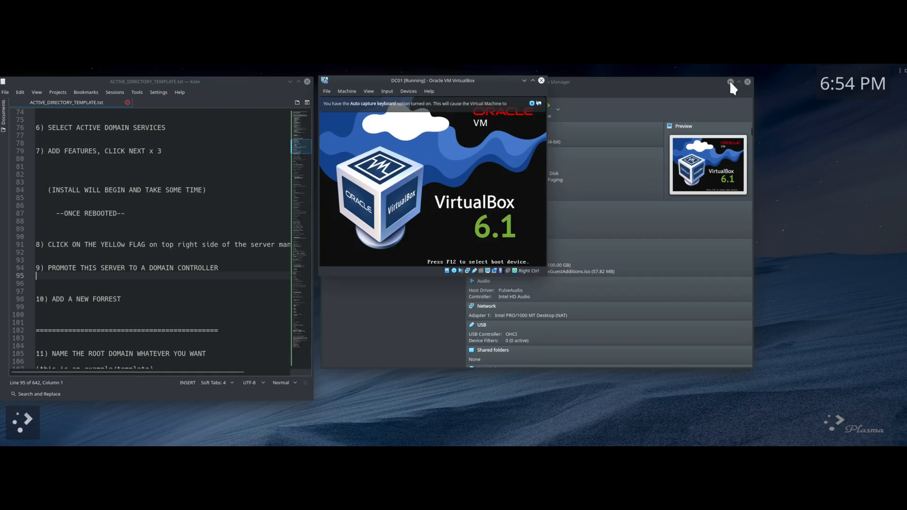
Step: Dismiss the VirtualBox notices while DC01 reboots and highlight the yellow flag step in the notes
click(731, 81)
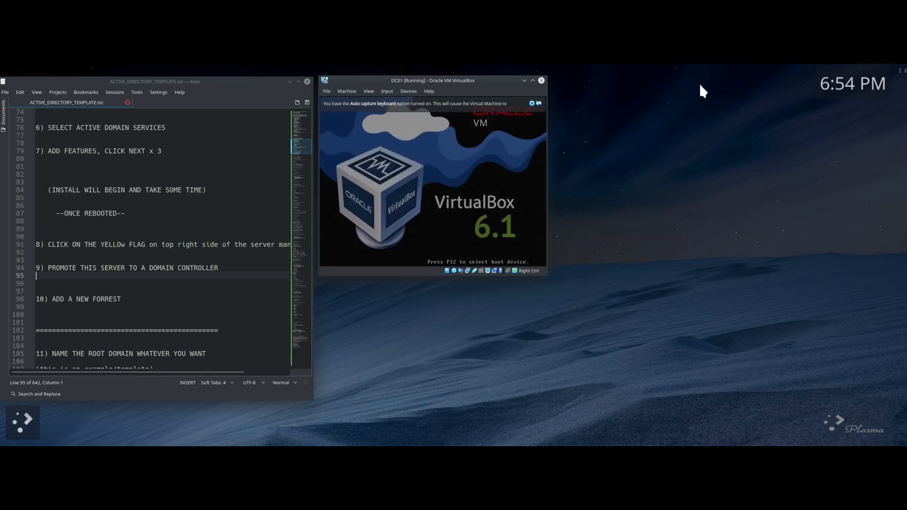
click(669, 103)
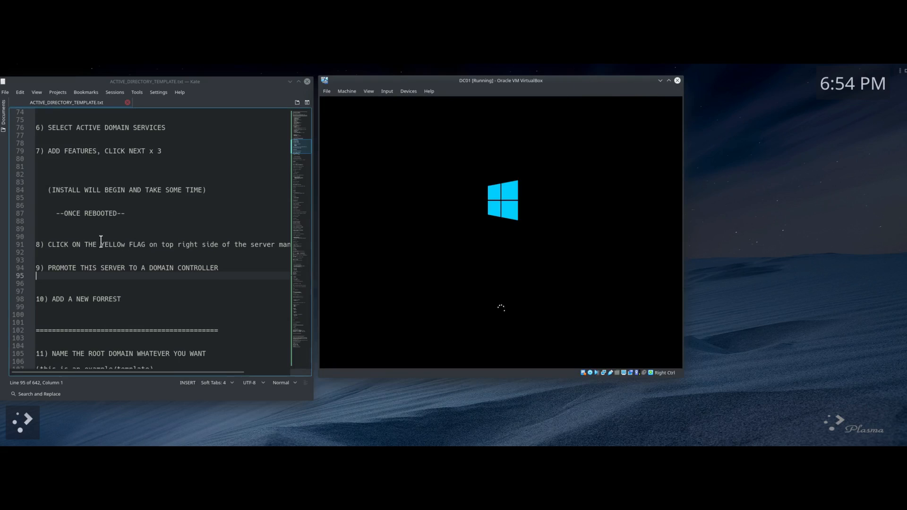
scroll(81, 225, down, 3)
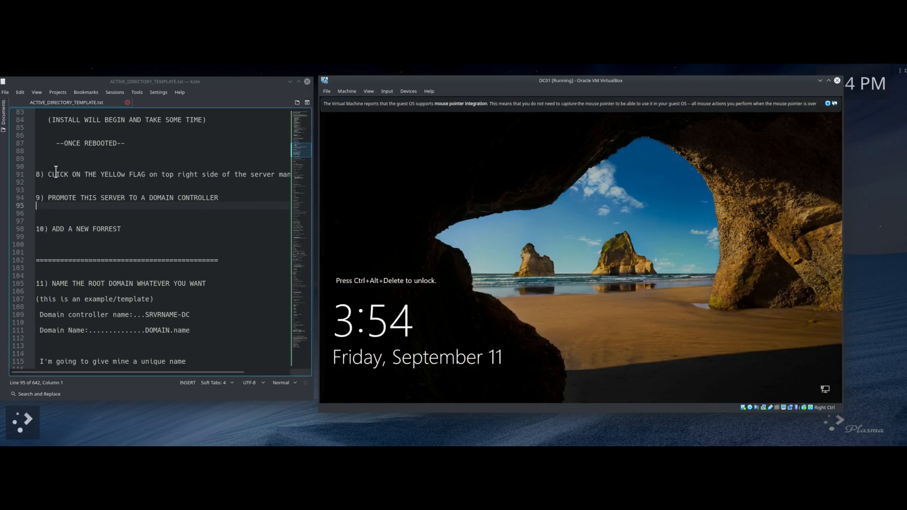
drag(47, 174, 149, 174)
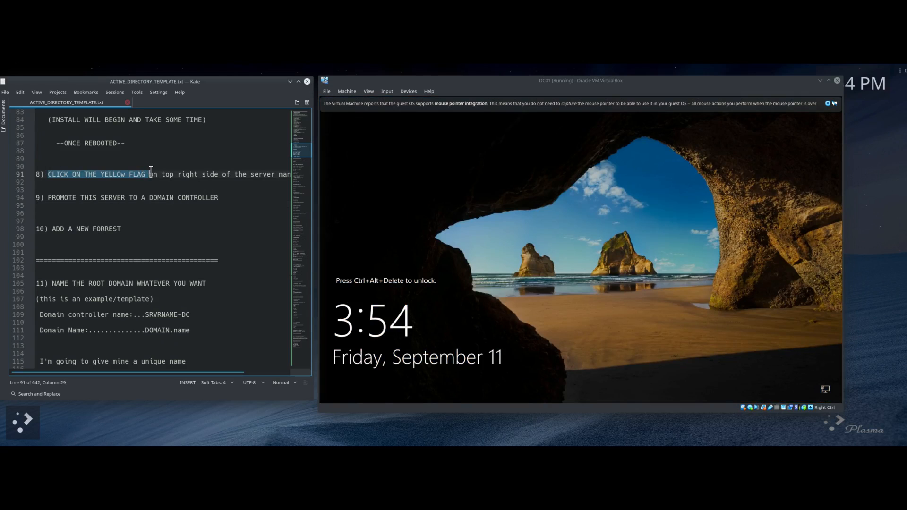
Step: Send Ctrl-Alt-Del, sign in as Administrator, dismiss the mouse notice, and move Server Manager up-right
click(811, 407)
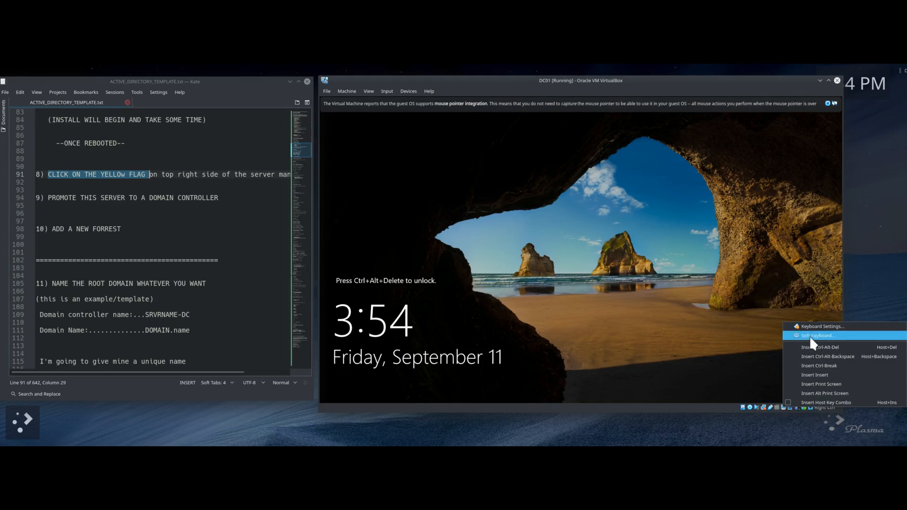
click(813, 349)
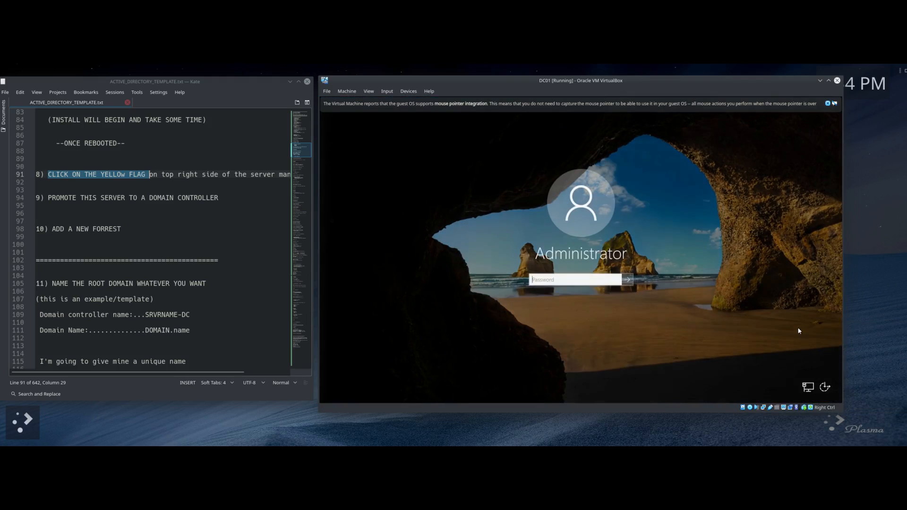
text(••••••)
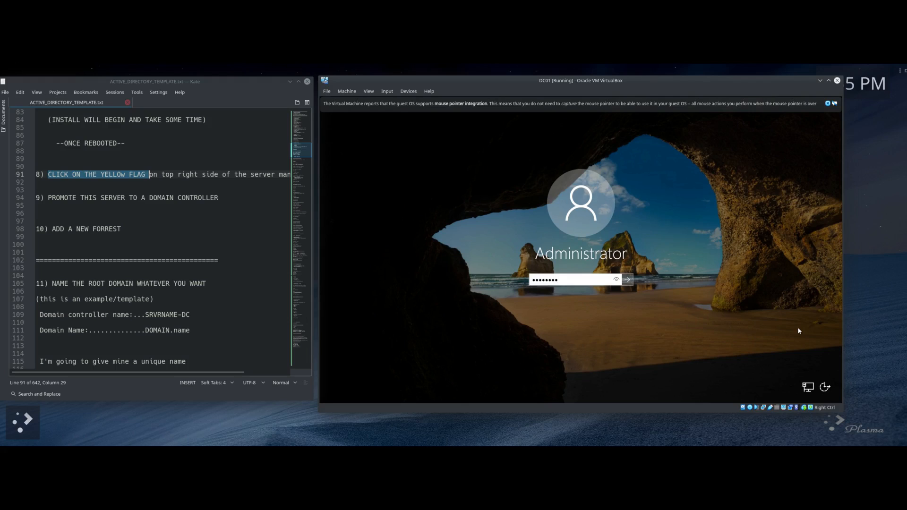
key(Return)
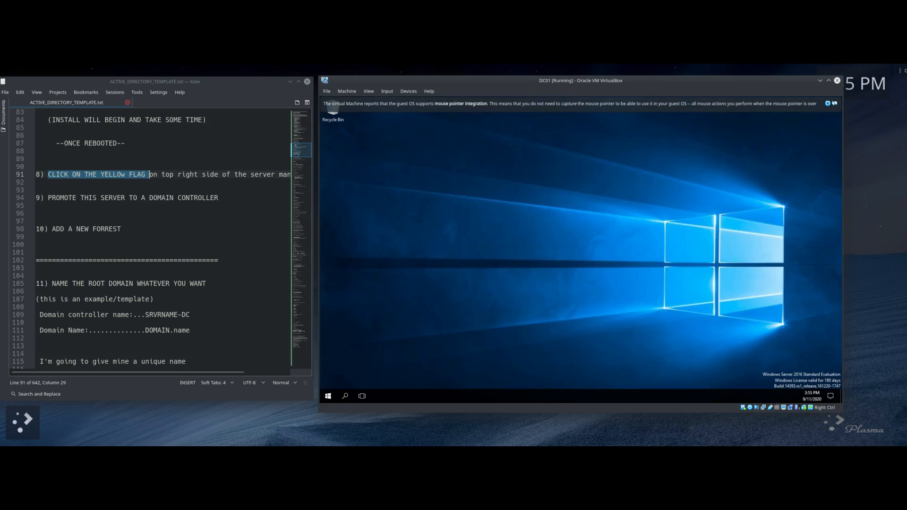
click(828, 103)
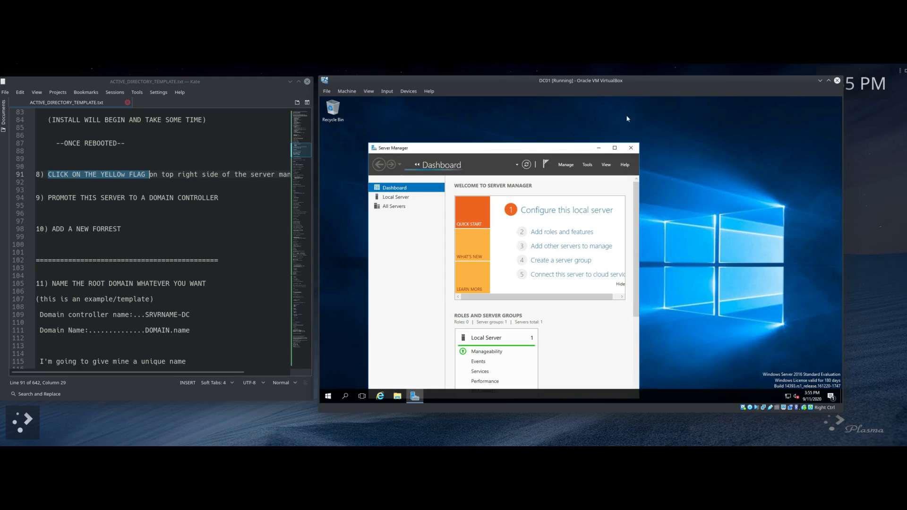
drag(577, 151, 665, 114)
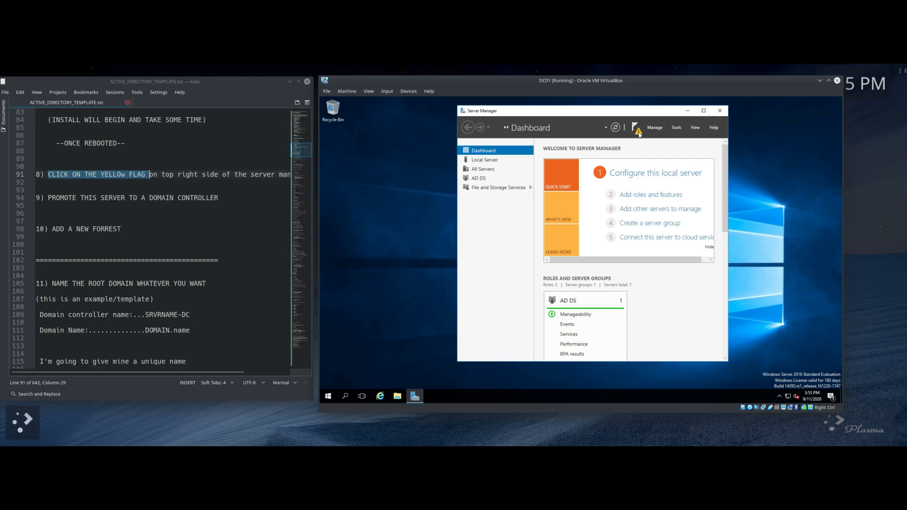
click(638, 133)
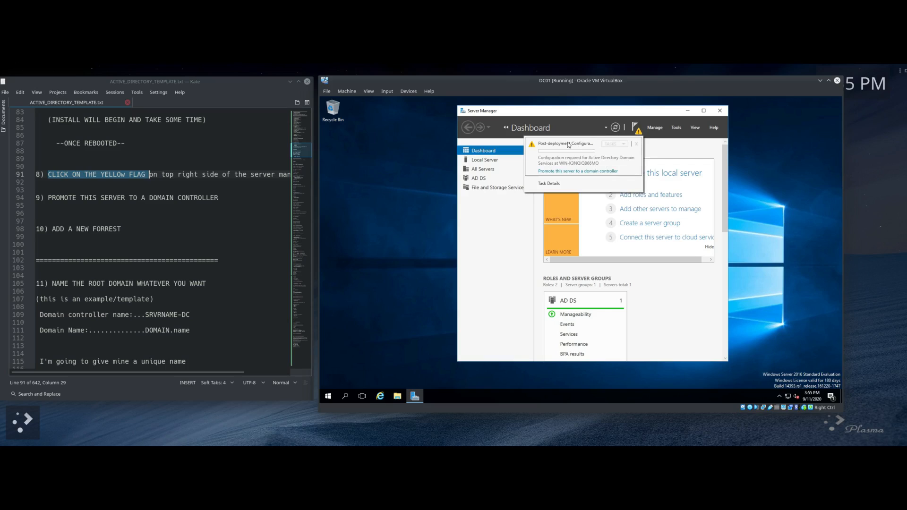
click(556, 173)
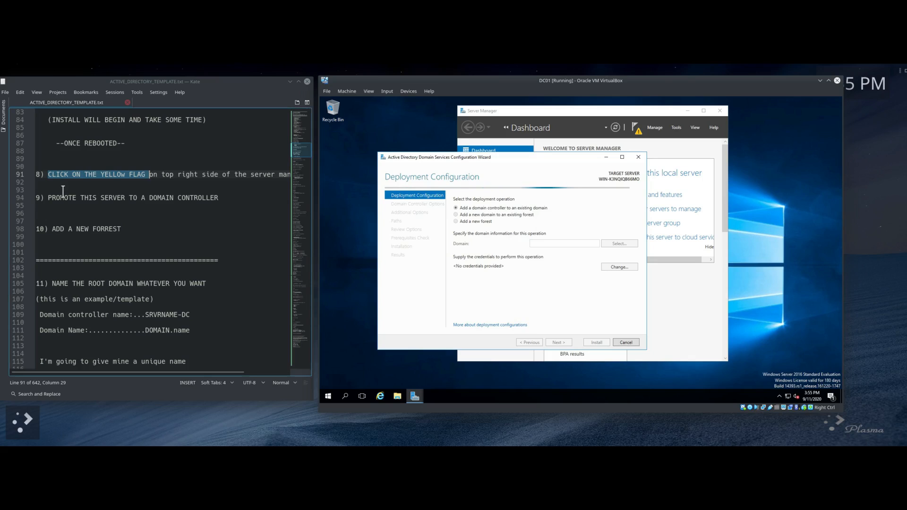
drag(52, 198, 152, 198)
click(139, 218)
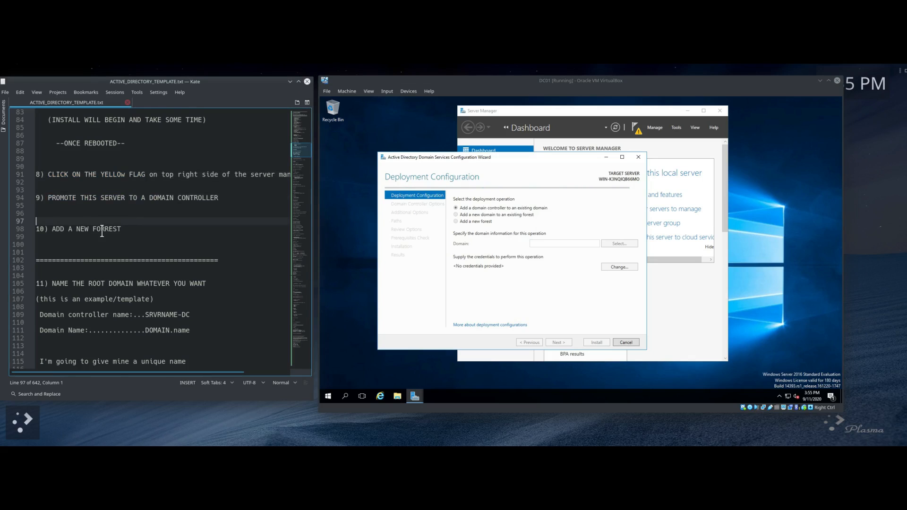
scroll(102, 231, down, 3)
click(457, 222)
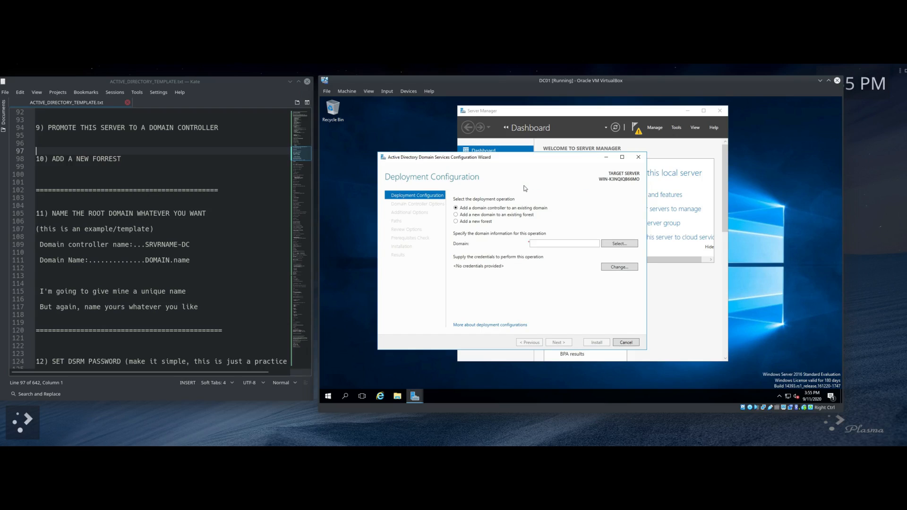
click(456, 221)
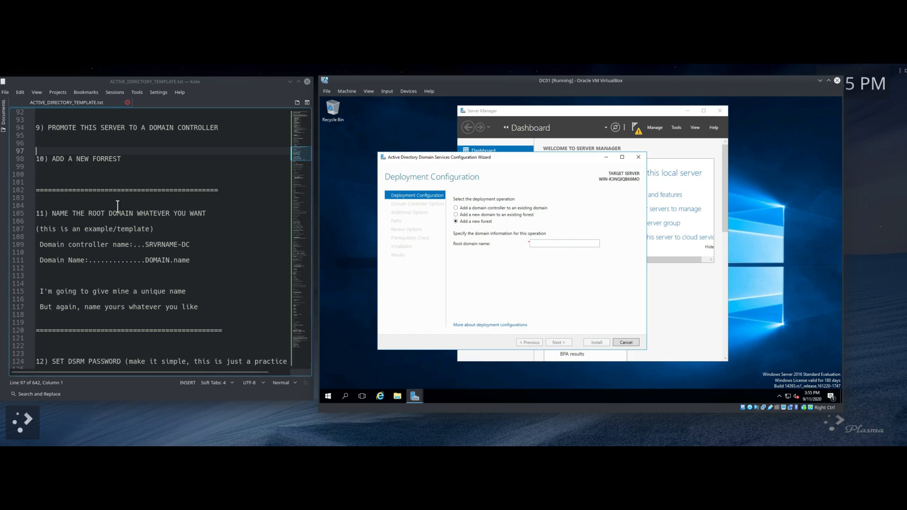
scroll(184, 210, down, 2)
scroll(183, 210, up, 1)
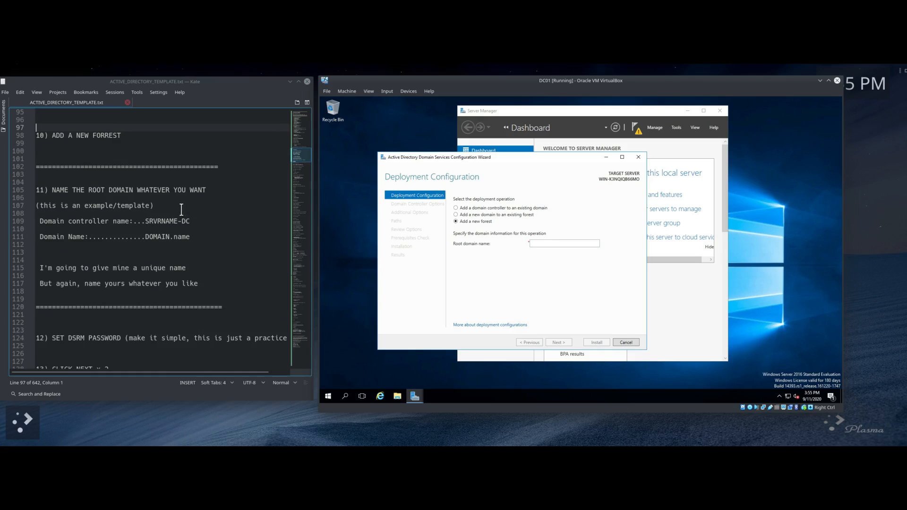
scroll(87, 187, down, 1)
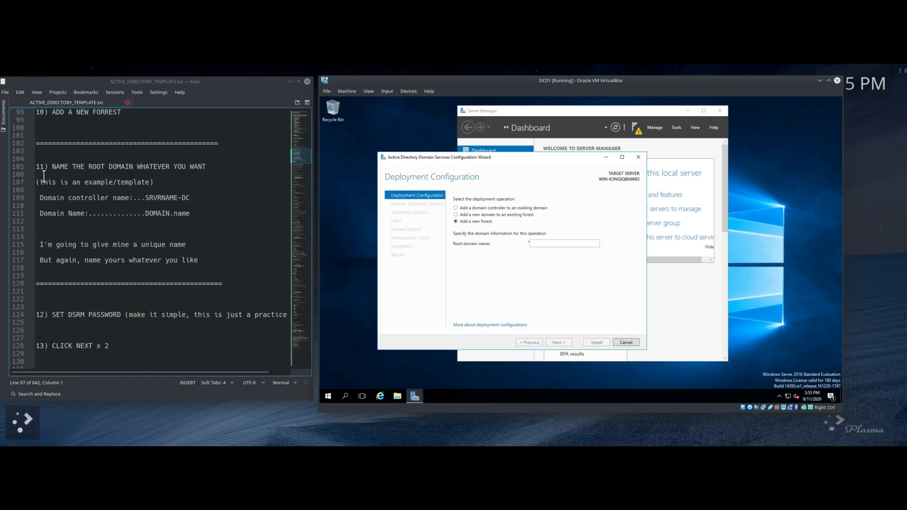
drag(36, 165, 202, 221)
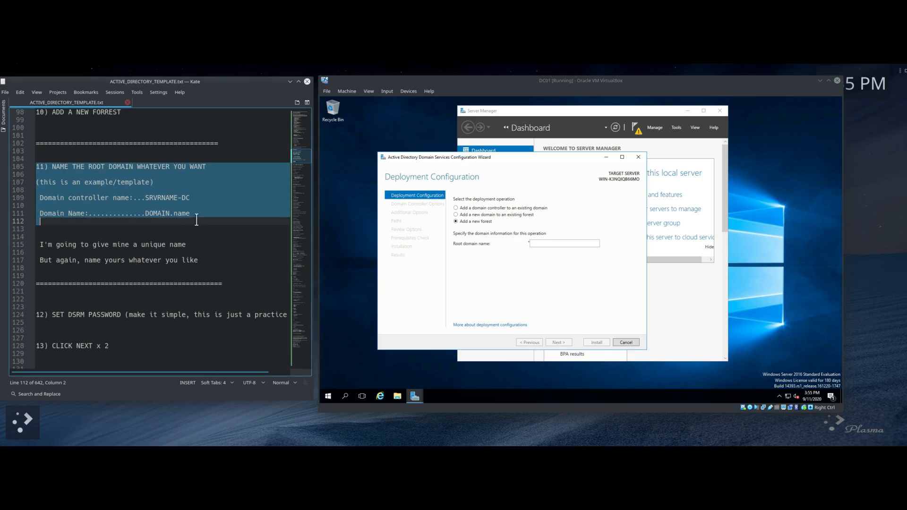
click(63, 199)
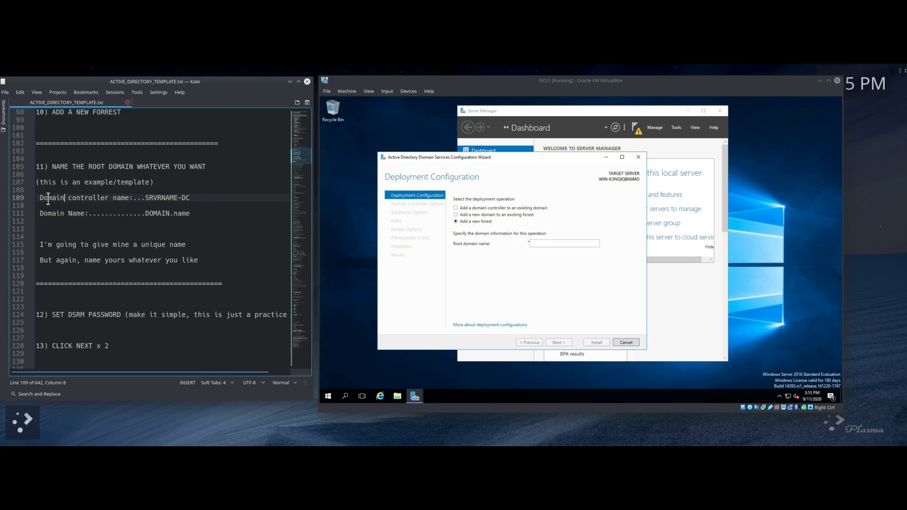
drag(49, 198, 191, 198)
click(95, 206)
click(39, 214)
drag(42, 214, 194, 214)
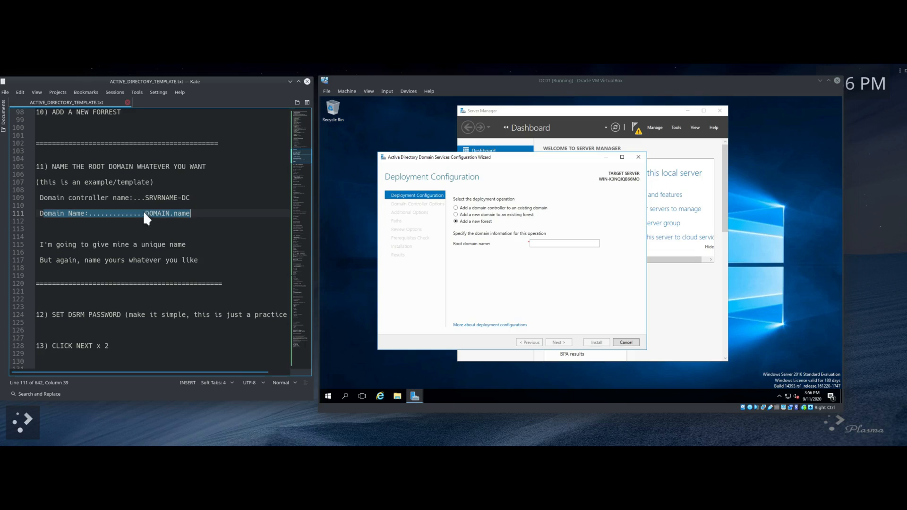
Step: Paste DUNDER.mifflin as the root domain name and continue to Domain Controller Options
click(191, 212)
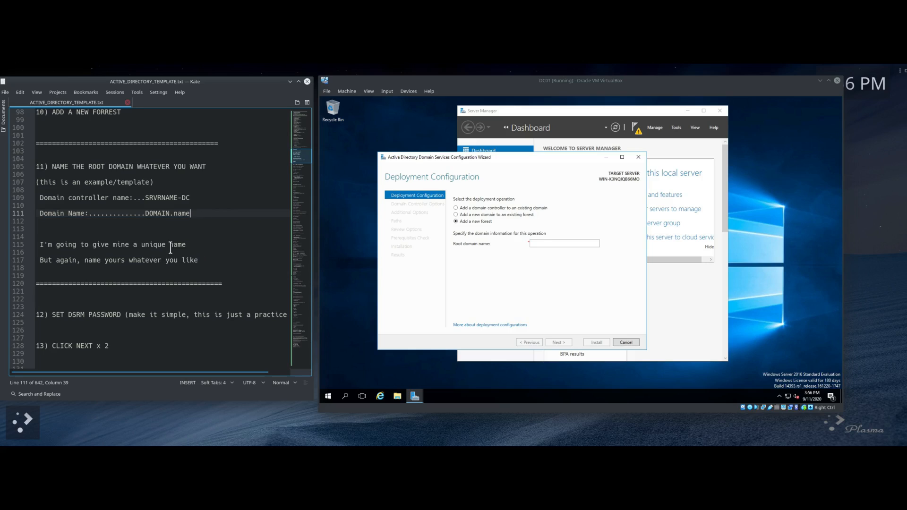
click(539, 245)
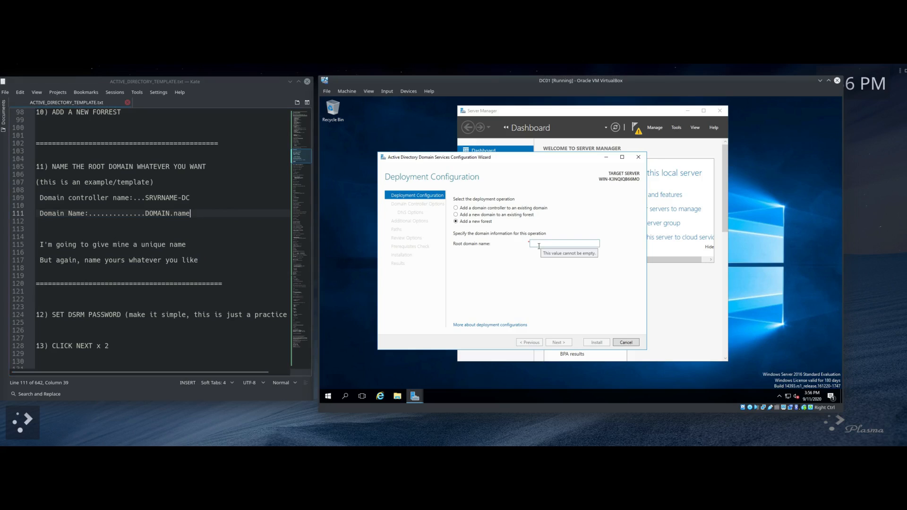
text(DUNDER.mifflin)
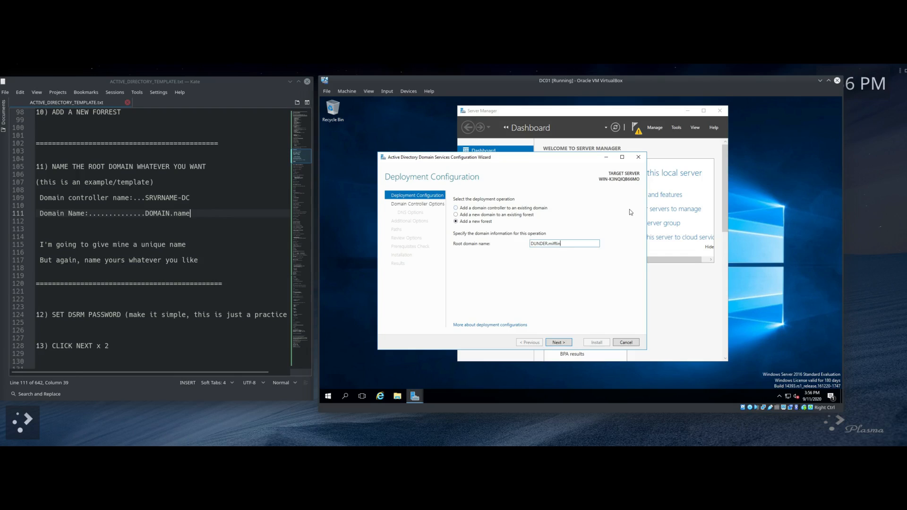
click(557, 342)
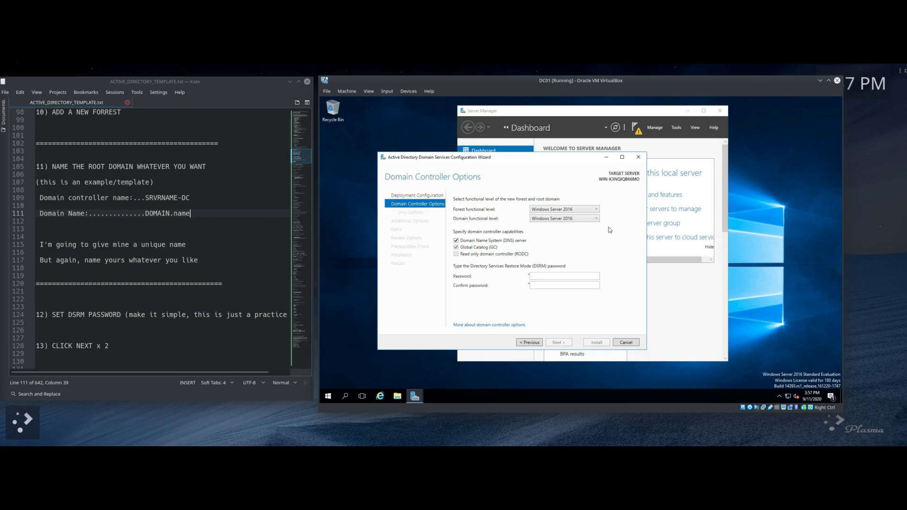
Step: Enter the DSRM restore password and highlight step 13 in the notes
click(538, 276)
text(1)
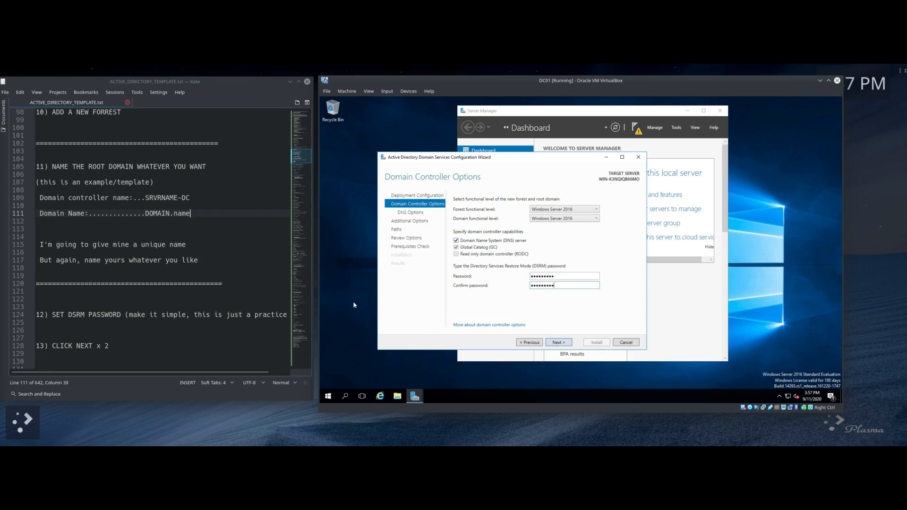
scroll(152, 237, down, 6)
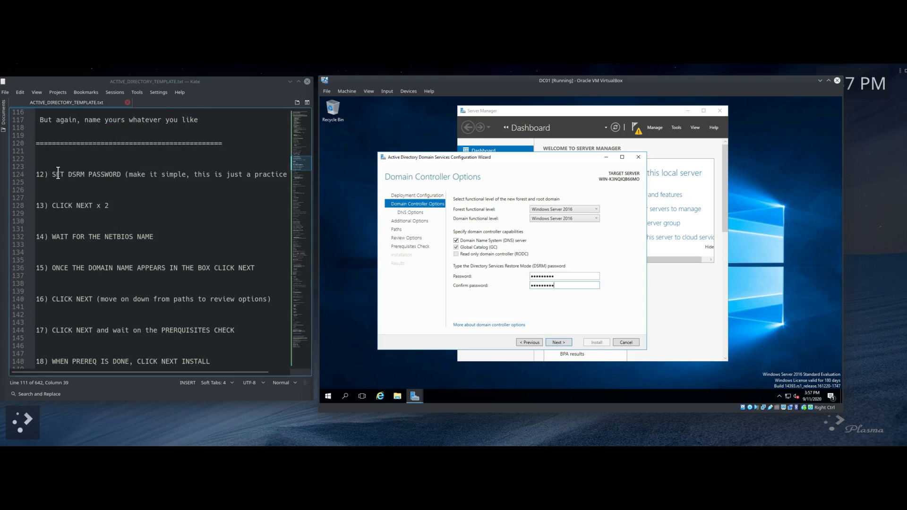
drag(51, 175, 208, 175)
scroll(186, 189, down, 1)
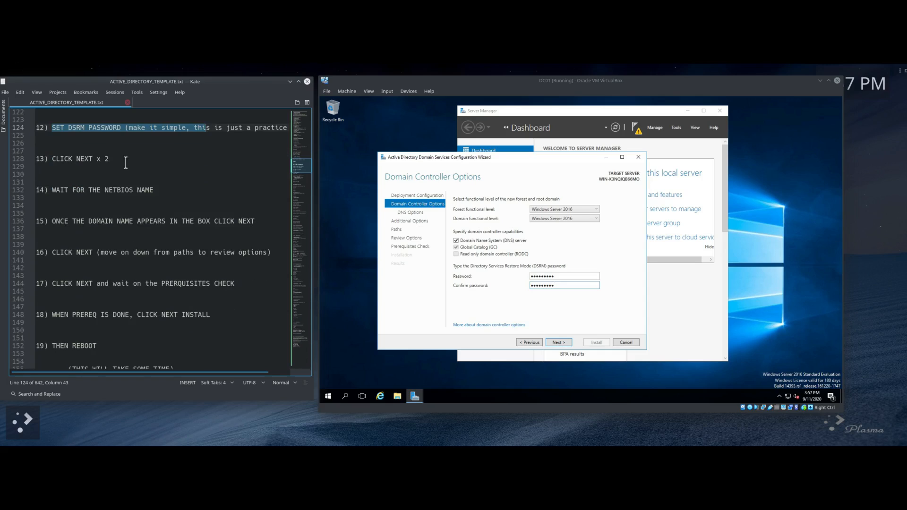
drag(57, 159, 130, 171)
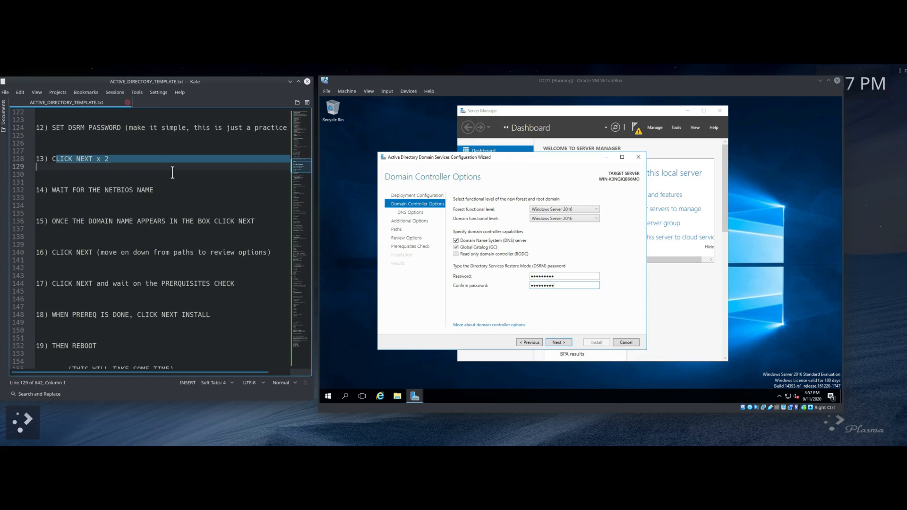
Step: Pass DNS Options, accept NetBIOS name DUNDER and default paths, and continue past Review Options
click(559, 343)
click(559, 343)
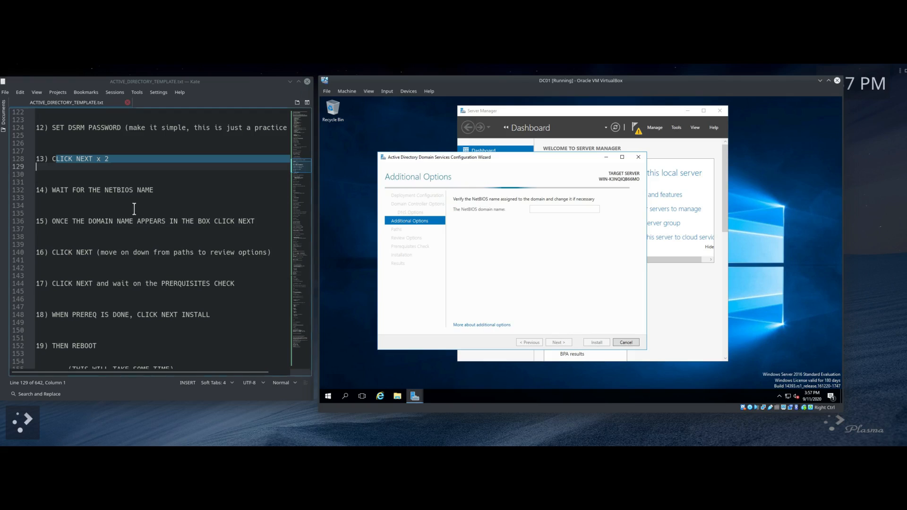
triple_click(185, 192)
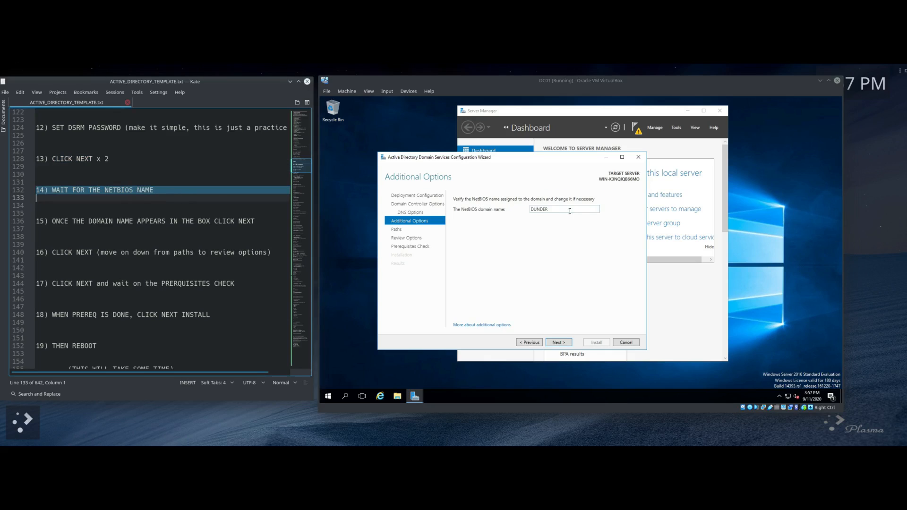
click(559, 342)
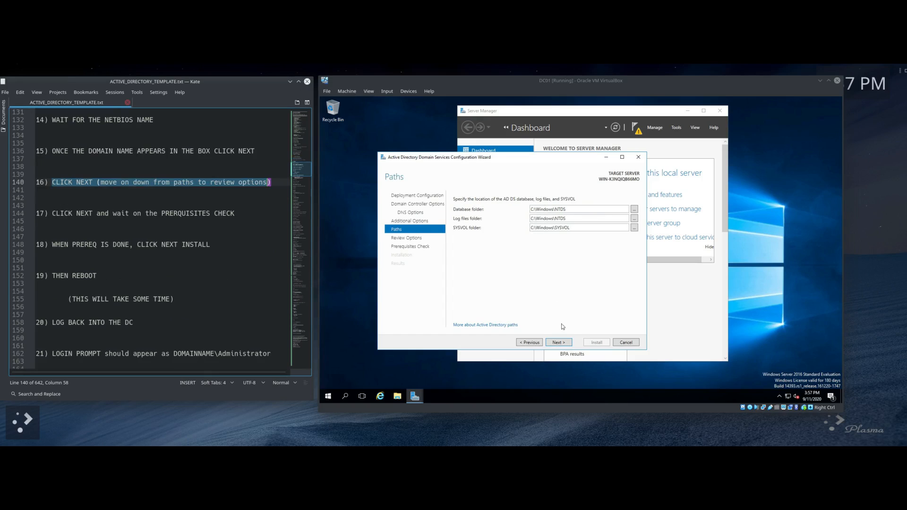
click(562, 343)
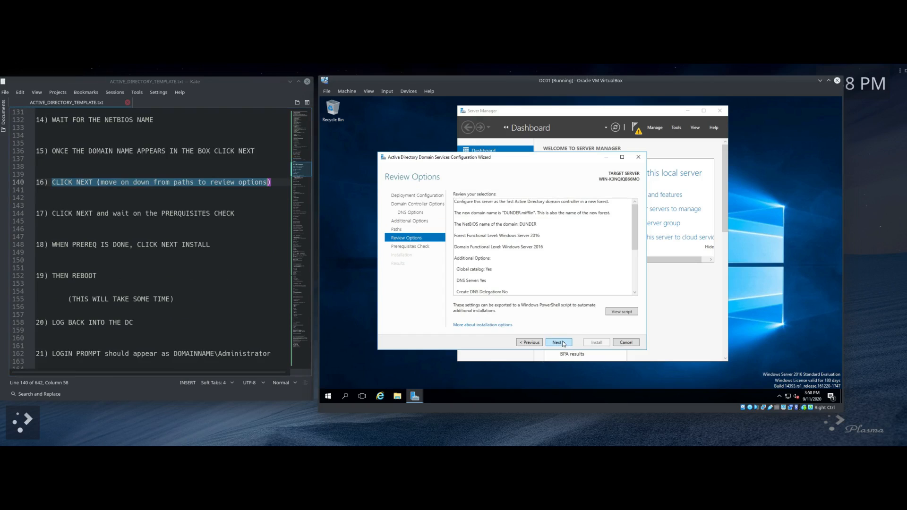
scroll(133, 220, down, 2)
drag(51, 167, 286, 168)
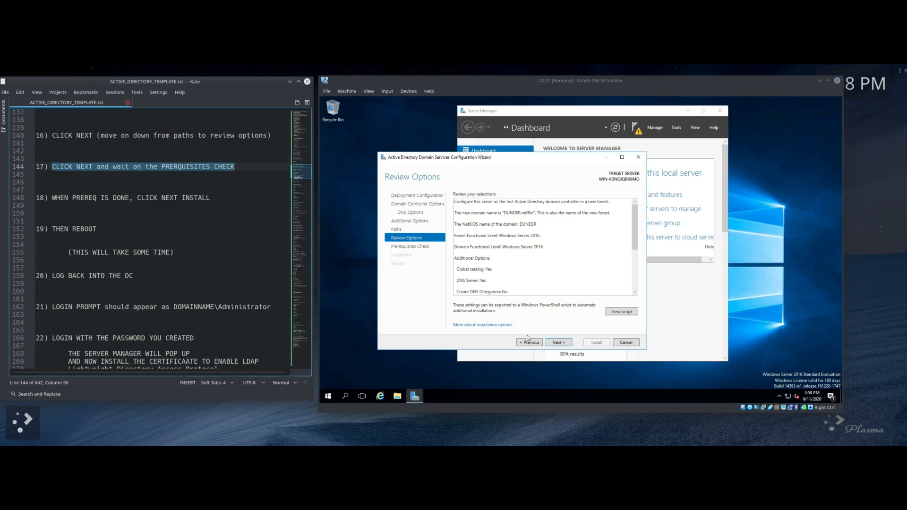
click(558, 342)
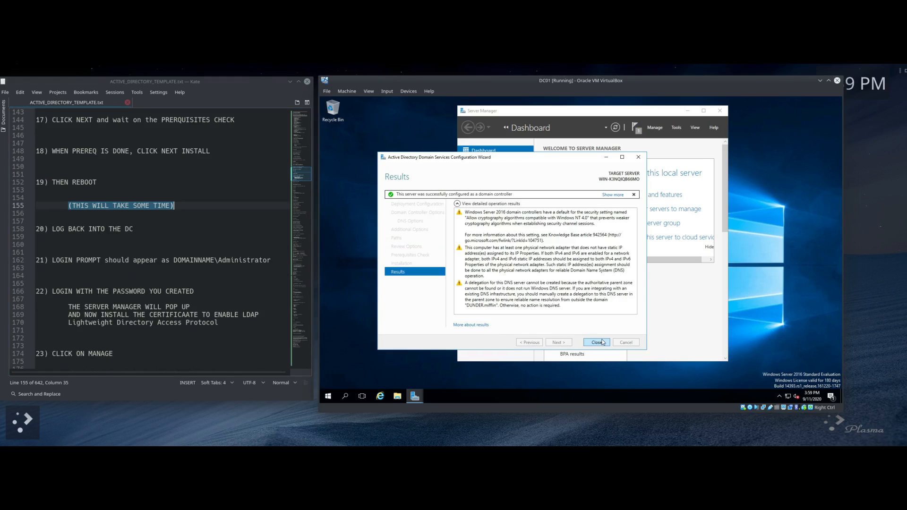
Step: Close the finished domain controller wizard and restart DC01 from the Start menu's power options
click(602, 343)
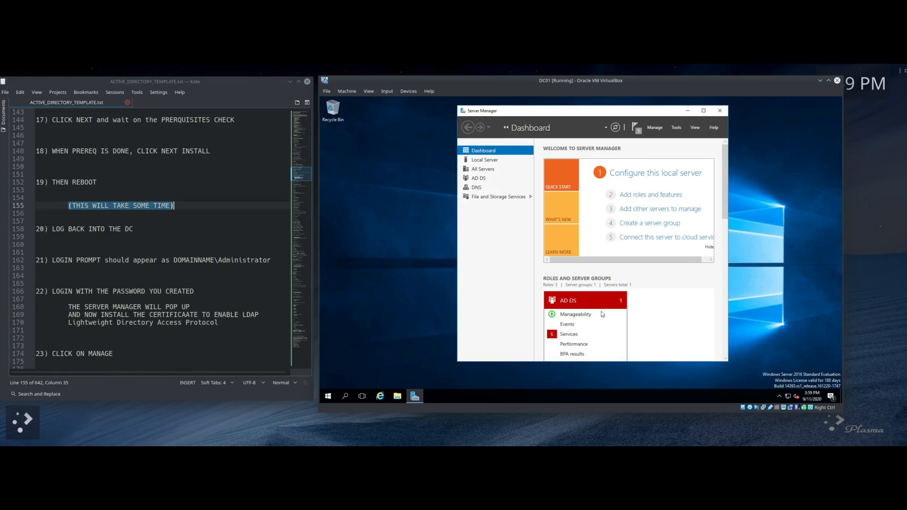
click(329, 396)
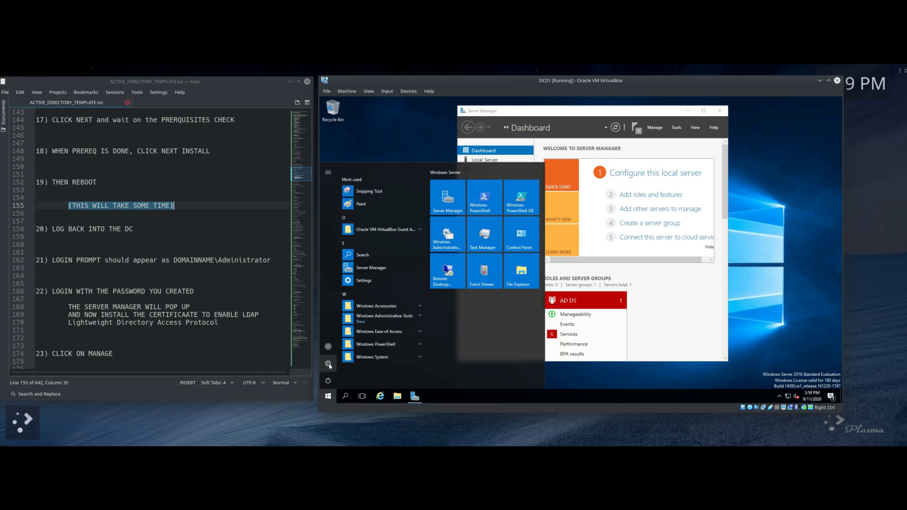
click(329, 381)
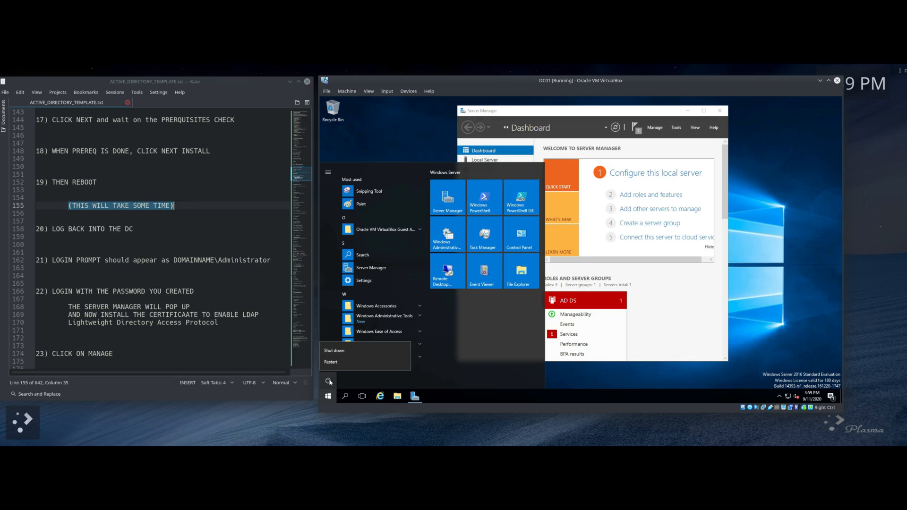
click(332, 363)
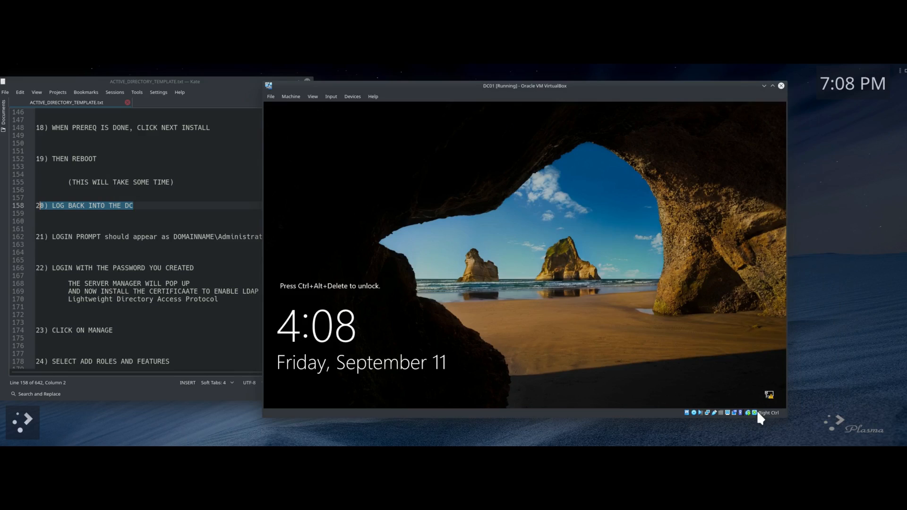
Step: Send Ctrl-Alt-Del to the VM and sign in with the administrator password
right_click(758, 412)
click(796, 352)
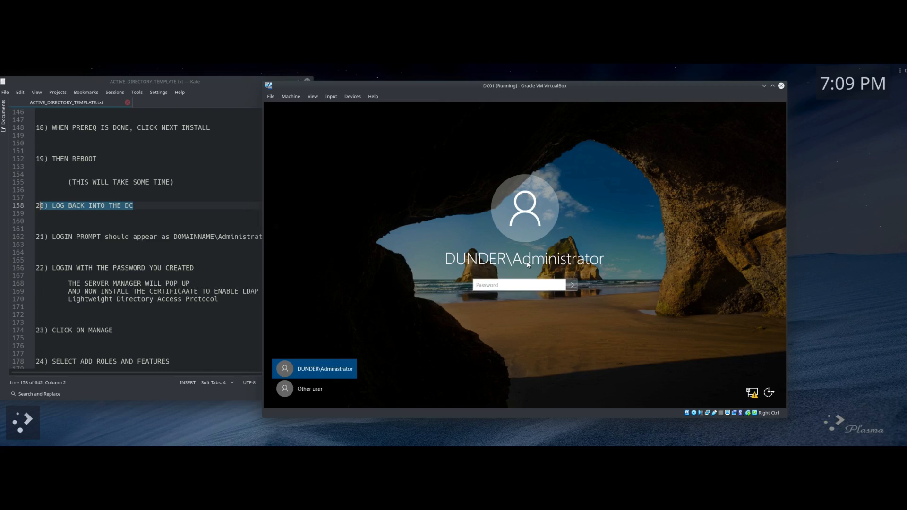
text(Pa)
key(Return)
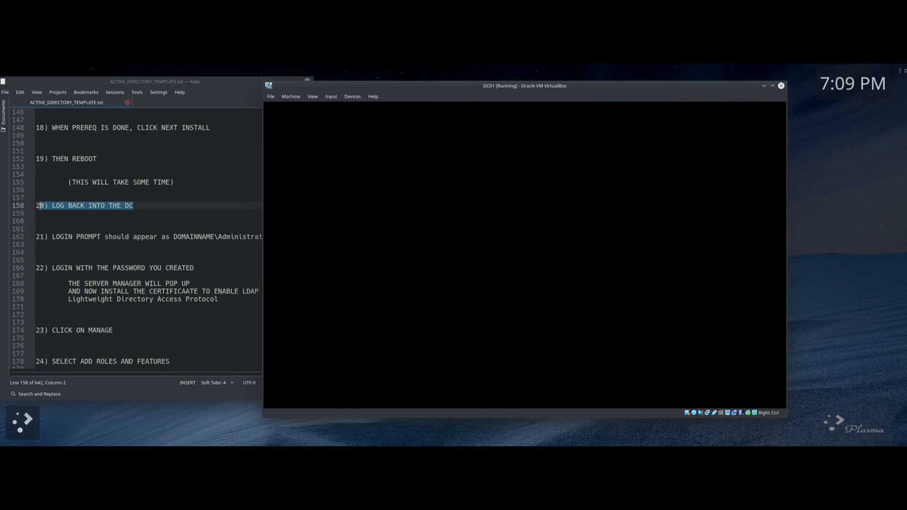
Step: Highlight the Administrator login steps in the notes and move Server Manager up and right
click(186, 241)
drag(273, 236, 54, 236)
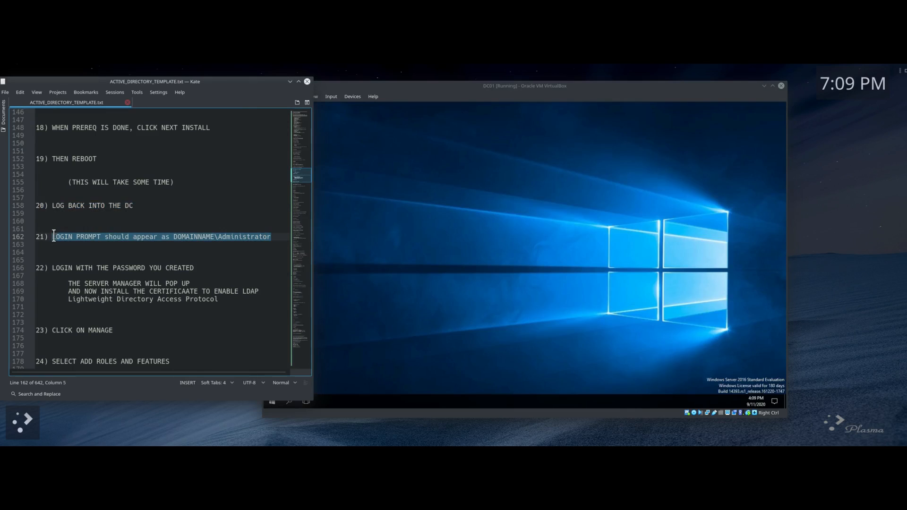
drag(53, 268, 144, 273)
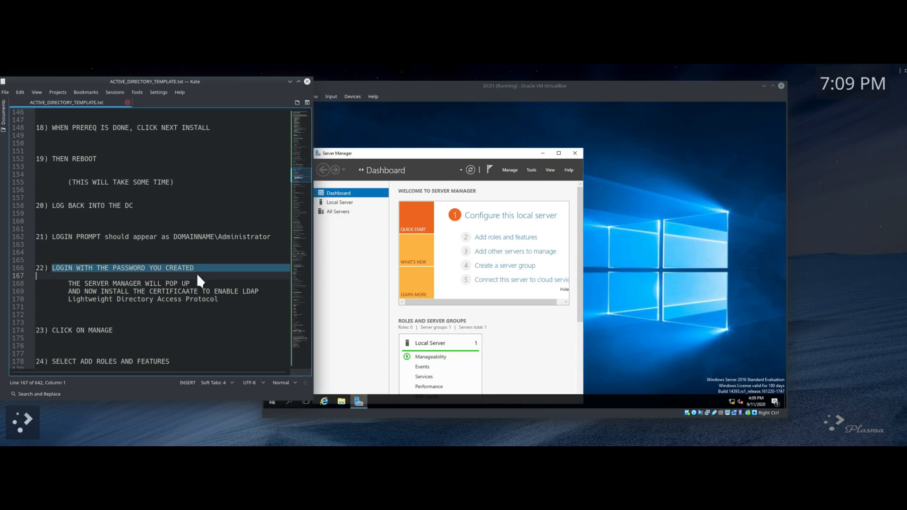
click(392, 156)
drag(392, 156, 488, 121)
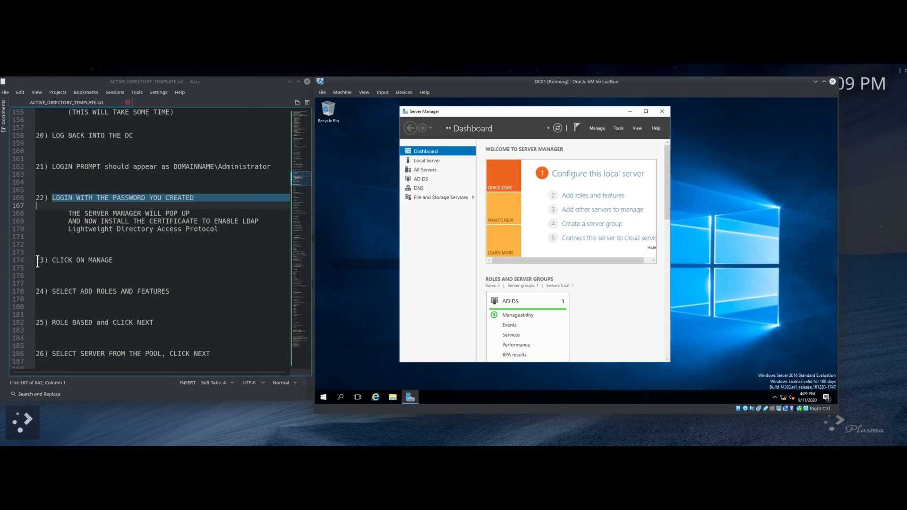
Step: Launch the Add Roles and Features wizard from Server Manager's Manage menu
drag(37, 260, 157, 259)
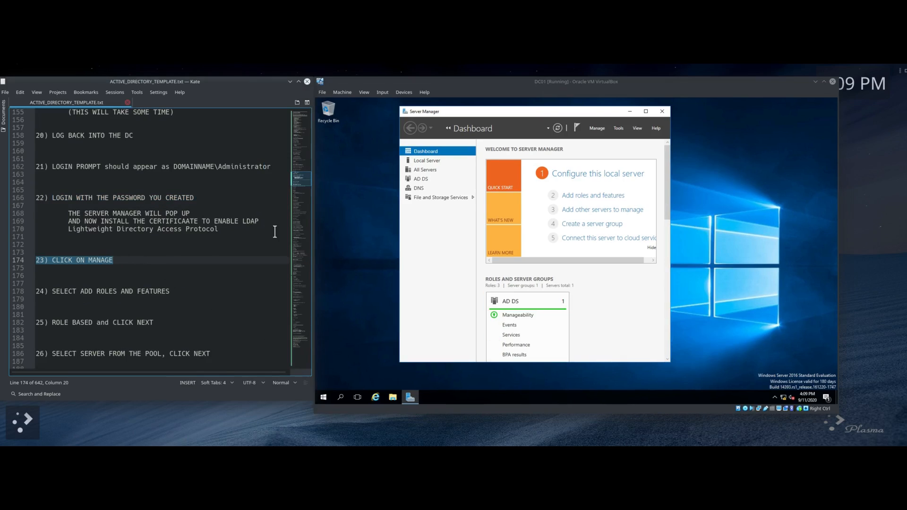
click(598, 128)
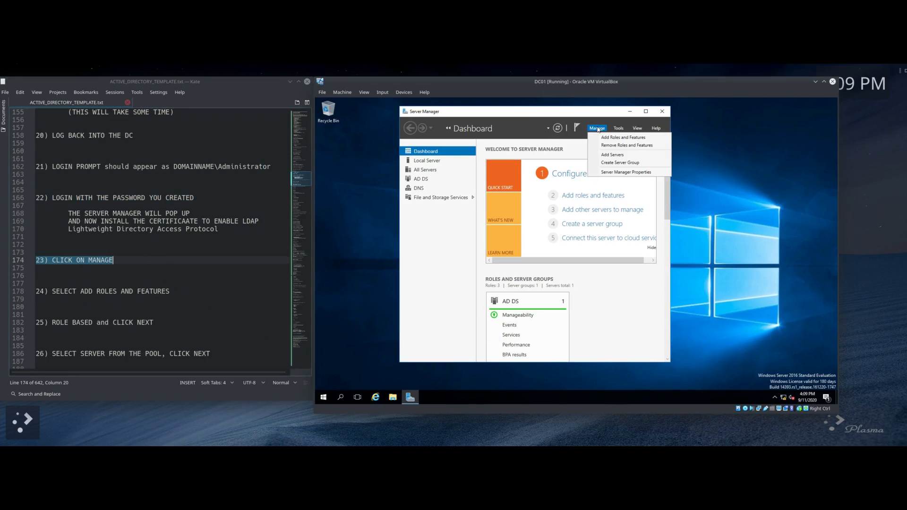
click(607, 138)
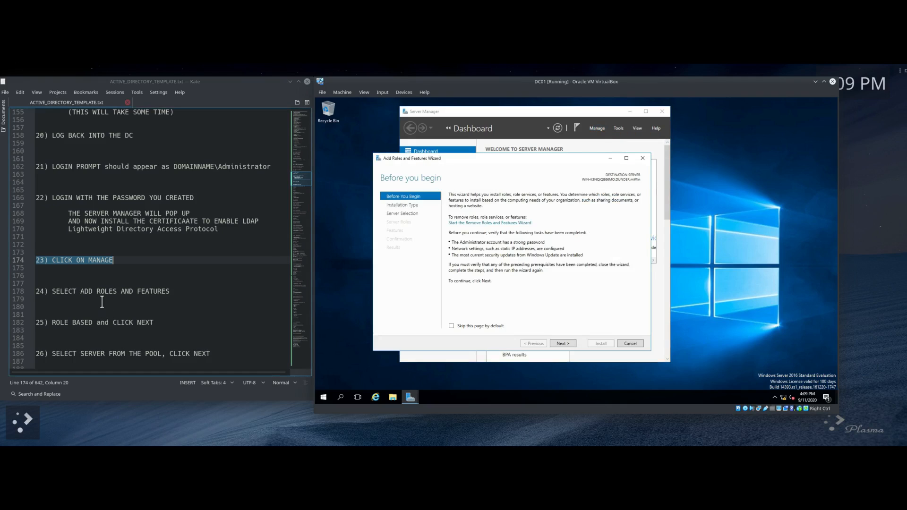
scroll(99, 302, down, 3)
drag(53, 253, 55, 245)
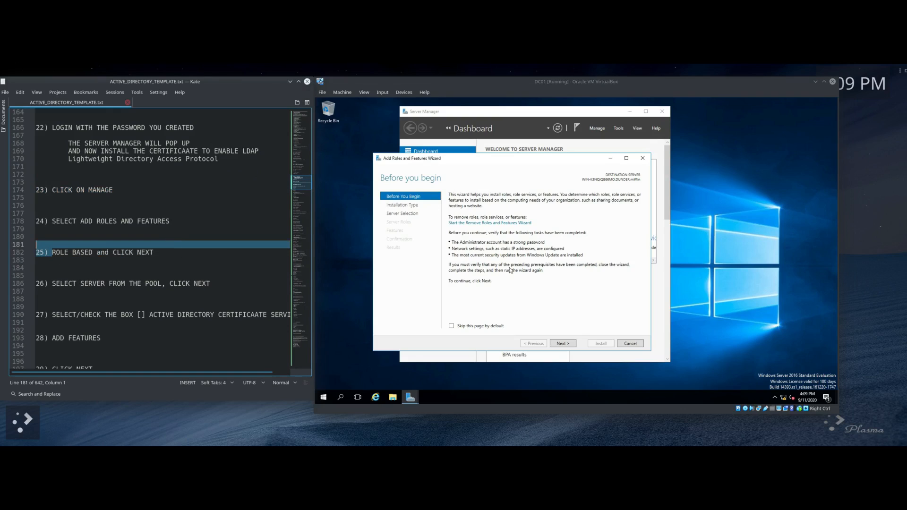
Step: Choose a role-based install on the local server and tick AD CS with its required features
click(563, 344)
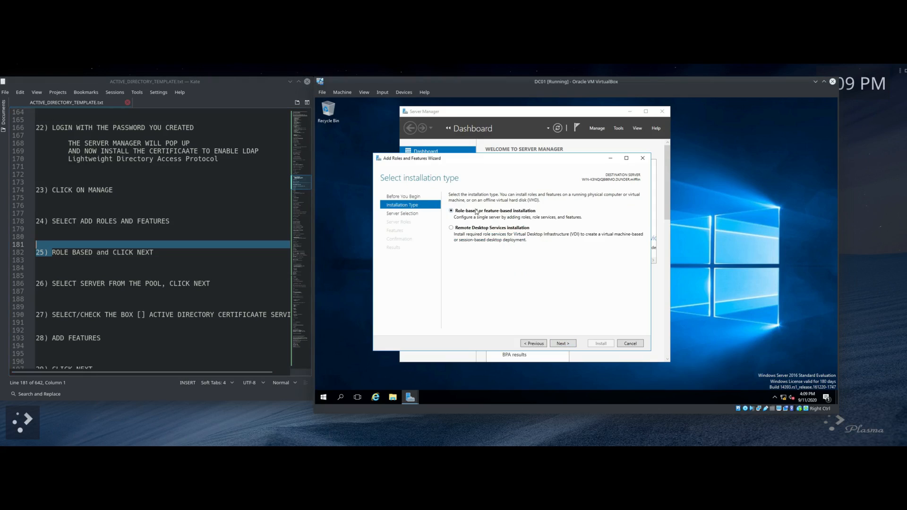
click(568, 344)
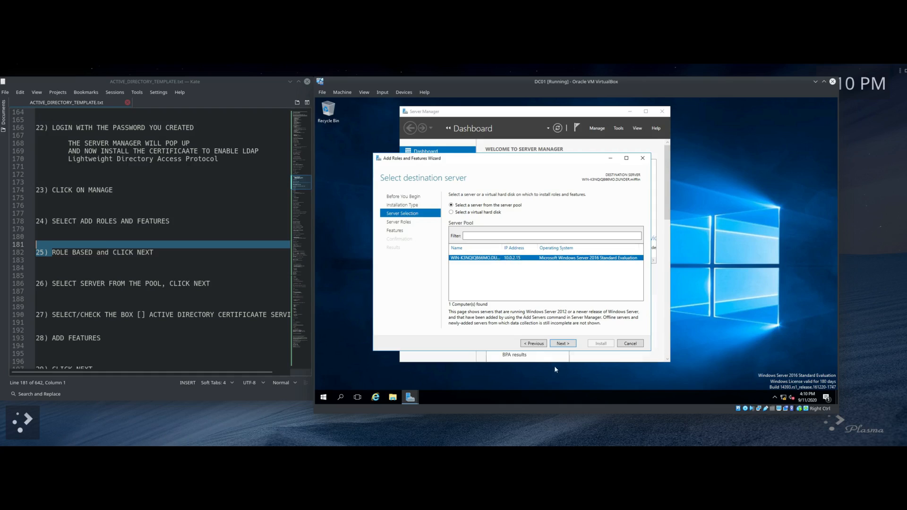
click(565, 345)
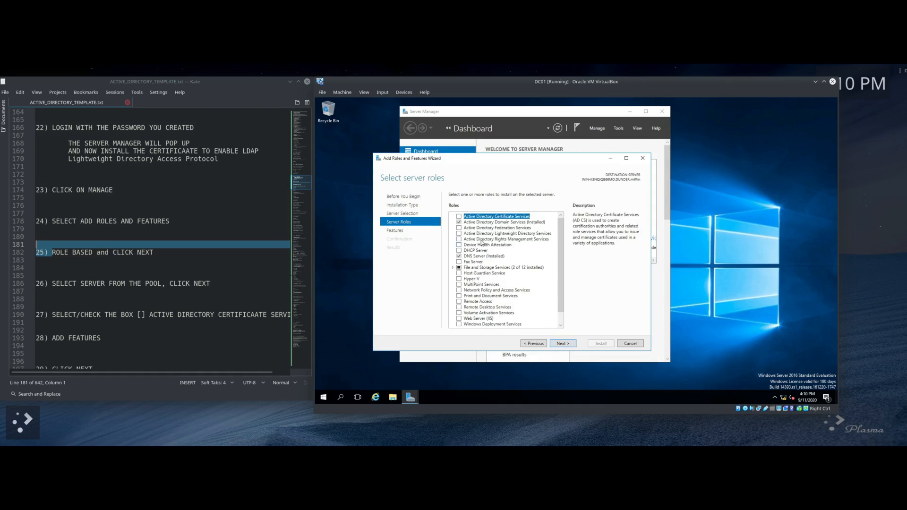
click(459, 217)
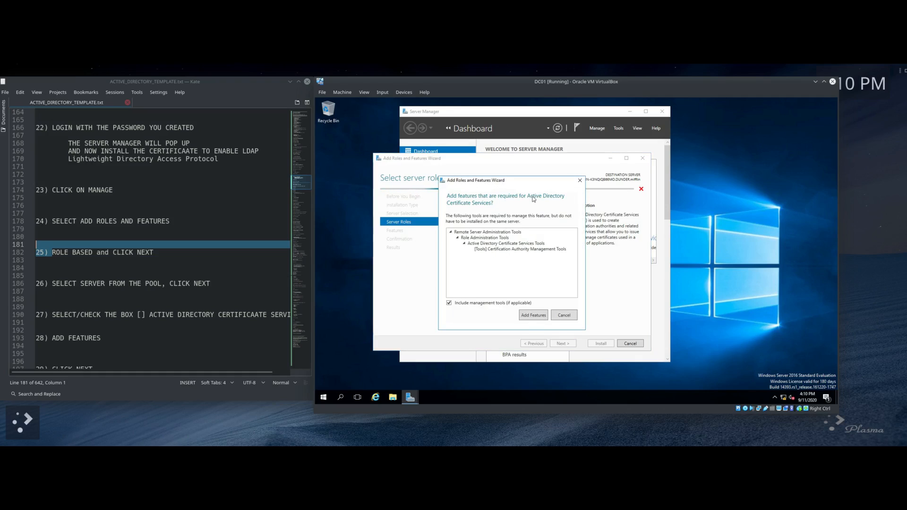
click(533, 315)
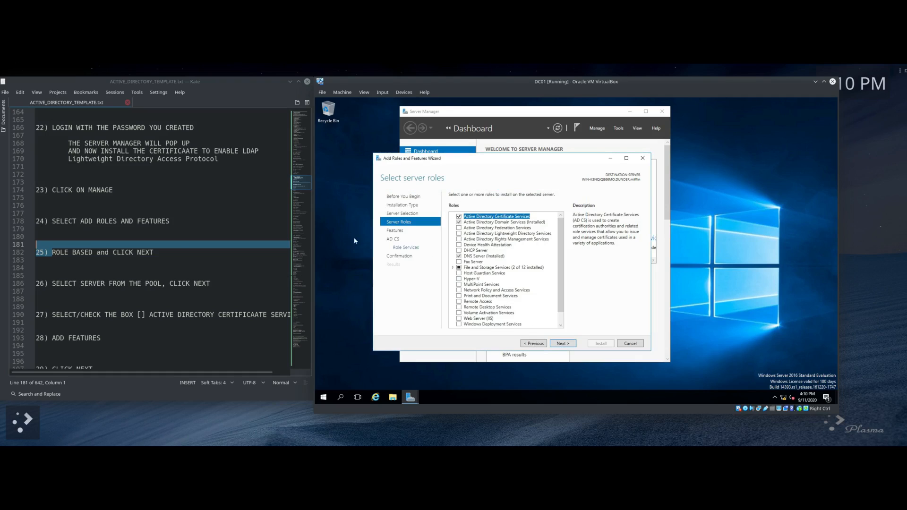
scroll(126, 278, down, 3)
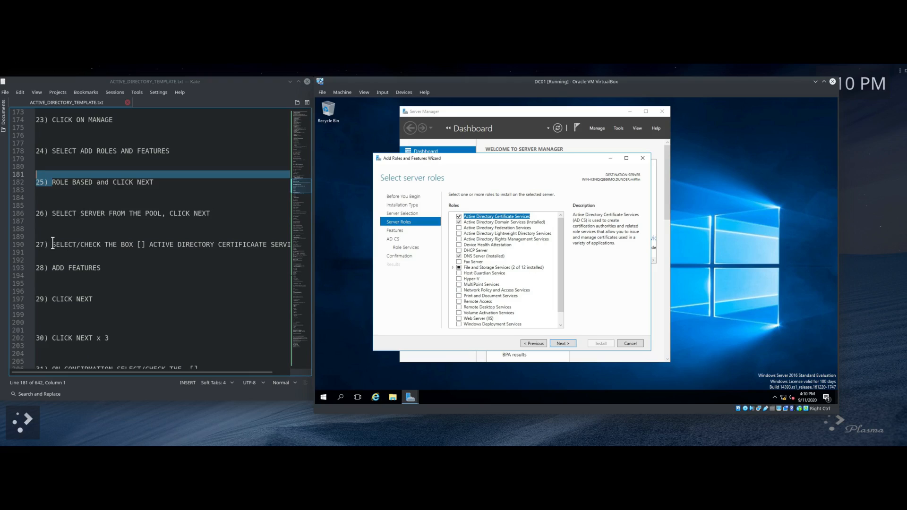
scroll(109, 253, down, 2)
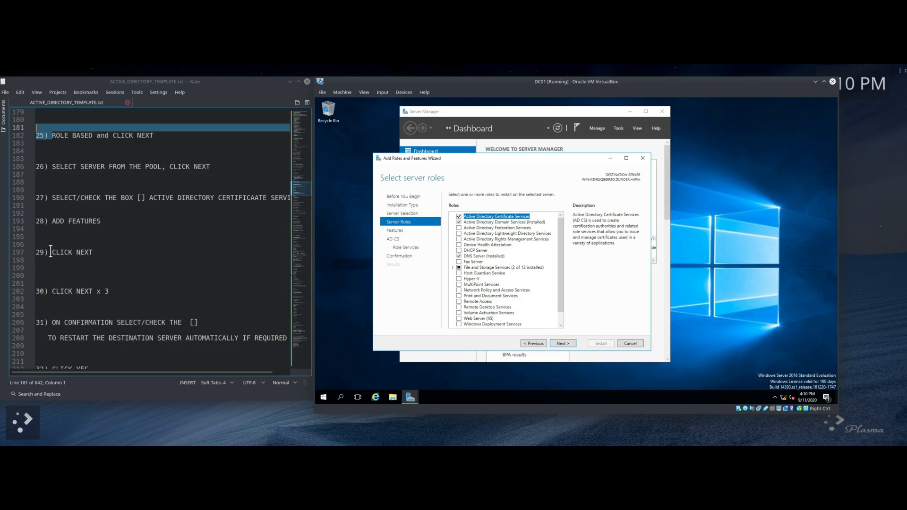
scroll(56, 250, down, 2)
scroll(53, 249, down, 4)
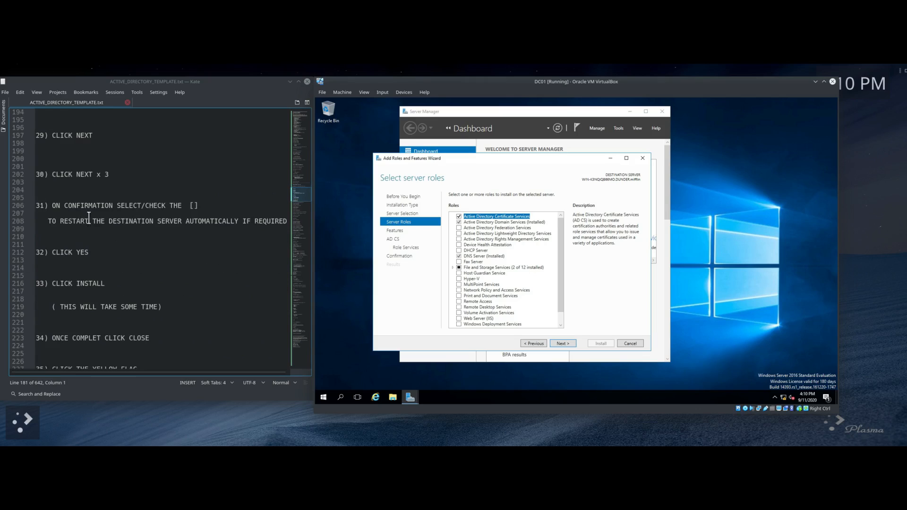
Step: Continue past Features and keep Certification Authority as the AD CS role service
click(563, 344)
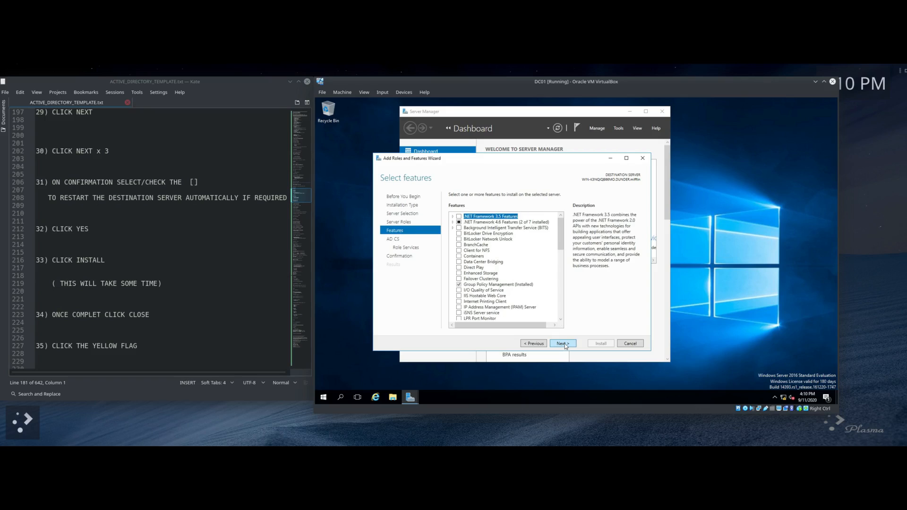
click(563, 344)
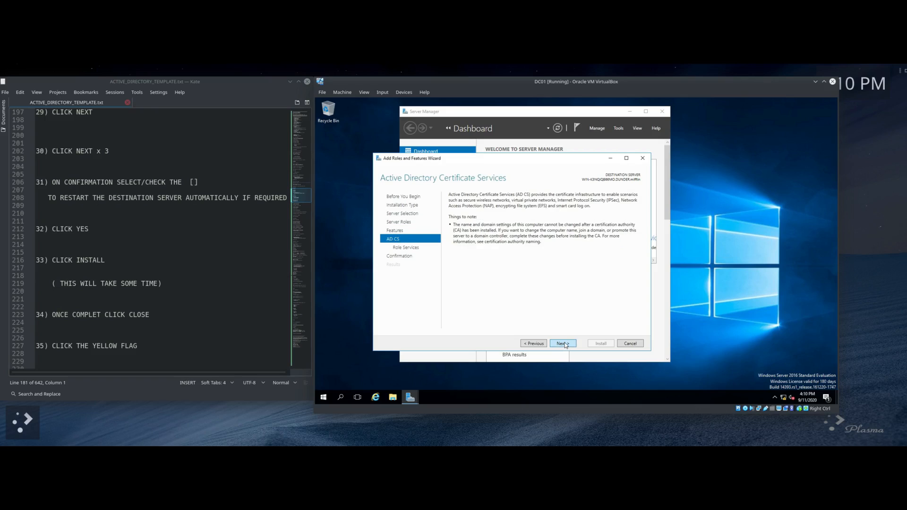
click(563, 343)
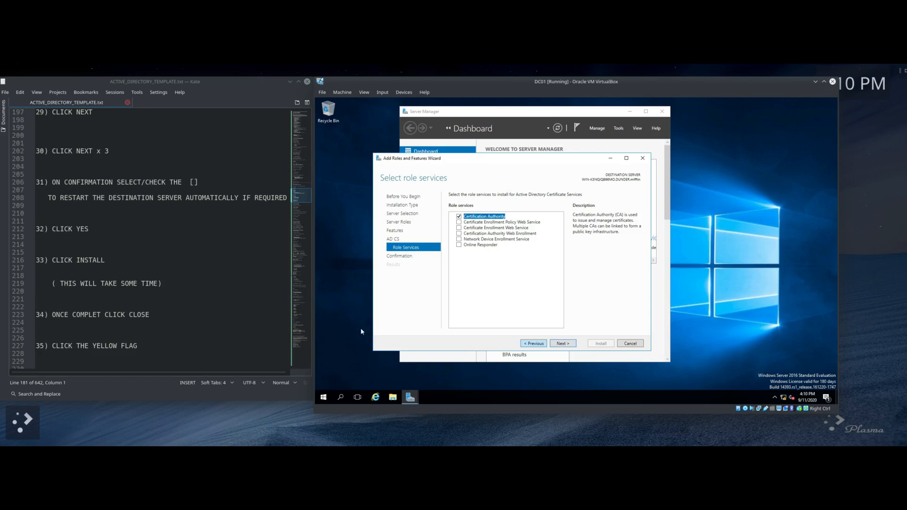
scroll(135, 303, down, 1)
scroll(154, 245, down, 1)
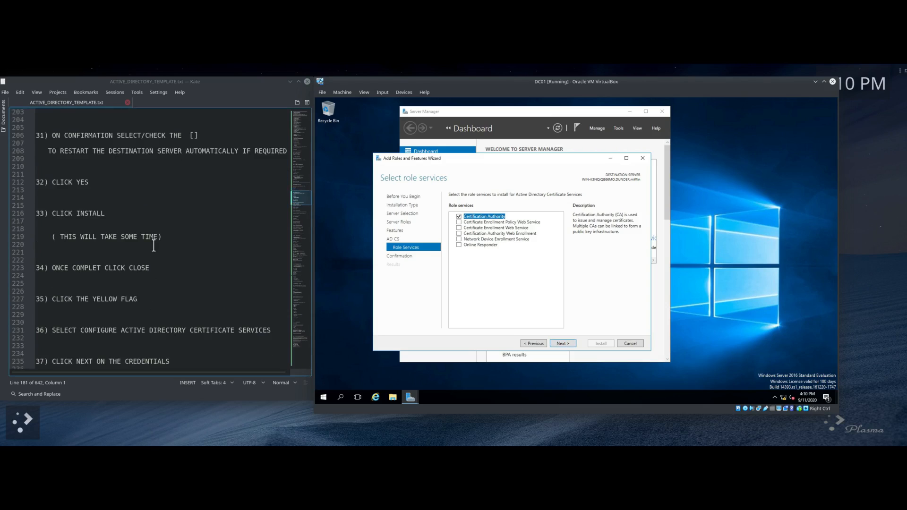
click(563, 343)
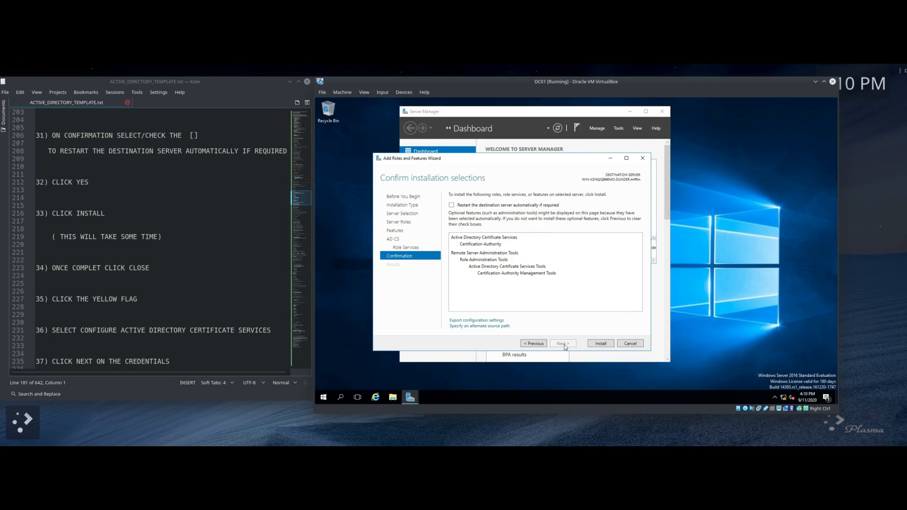
Step: Allow automatic restart if required, confirm the prompt, and install AD CS
click(451, 205)
scroll(141, 199, up, 1)
drag(44, 159, 223, 179)
click(608, 273)
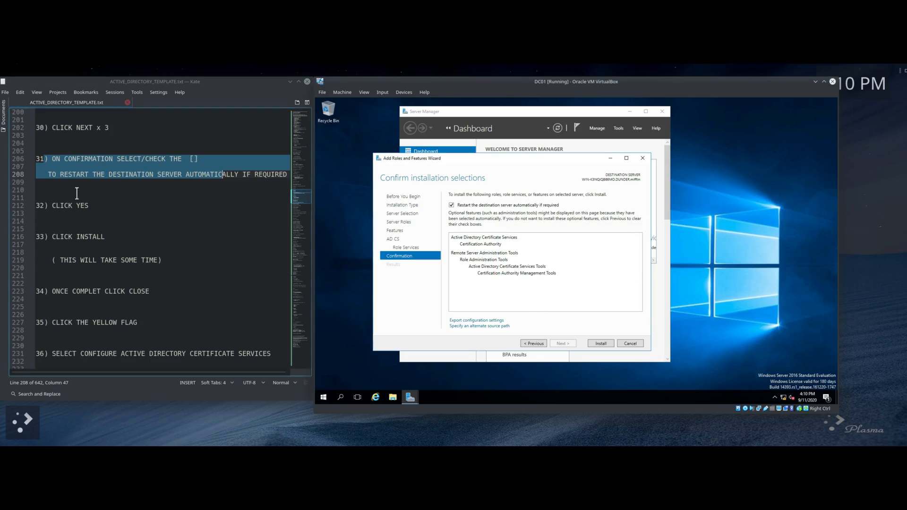
click(601, 344)
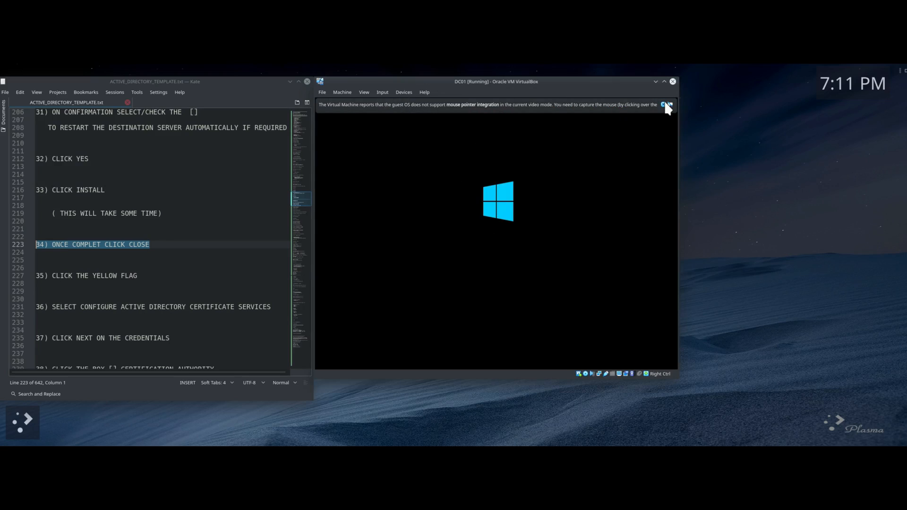
Step: Dismiss both mouse integration notices and sign in with the administrator password
click(666, 104)
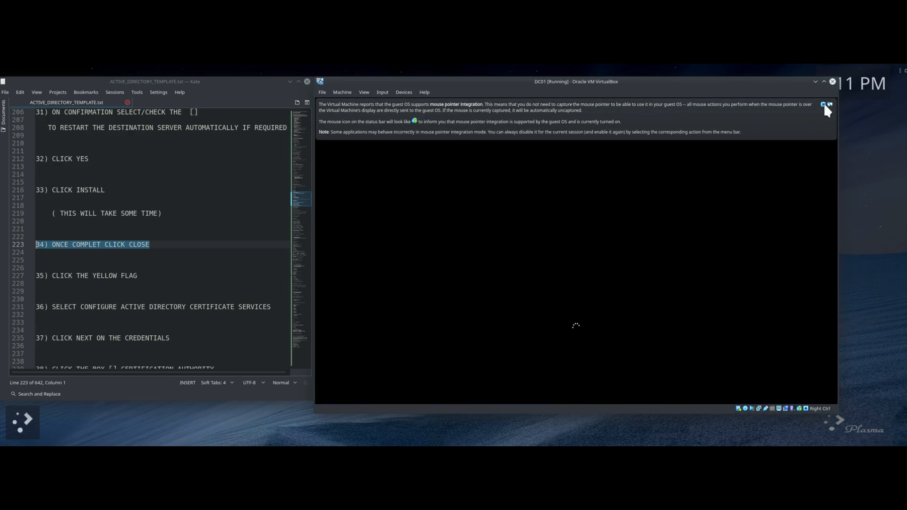
click(824, 104)
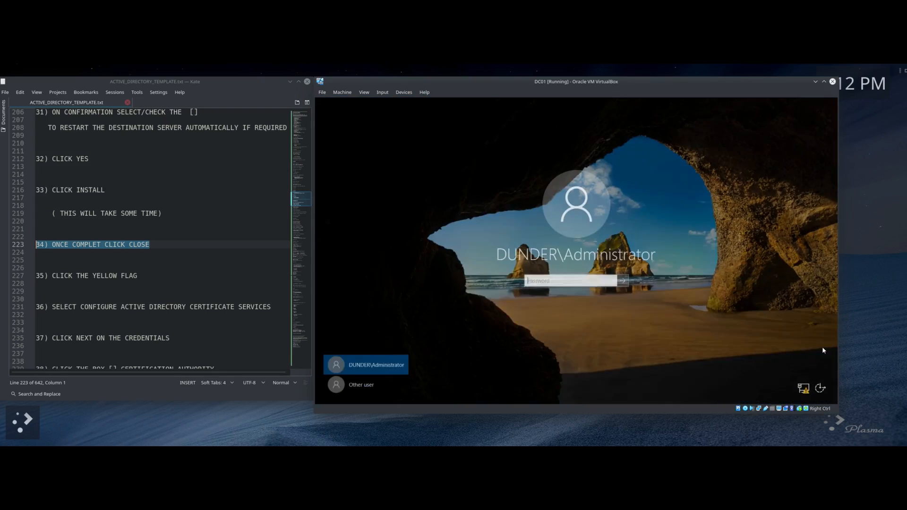
text(**)
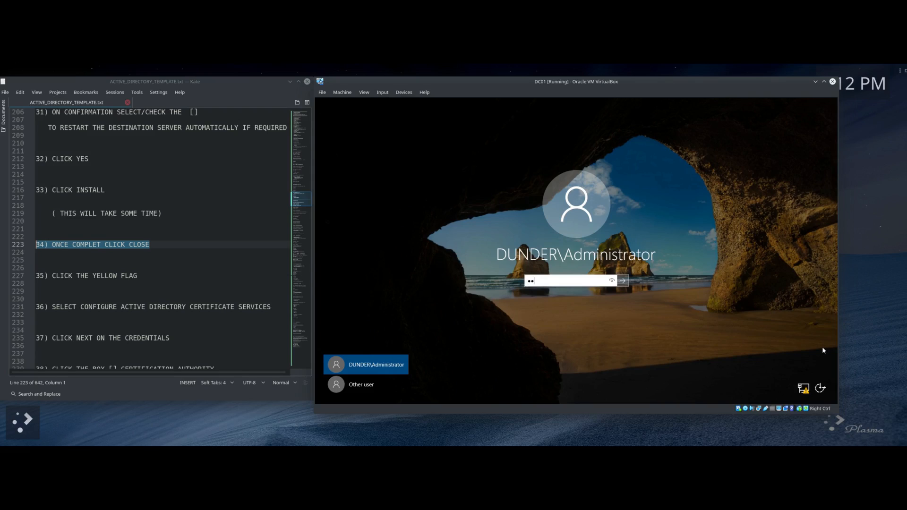
text(******)
key(Return)
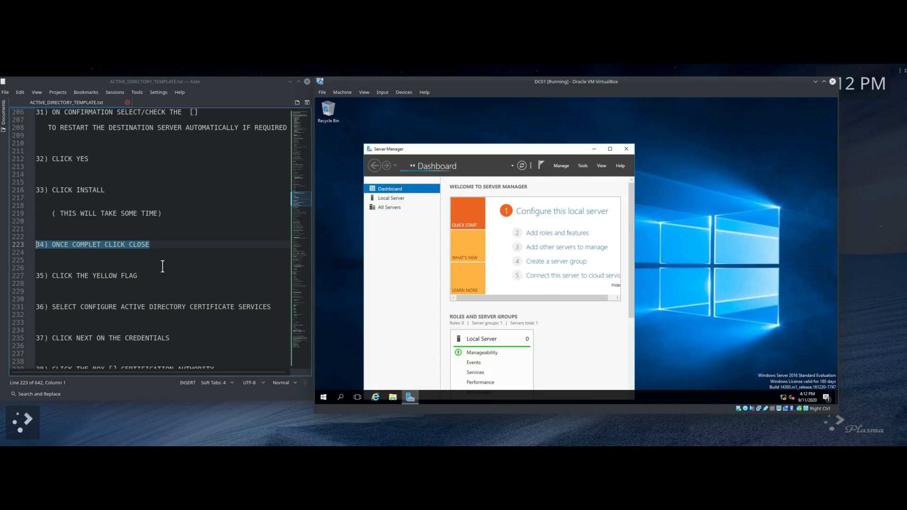
Step: Raise Server Manager, open its notification flag, and launch the AD CS post-deployment configuration
scroll(156, 268, down, 2)
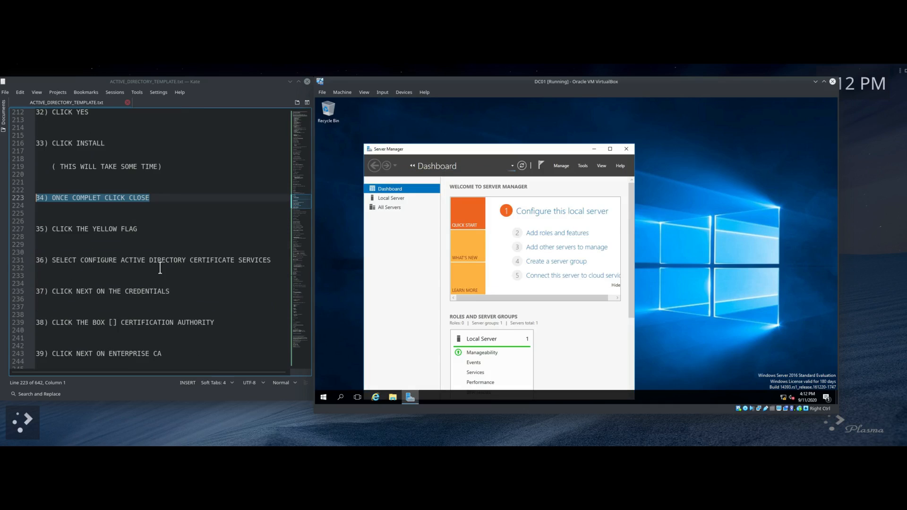
drag(52, 260, 272, 260)
scroll(243, 266, down, 2)
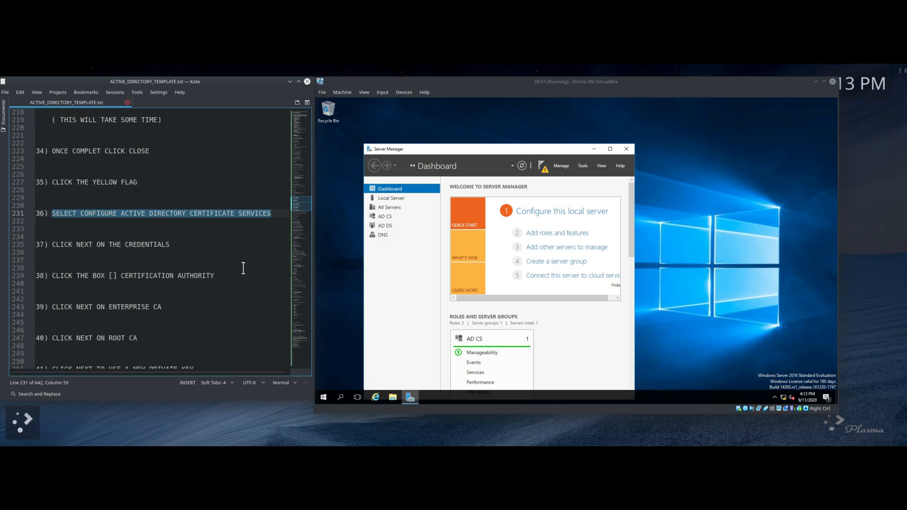
drag(508, 150, 522, 116)
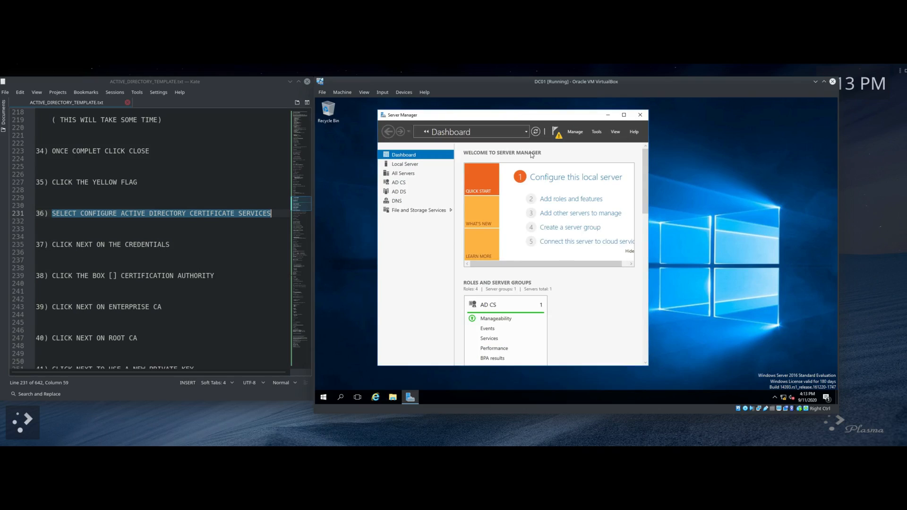
click(558, 136)
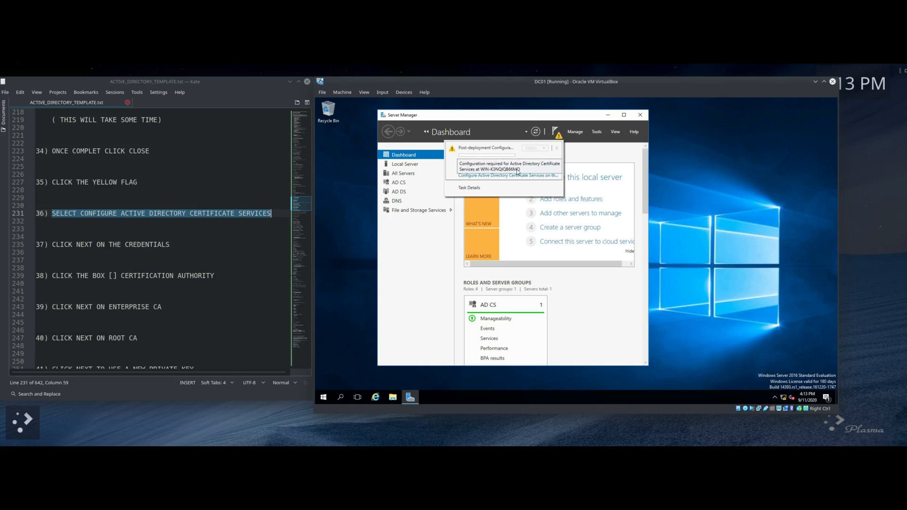
click(518, 179)
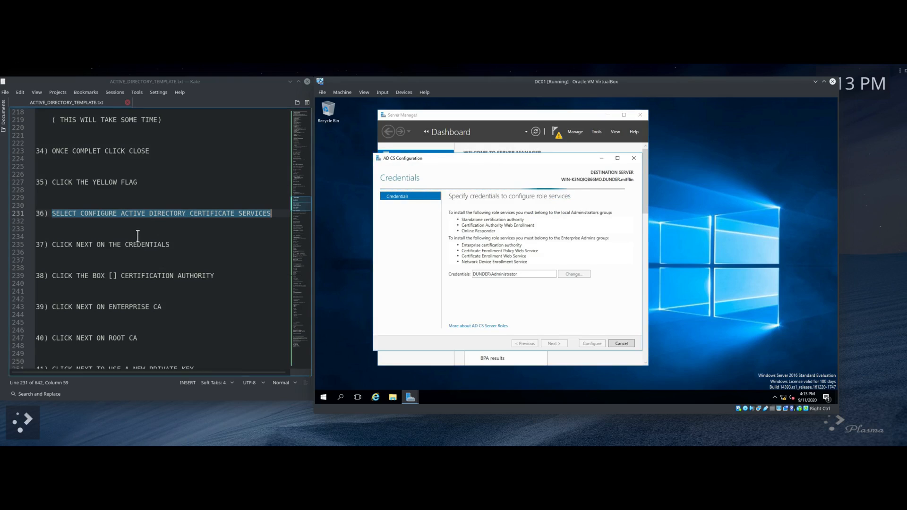
Step: Accept the Administrator credentials and select Certification Authority as the role service to configure
scroll(71, 220, down, 1)
drag(55, 221, 176, 219)
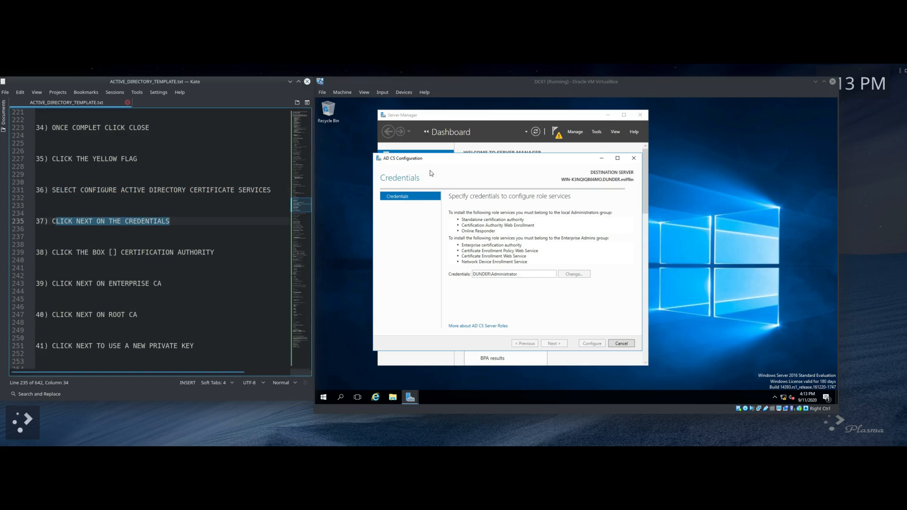
click(556, 345)
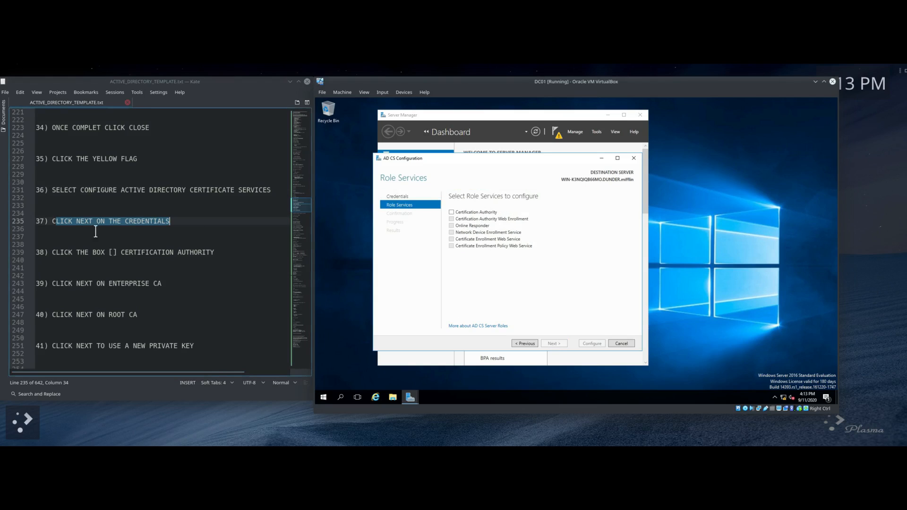
drag(51, 252, 215, 255)
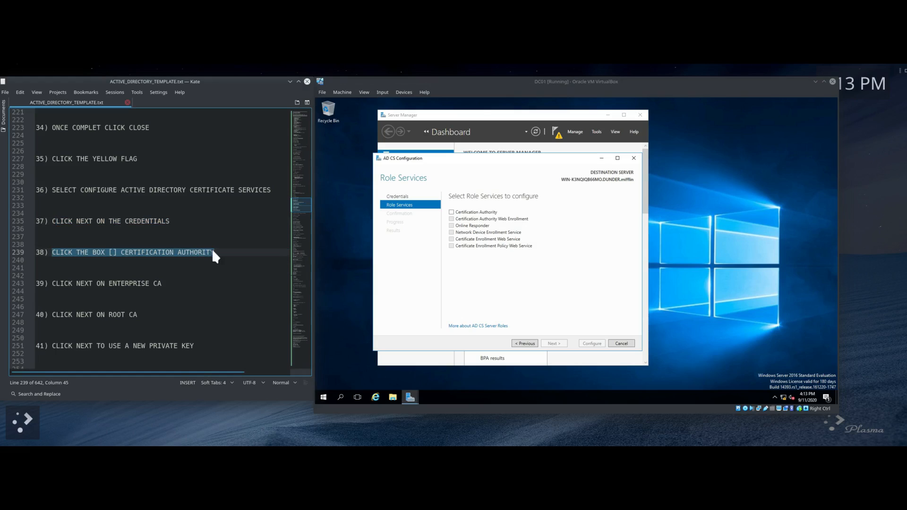
click(452, 213)
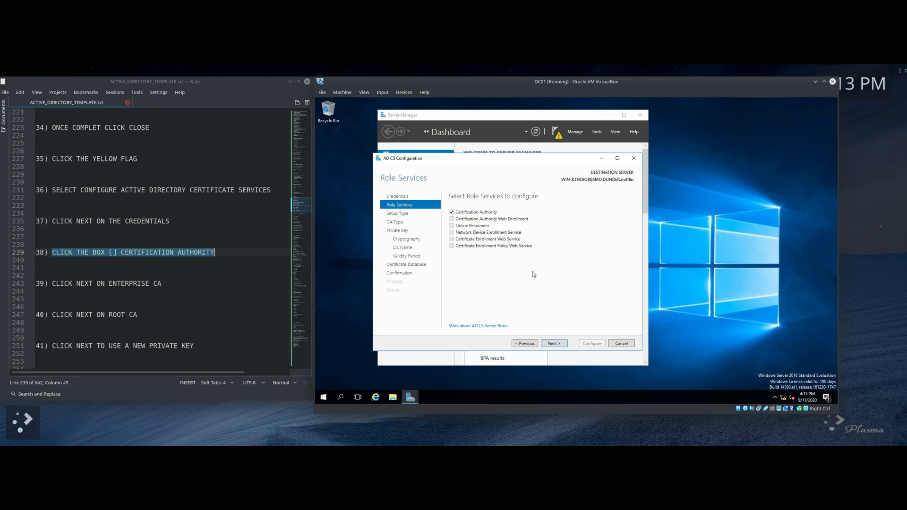
click(556, 344)
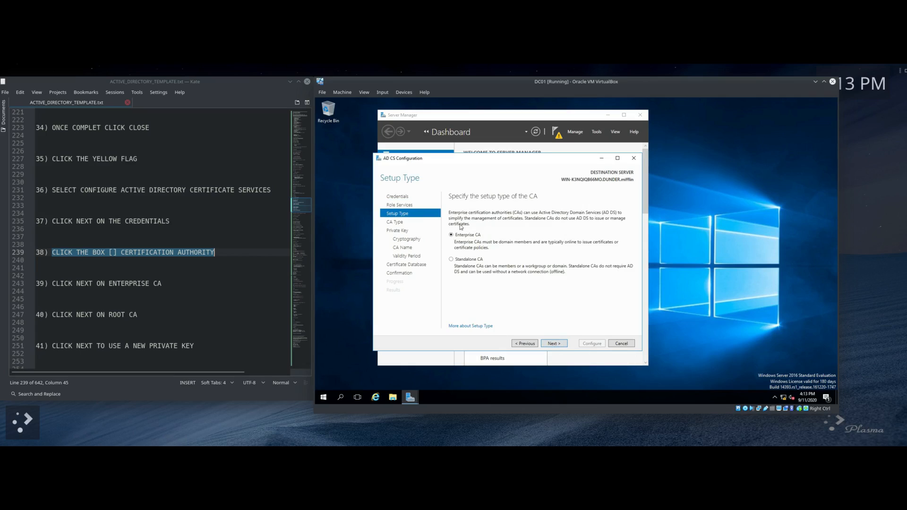
Step: Keep Enterprise Root CA, a new private key, default cryptography and CA name; set validity to 5 years
click(555, 343)
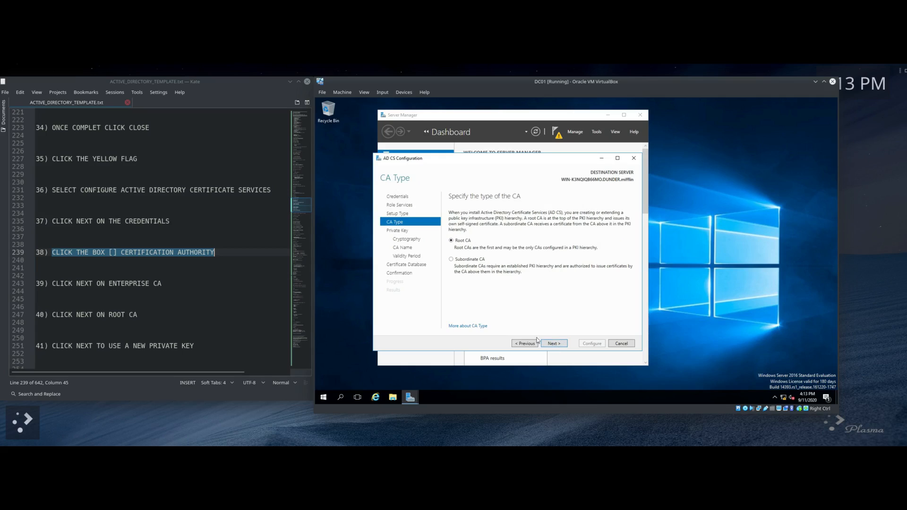
click(556, 344)
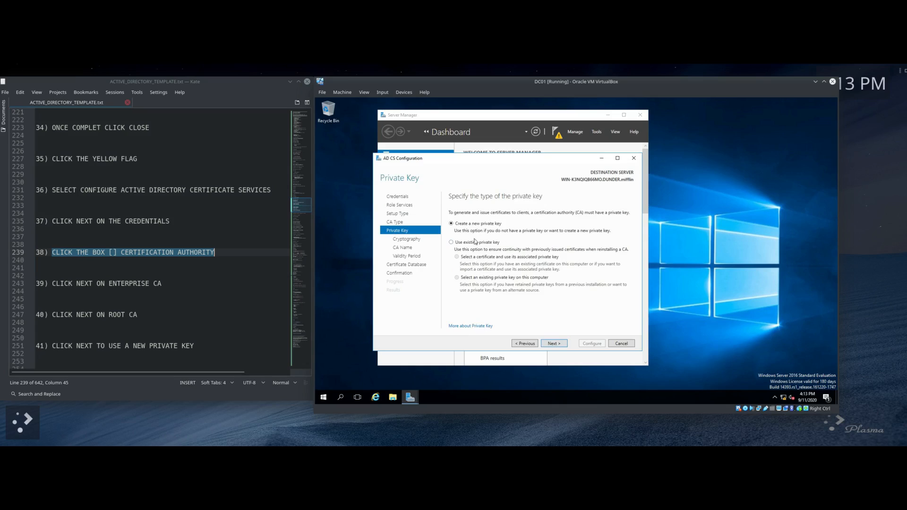
click(552, 344)
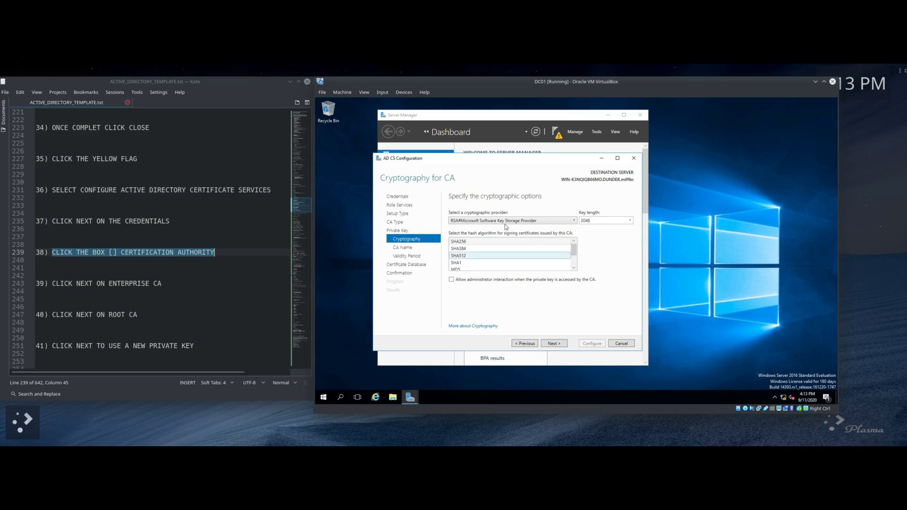
click(555, 345)
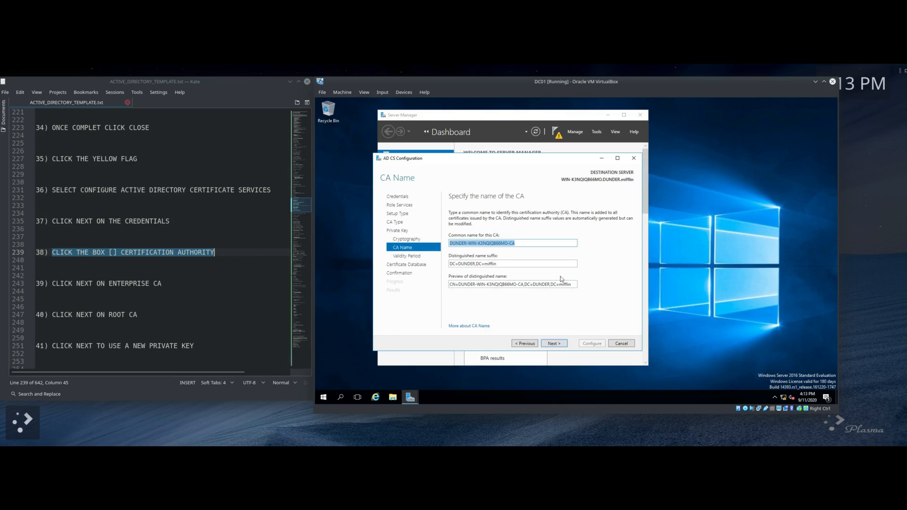
click(560, 345)
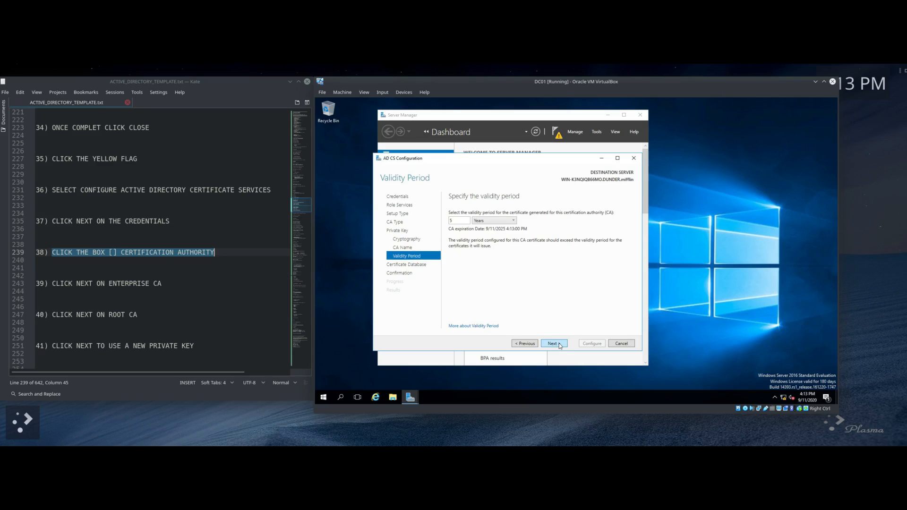
key(BackSpace)
text(5)
click(556, 344)
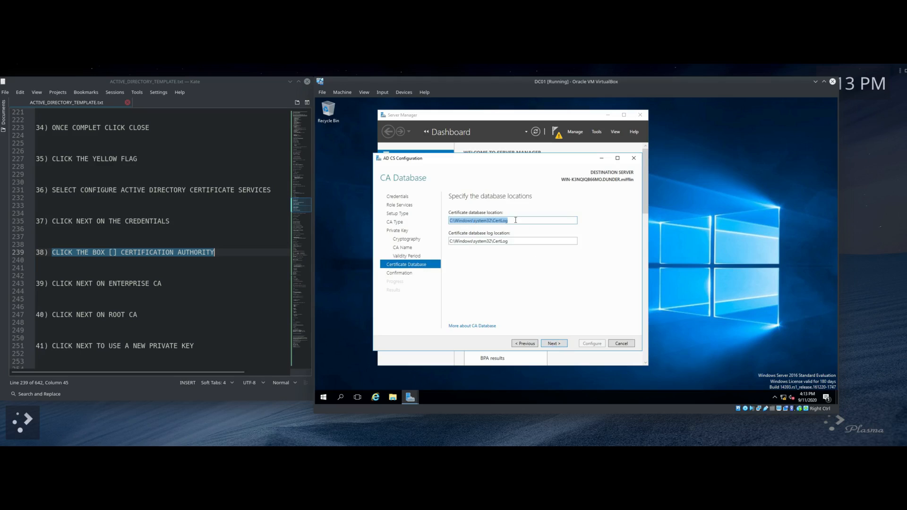
Step: Keep the default CertLog database and log locations and proceed to confirmation
scroll(152, 255, down, 9)
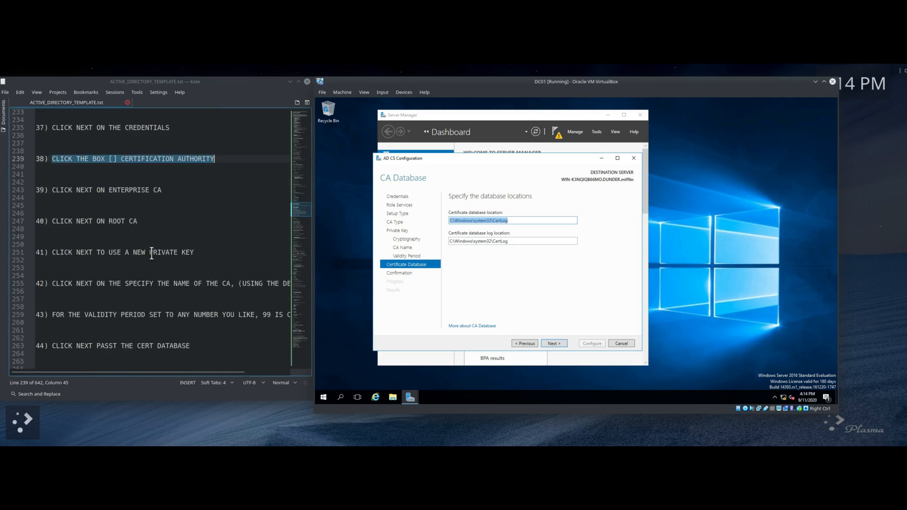
scroll(152, 257, up, 7)
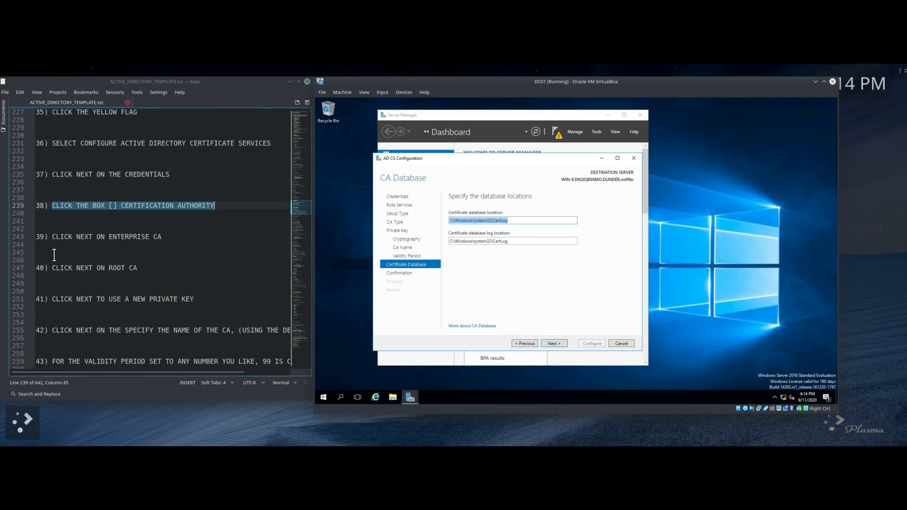
scroll(57, 279, down, 3)
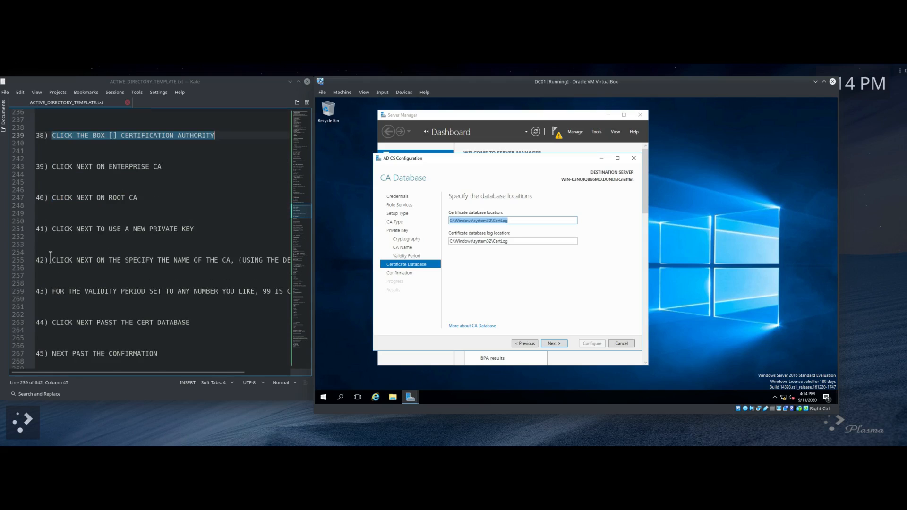
drag(52, 259, 248, 268)
drag(60, 289, 191, 291)
click(61, 315)
drag(61, 315, 176, 322)
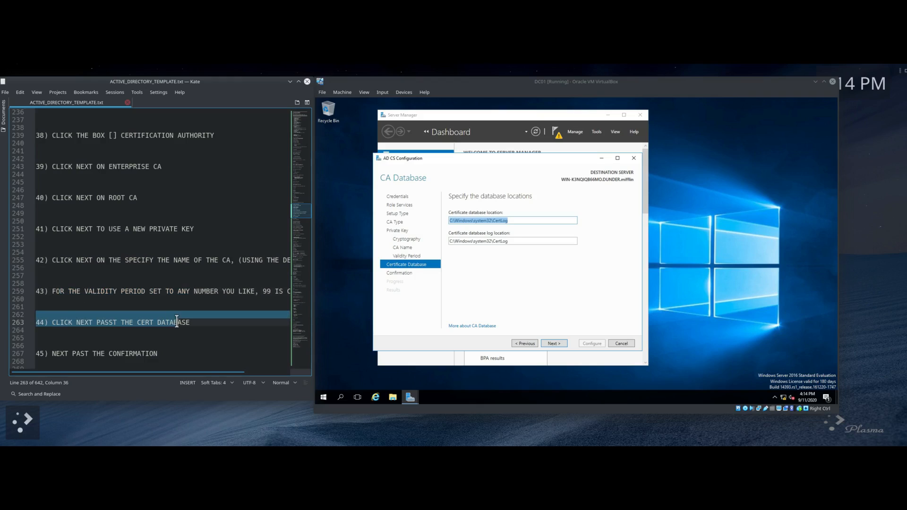
scroll(177, 322, down, 2)
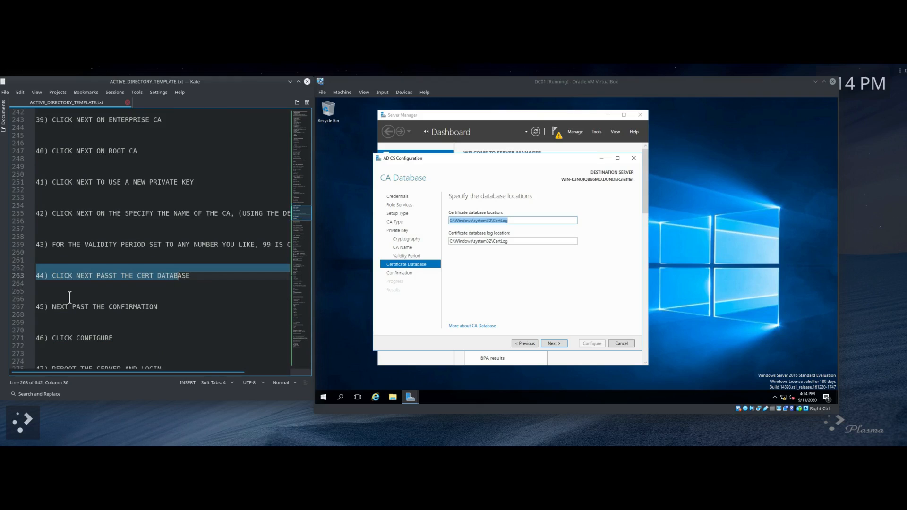
click(554, 344)
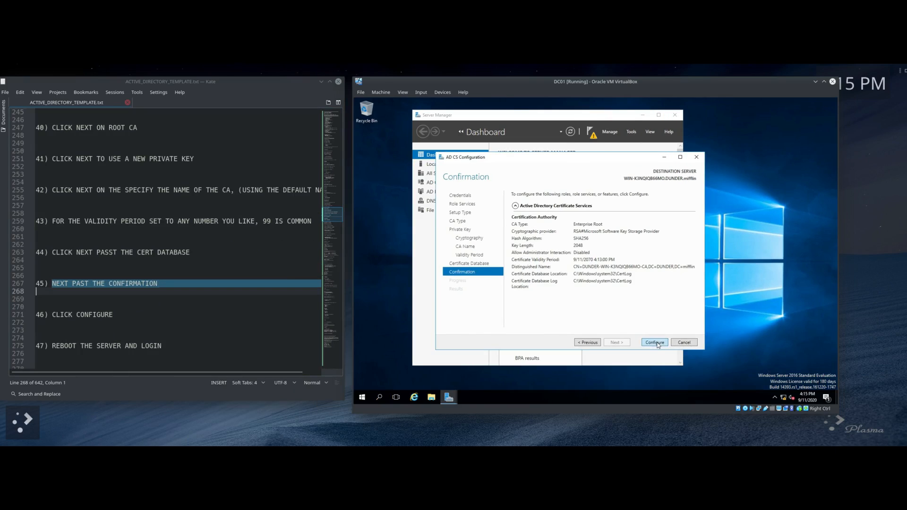
Step: Configure the Certification Authority, close the 'Configuration succeeded' results, and open DC01's Start menu
click(656, 344)
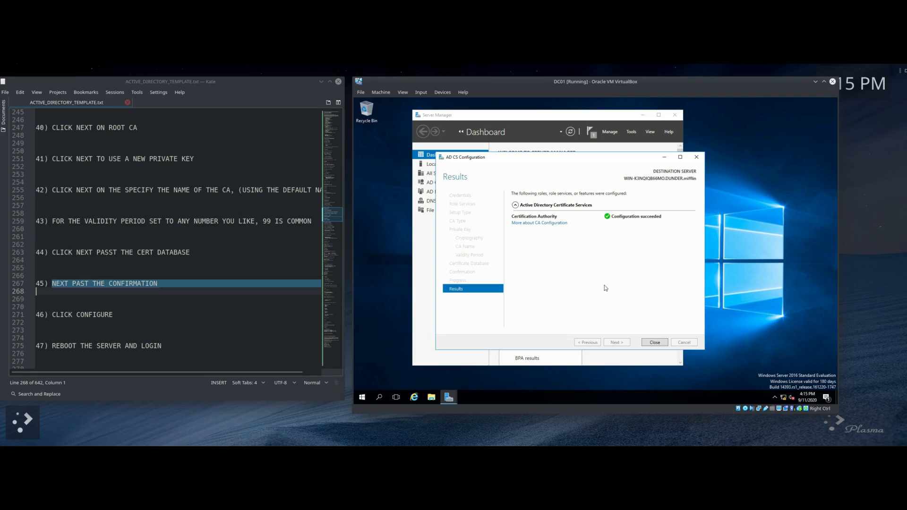
scroll(196, 300, down, 1)
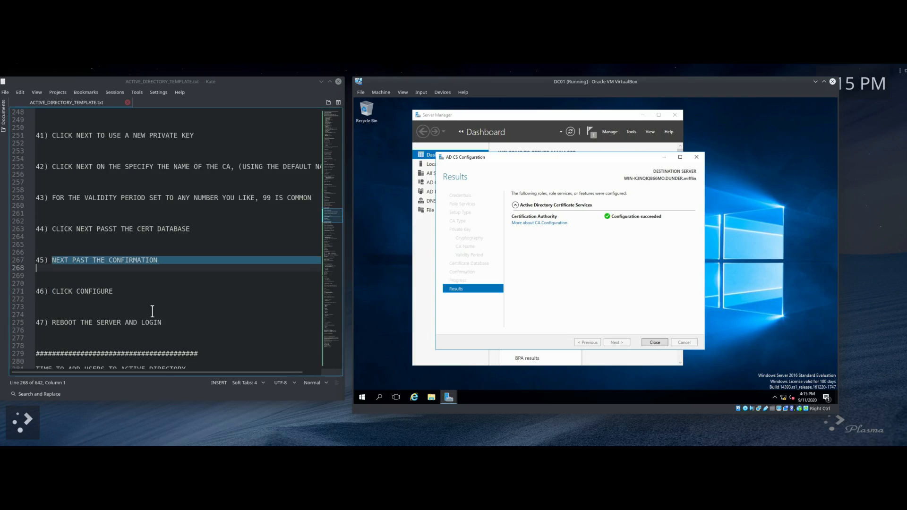
click(656, 343)
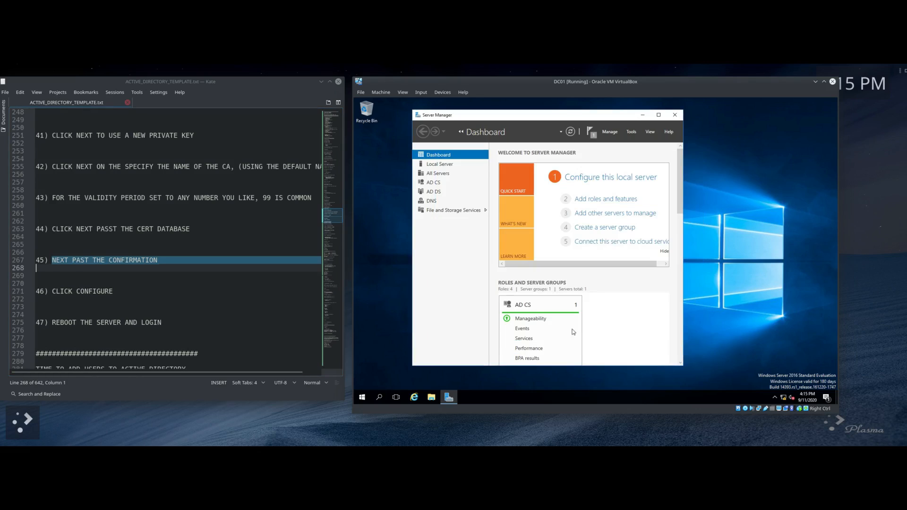
scroll(122, 281, down, 2)
drag(55, 275, 184, 275)
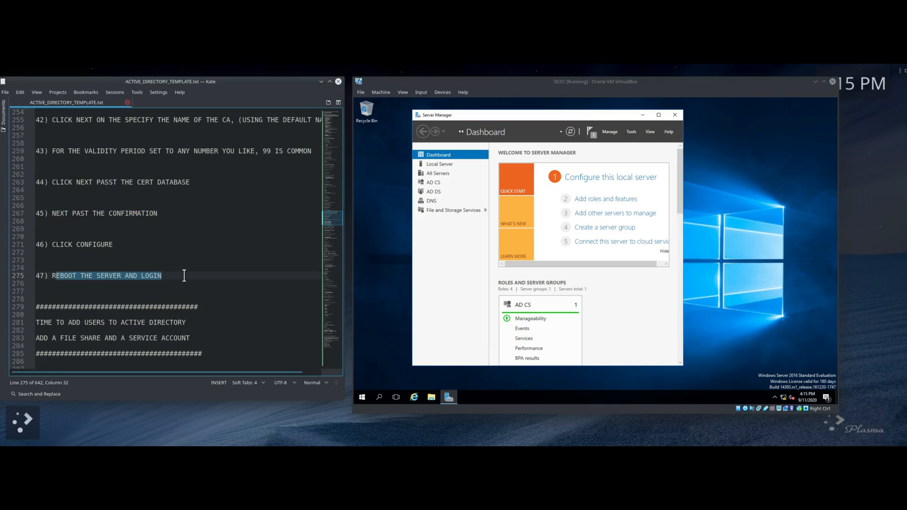
click(363, 397)
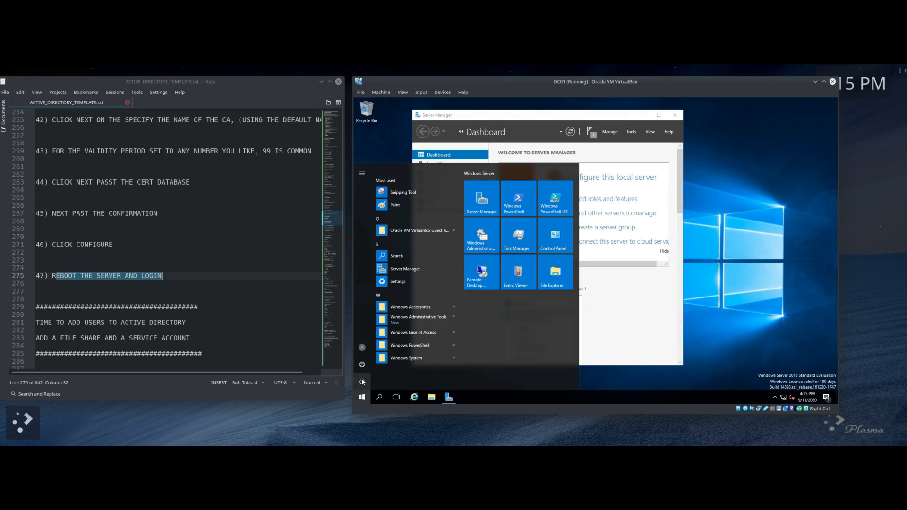
Step: Restart DC01 with 'Other (Planned)' as the shutdown reason
click(363, 382)
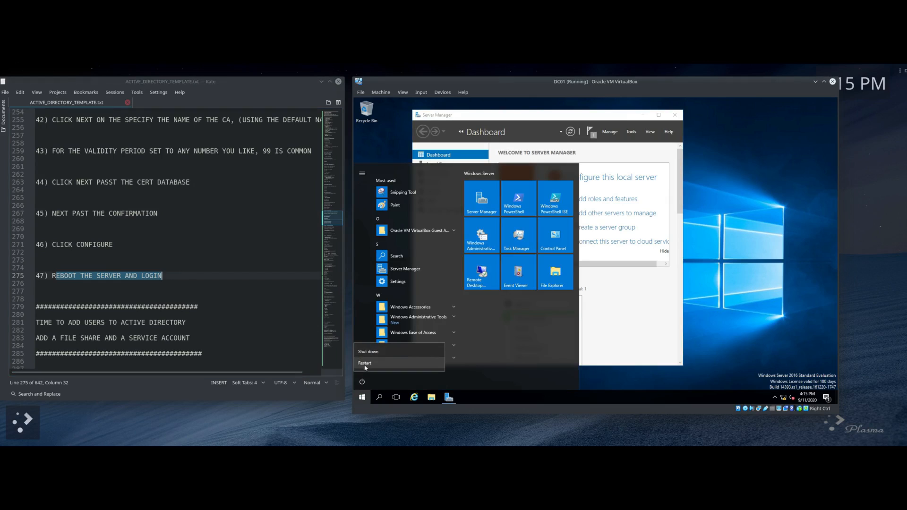
click(366, 367)
click(386, 346)
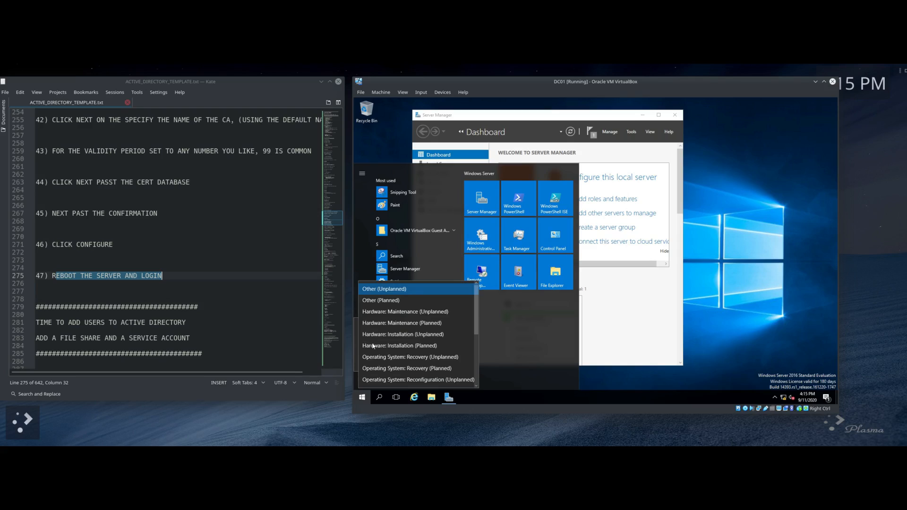
click(385, 302)
click(452, 364)
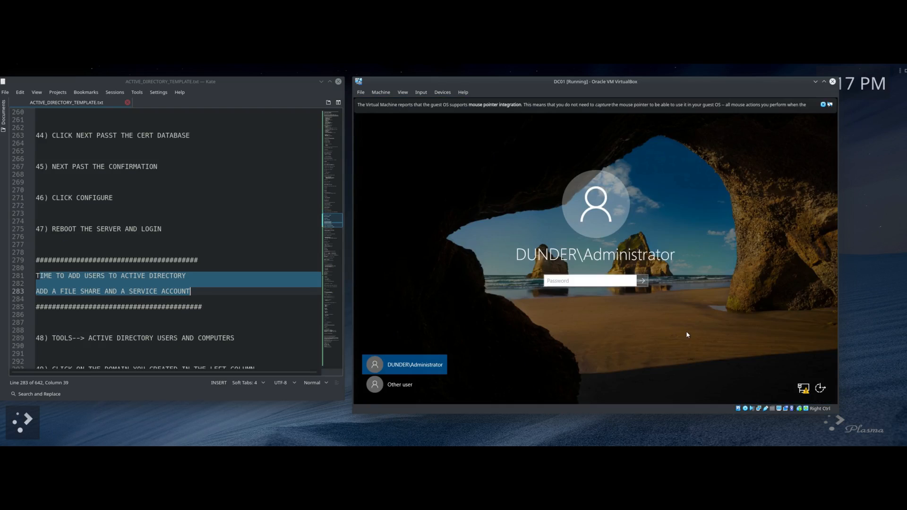
Step: Sign back in with the administrator password after the reboot
text(•••••••)
key(Return)
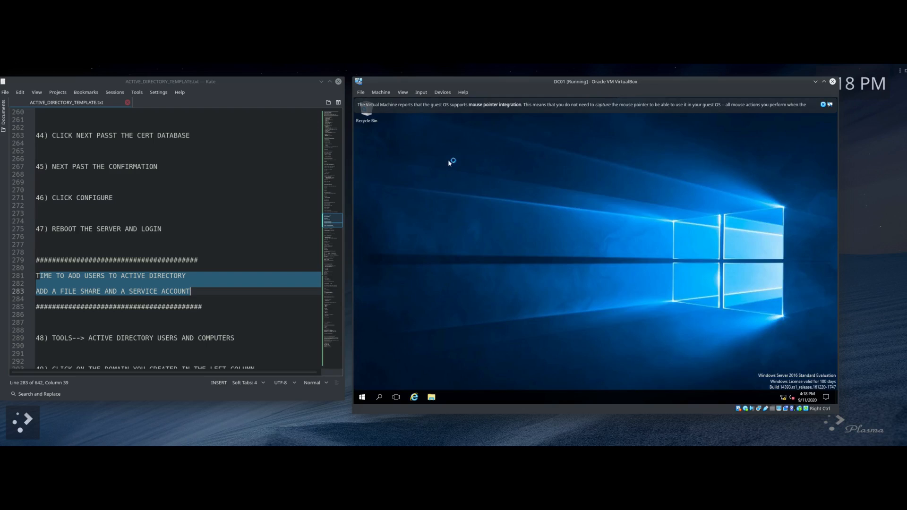
click(219, 314)
Step: Move and widen Server Manager to show the AD CS, AD DS and DNS tiles, then open Tools
scroll(219, 314, down, 4)
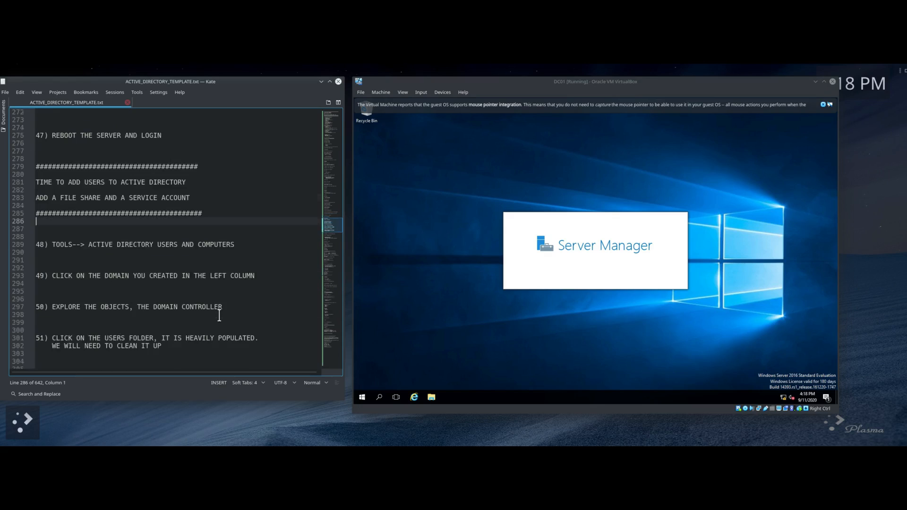
scroll(218, 314, down, 2)
click(38, 199)
drag(38, 198, 238, 199)
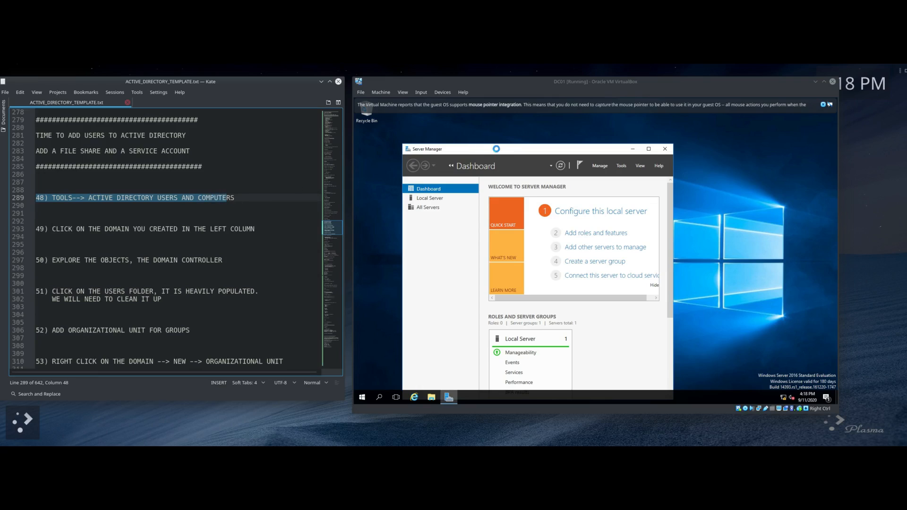
drag(507, 150, 509, 121)
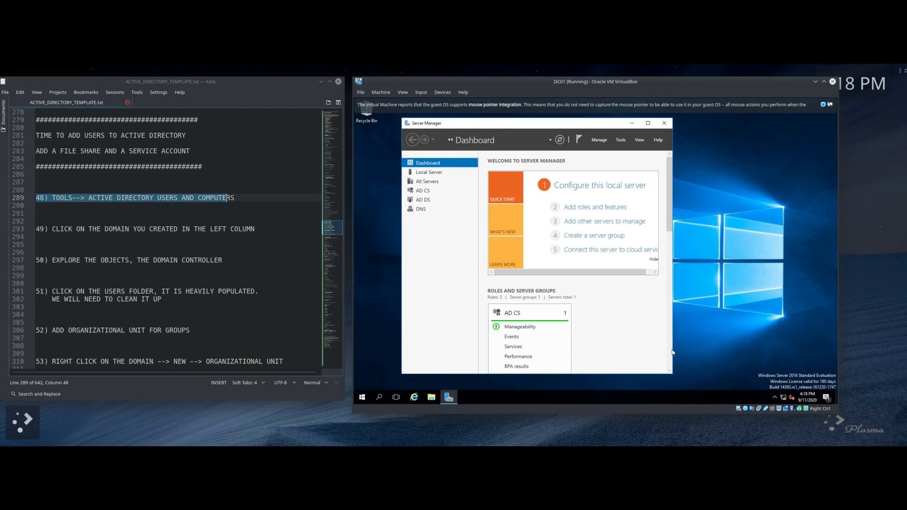
drag(673, 371, 775, 374)
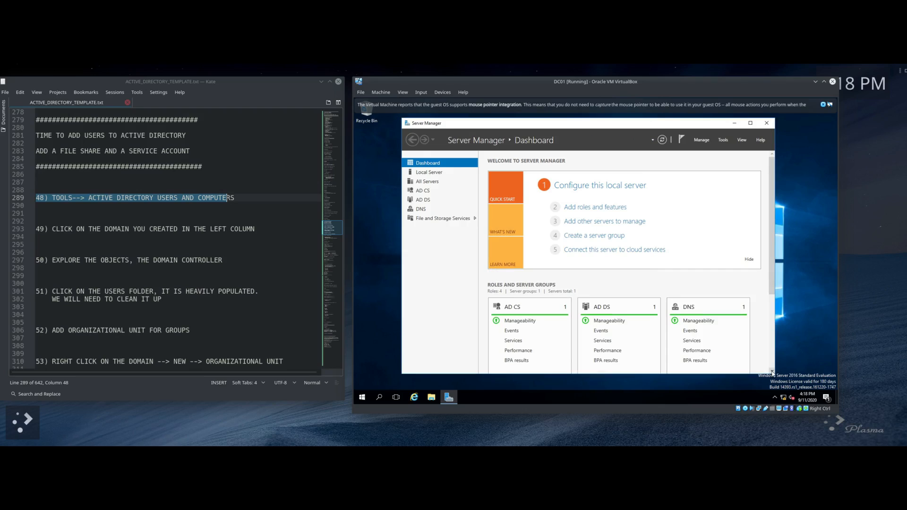
click(723, 140)
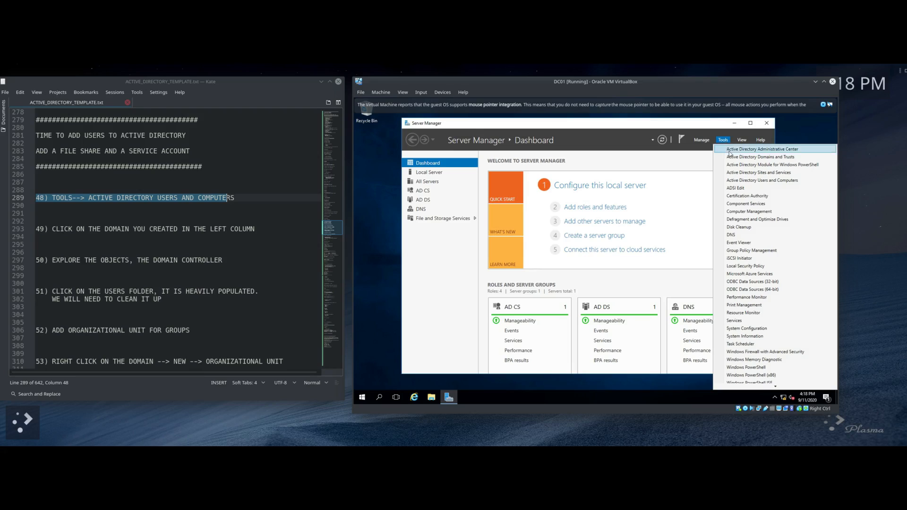
Step: Launch Active Directory Users and Computers and expand the DUNDER.mifflin domain and its Computers container
click(743, 181)
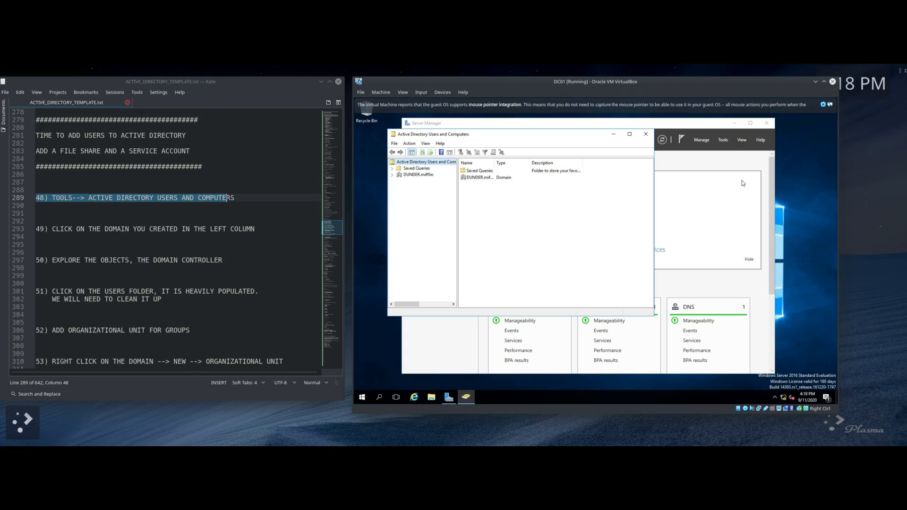
drag(51, 230, 256, 230)
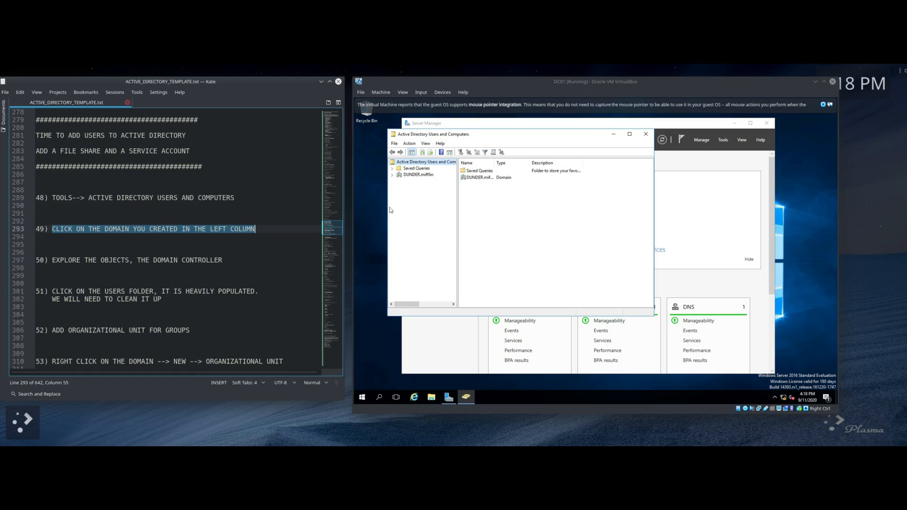
right_click(409, 177)
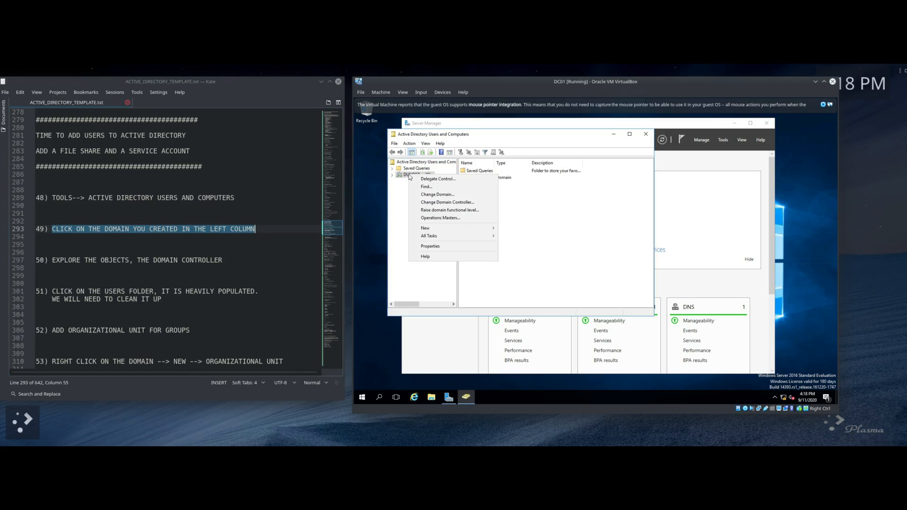
click(405, 180)
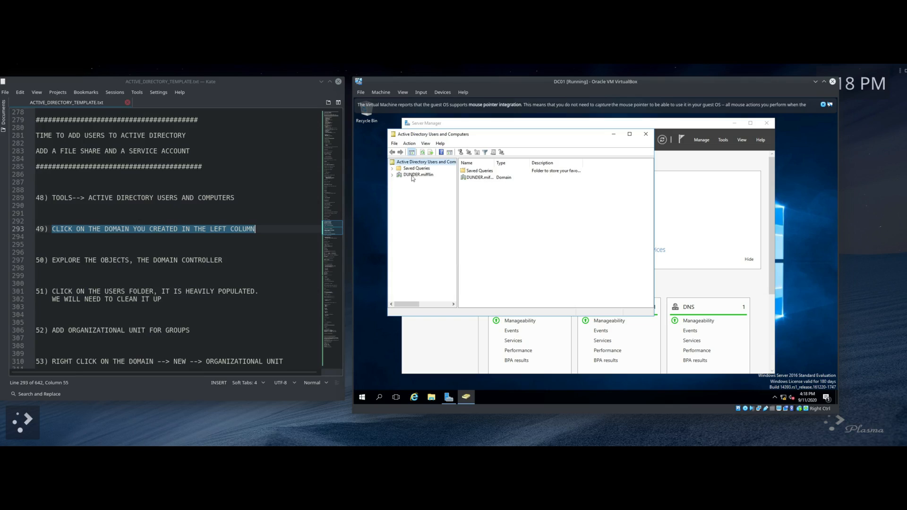
double_click(467, 178)
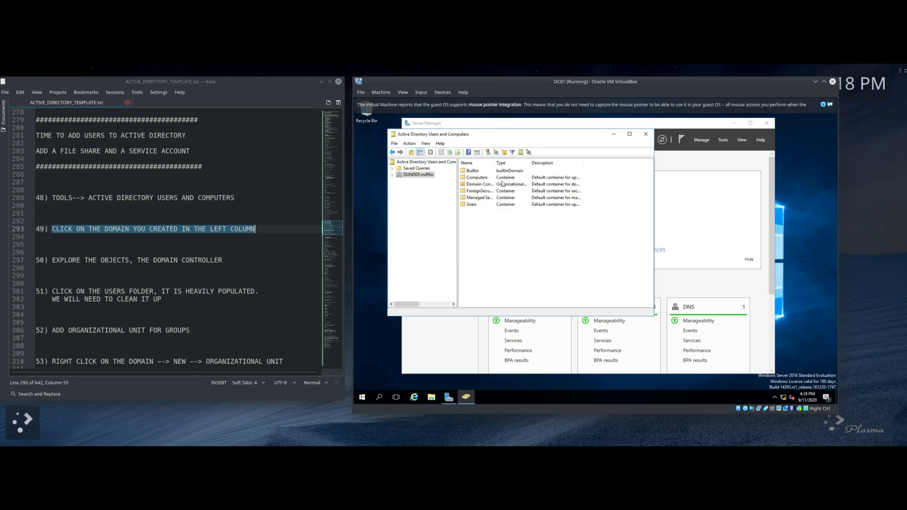
double_click(473, 178)
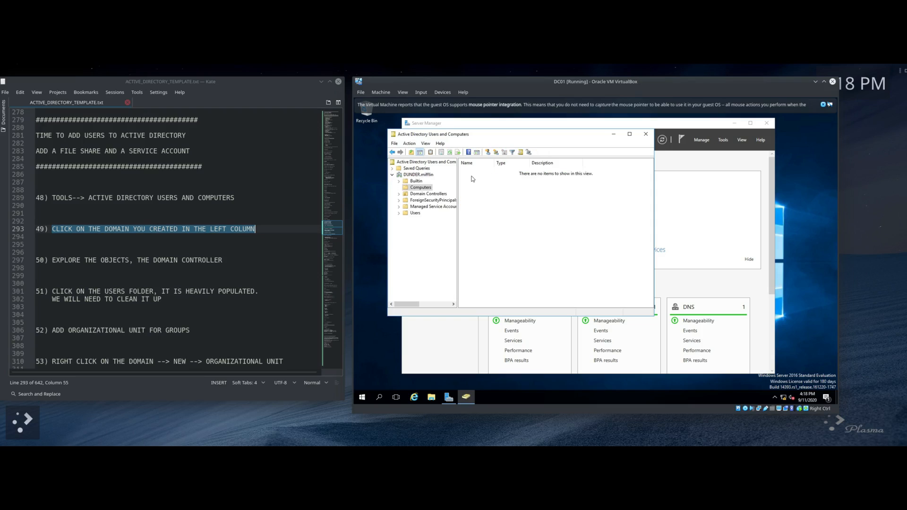
Step: Show the crowded Users folder, then enlarge and reposition the console window
click(415, 213)
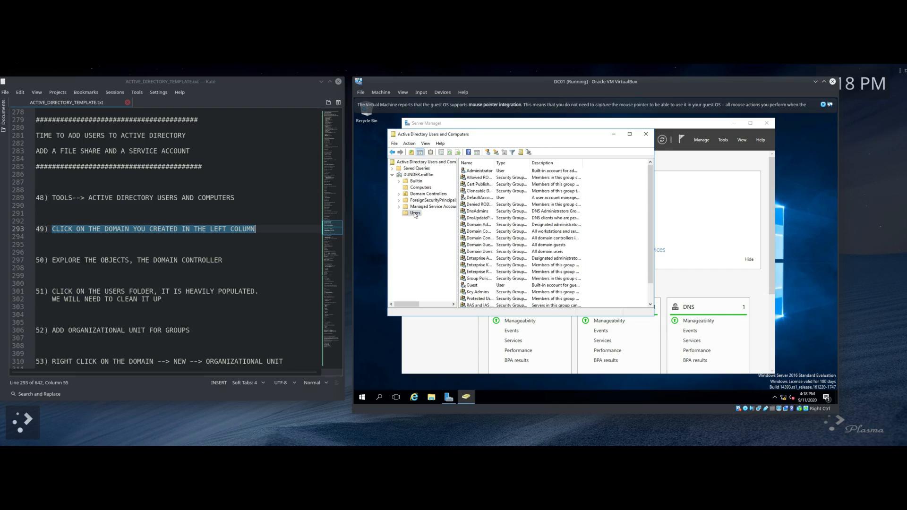
scroll(491, 204, down, 1)
scroll(491, 204, up, 1)
drag(655, 317, 699, 371)
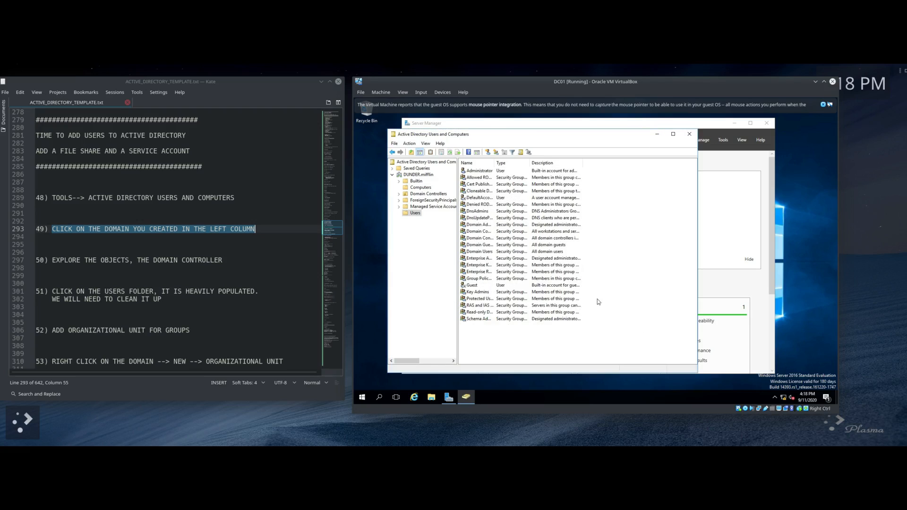
drag(546, 139, 555, 129)
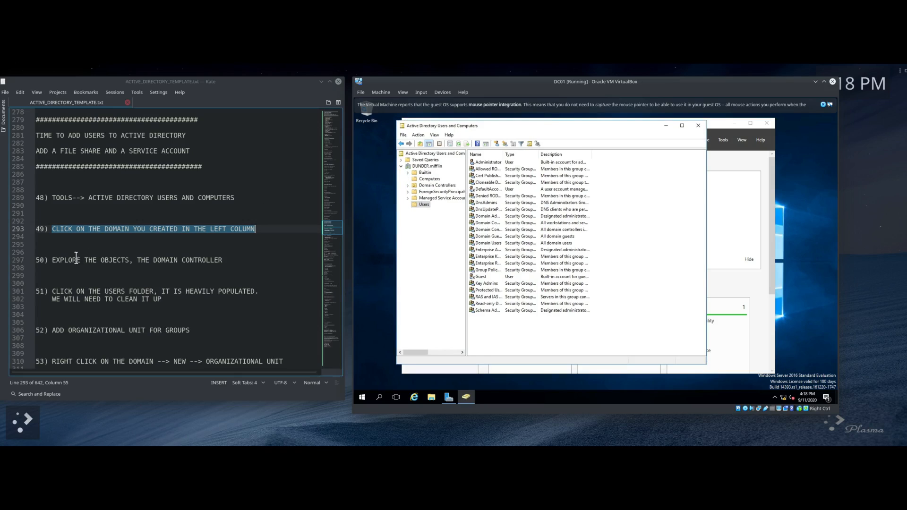
Step: Highlight notes steps 50 through 52, the last about adding a groups unit
drag(53, 259, 206, 261)
scroll(61, 300, down, 2)
drag(52, 244, 259, 250)
click(442, 271)
drag(52, 283, 208, 286)
scroll(235, 273, down, 2)
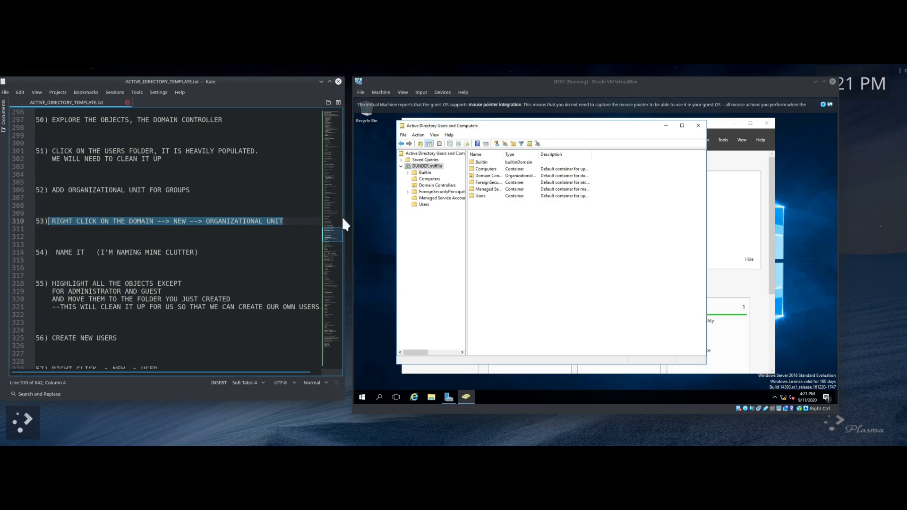
Step: Create an organizational unit named Clutter directly under DUNDER.mifflin
right_click(428, 168)
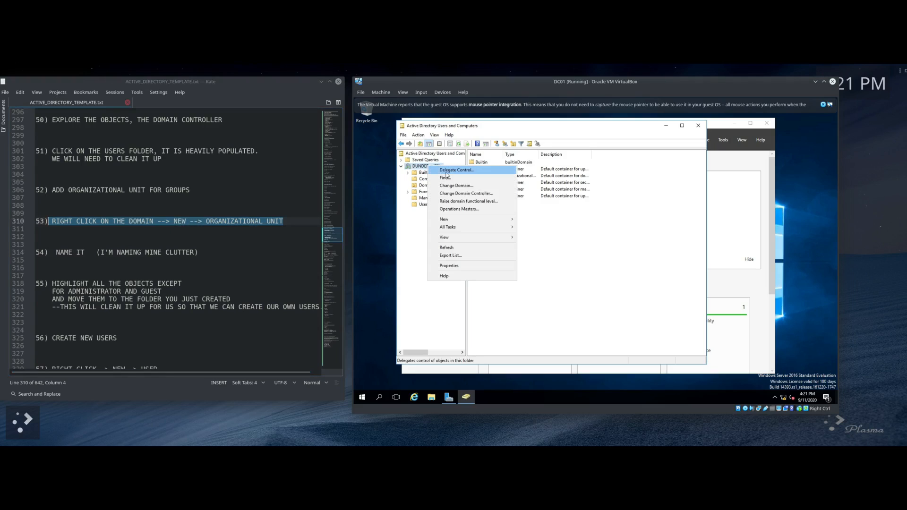
mouse_move(451, 222)
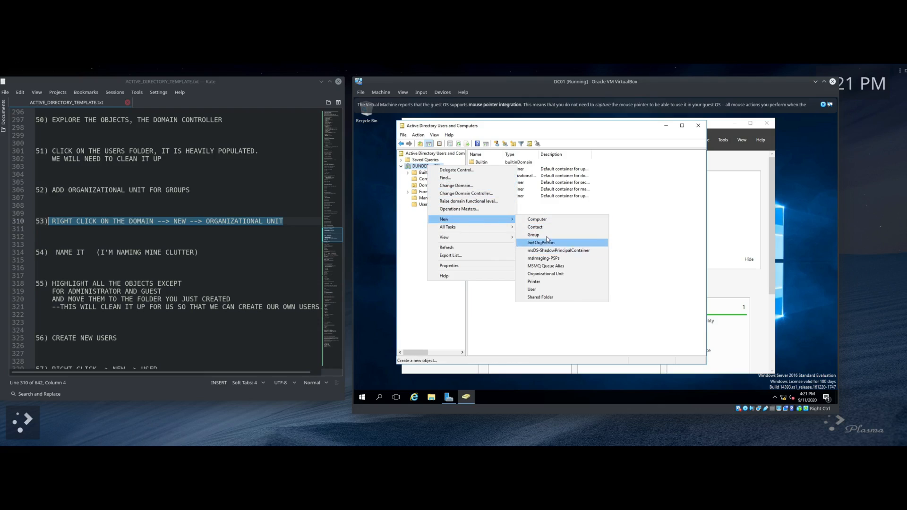
click(558, 274)
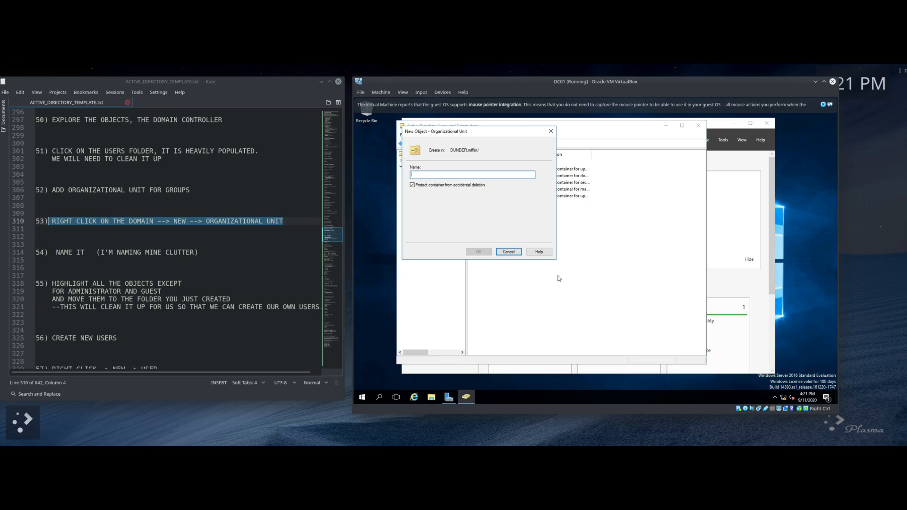
text(C)
click(479, 252)
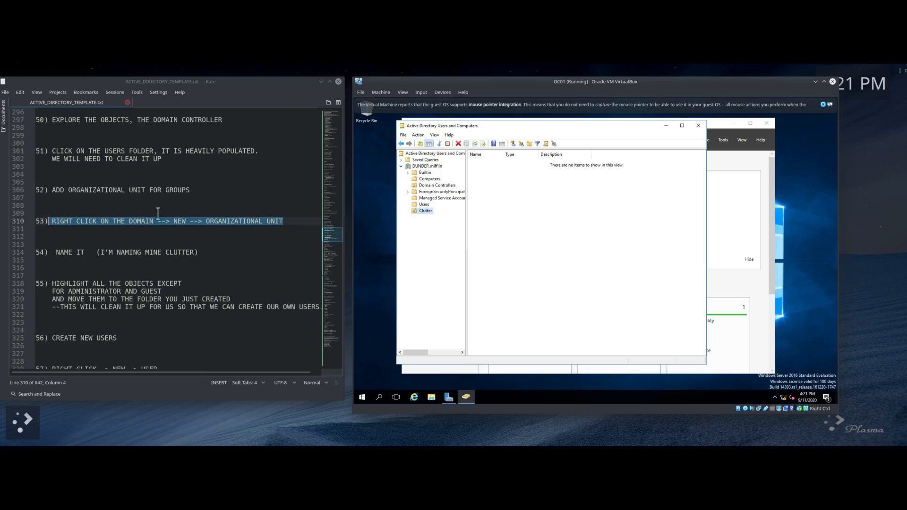
scroll(158, 213, down, 4)
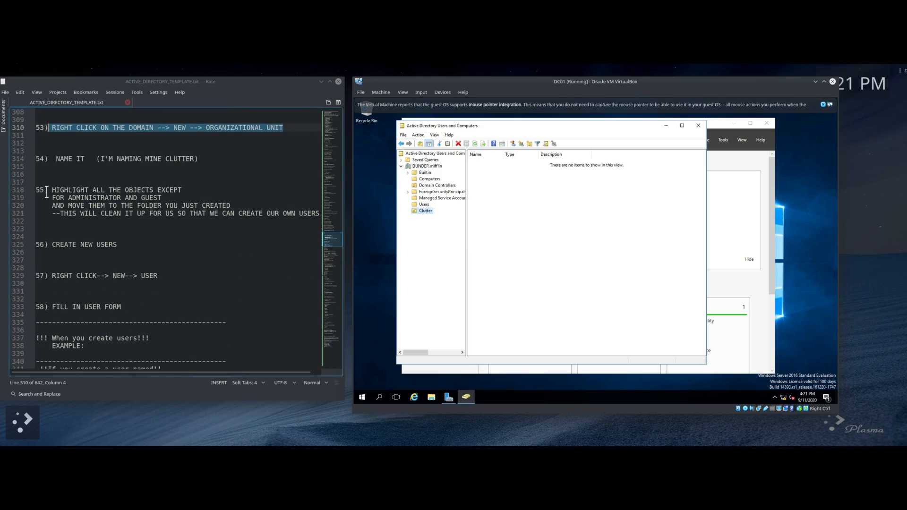
drag(37, 190, 218, 220)
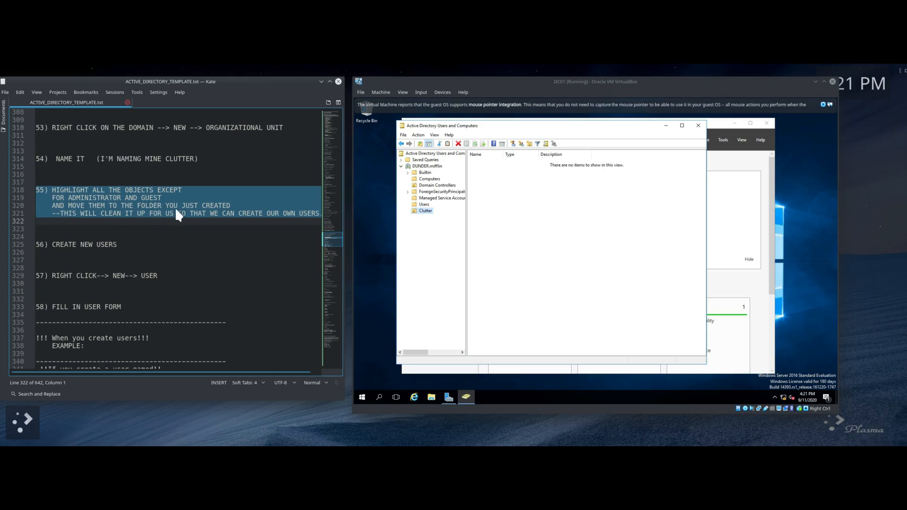
Step: Drag the default groups from Users into the Clutter OU in two batches, confirming each move
click(423, 205)
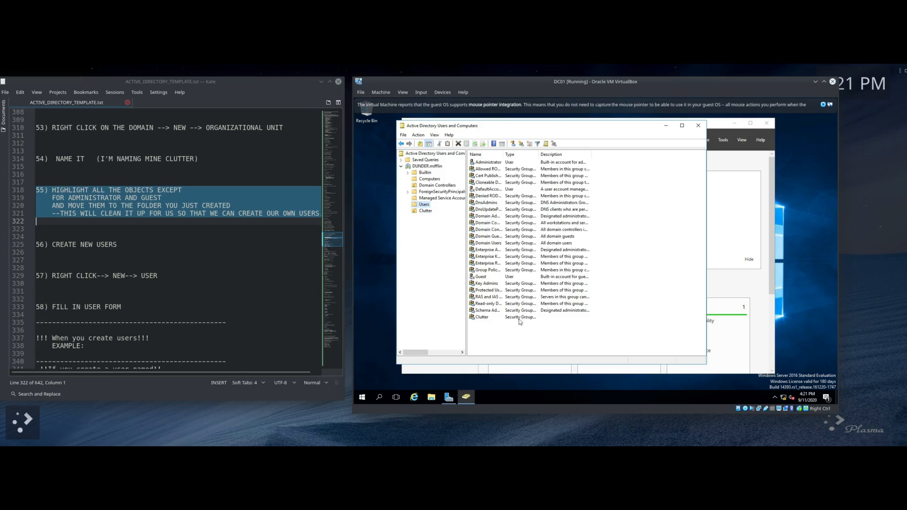
drag(571, 321, 503, 308)
click(584, 311)
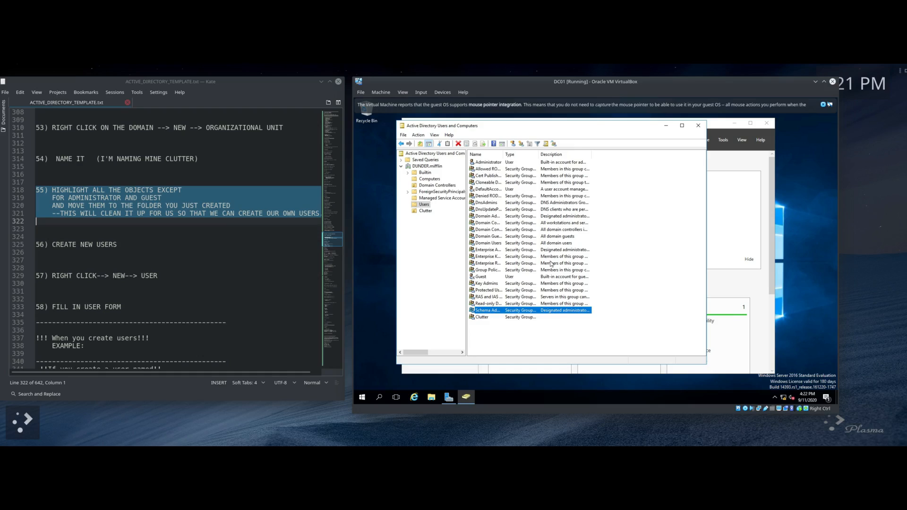
mouse_move(590, 270)
mouse_down()
mouse_move(565, 247)
mouse_move(585, 175)
mouse_move(570, 185)
mouse_move(609, 172)
mouse_move(585, 215)
mouse_move(582, 273)
mouse_up()
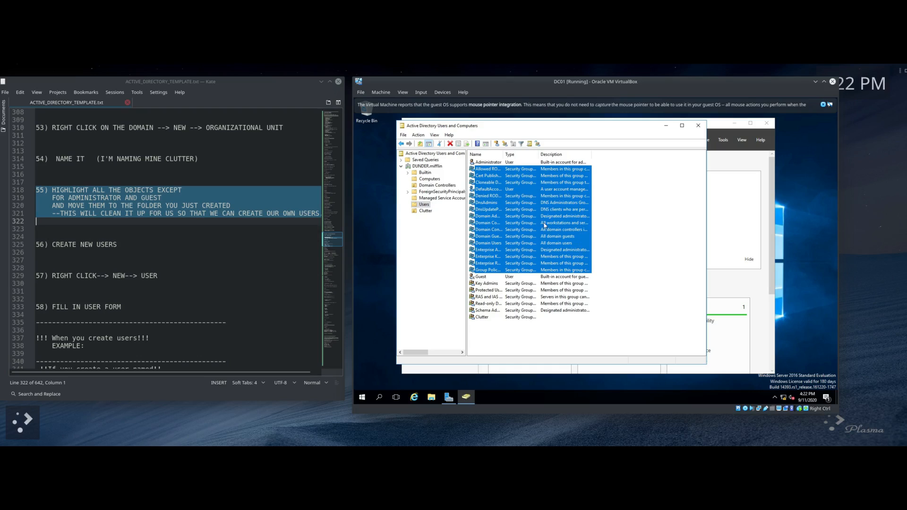
drag(543, 223, 423, 211)
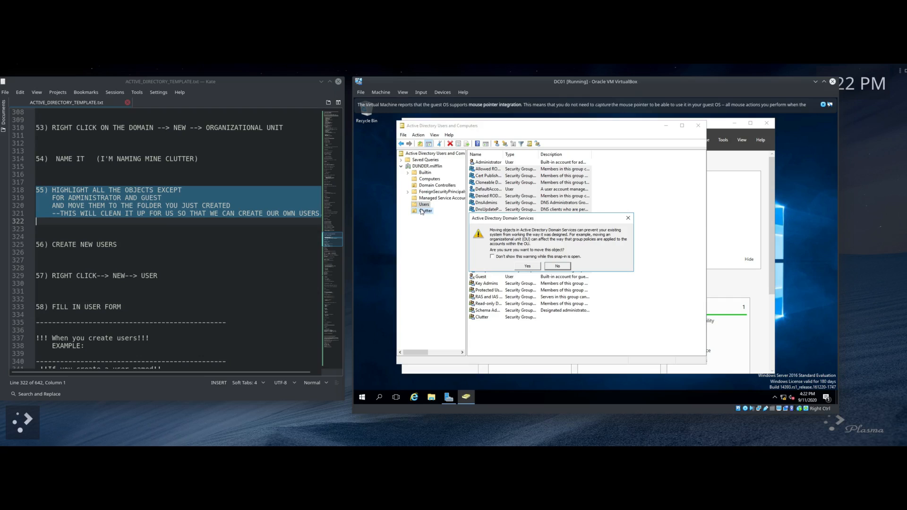
click(528, 266)
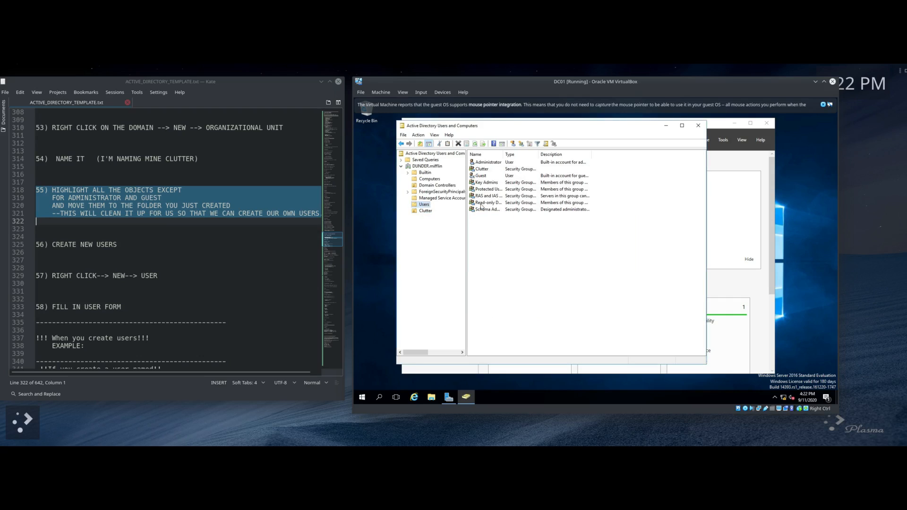
drag(483, 215, 550, 185)
drag(492, 190, 427, 213)
click(528, 267)
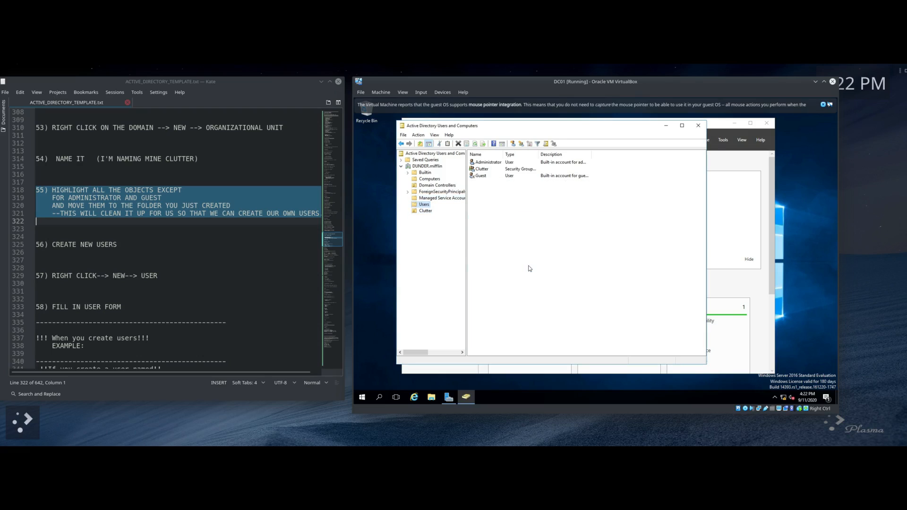
Step: Move the leftover Clutter group into the Clutter OU through the Move dialog
drag(549, 171, 534, 169)
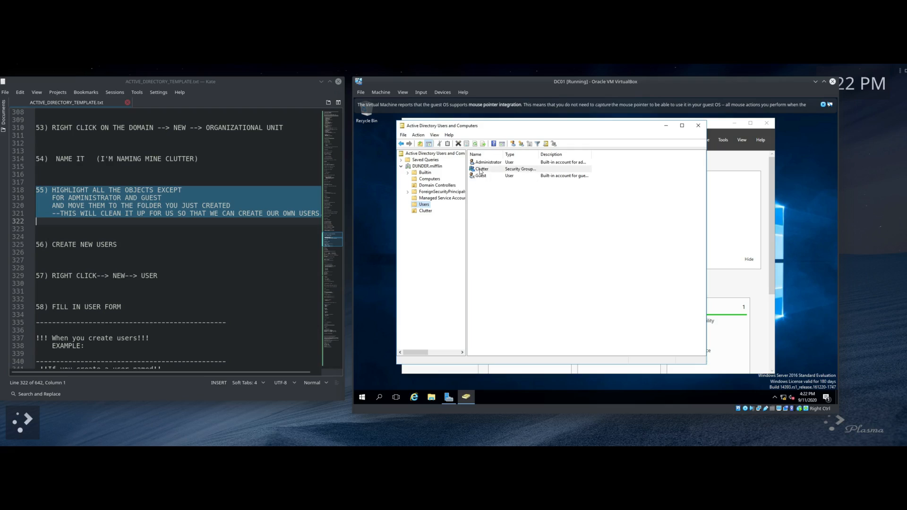
right_click(511, 171)
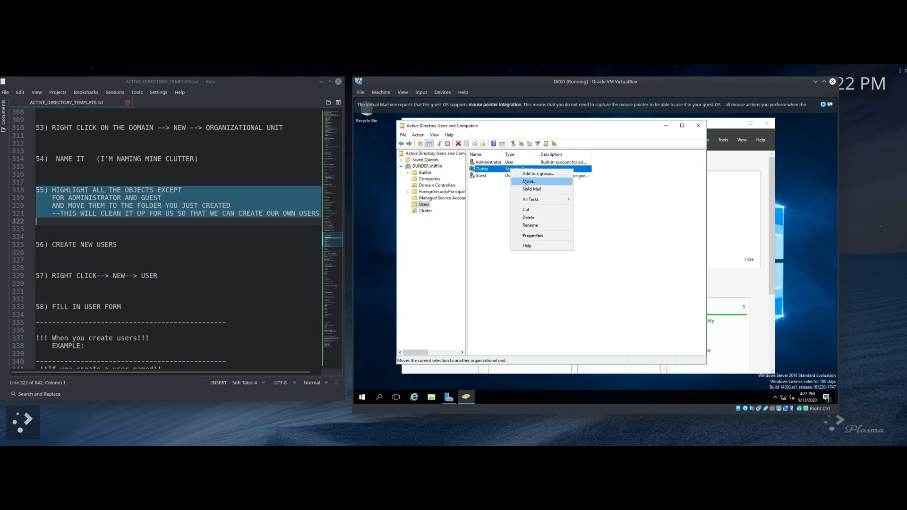
click(520, 182)
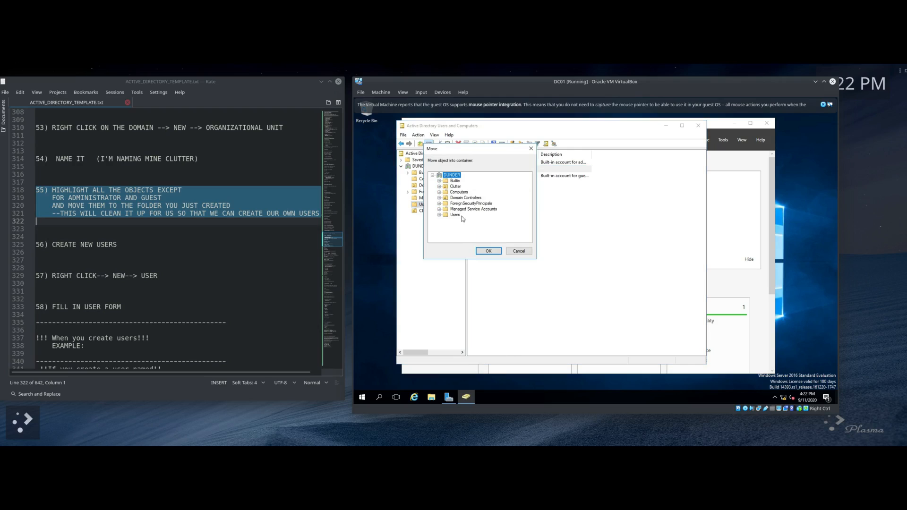
click(454, 187)
click(487, 251)
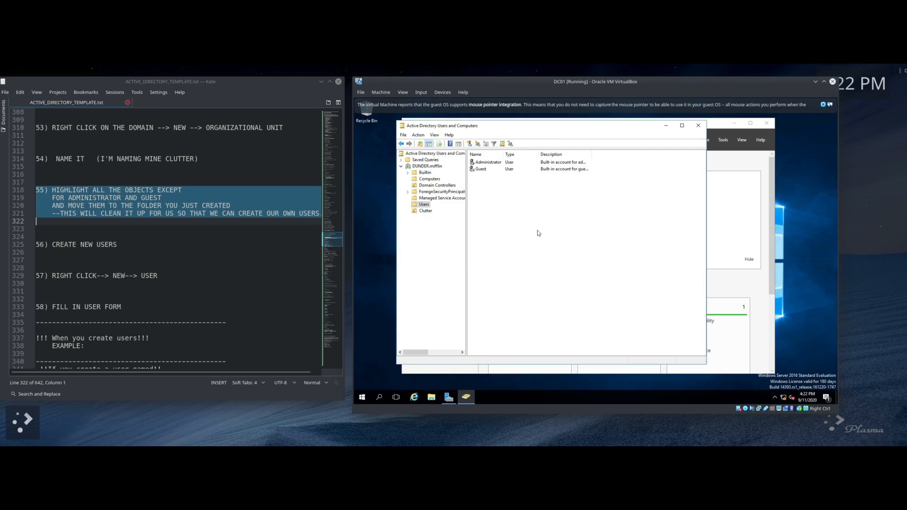
scroll(89, 243, down, 2)
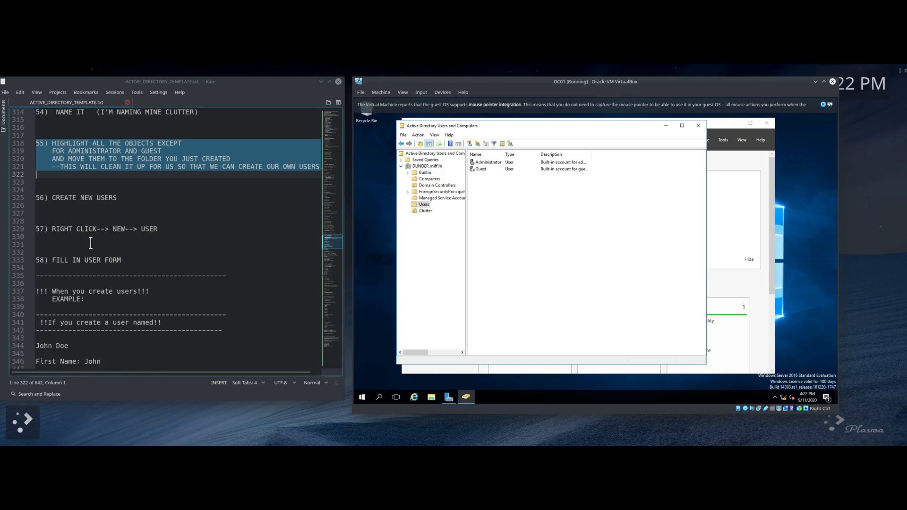
Step: Start creating a new user account in the Users container
scroll(112, 211, down, 1)
scroll(157, 191, down, 2)
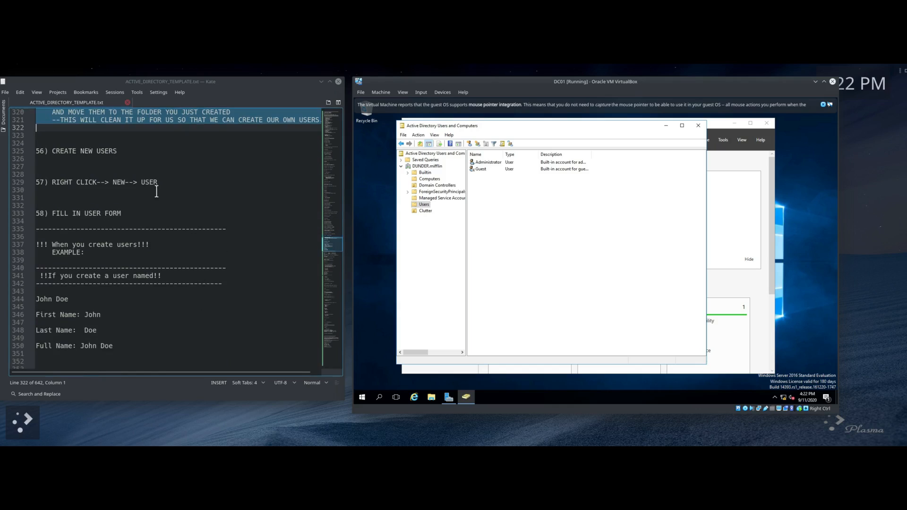
right_click(487, 190)
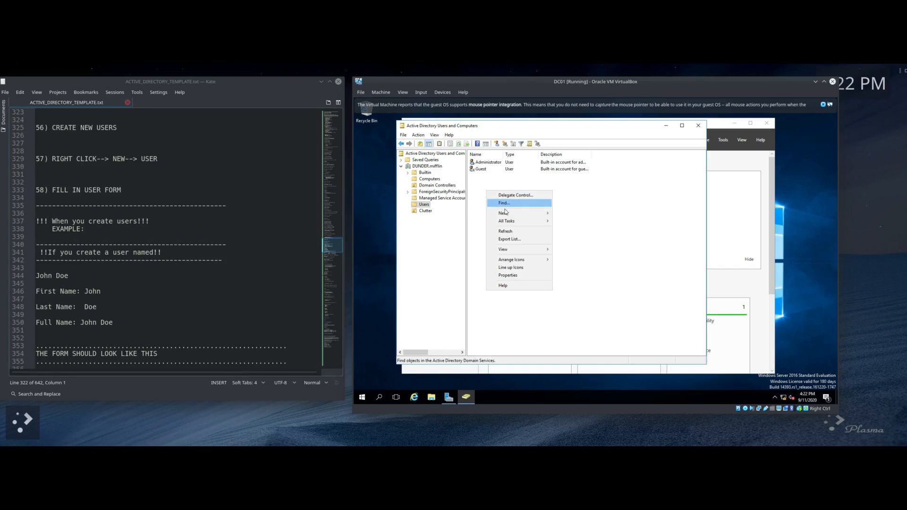
mouse_move(505, 214)
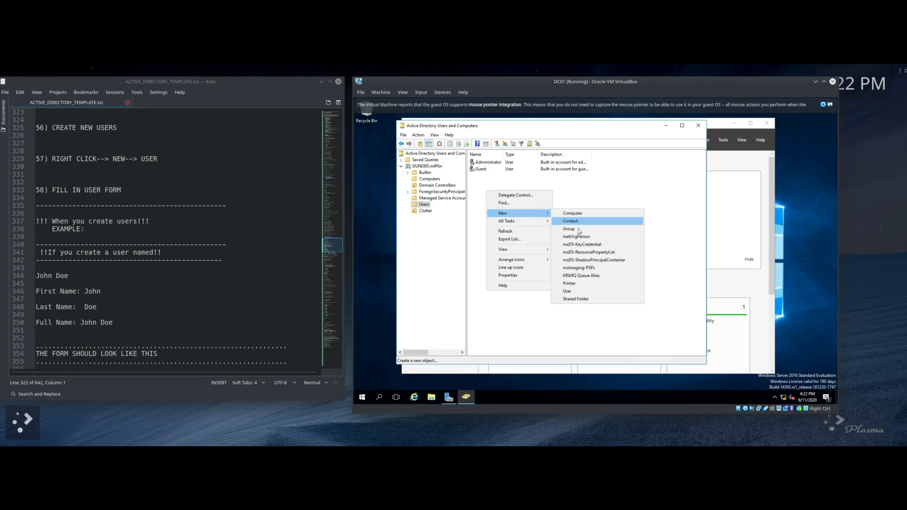
click(571, 292)
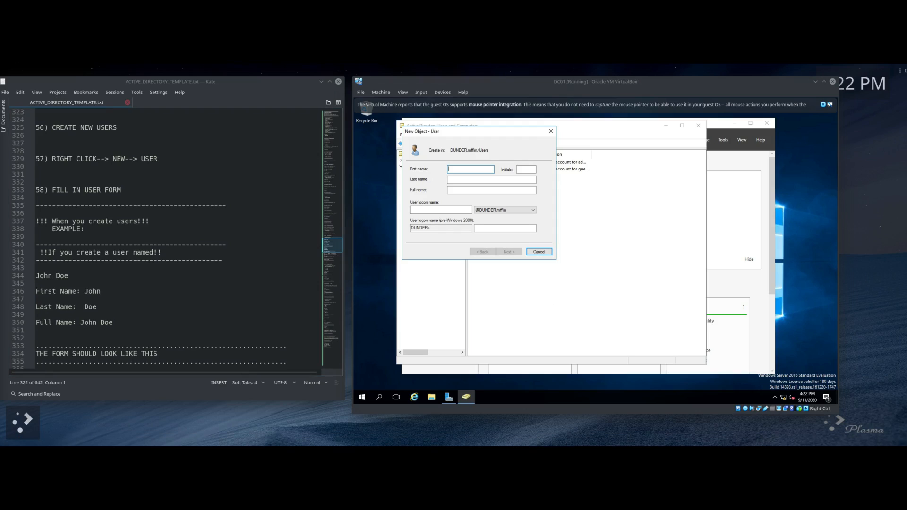
Step: Fill in the new user's first name, last name and logon name, checking the notes' example
click(464, 168)
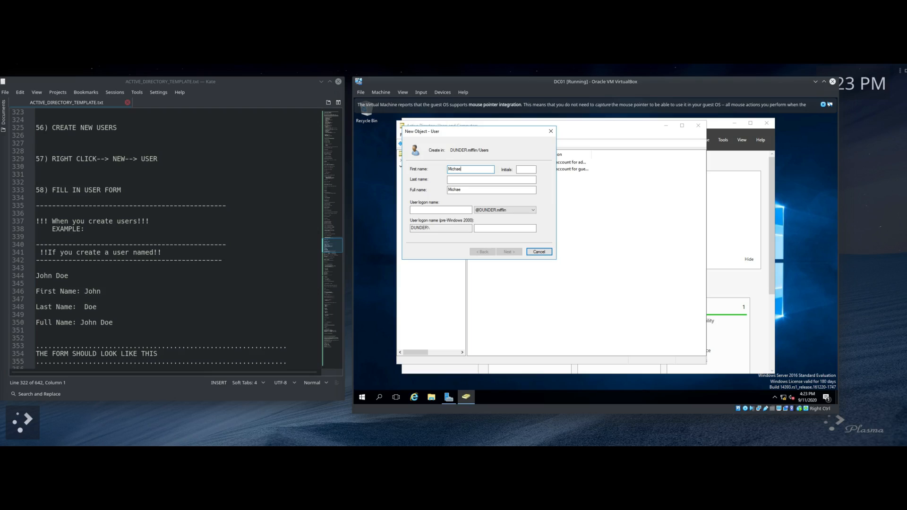
key(Tab)
key(Tab)
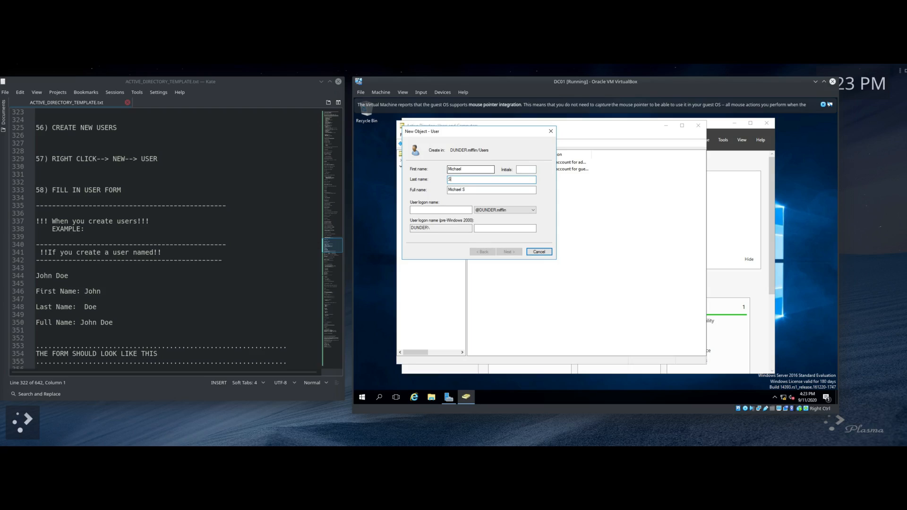
key(Tab)
key(Tab)
text(s)
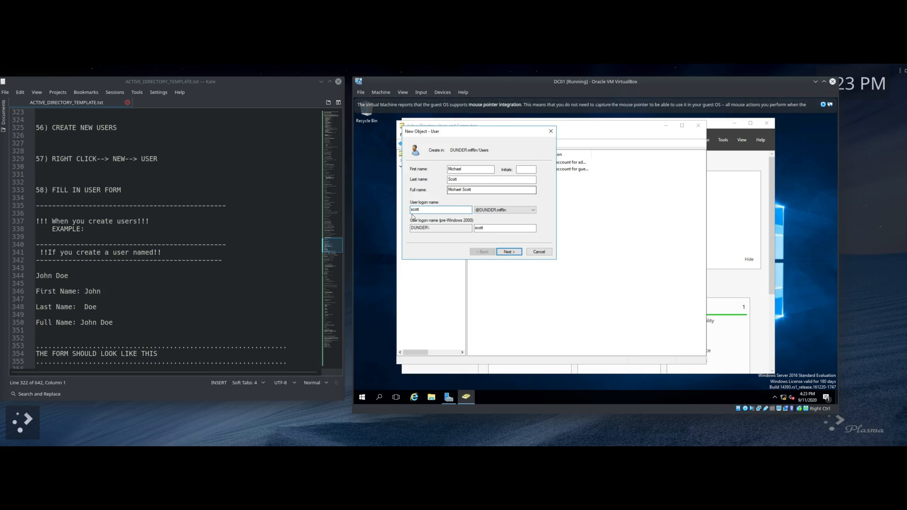
scroll(78, 221, down, 3)
drag(41, 182, 159, 259)
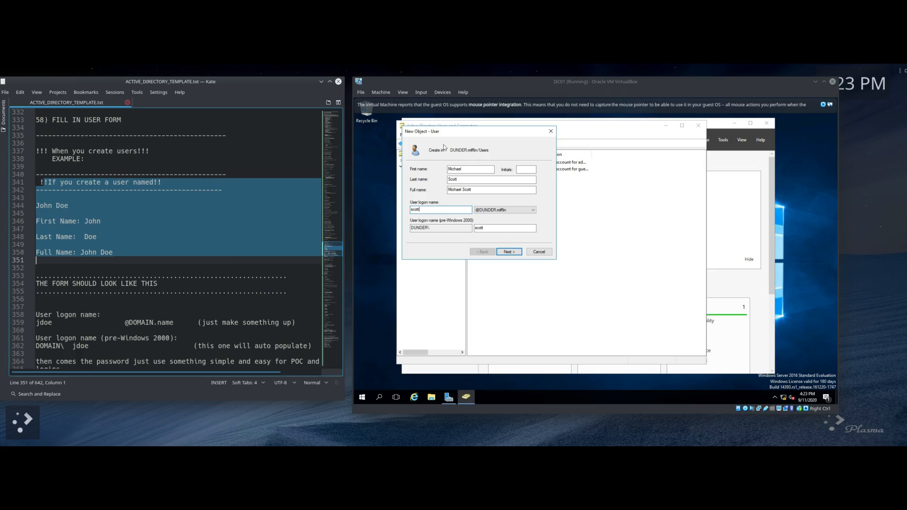
click(156, 244)
scroll(157, 246, down, 4)
scroll(158, 248, down, 2)
drag(37, 175, 209, 260)
click(239, 281)
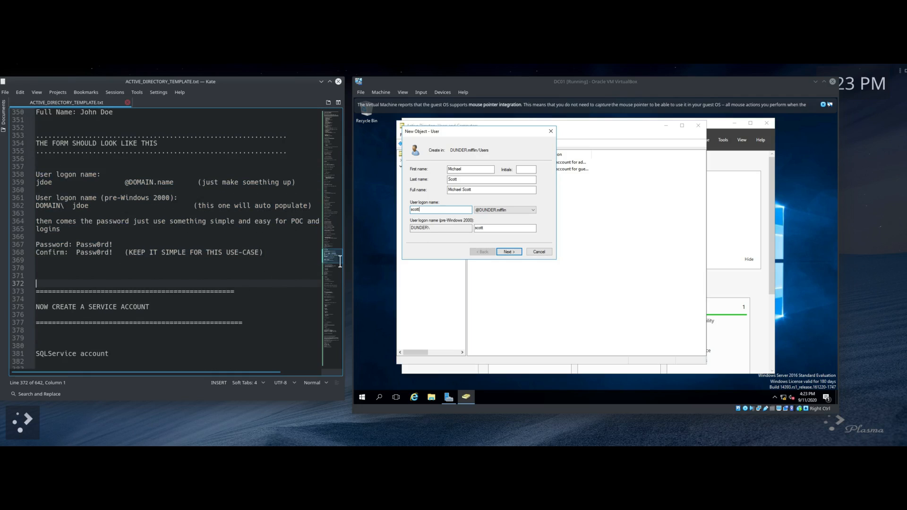
Step: On the password page, clear 'User must change password at next logon' and focus the password field
click(515, 251)
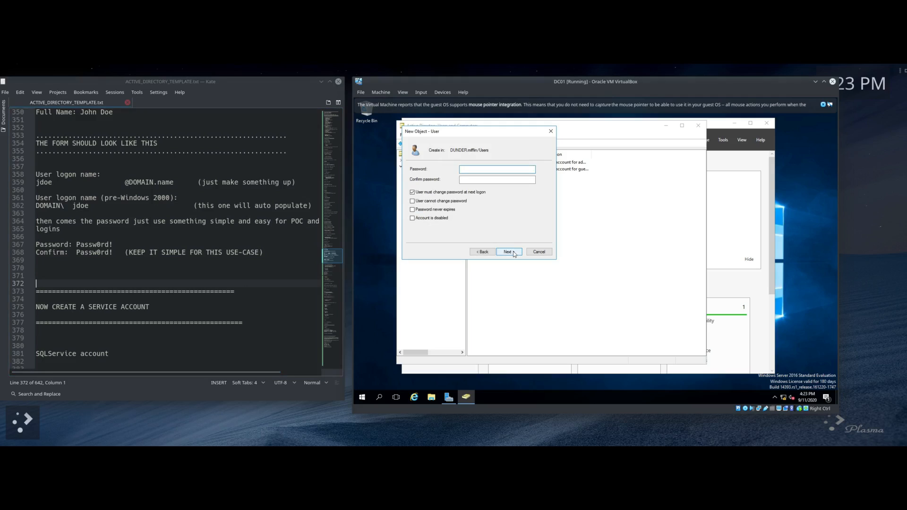
click(416, 194)
click(478, 168)
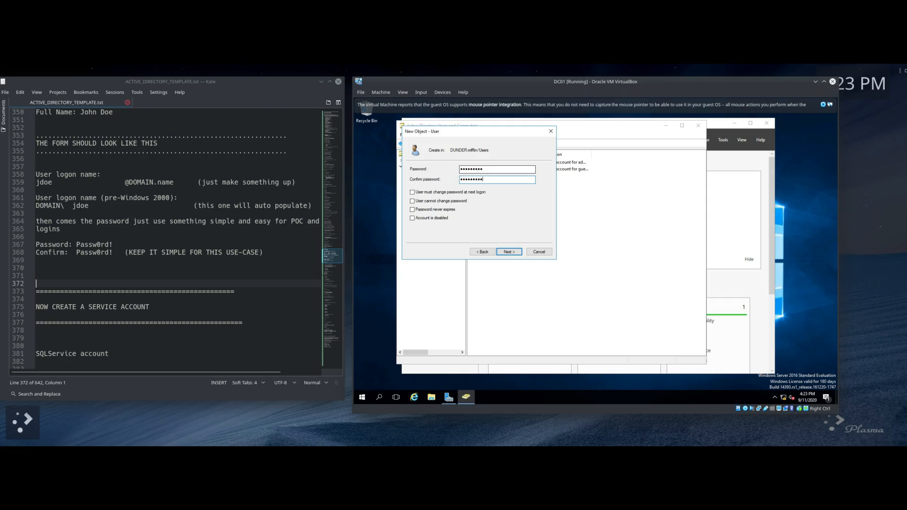
Step: Copy the logon name line from the summary and finish creating user Michael Scott
click(510, 253)
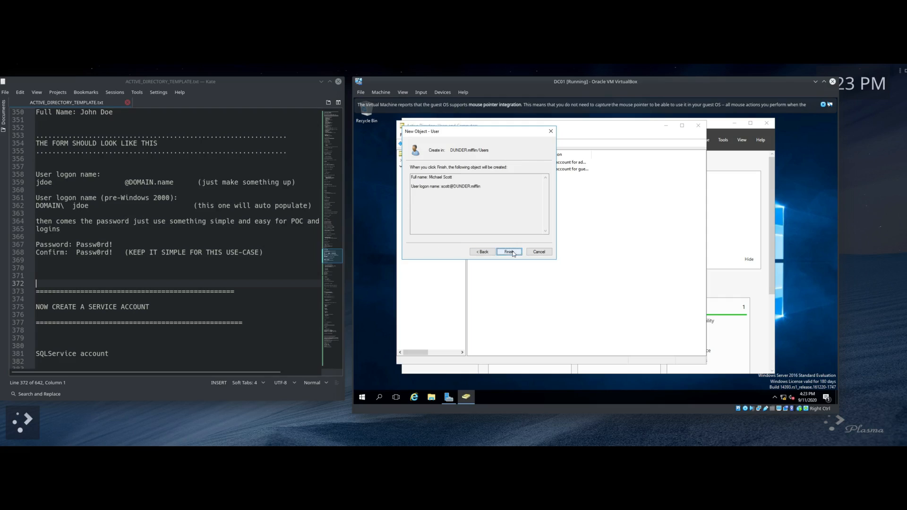
drag(420, 177, 486, 191)
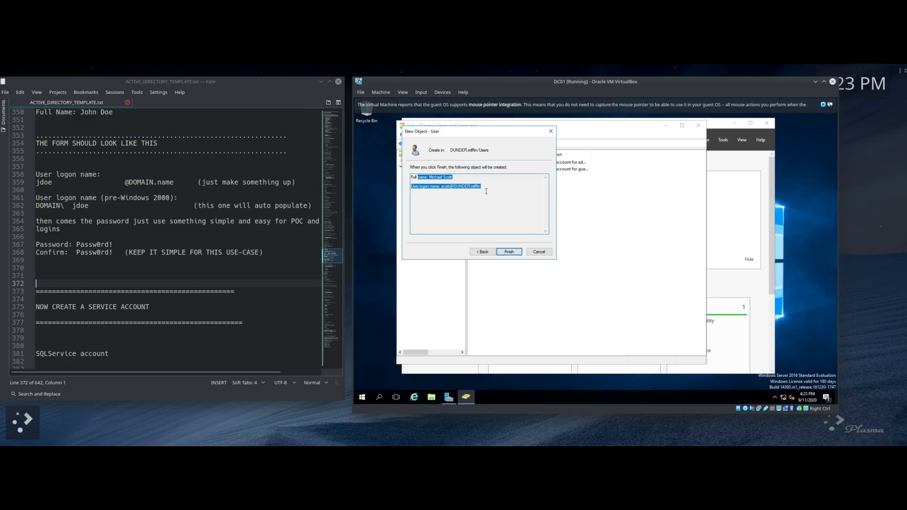
click(487, 191)
drag(481, 185, 418, 187)
right_click(417, 188)
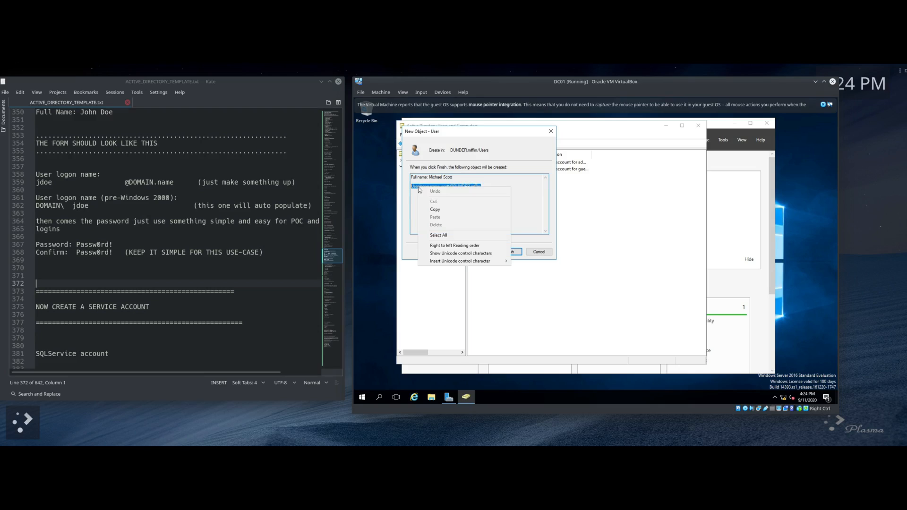
click(443, 209)
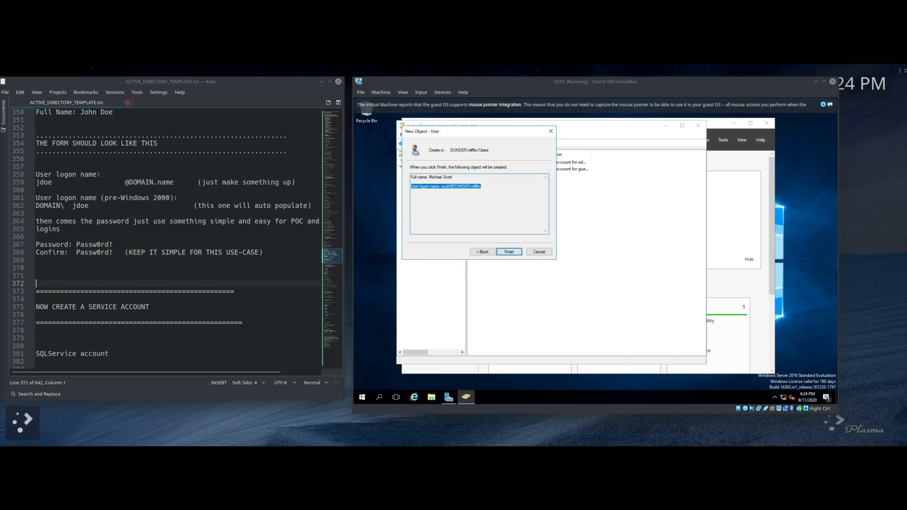
click(511, 252)
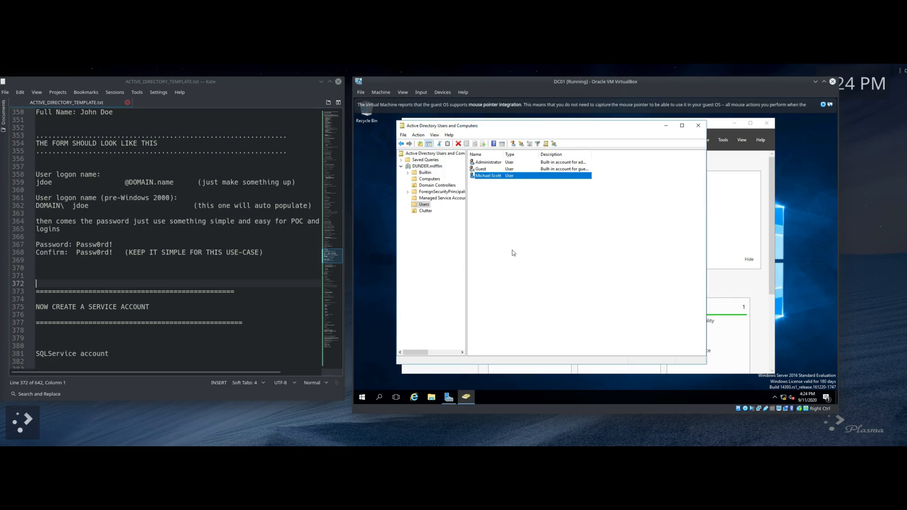
Step: Start a new user in the Users container with first name Dwight
right_click(488, 195)
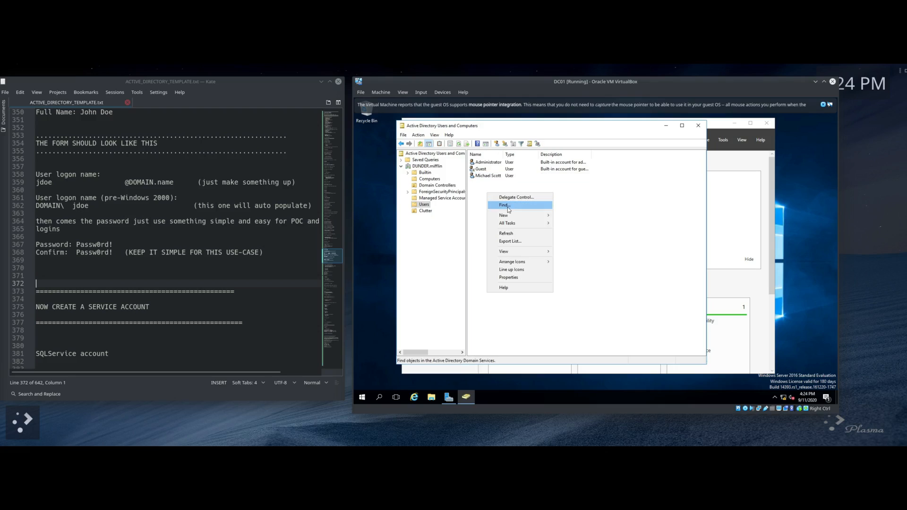
mouse_move(507, 218)
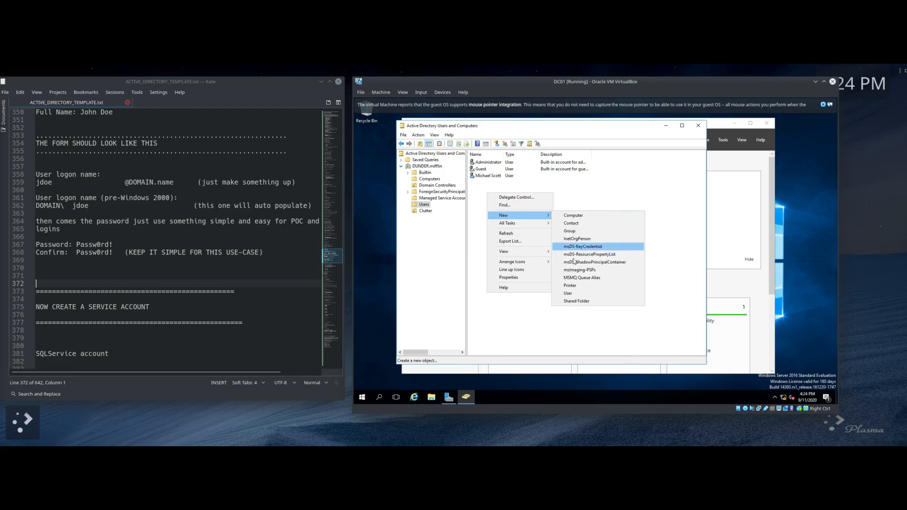
click(576, 298)
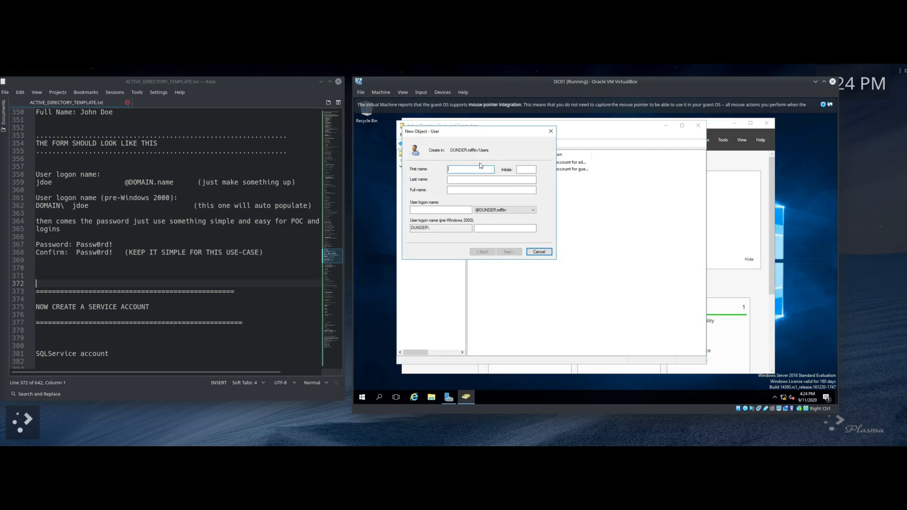
text(D)
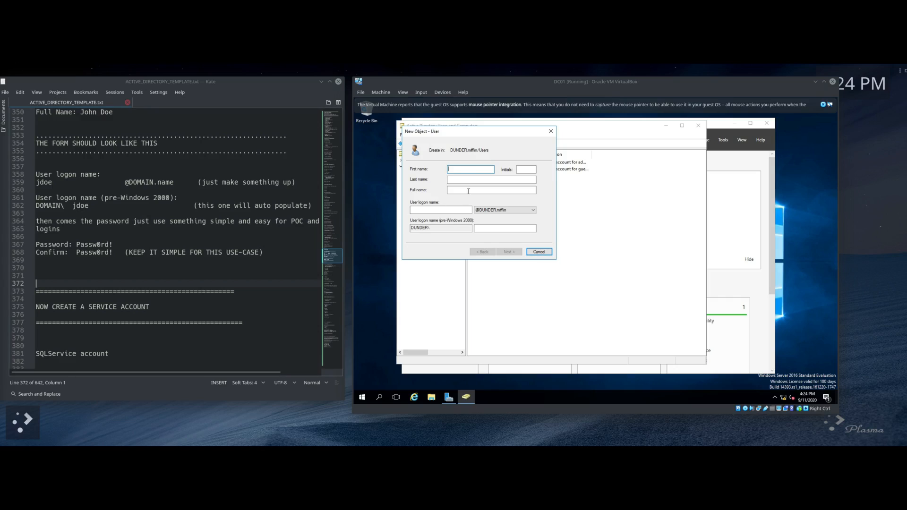
right_click(452, 169)
click(475, 199)
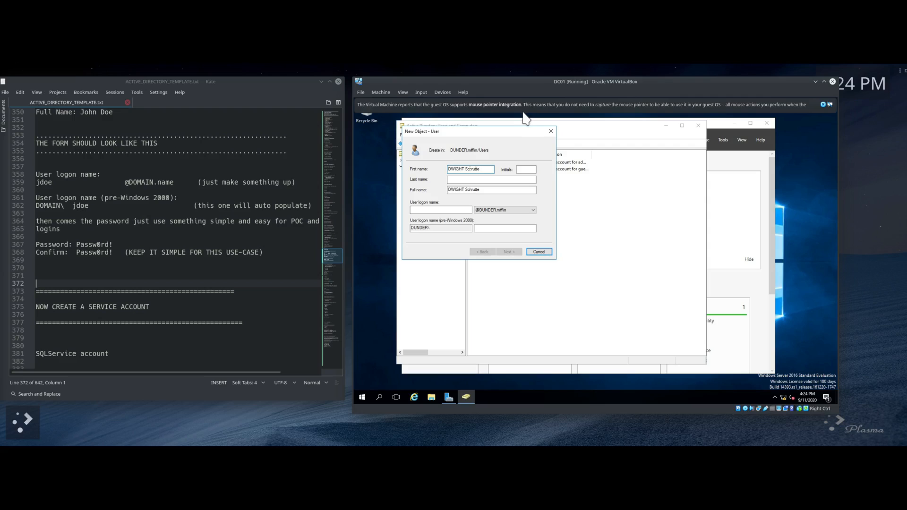
key(BackSpace)
key(BackSpace)
key(BackSpace)
key(BackSpace)
key(BackSpace)
text(wight)
Step: Move 'Schrutte' from the full name into the Last name field
click(461, 189)
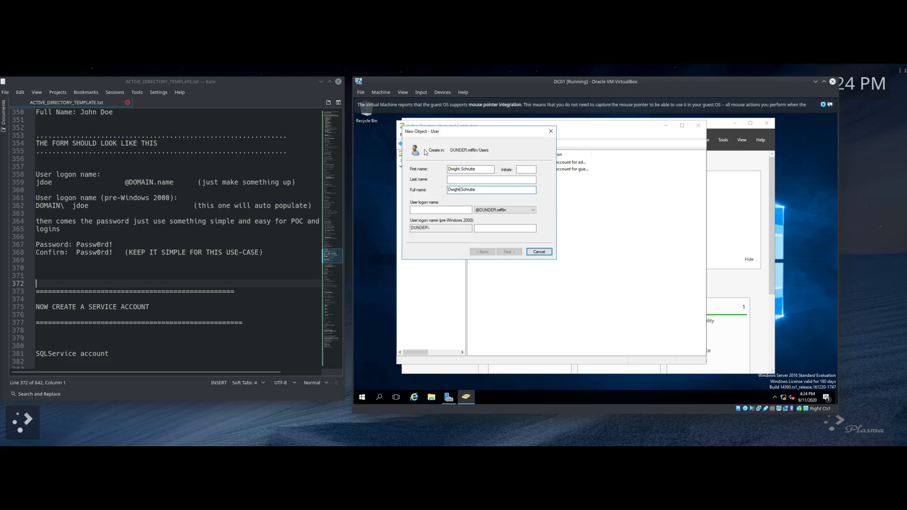
key(BackSpace)
key(BackSpace)
key(BackSpace)
key(BackSpace)
key(BackSpace)
key(BackSpace)
drag(466, 189, 449, 190)
right_click(458, 190)
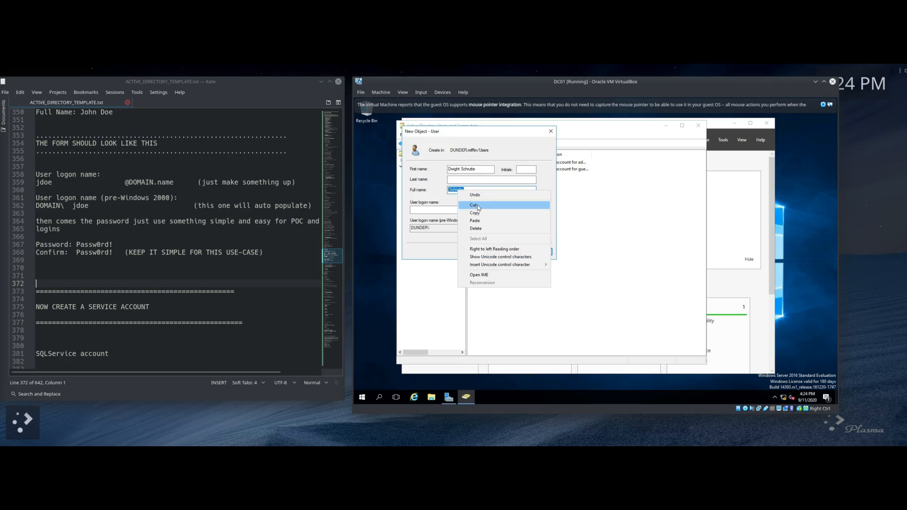
click(473, 204)
click(456, 180)
right_click(456, 181)
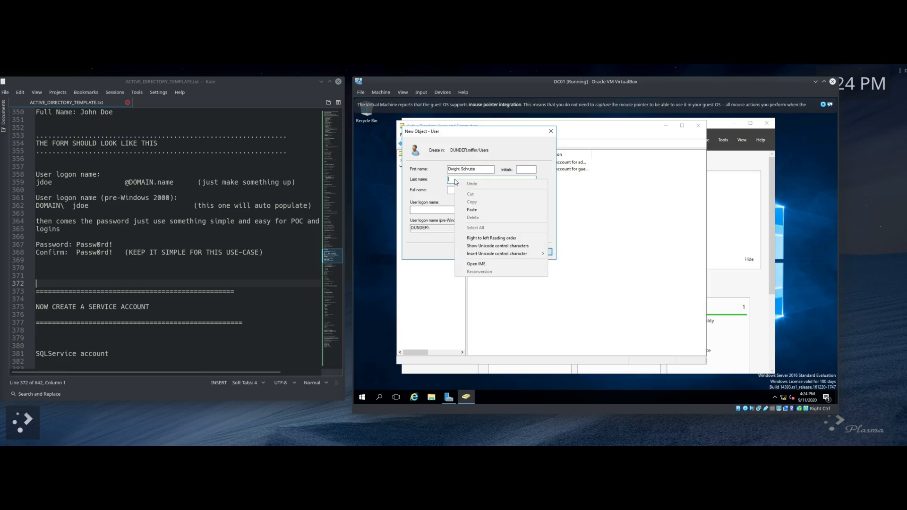
click(472, 210)
click(495, 191)
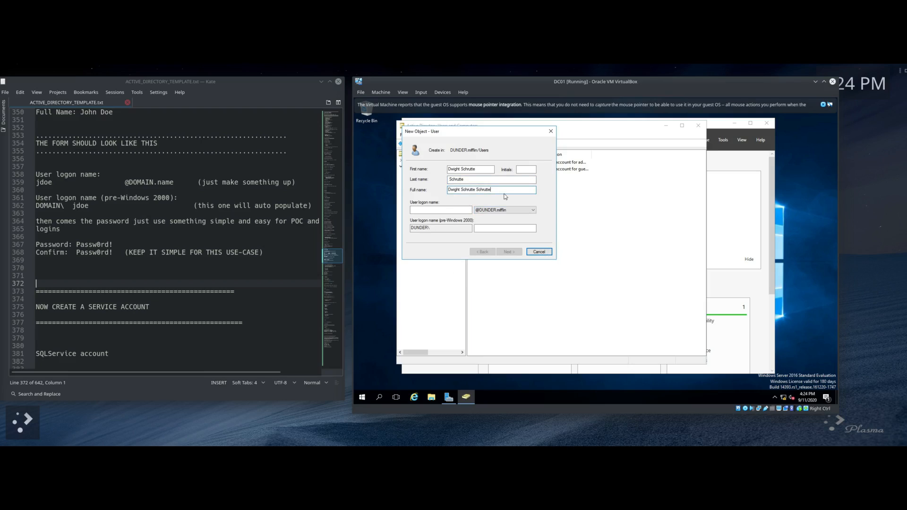
key(Tab)
Step: Enter the user logon name 'dwigh' for Dwight
text(d)
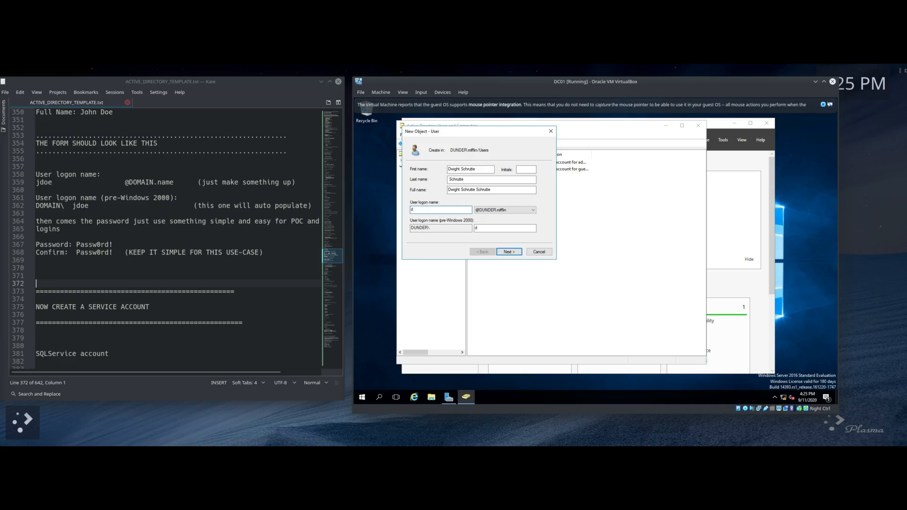
key(BackSpace)
key(BackSpace)
text(dwigh)
click(514, 253)
Step: Enter and confirm the account password and clear 'User must change password at next logon'
text(Passw)
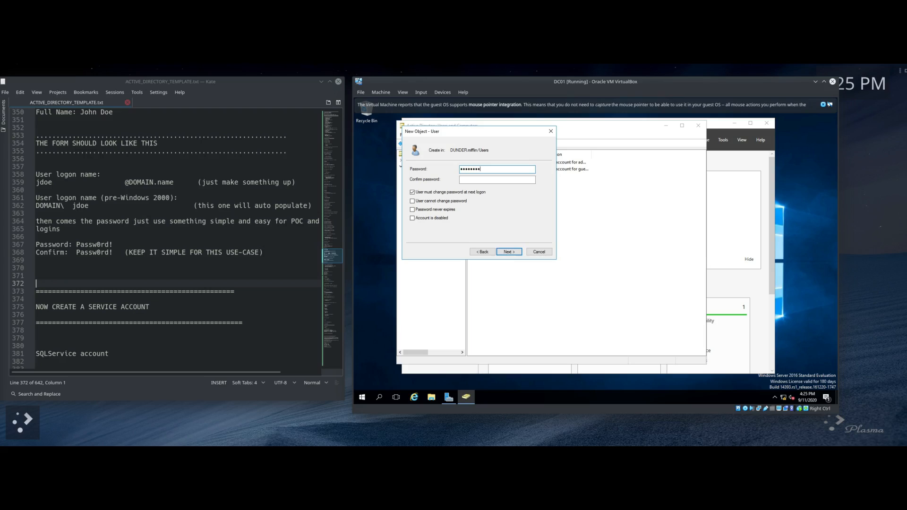
key(Tab)
text(Passw0rd!)
click(413, 192)
Step: Copy the logon name line from the summary and finish creating the Dwight user
click(504, 252)
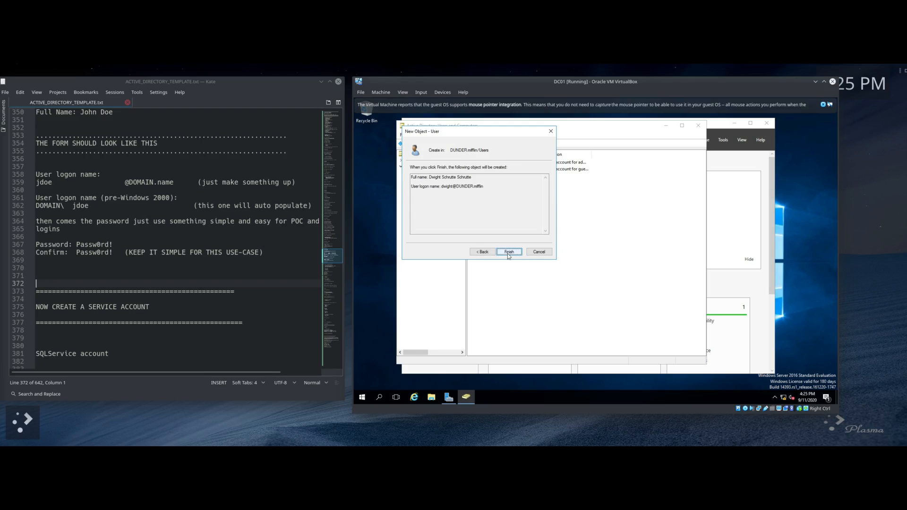
drag(485, 186, 410, 185)
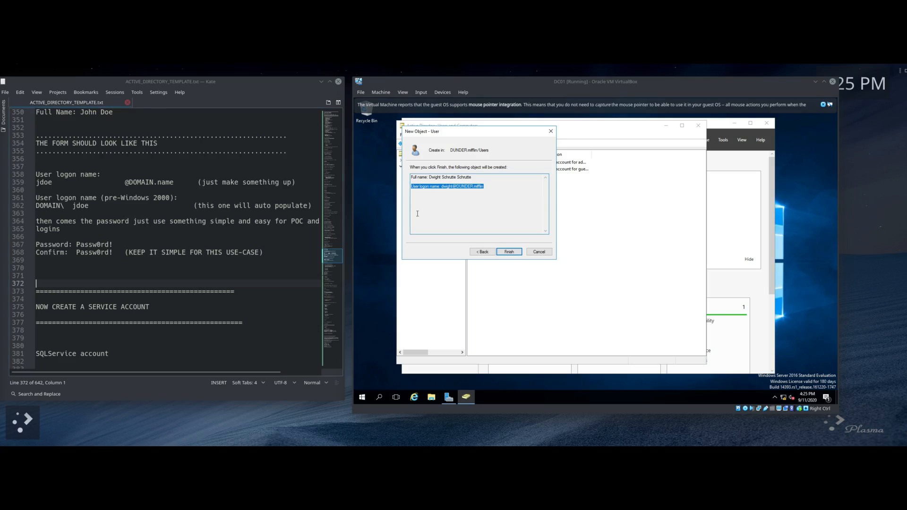
right_click(447, 187)
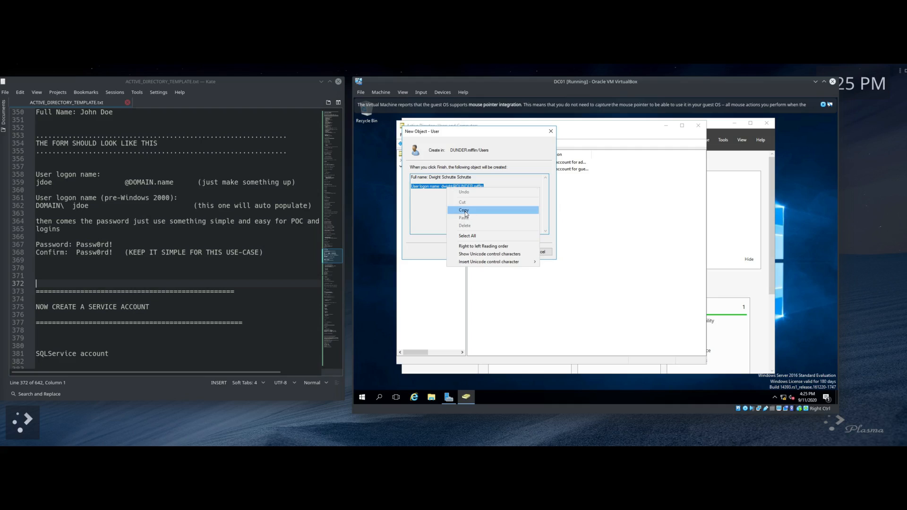
click(462, 211)
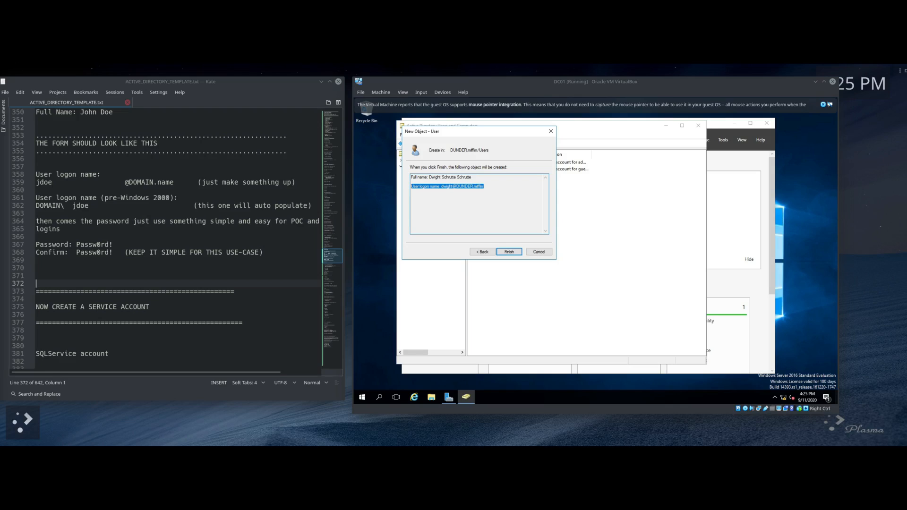
click(505, 252)
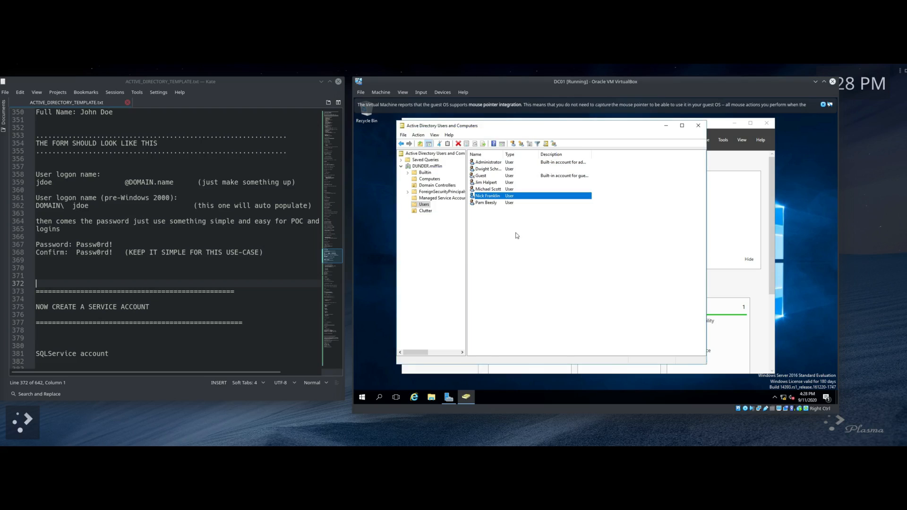
Step: Scroll the Kate notes down to the NOW CREATE A SERVICE ACCOUNT section
click(85, 275)
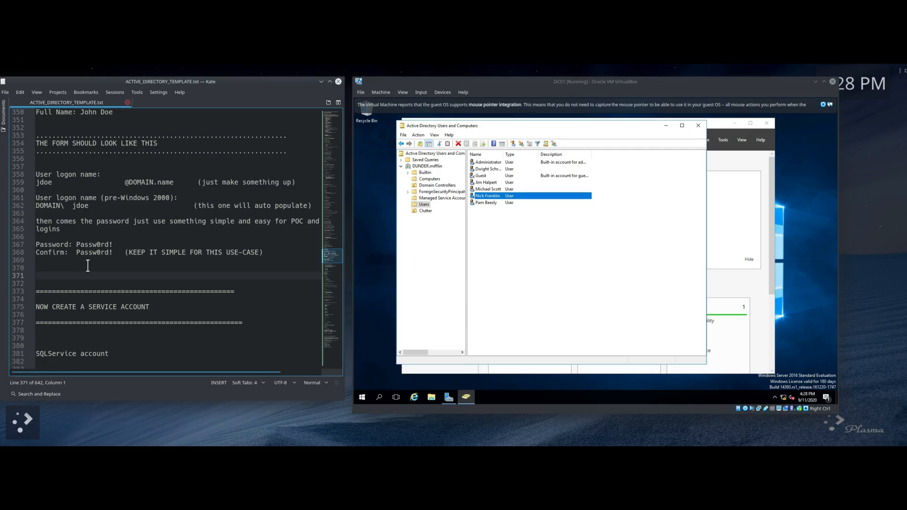
scroll(88, 266, down, 1)
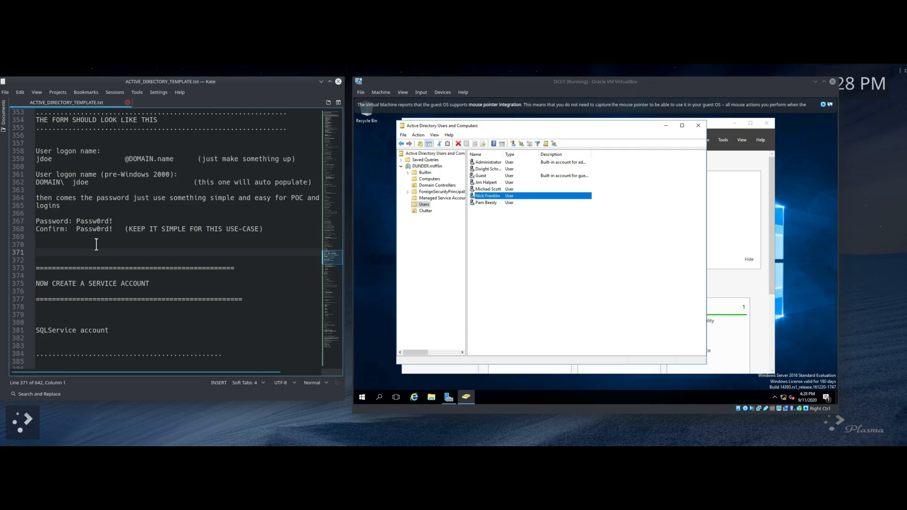
scroll(97, 243, down, 6)
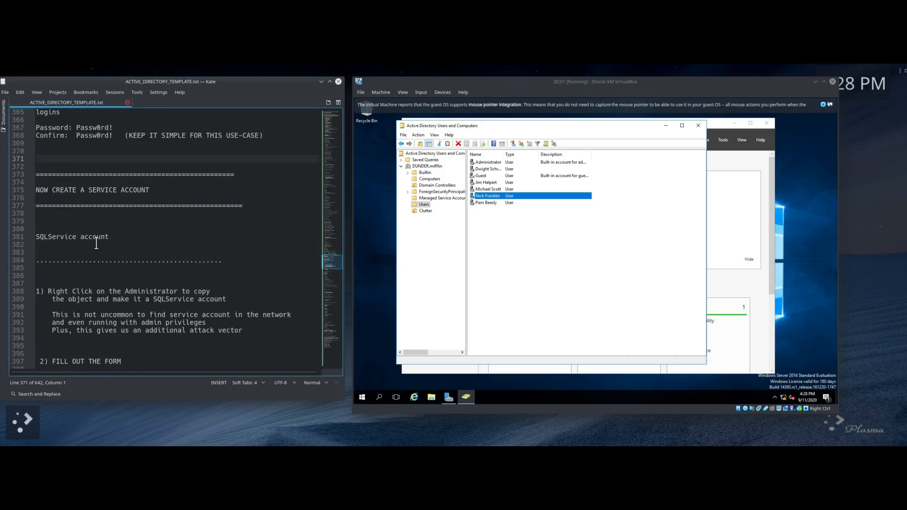
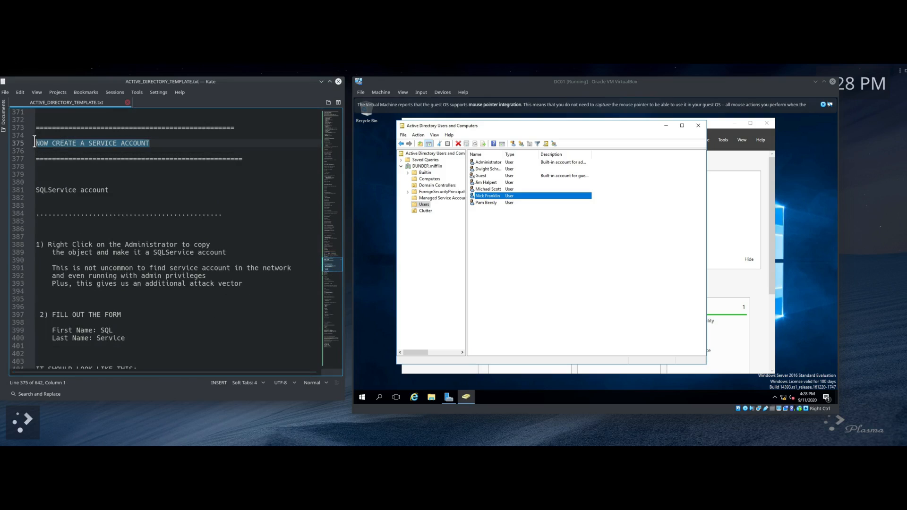
drag(108, 190, 43, 189)
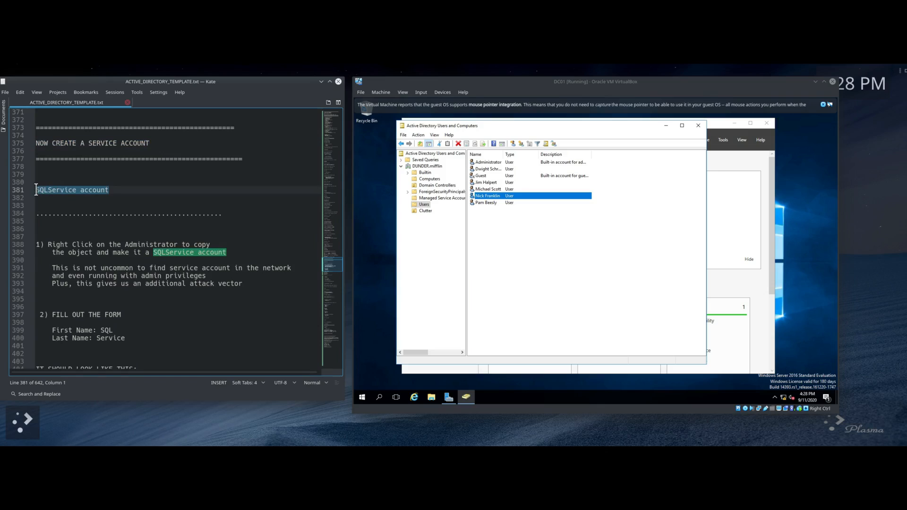
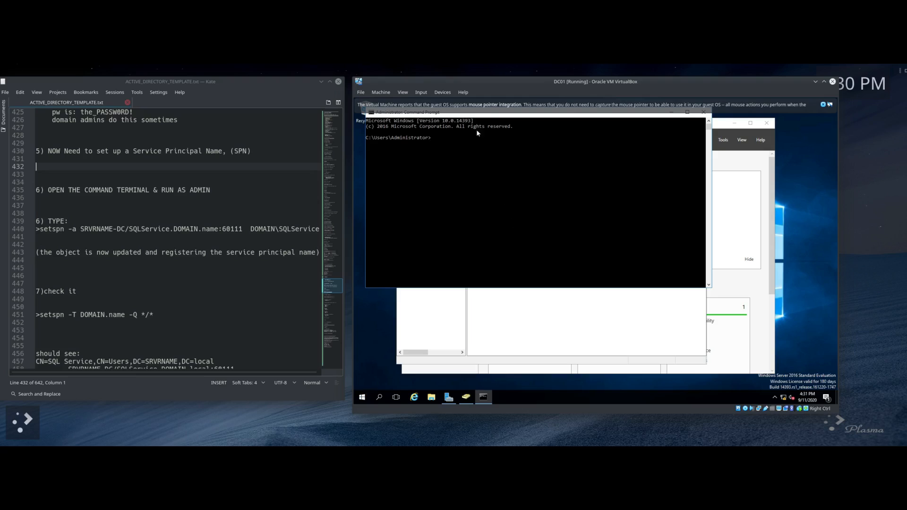
Step: Clear the VM's mouse-integration notice, widen Kate, and select the setspn -a command on line 440
click(824, 105)
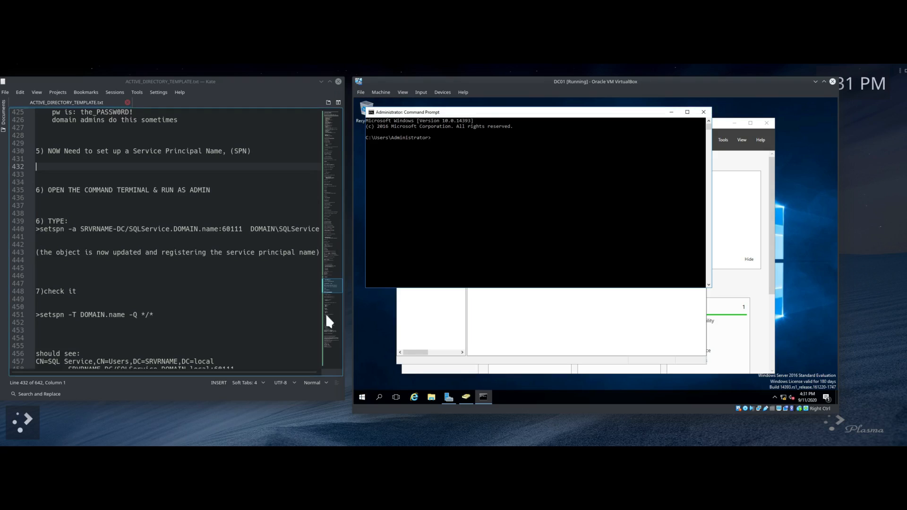
drag(344, 324, 414, 325)
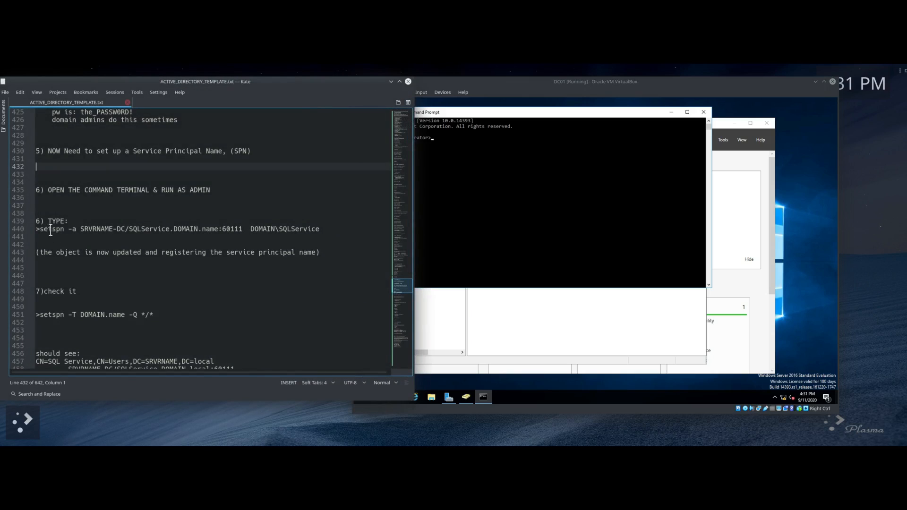
drag(319, 230, 41, 230)
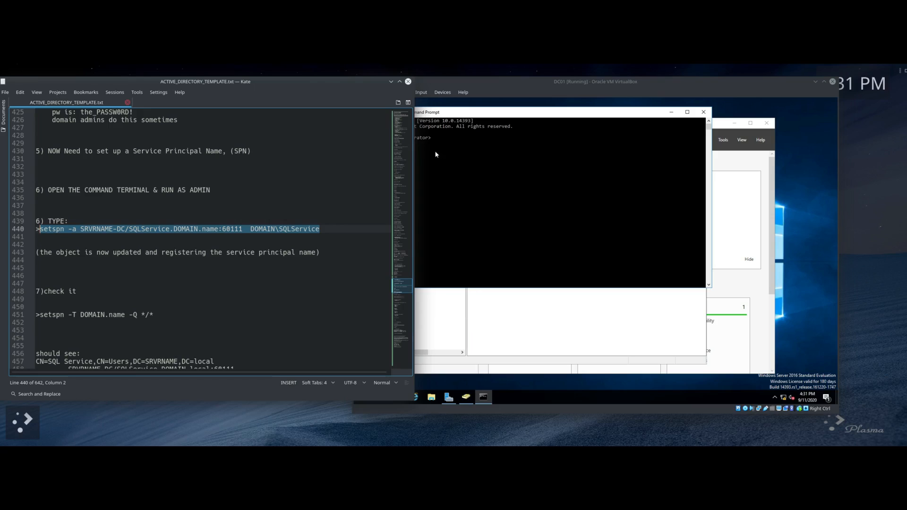
Step: Raise the DC01 VirtualBox window above Kate, shifted slightly right
drag(479, 81, 502, 83)
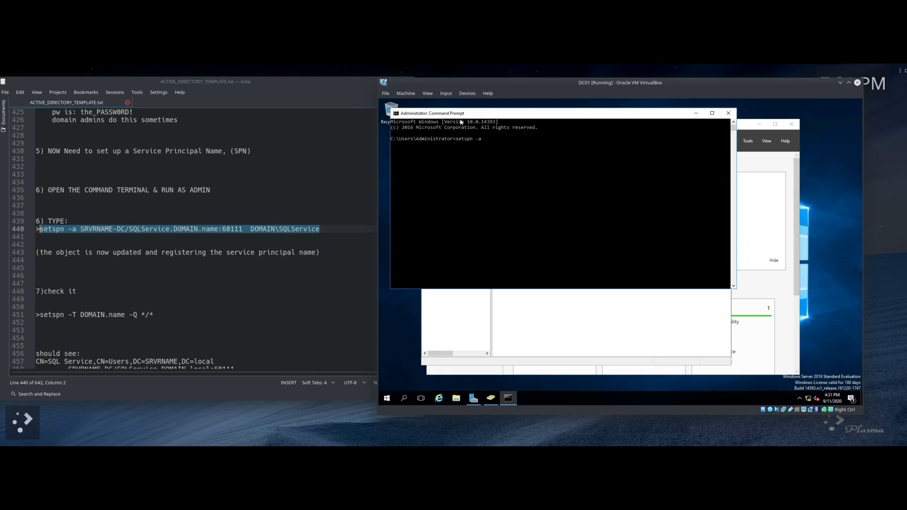
Step: Append the SPN DUNDER-DC/SQLService.DUNDER.mifflin:60111 and the capitalised DUNDER account prefix
text(DUN)
text(DUND)
text(ER.miffli)
text(n:60111 dunde)
key(BackSpace)
key(BackSpace)
key(BackSpace)
key(BackSpace)
text(DUNDER\SQLService)
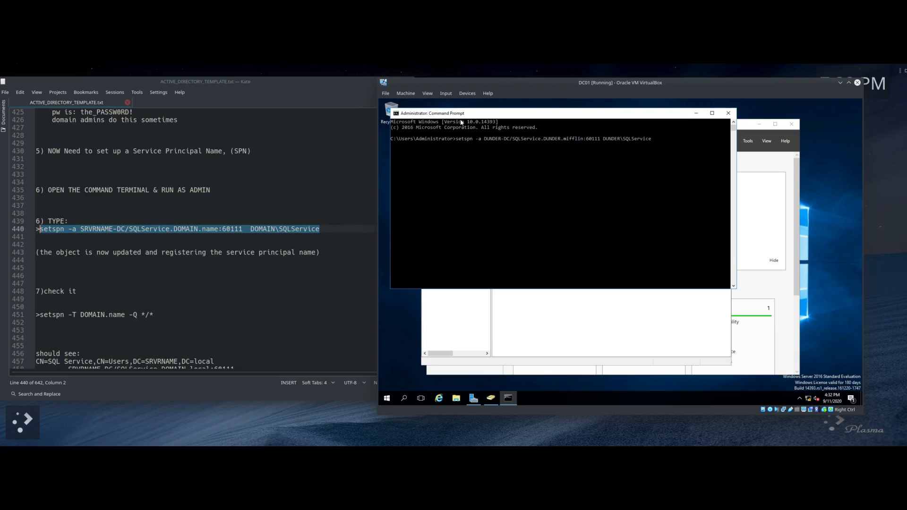
Step: Run setspn -a to register DUNDER-DC/SQLService.DUNDER.mifflin:60111 for DUNDER\SQLService, updating the object
key(Return)
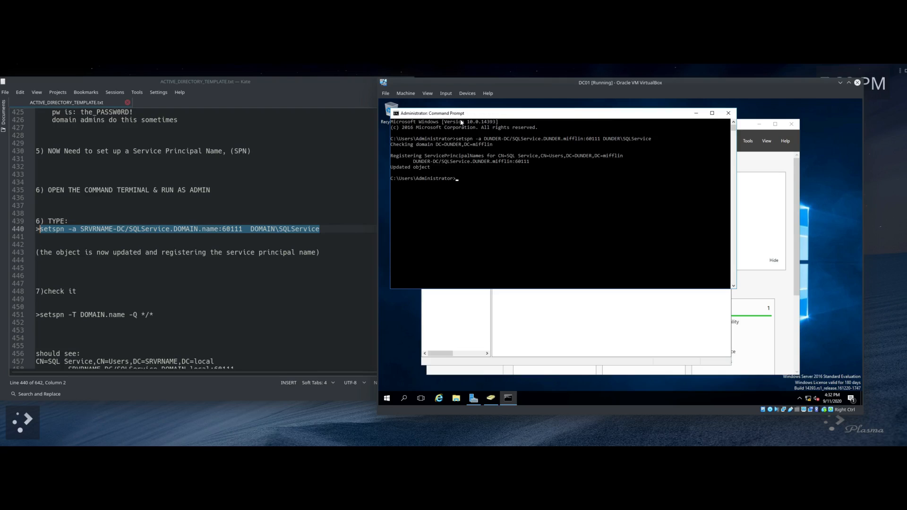
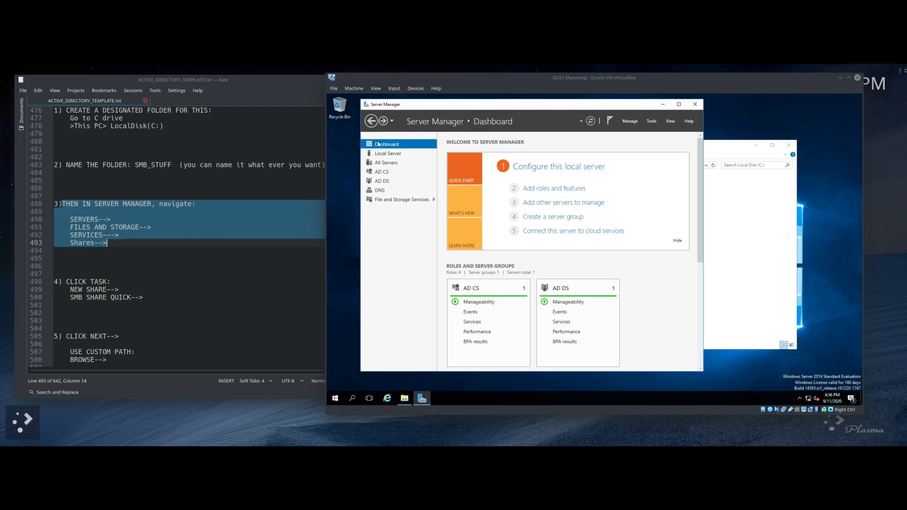
Step: Show the Shares list under File and Storage Services, listing the NETLOGON and SYSVOL shares
click(382, 201)
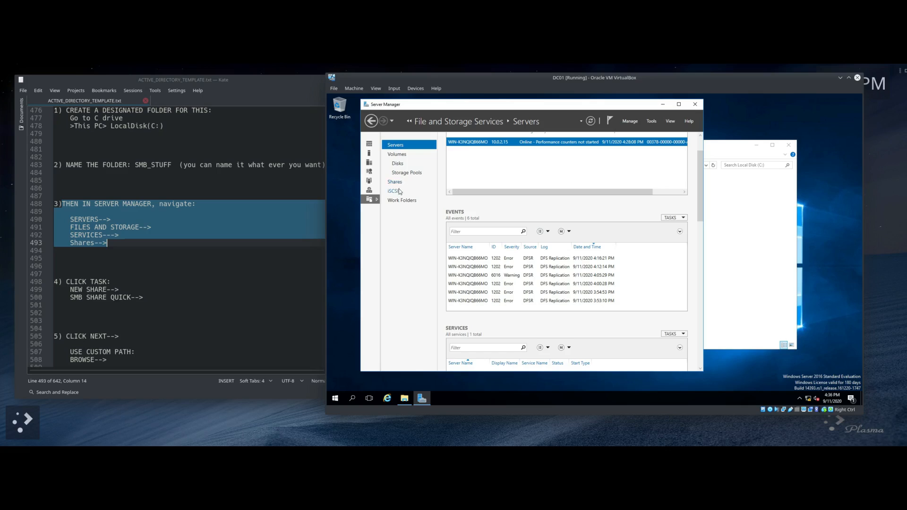
click(397, 183)
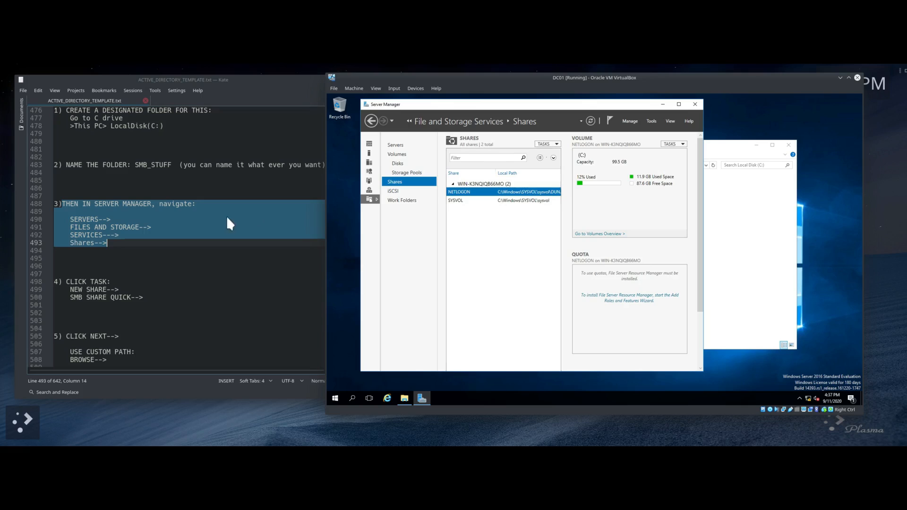
click(153, 263)
scroll(152, 263, down, 5)
drag(55, 165, 149, 189)
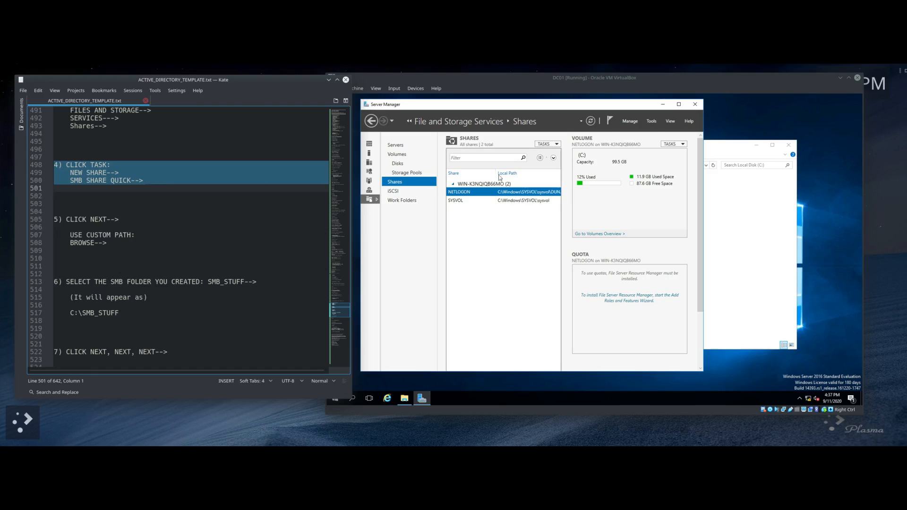
Step: Start a New Share wizard using the SMB Share - Quick profile
click(555, 145)
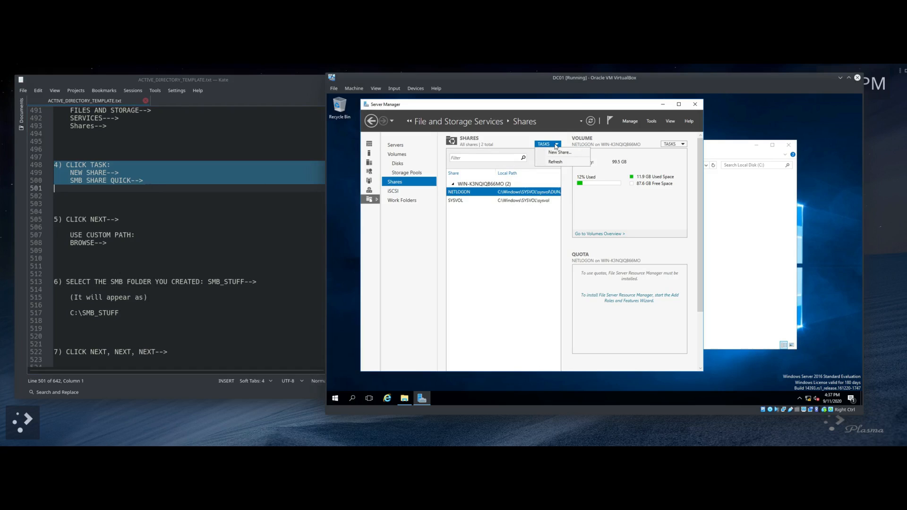
click(560, 152)
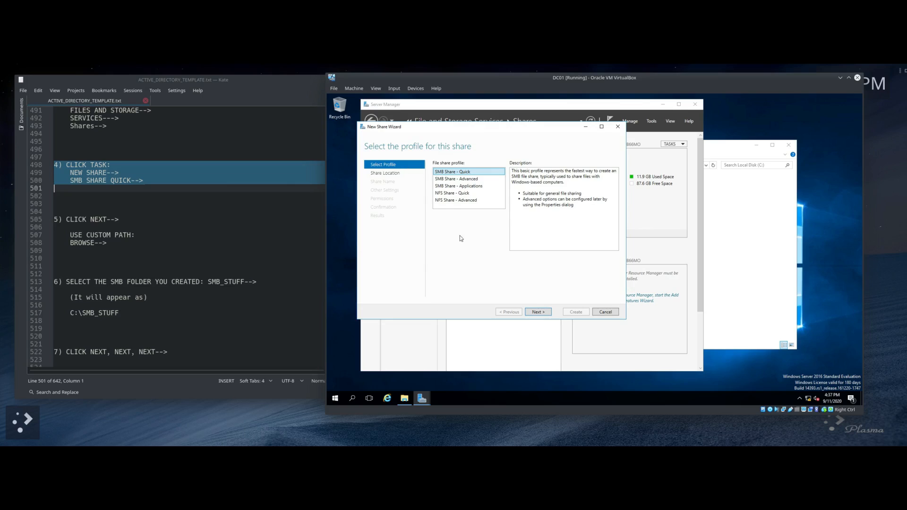
click(538, 312)
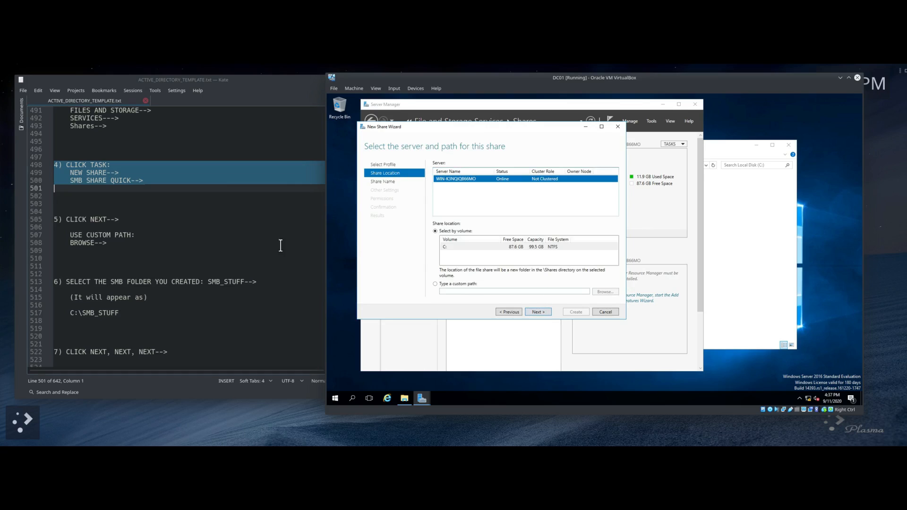
scroll(118, 212, down, 1)
scroll(119, 212, down, 1)
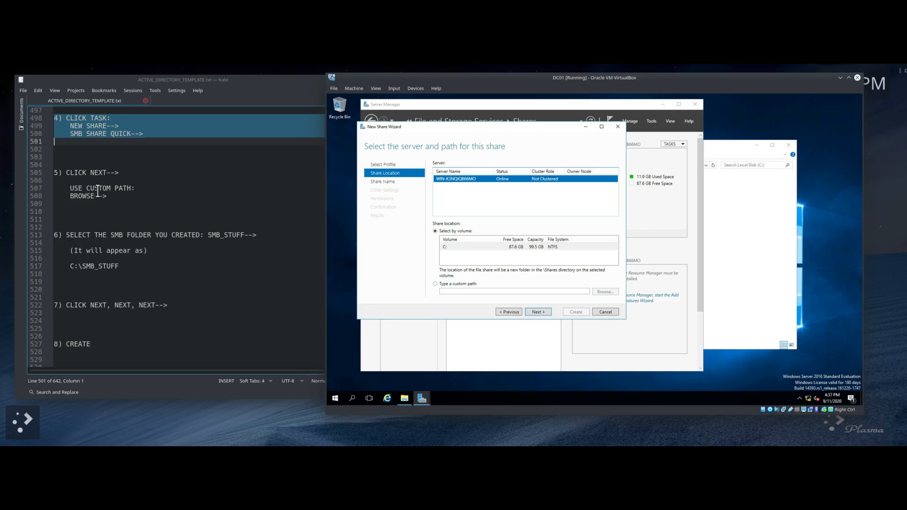
Step: Set the share location to the custom path C:\SMB_STUFF and continue to the share name
click(435, 285)
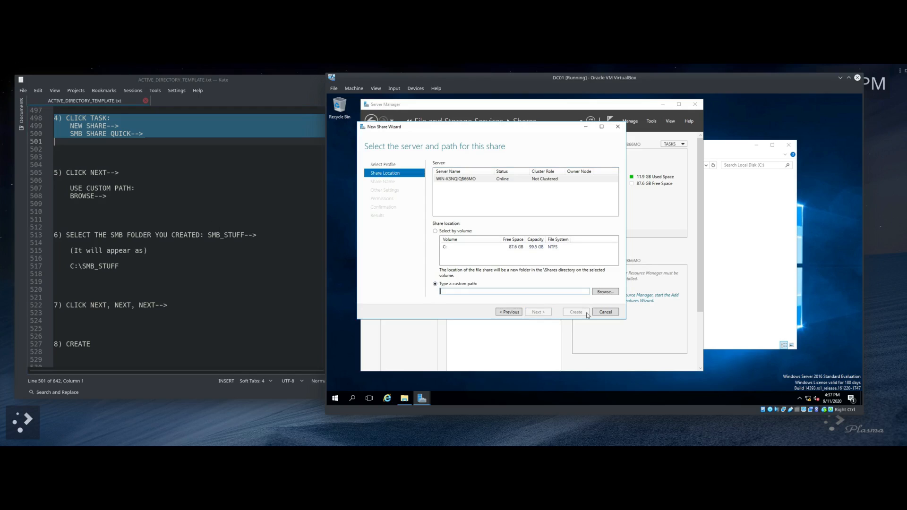
click(607, 291)
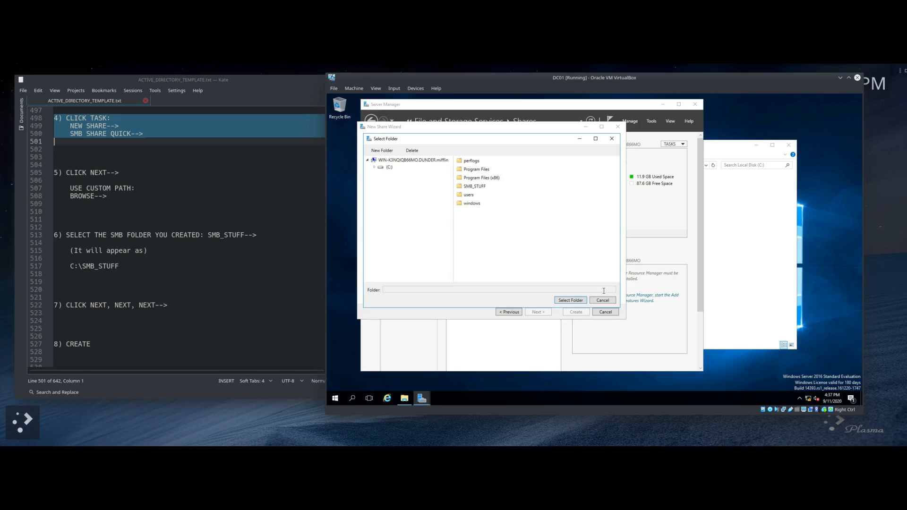
scroll(142, 222, down, 3)
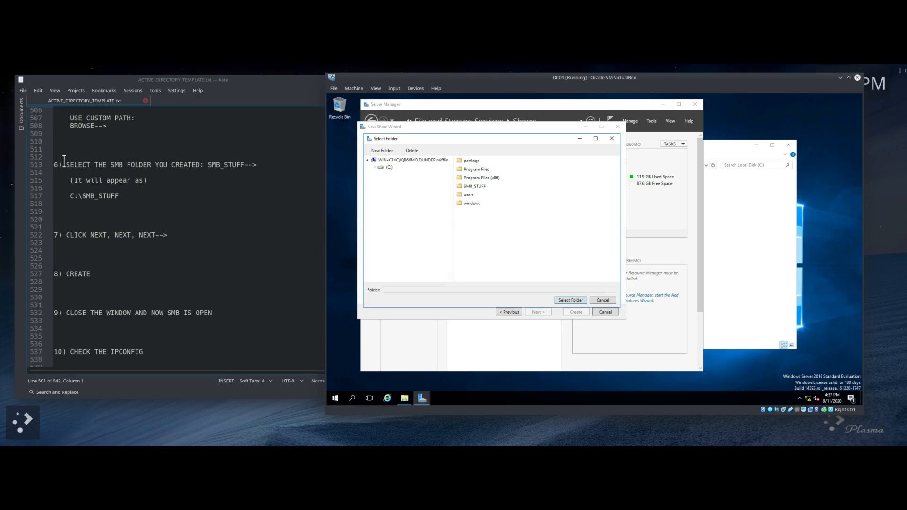
drag(54, 164, 190, 200)
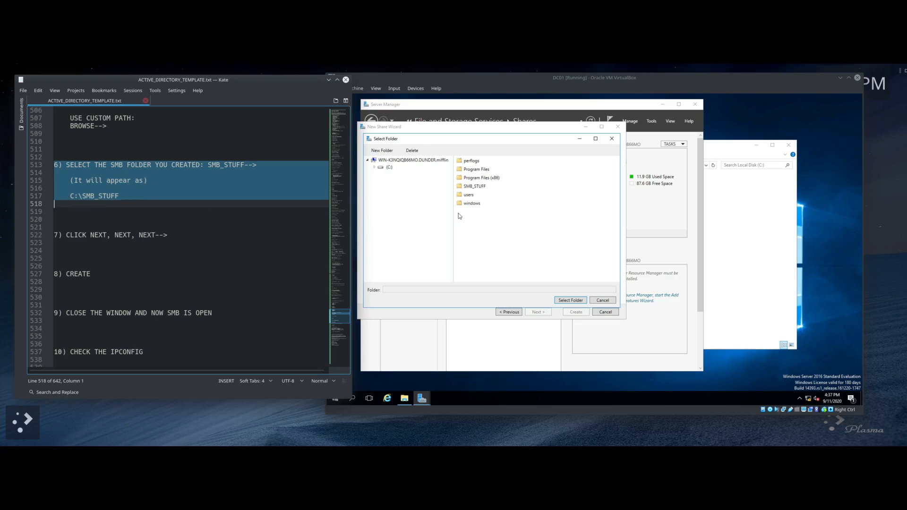
click(470, 187)
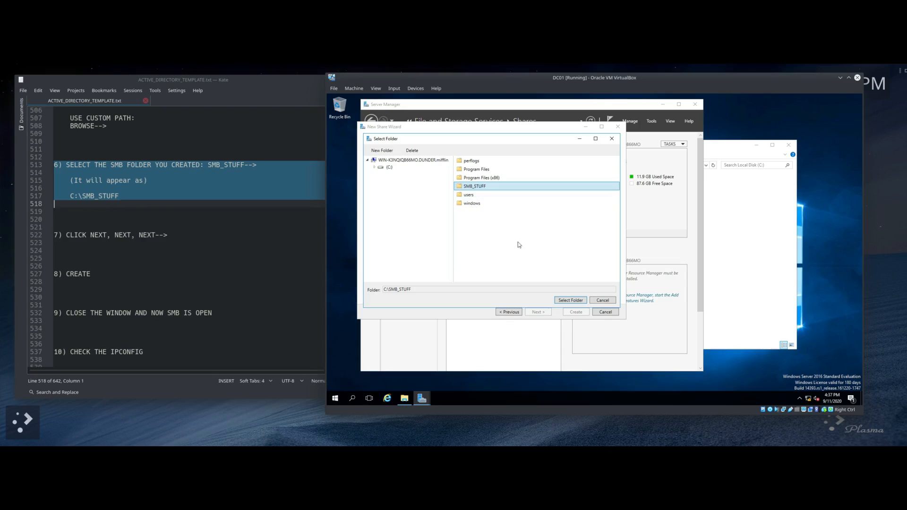
click(571, 301)
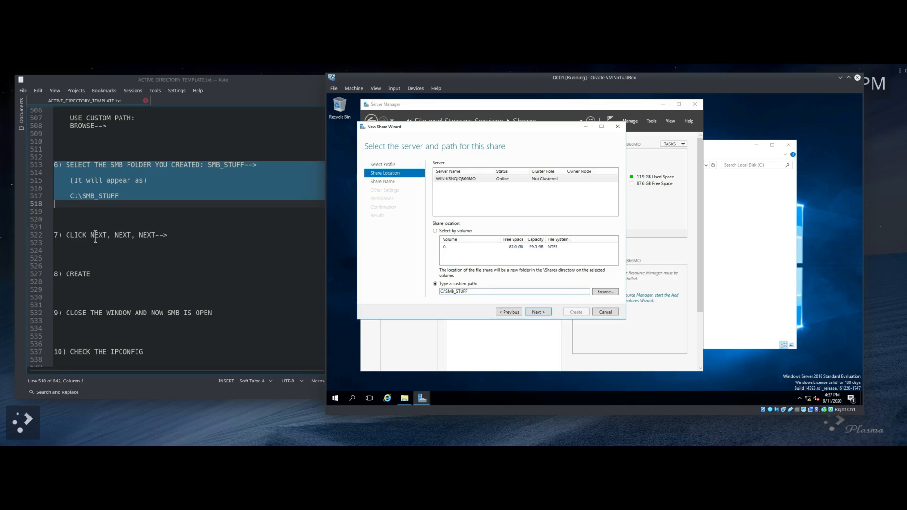
click(540, 312)
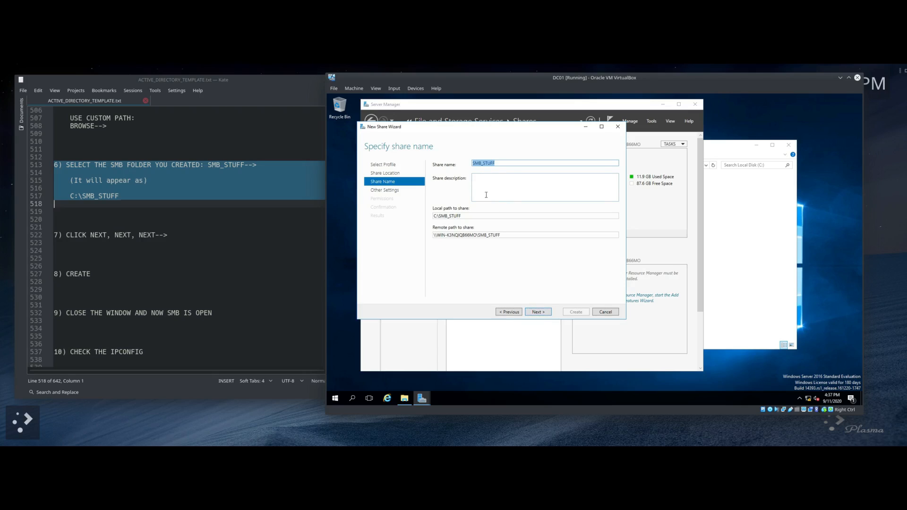
click(480, 179)
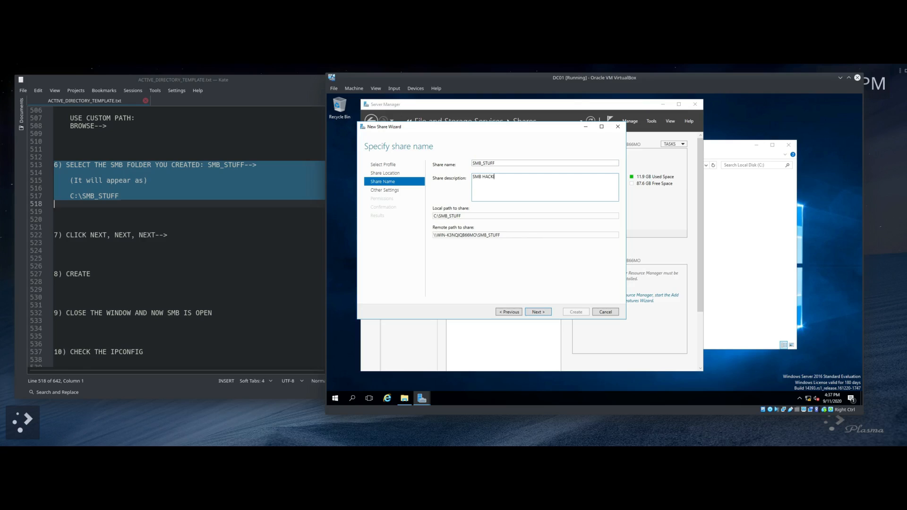
Step: Change the share description to 'SMB hacking'
key(BackSpace)
key(BackSpace)
key(BackSpace)
text(hacking)
click(538, 313)
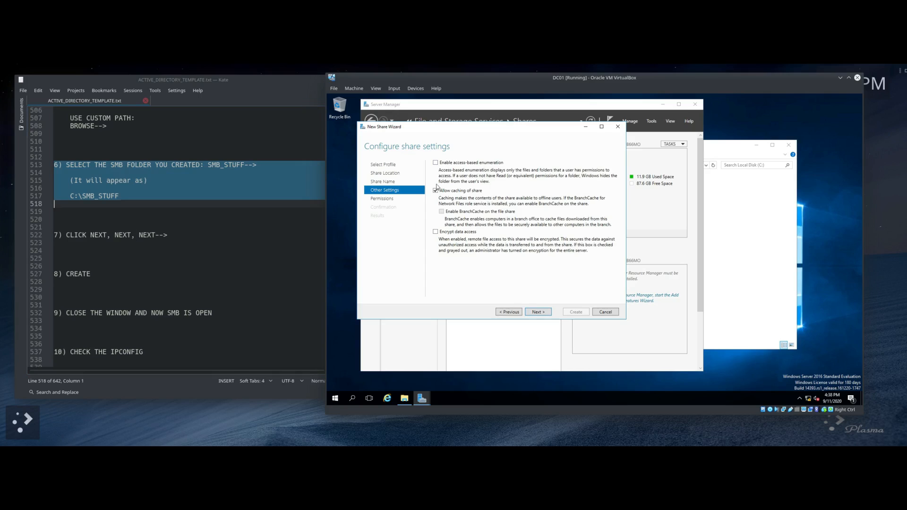
Step: Keep the default settings and permissions, and create the SMB_STUFF share
click(538, 313)
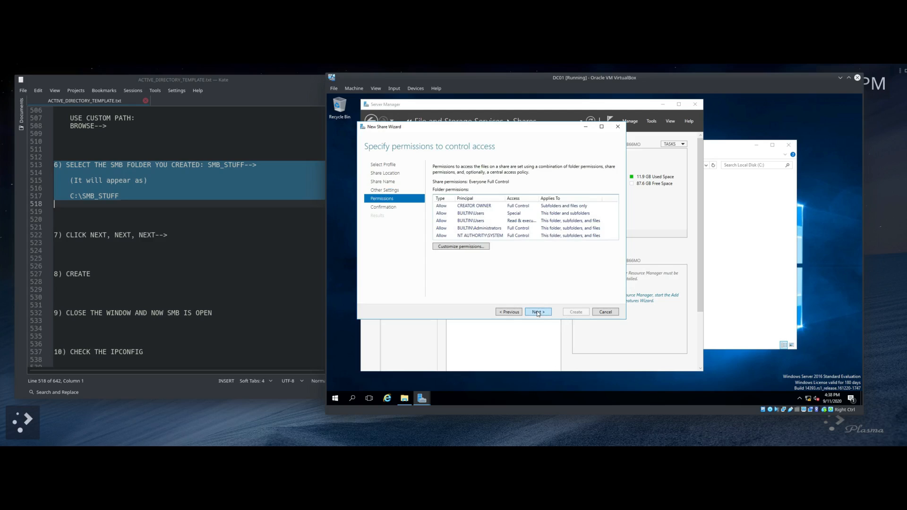
scroll(269, 232, down, 3)
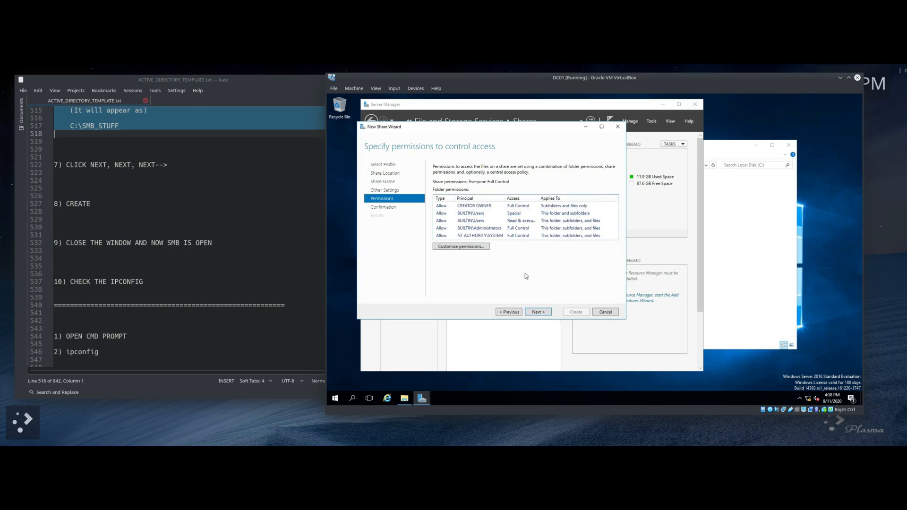
click(542, 313)
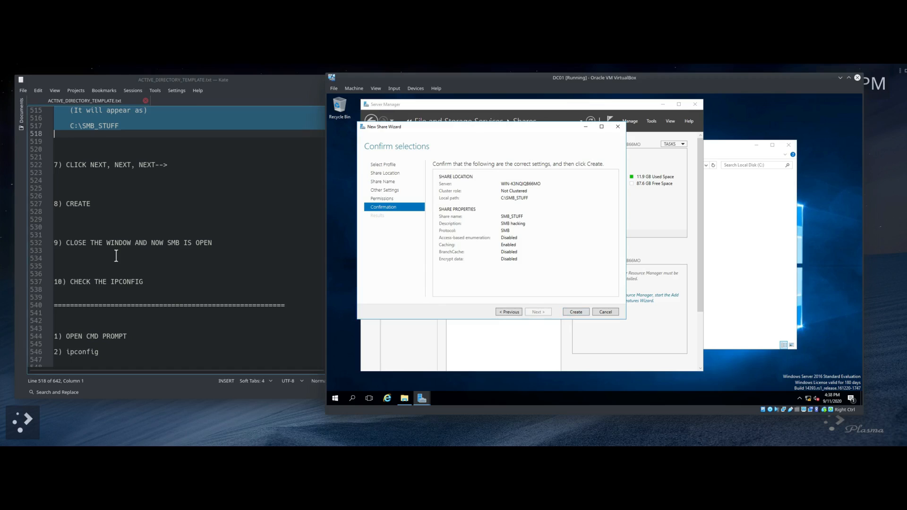
drag(55, 204, 111, 204)
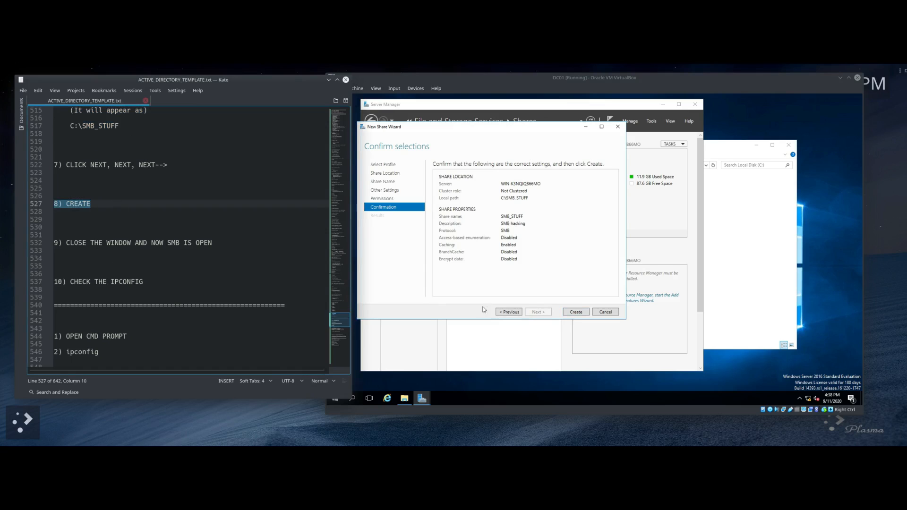
click(572, 313)
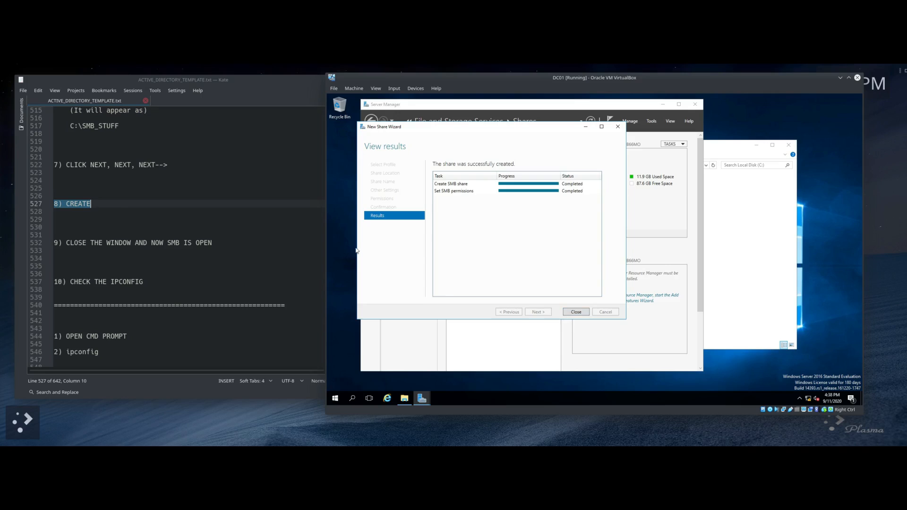
Step: Close the finished share wizard, minimize Server Manager, and close the Local Disk (C:) window
scroll(222, 210, down, 3)
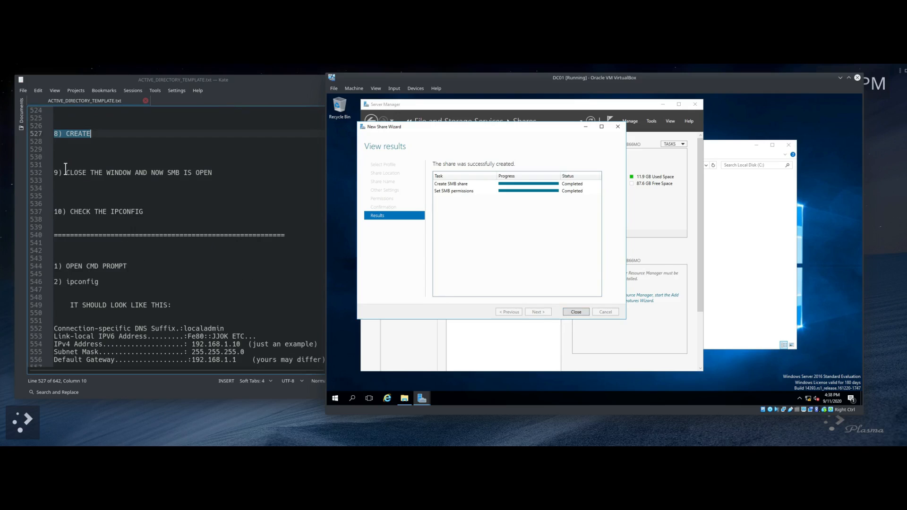
drag(62, 173, 214, 184)
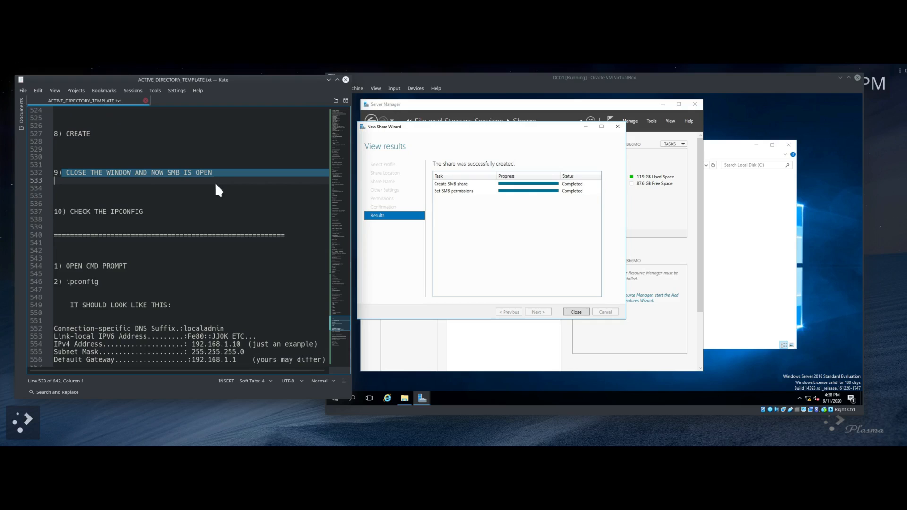
click(70, 211)
drag(70, 211, 176, 219)
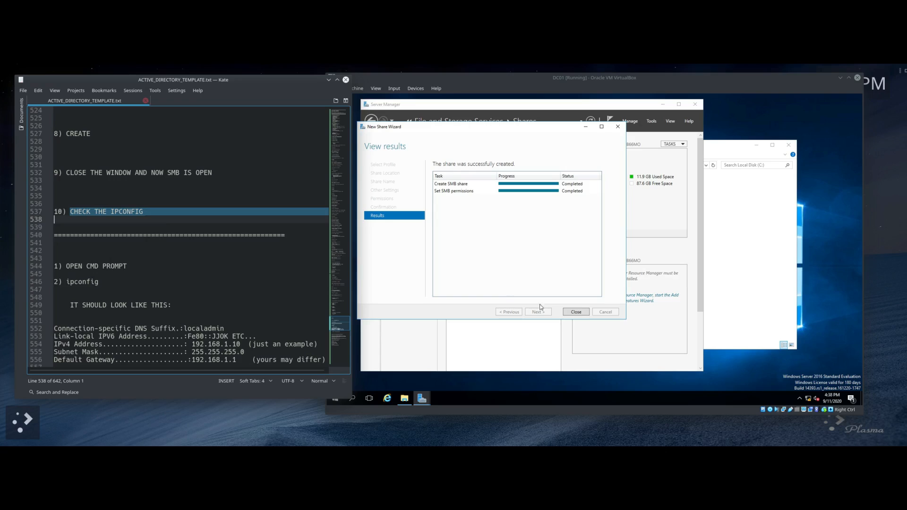
click(575, 313)
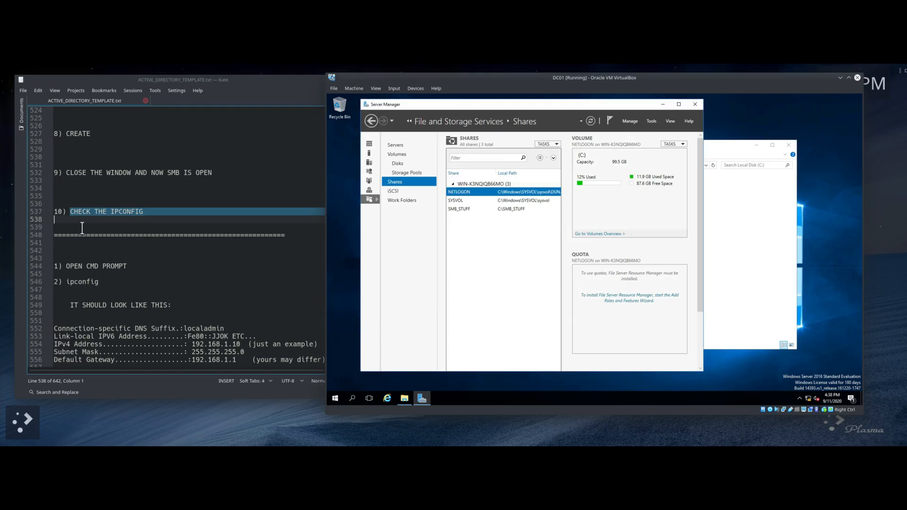
click(663, 105)
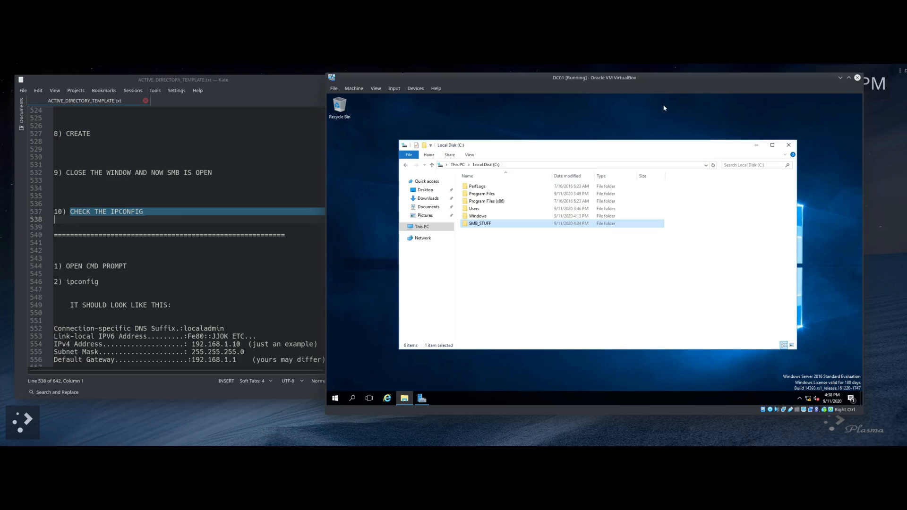
click(789, 145)
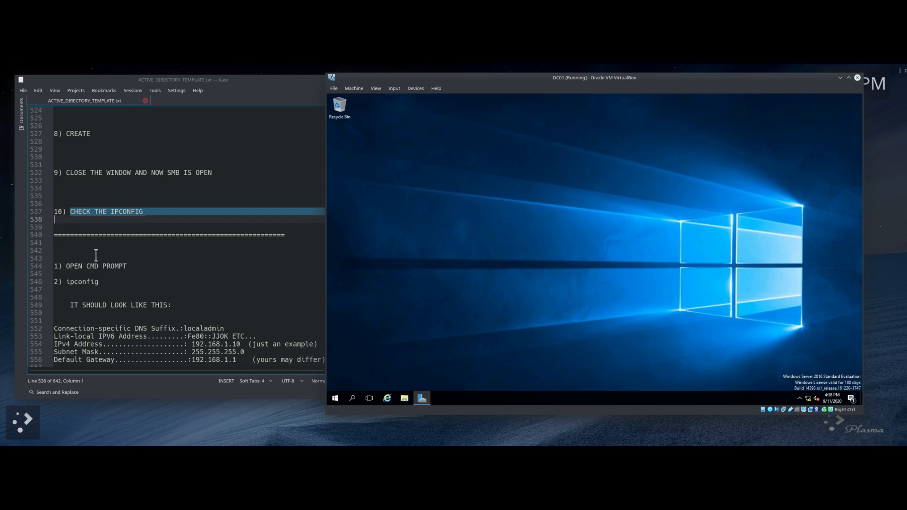
click(335, 400)
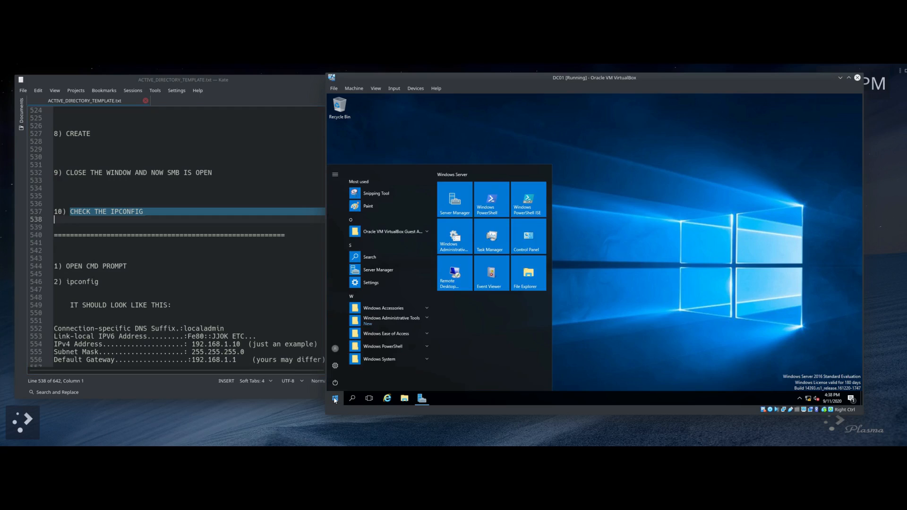
text(cm,d)
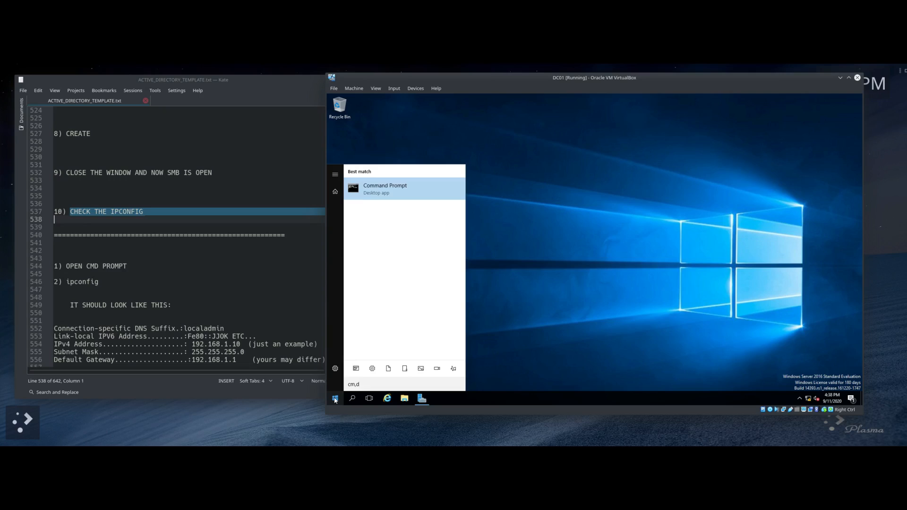
key(Return)
text(ip)
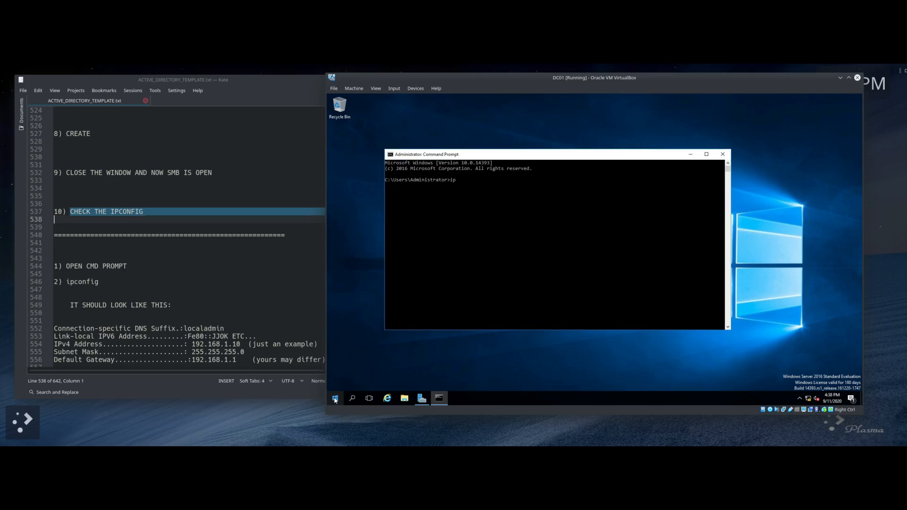
text(config)
key(Return)
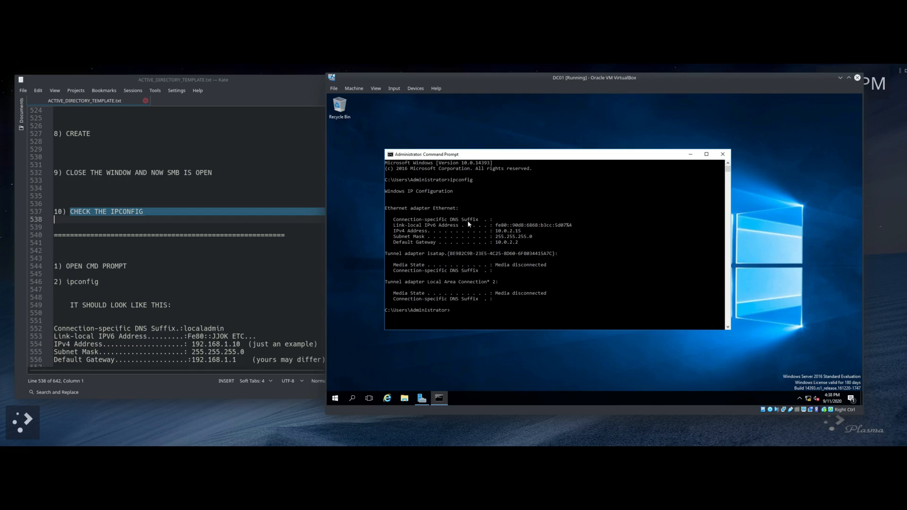
scroll(100, 258, down, 3)
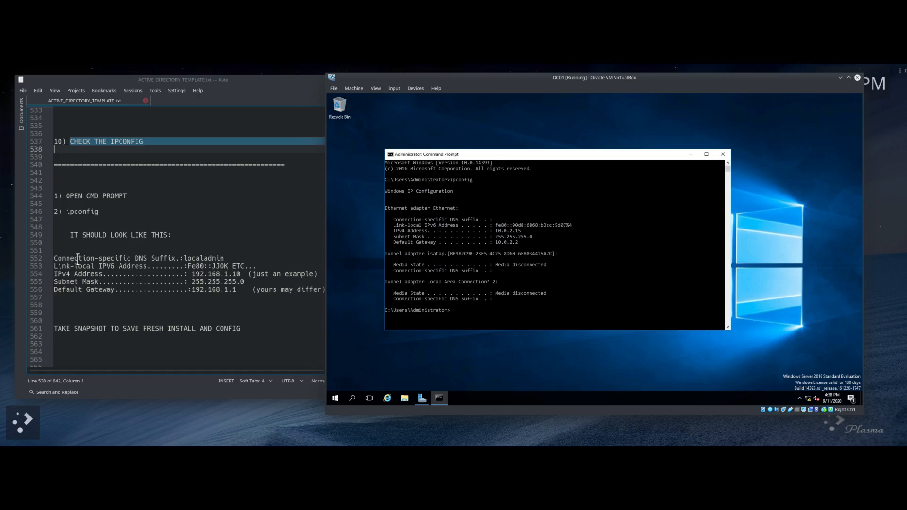
click(257, 101)
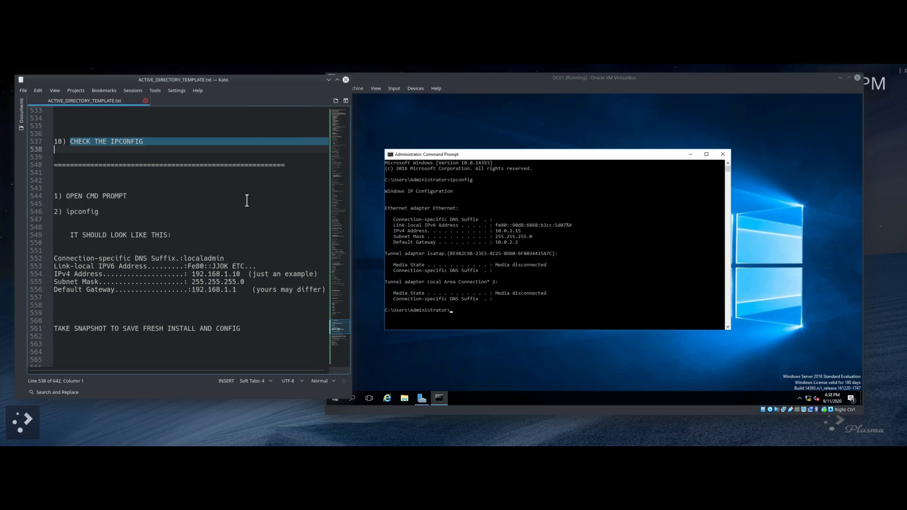
drag(54, 259, 299, 287)
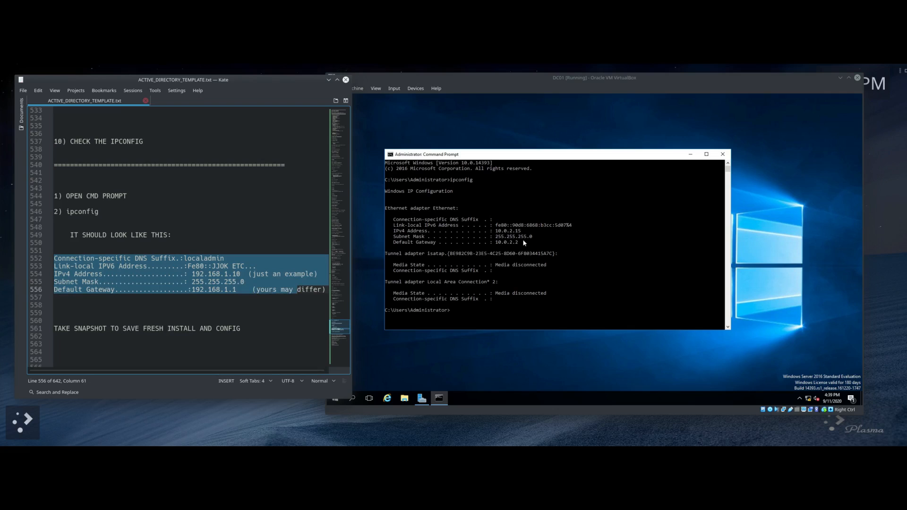
click(511, 232)
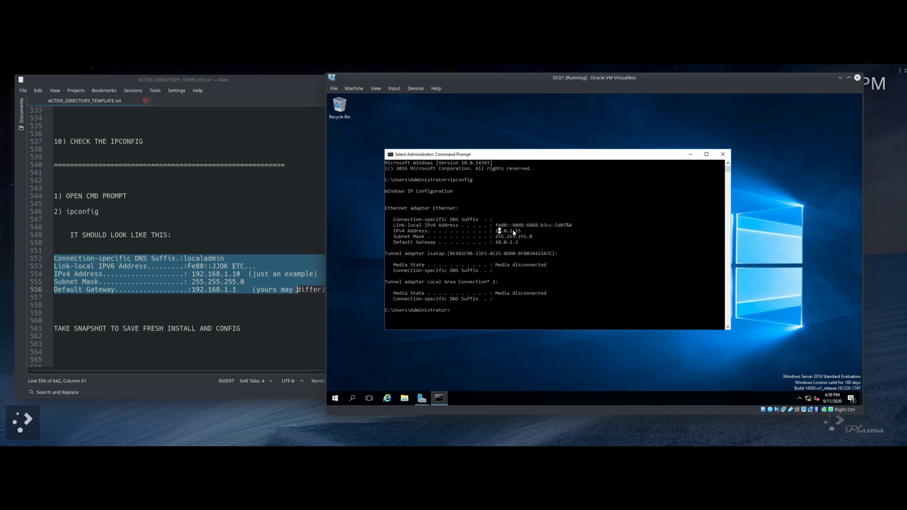
click(505, 217)
Step: Switch from the setup notes back to the DC01 virtual machine window
click(252, 219)
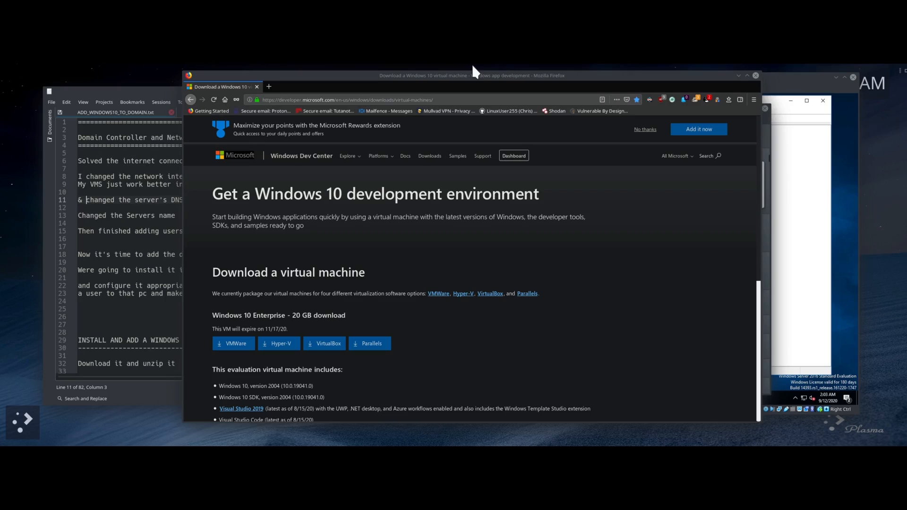
click(785, 77)
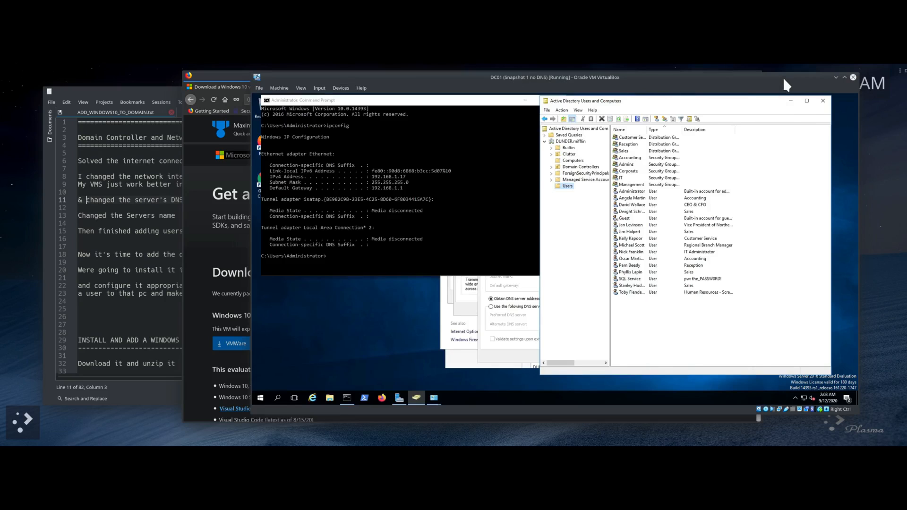
Step: Confirm DC01's Adapter 1 is set to Bridged Adapter in its VirtualBox Network settings
click(140, 87)
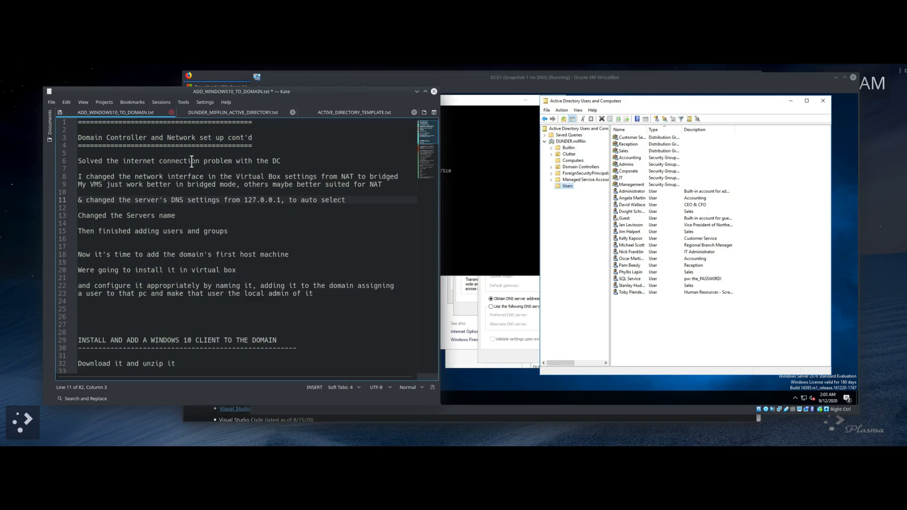
click(559, 74)
mouse_move(384, 444)
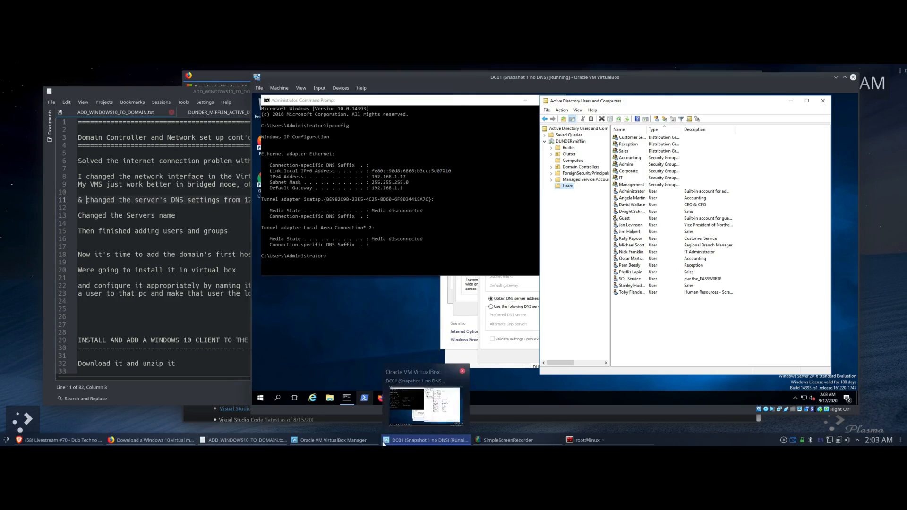
click(333, 440)
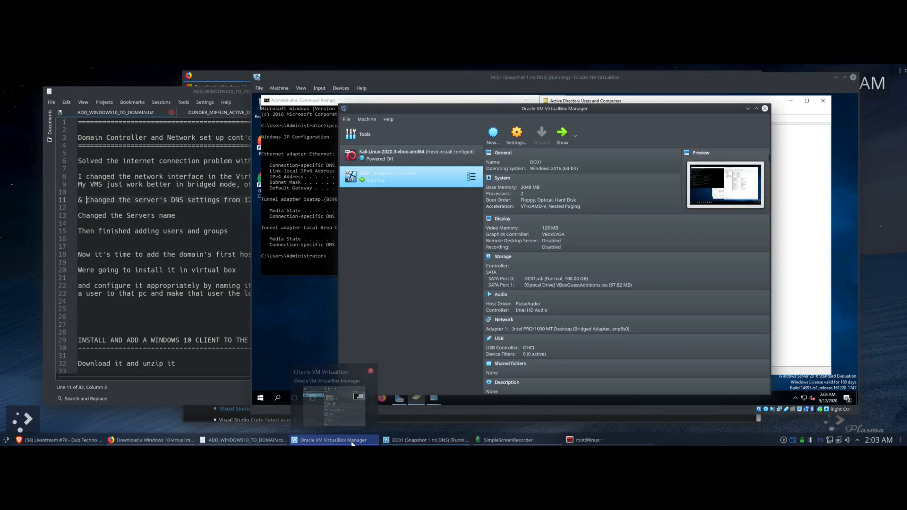
click(516, 132)
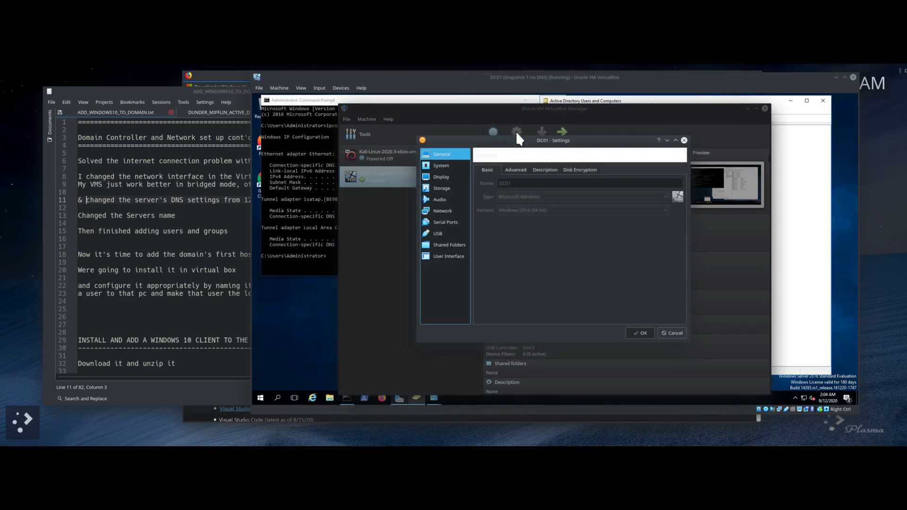
click(445, 209)
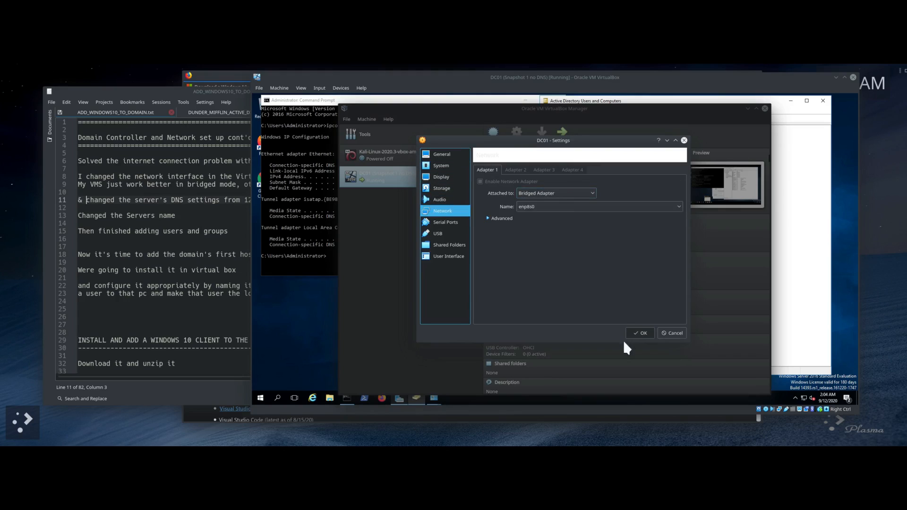
click(641, 332)
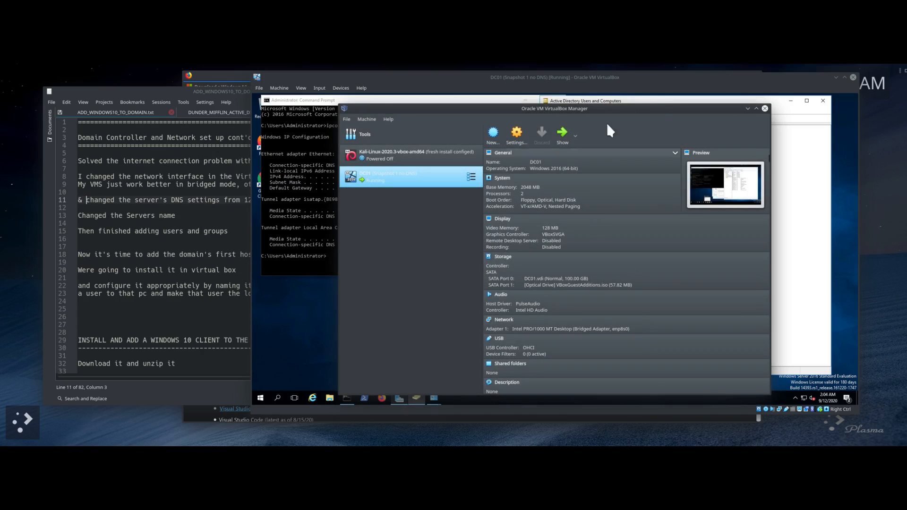
click(748, 108)
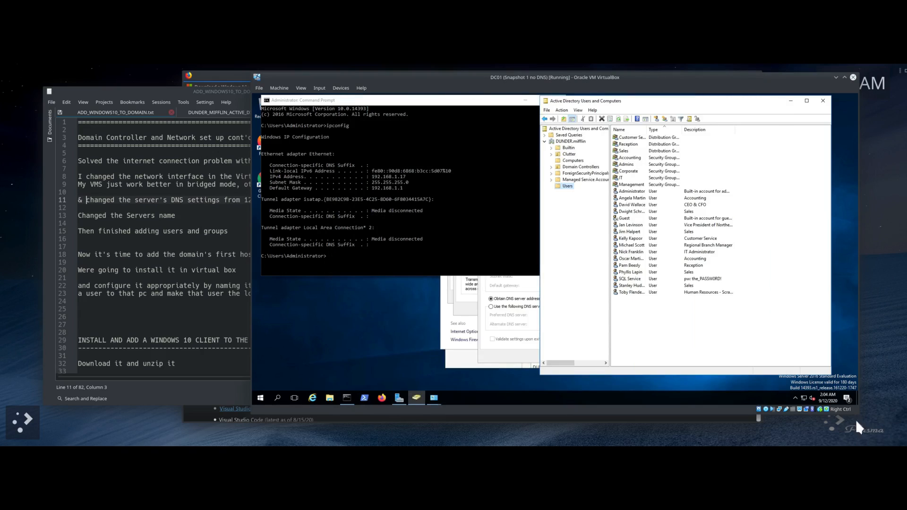
Step: Compare DC01's IPv4 Properties with the ipconfig address 192.168.1.17, subnet and gateway
click(515, 358)
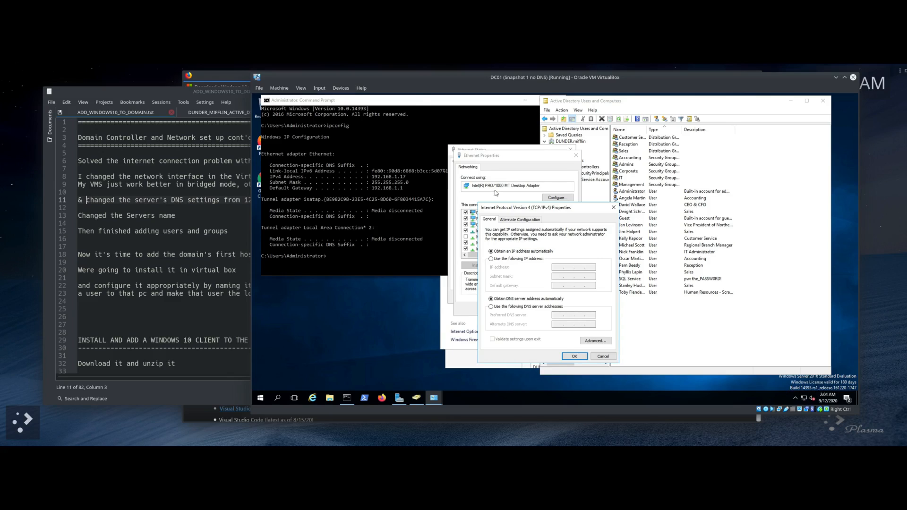
click(414, 101)
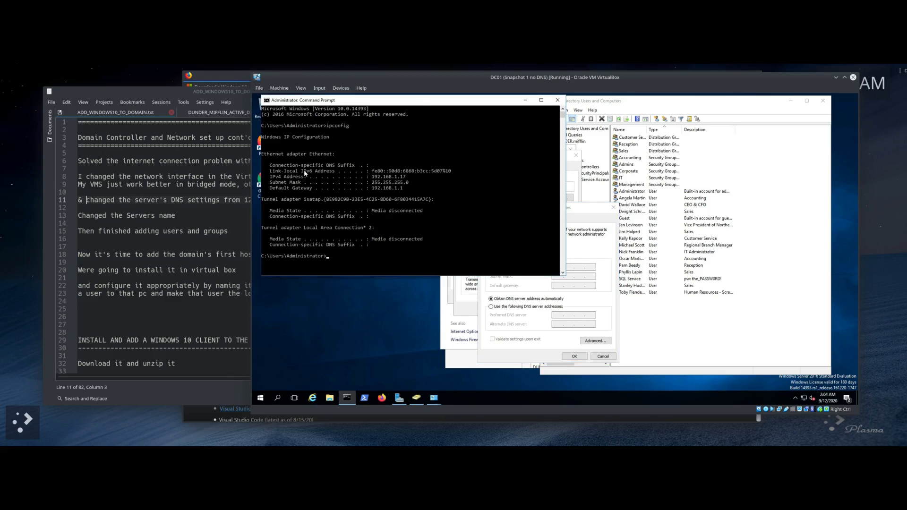
drag(366, 174, 416, 188)
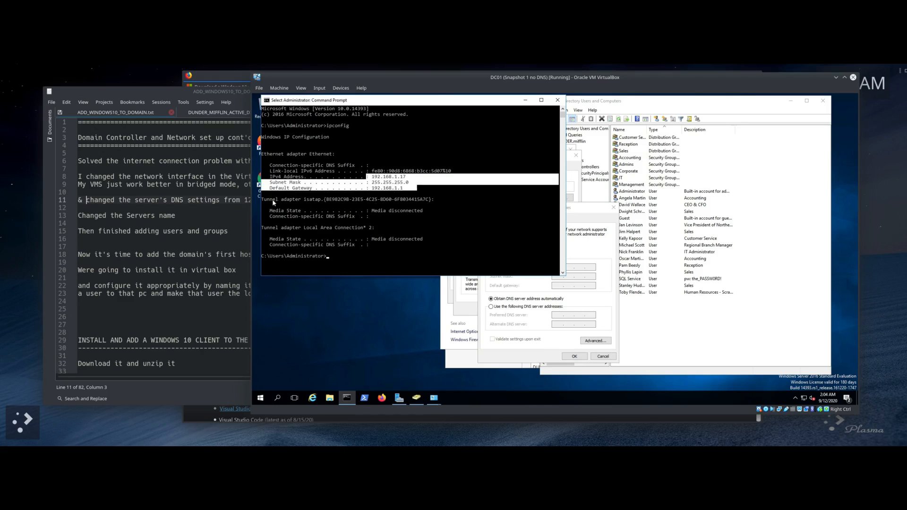
drag(270, 198, 374, 229)
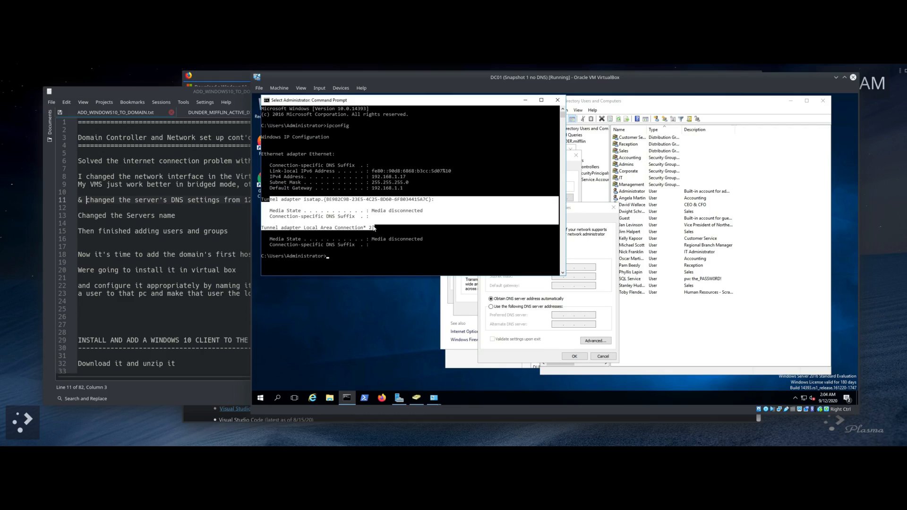
click(384, 194)
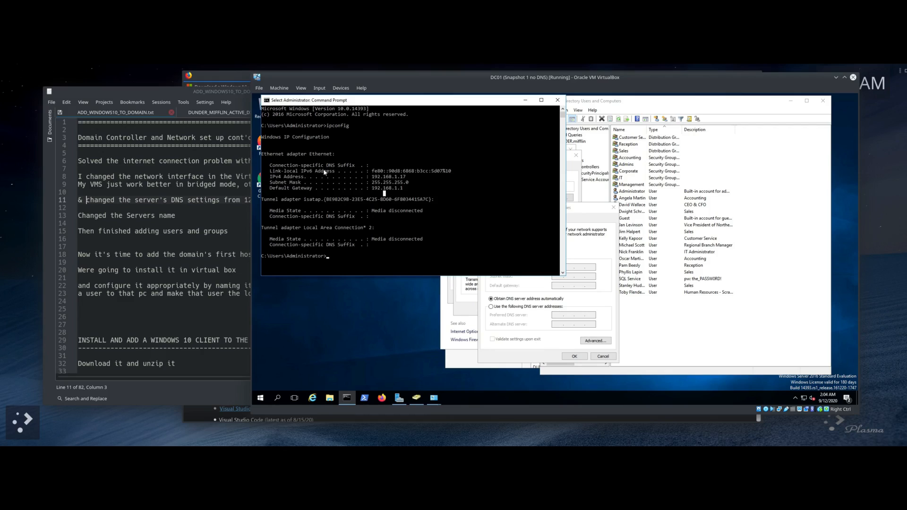
drag(408, 177, 370, 177)
click(489, 328)
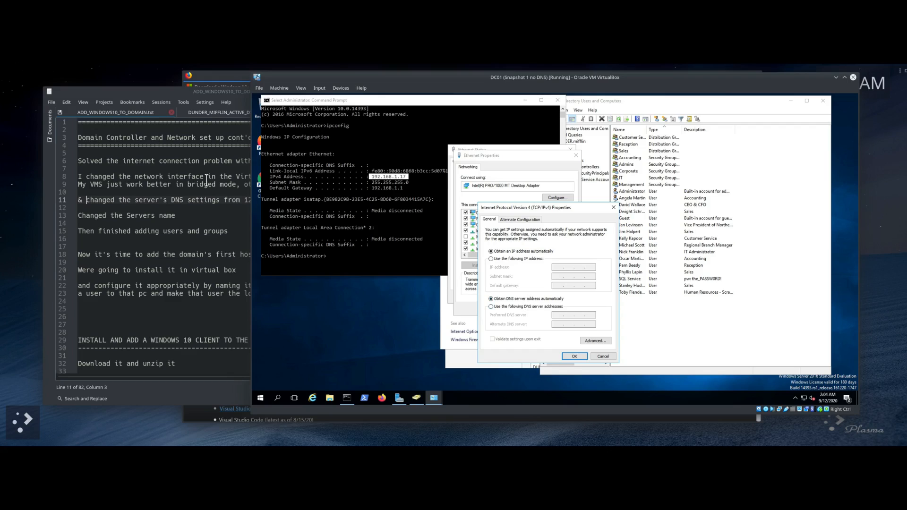
Step: Cancel IPv4 Properties and close the Ethernet Properties and Ethernet Status dialogs
click(172, 89)
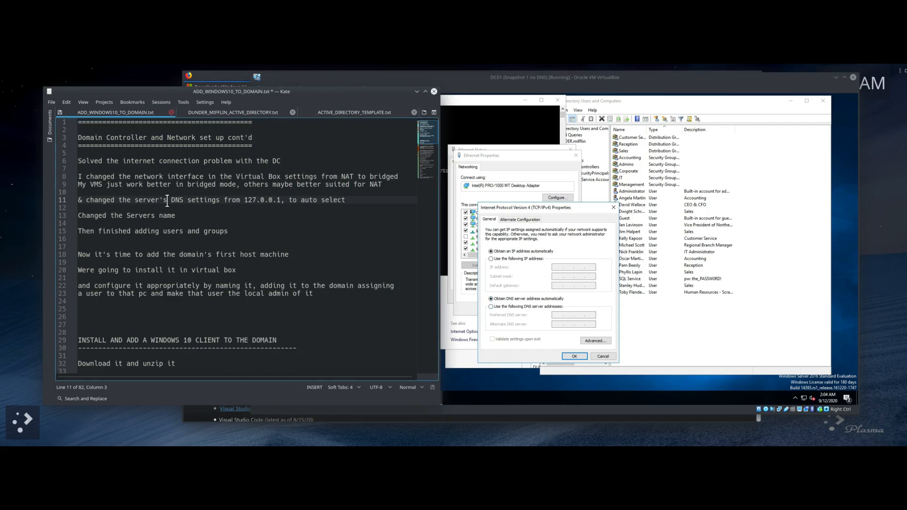
scroll(167, 202, down, 4)
scroll(167, 203, down, 5)
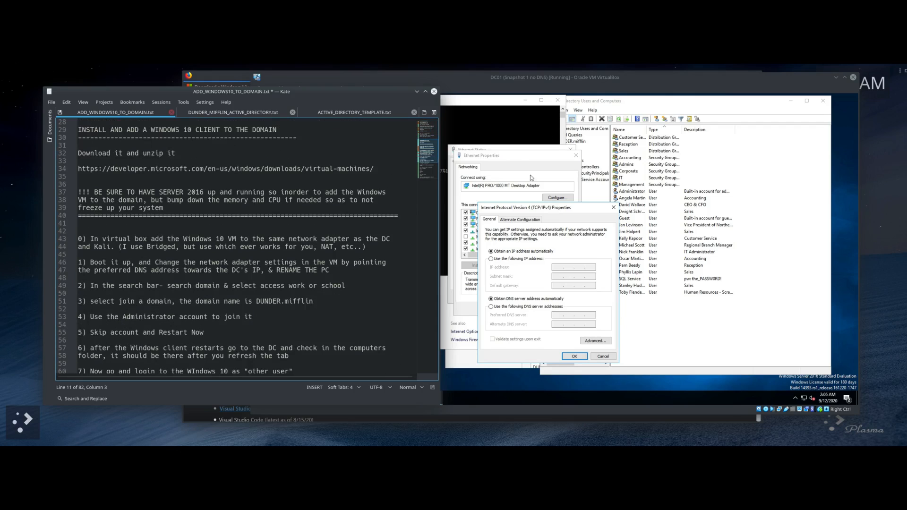
click(602, 358)
click(574, 313)
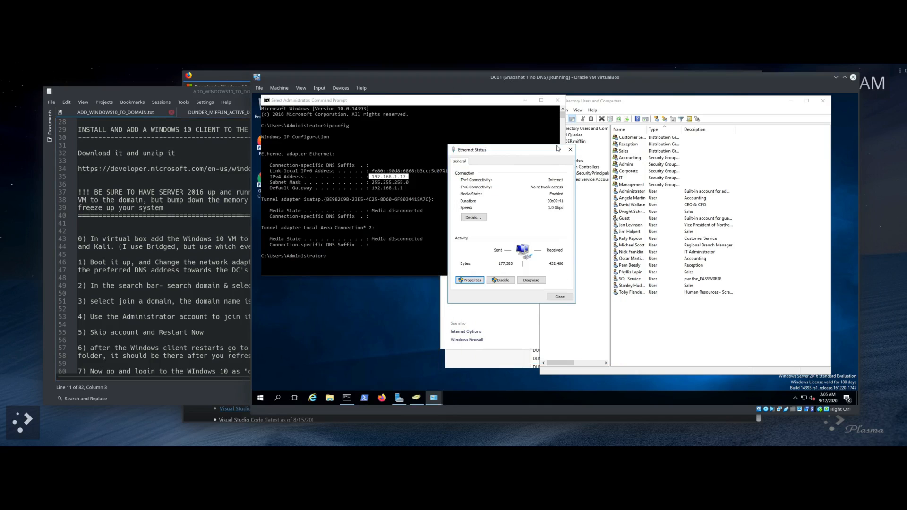
click(570, 150)
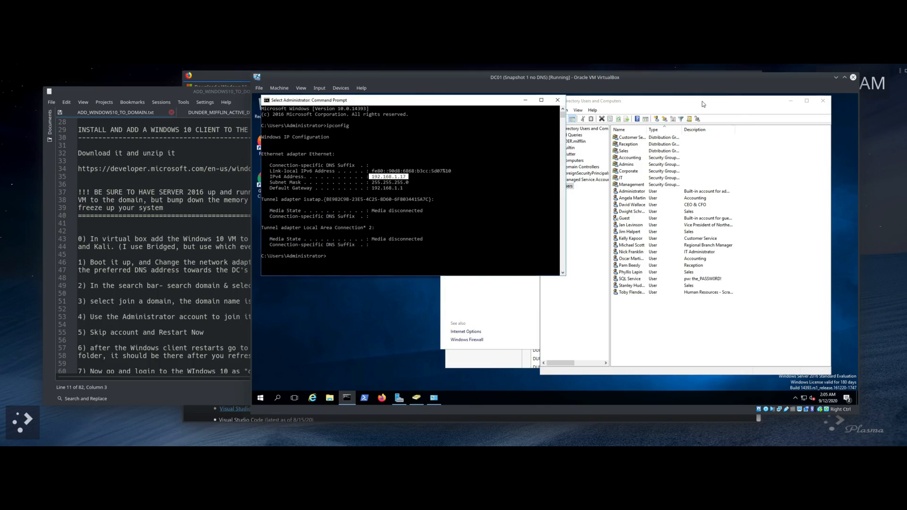
Step: Minimize Active Directory Users and Computers and close the Network and Sharing Center
drag(673, 104, 506, 106)
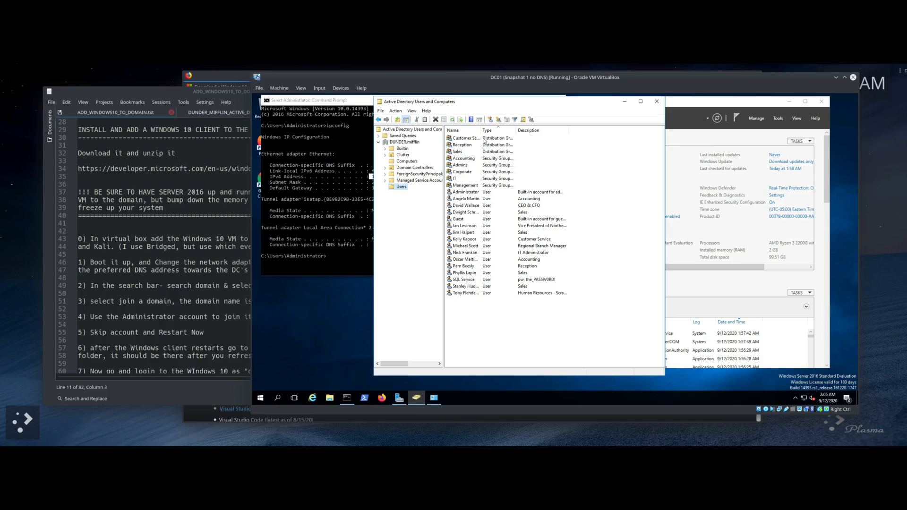
drag(569, 114, 658, 123)
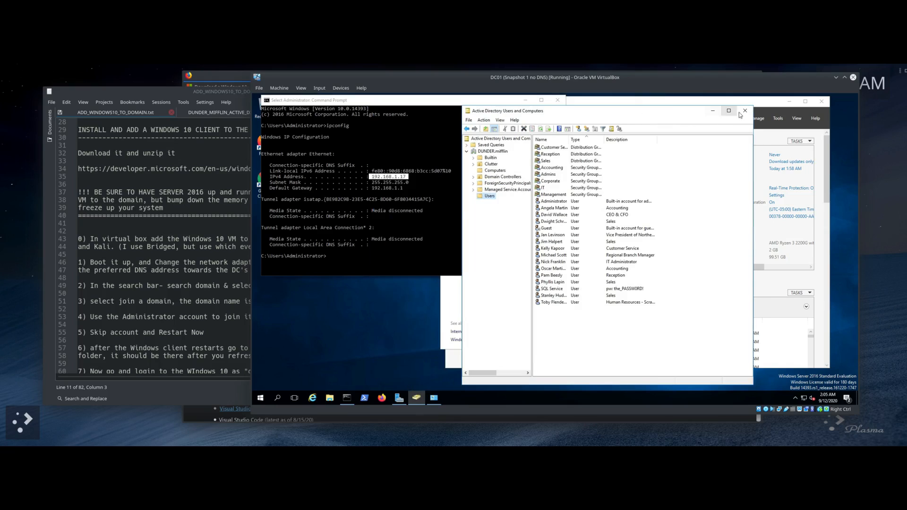
click(714, 111)
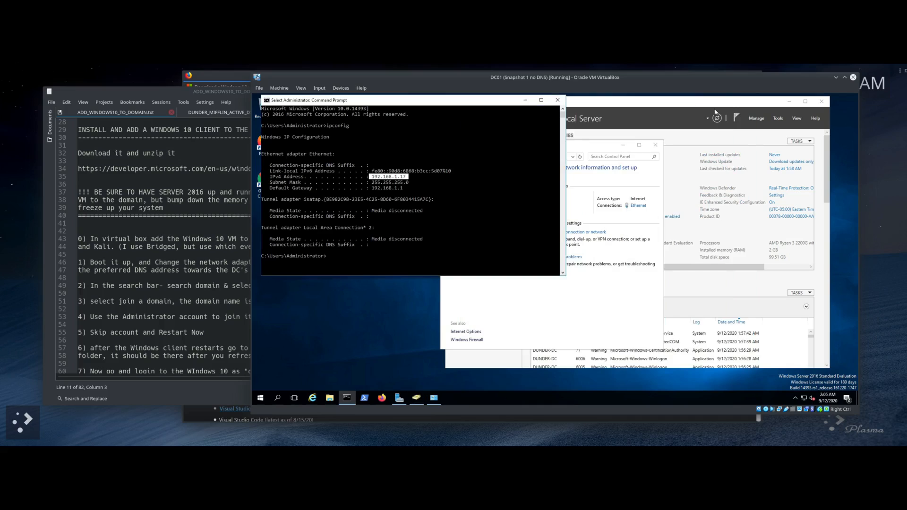
click(604, 149)
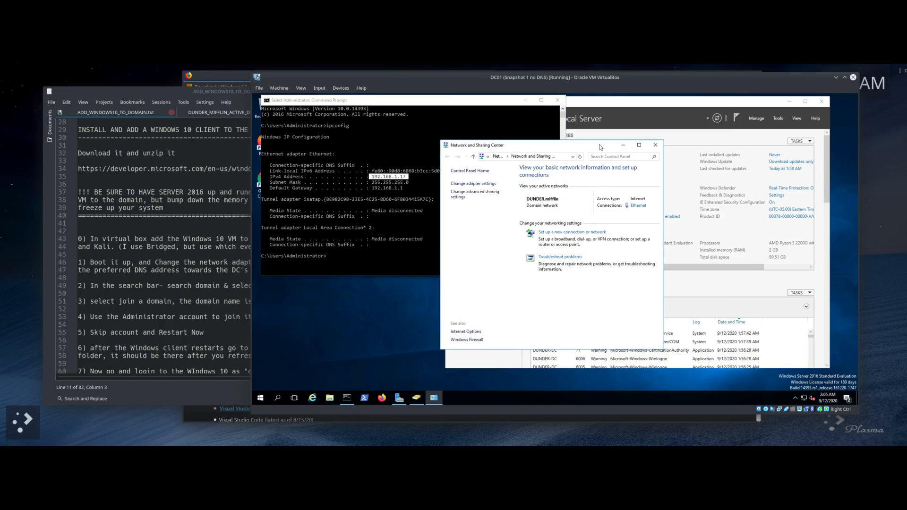
click(656, 145)
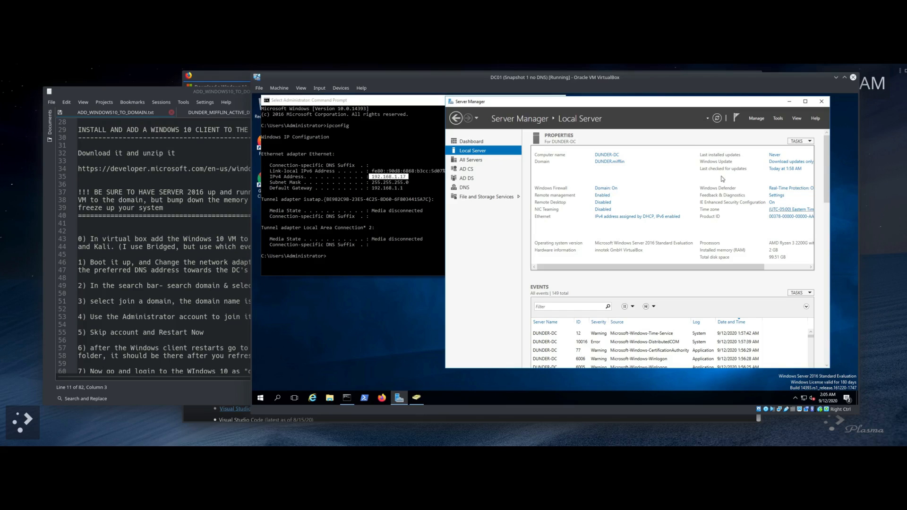
Step: Minimize Server Manager and the DC01 window, review DC01 in VirtualBox Manager, and raise Firefox
click(790, 102)
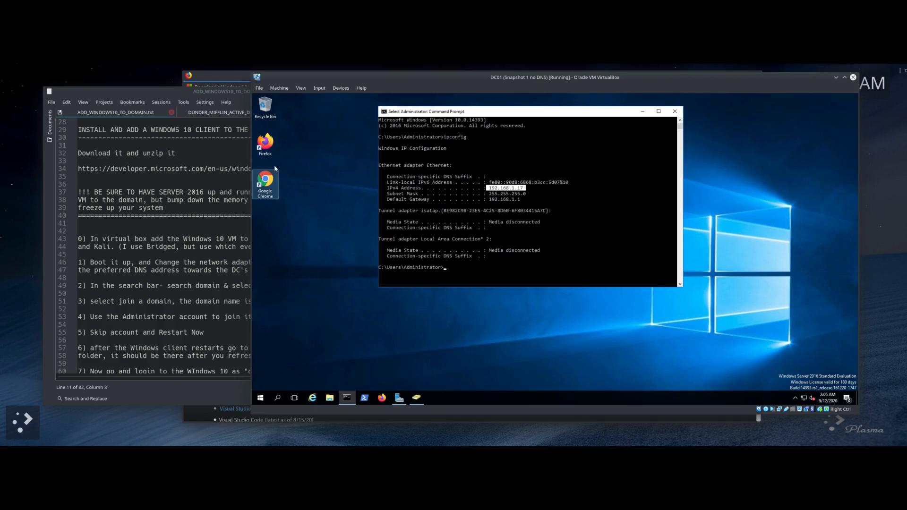
click(836, 77)
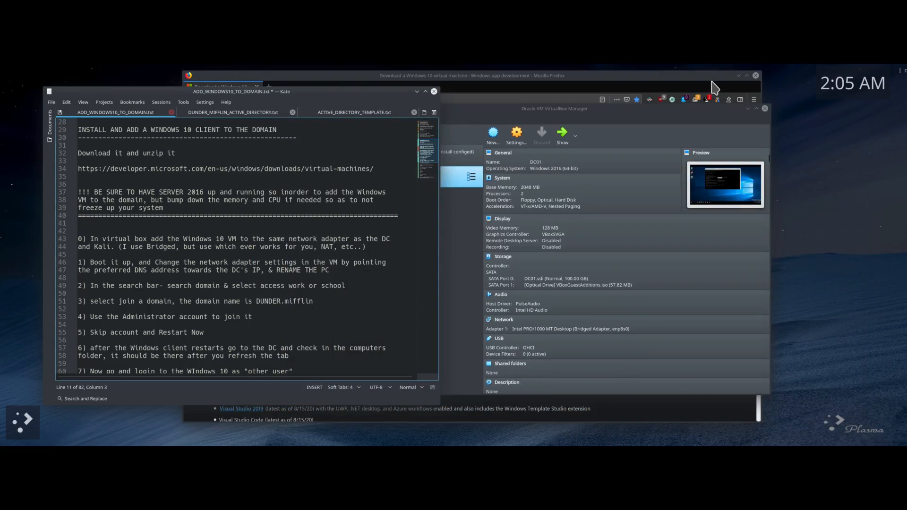
click(574, 111)
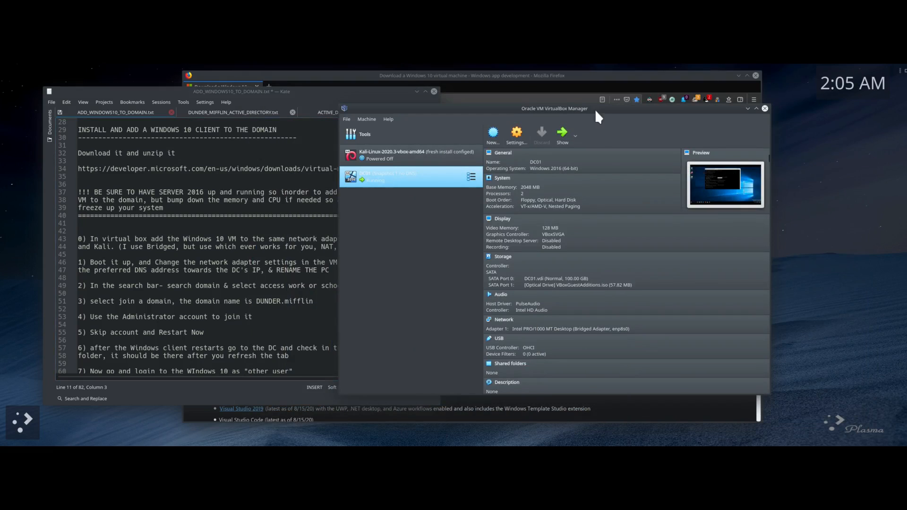
click(558, 77)
Step: Request the VirtualBox package of the Windows 10 VM, dismiss the WinDev2008Eval.VirtualBox.zip prompt, and minimize Firefox
drag(559, 75, 530, 75)
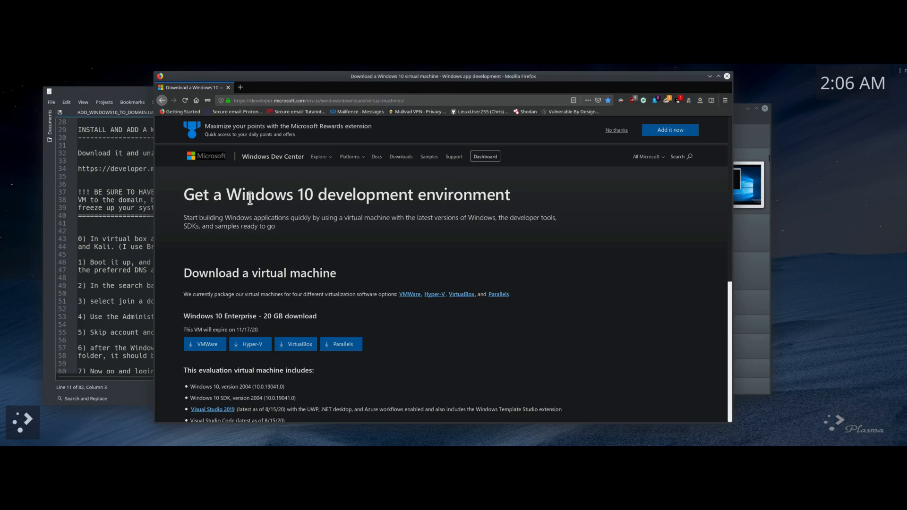
scroll(352, 179, down, 2)
scroll(481, 187, down, 2)
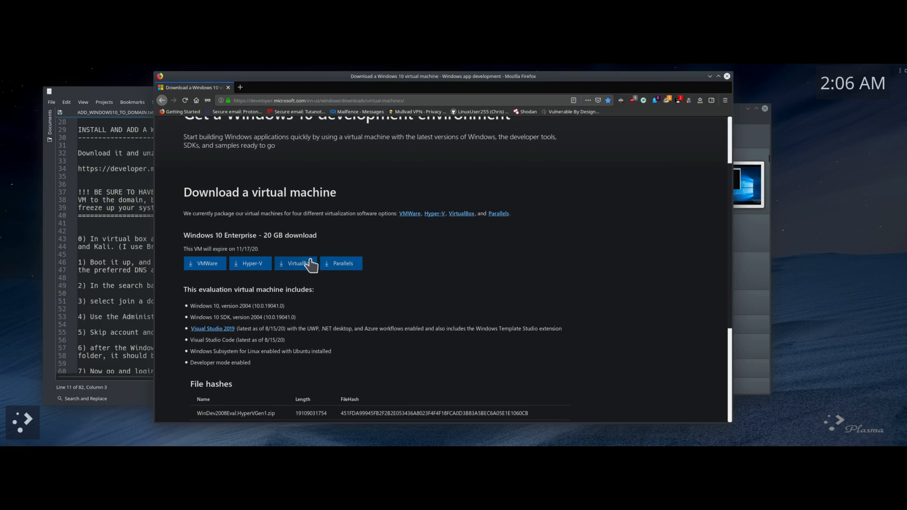
click(301, 265)
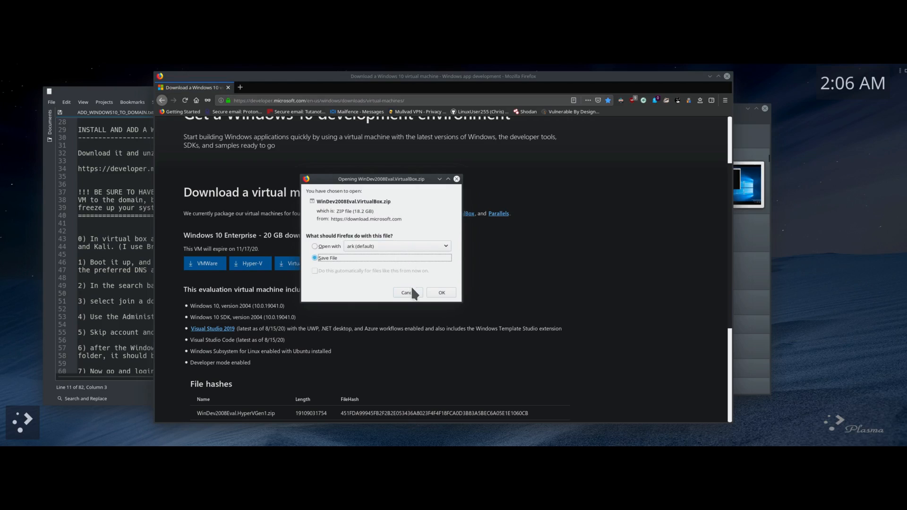
click(456, 179)
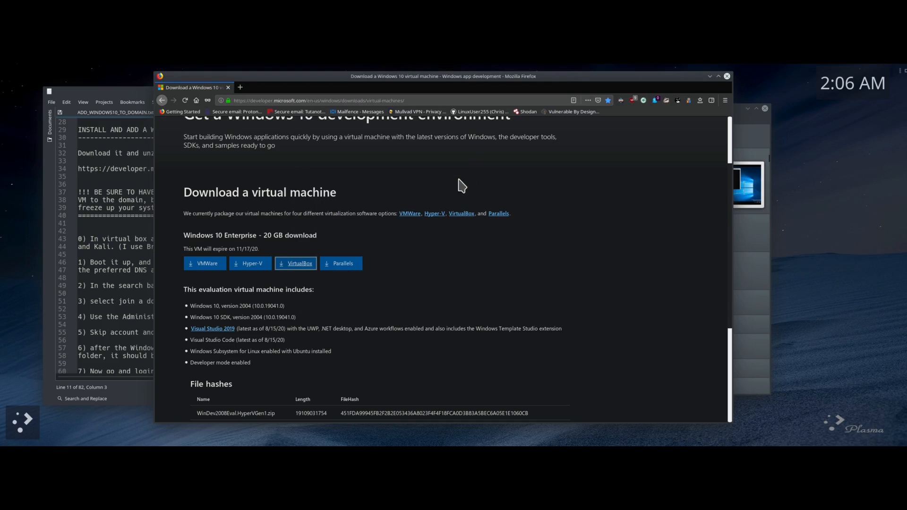
click(709, 76)
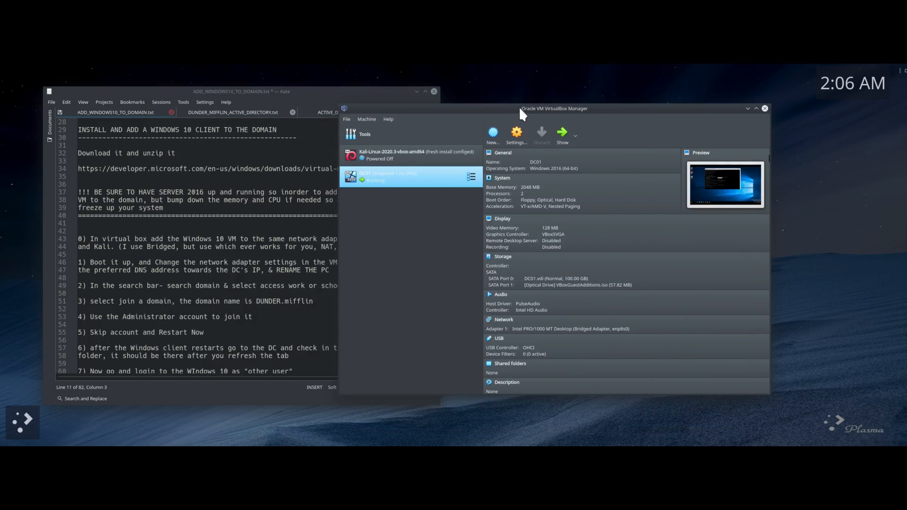
Step: Rearrange the windows and start File > Import Appliance in VirtualBox Manager
drag(520, 114, 481, 110)
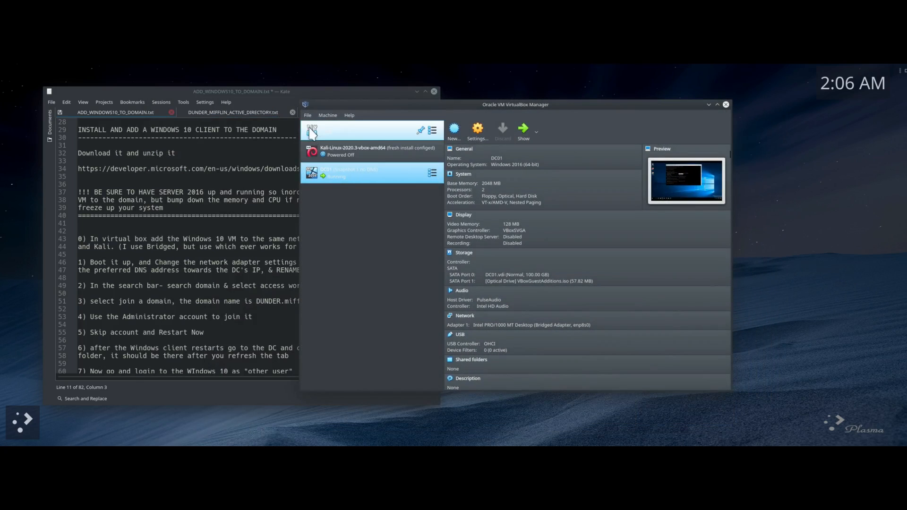
drag(395, 94, 0, 92)
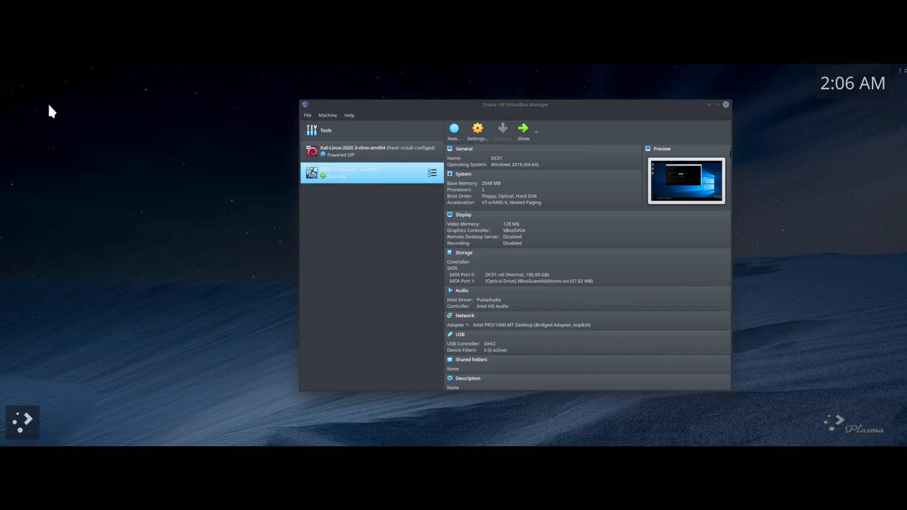
drag(466, 113, 359, 97)
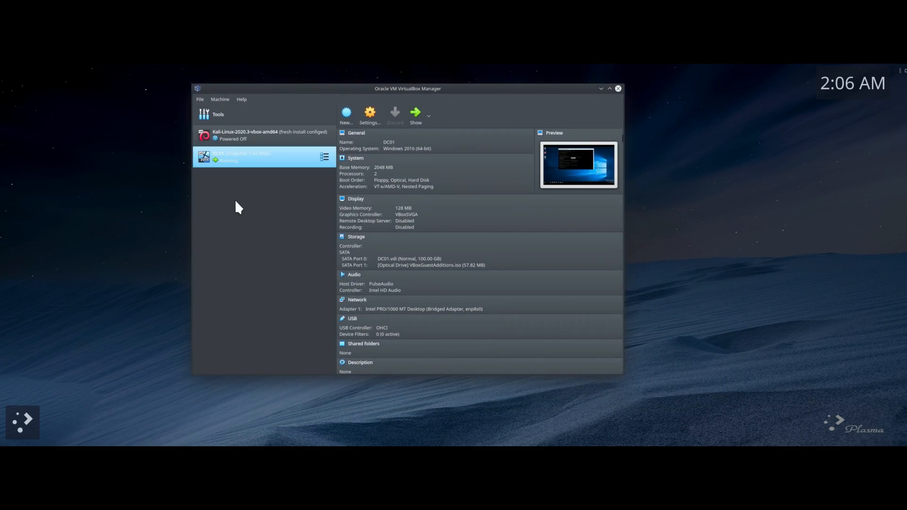
click(198, 99)
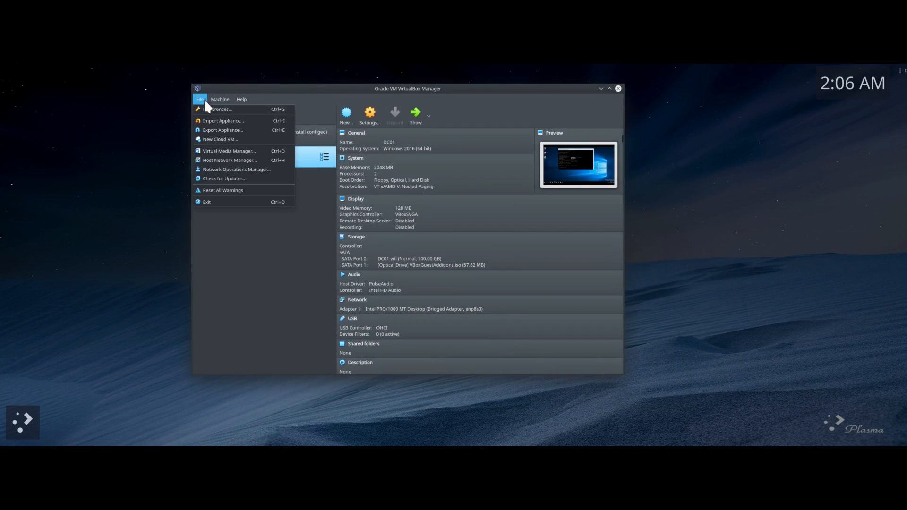
click(201, 122)
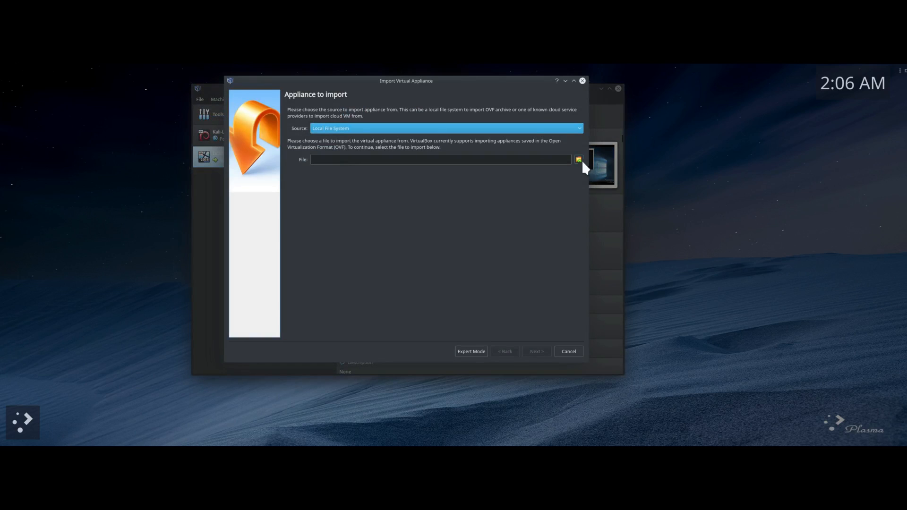
Step: Import WinDev2008Eval.ova from Downloads with the suggested settings
click(579, 160)
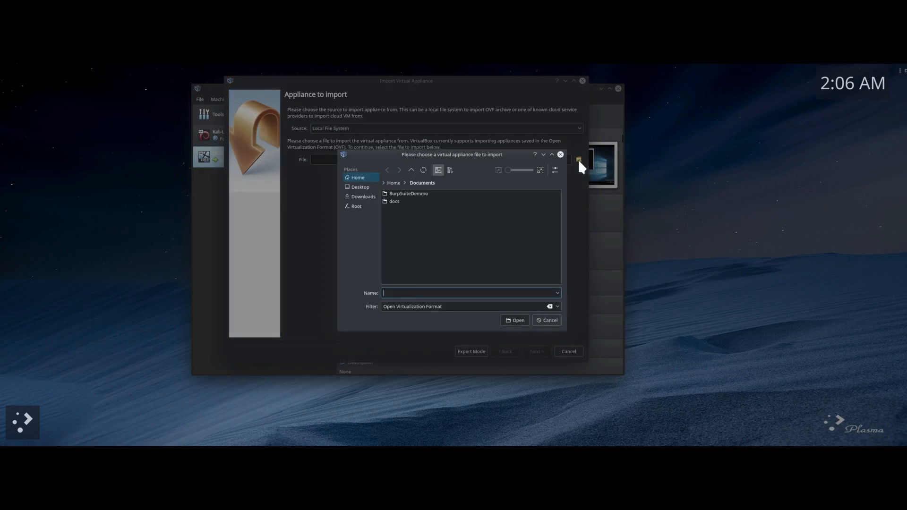
click(360, 196)
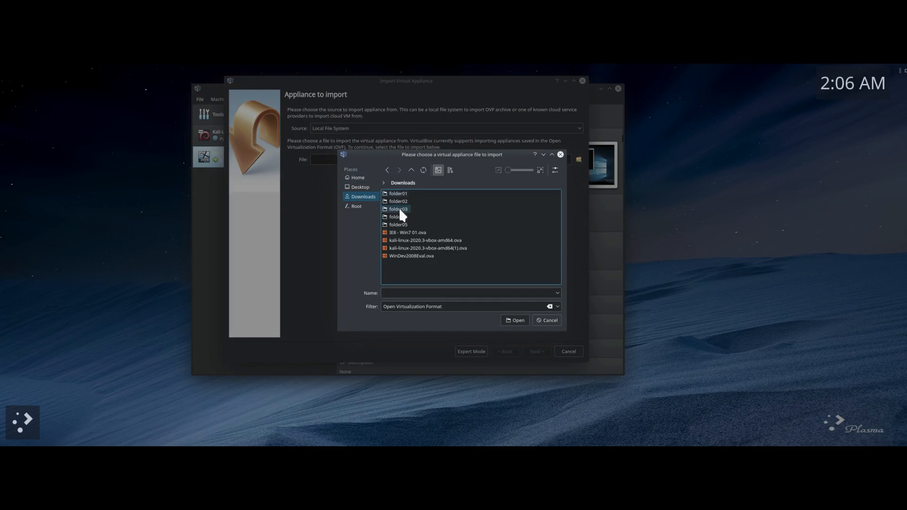
double_click(401, 256)
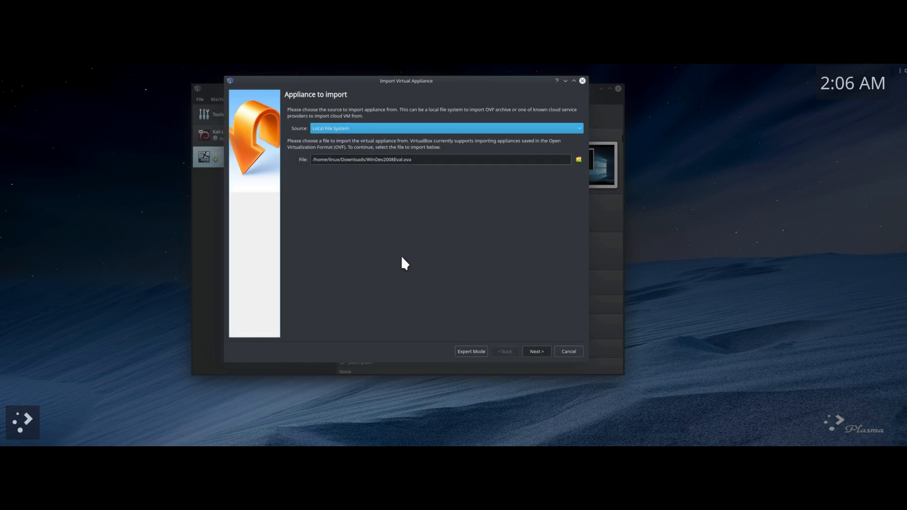
click(537, 351)
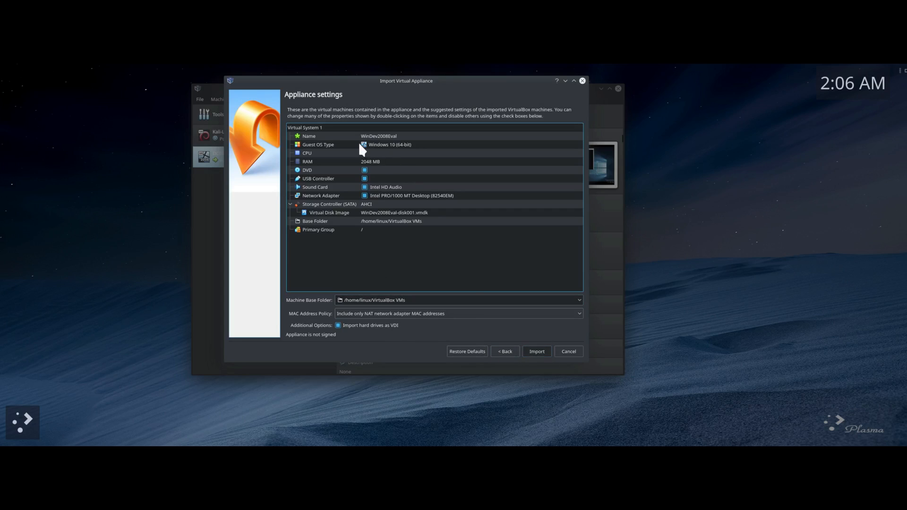
click(534, 352)
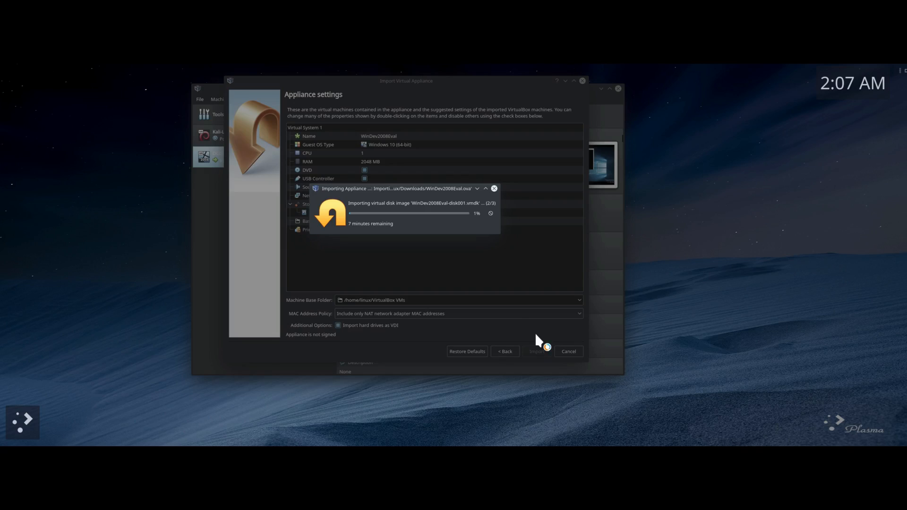
Step: Bring the Kate domain-join notes back on screen, enlarge the text and widen the window
drag(1, 96, 414, 100)
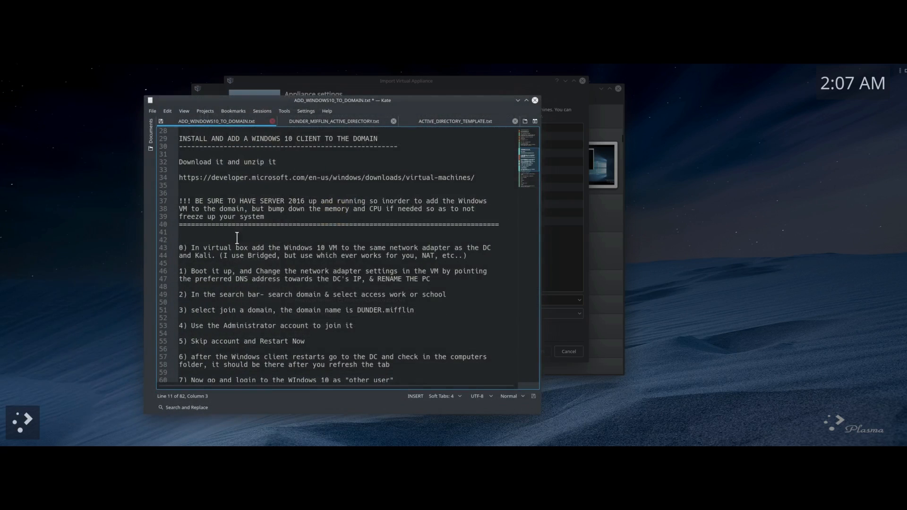
drag(186, 201, 409, 201)
click(414, 190)
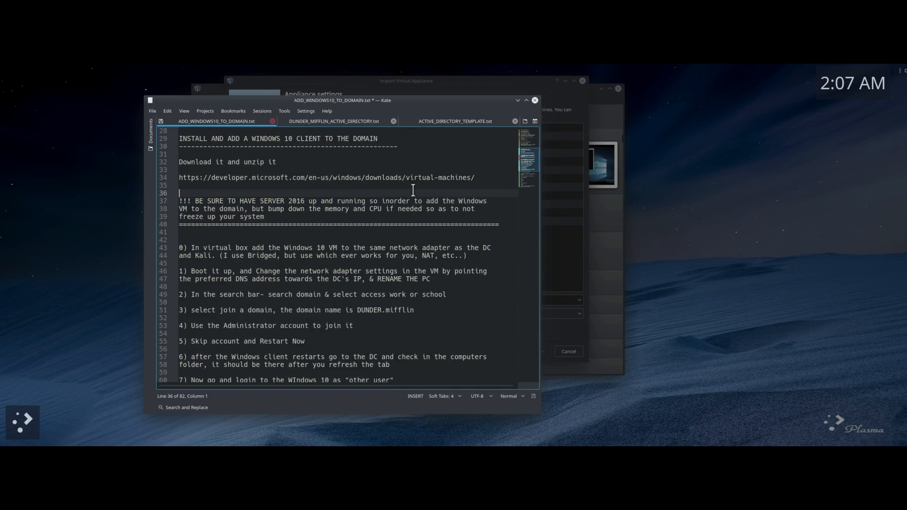
scroll(324, 188, up, 3)
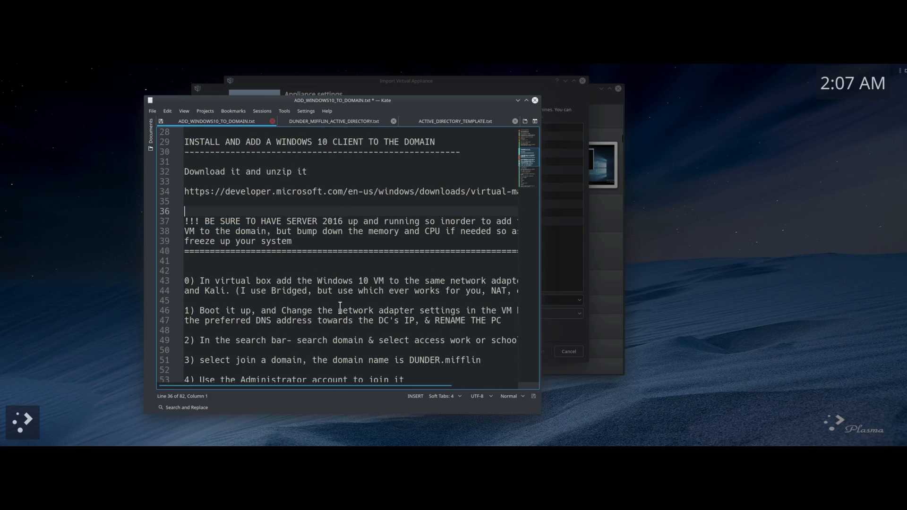
drag(539, 412, 707, 416)
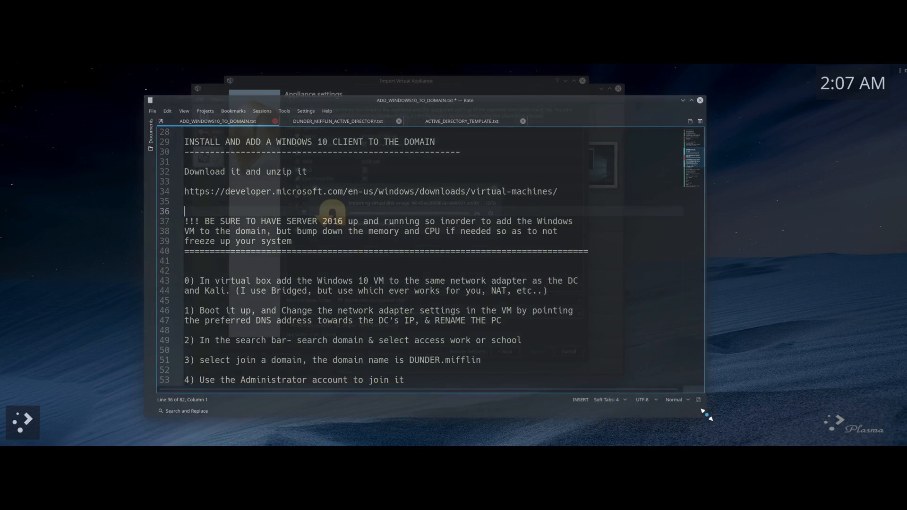
Step: Highlight the warning to lower memory and CPU, then step 0 about the shared network adapter
drag(214, 231, 452, 233)
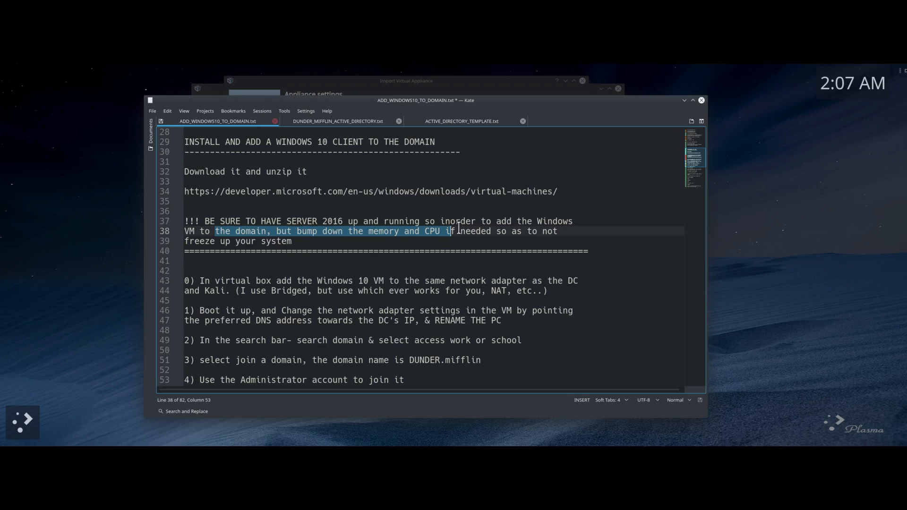
drag(458, 226, 543, 252)
click(317, 257)
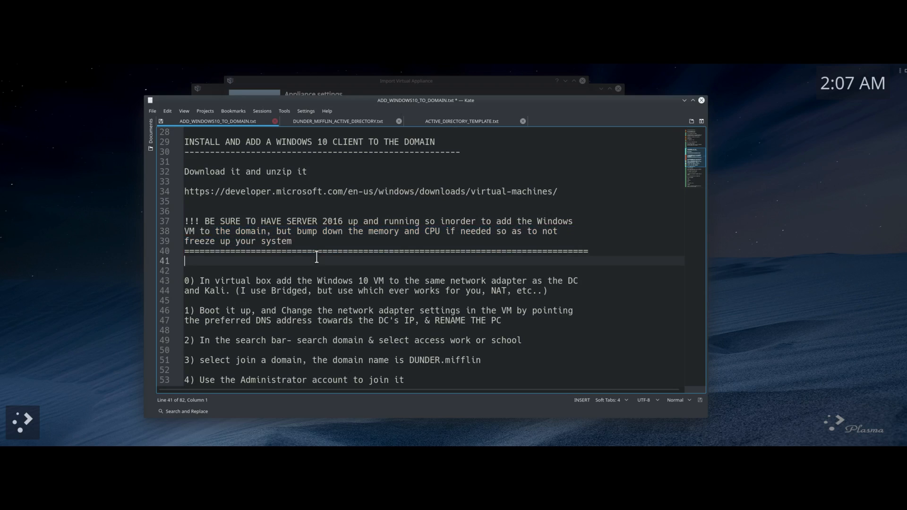
scroll(317, 257, down, 4)
drag(199, 161, 571, 172)
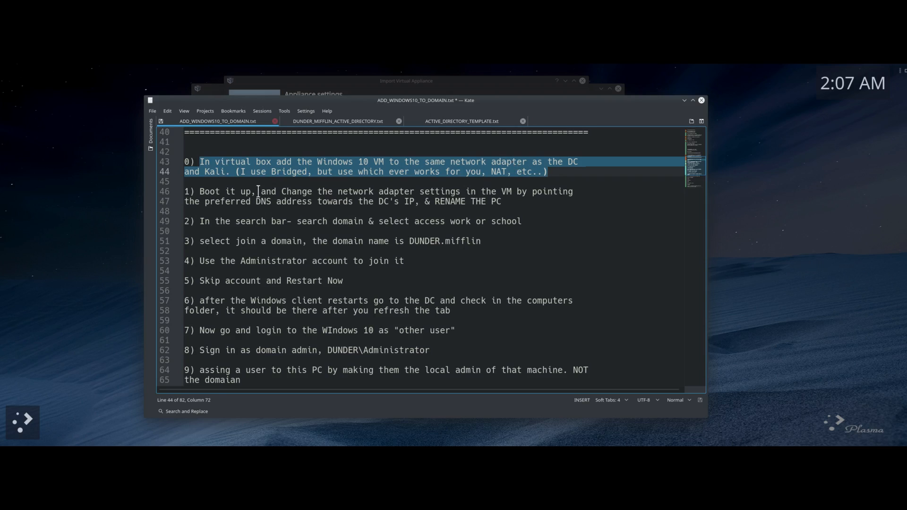
drag(201, 191, 302, 201)
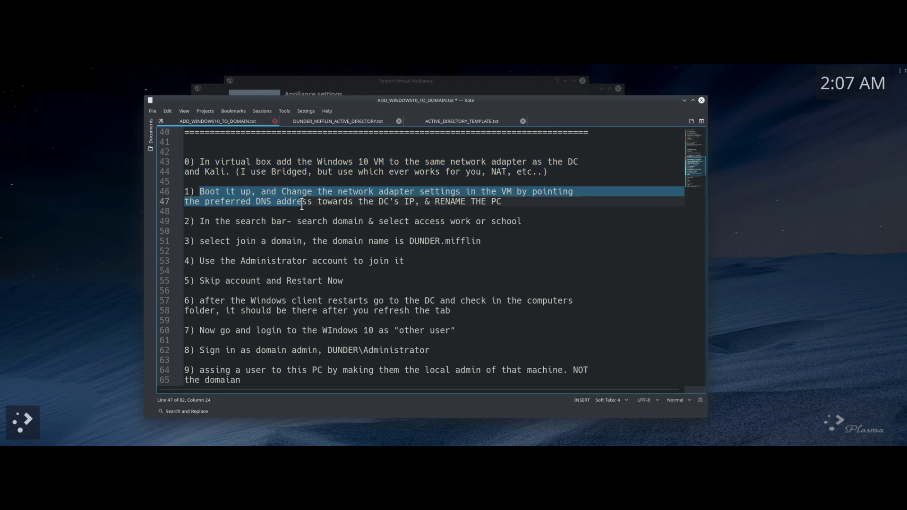
drag(396, 111, 433, 77)
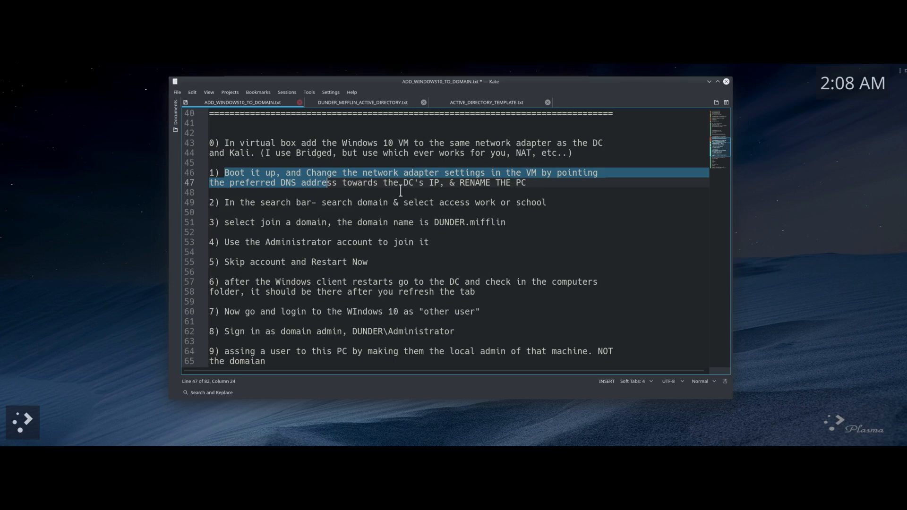
scroll(420, 207, down, 3)
scroll(421, 207, up, 3)
scroll(385, 222, down, 1)
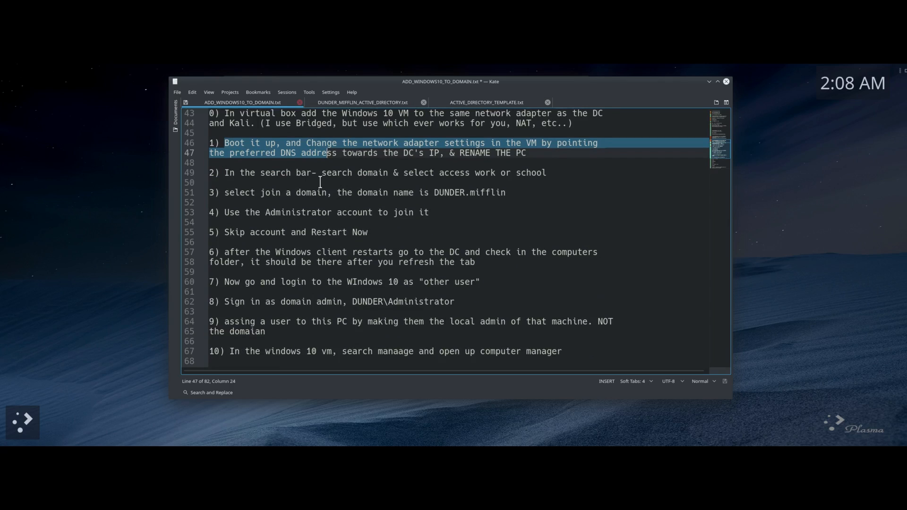
drag(264, 173, 393, 173)
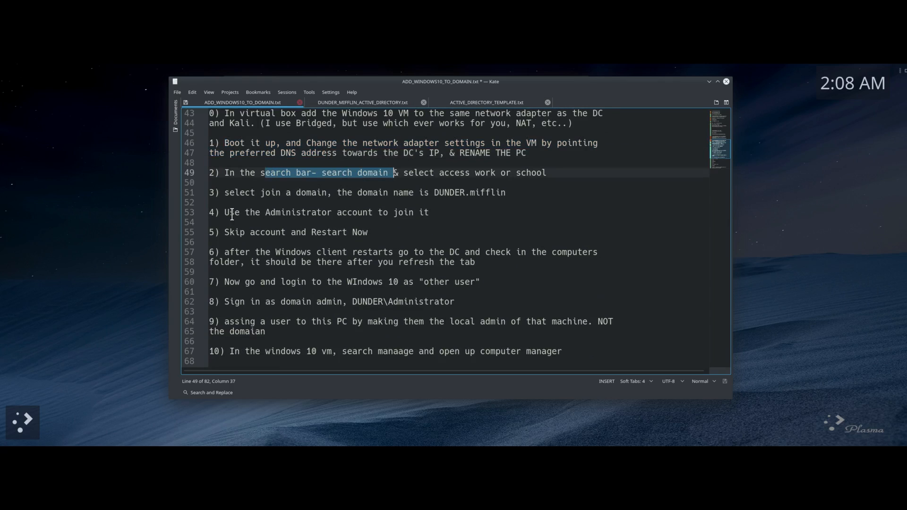
drag(232, 214, 404, 215)
drag(276, 194, 449, 203)
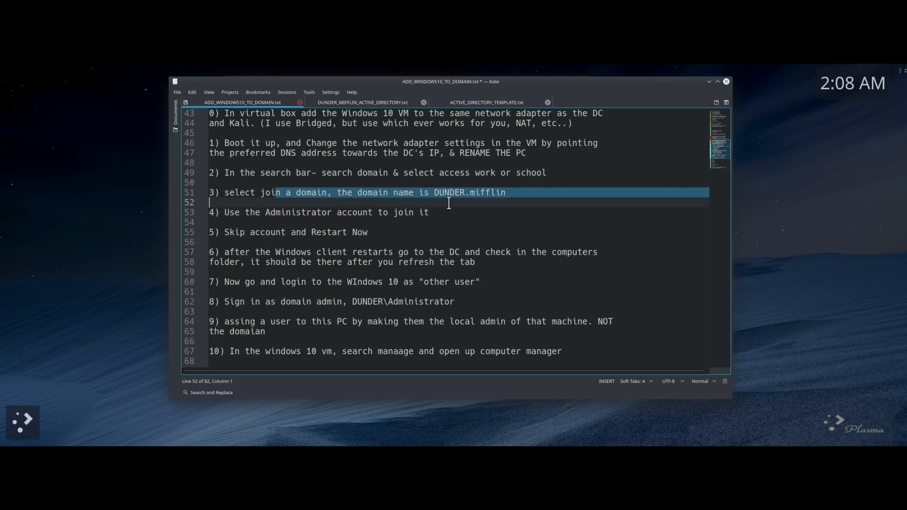
click(428, 212)
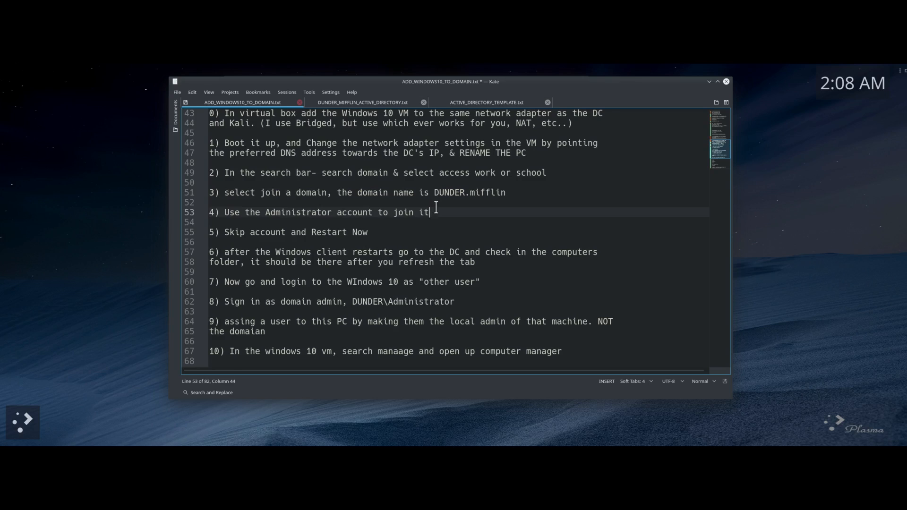
scroll(436, 207, down, 1)
scroll(437, 208, down, 1)
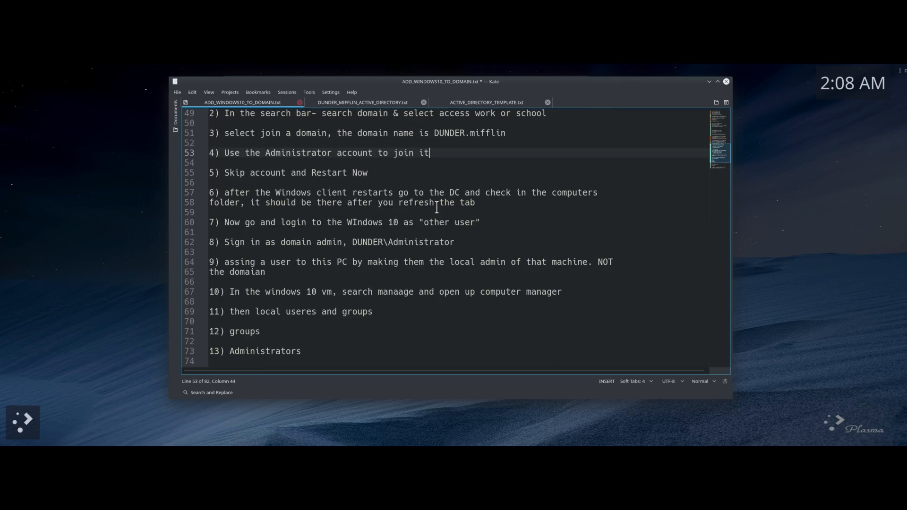
drag(226, 192, 421, 201)
drag(312, 222, 412, 242)
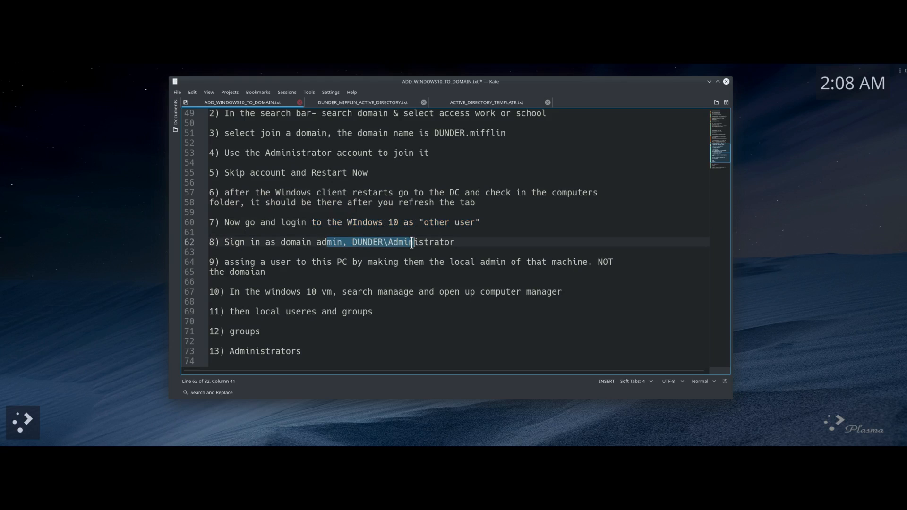
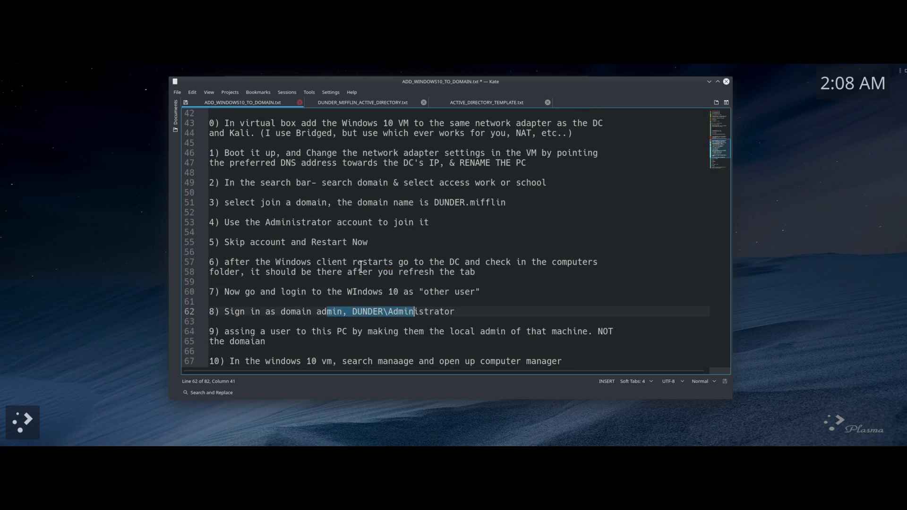
Step: Drag the Kate notes window down-left, clear of the appliance import dialog
drag(397, 79, 374, 251)
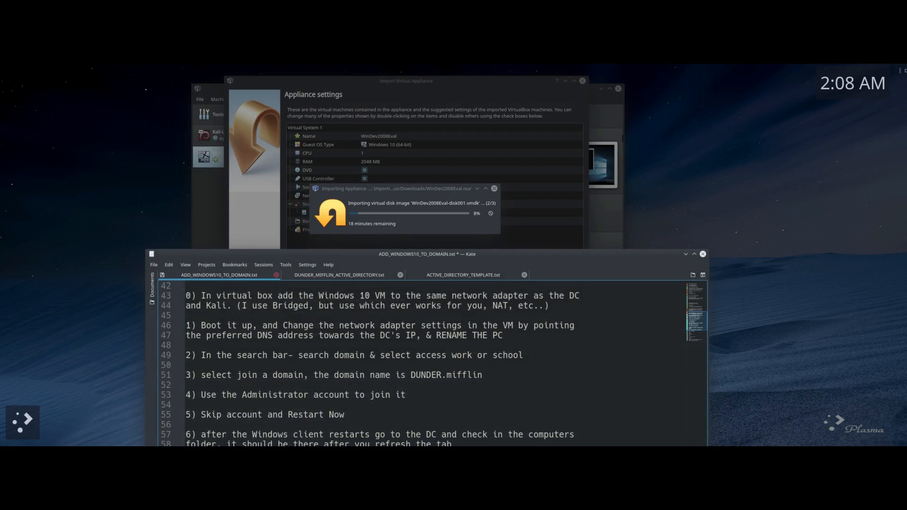
Step: Bring the WinDev2008Eval import progress dialog to the front while the disk copies
click(421, 86)
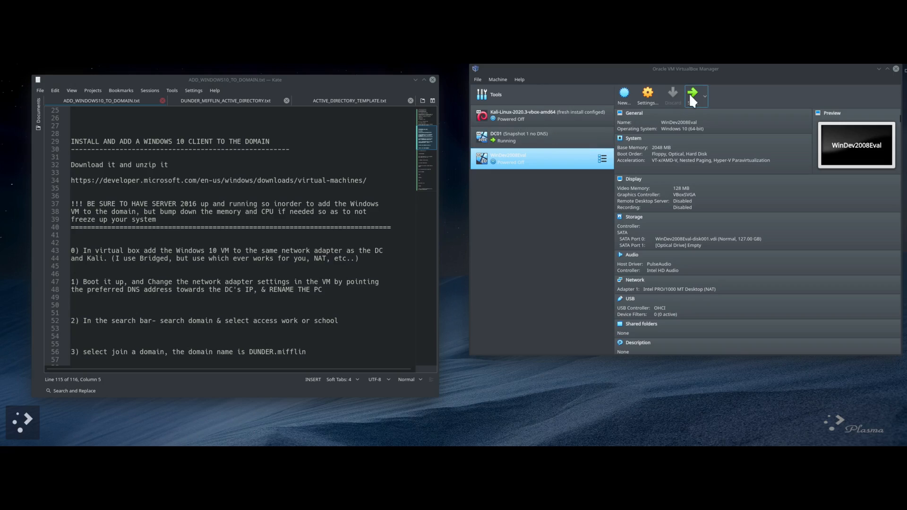
Step: Open WinDev2008Eval's settings and assign 2 processors with 3072 MB base memory
right_click(504, 162)
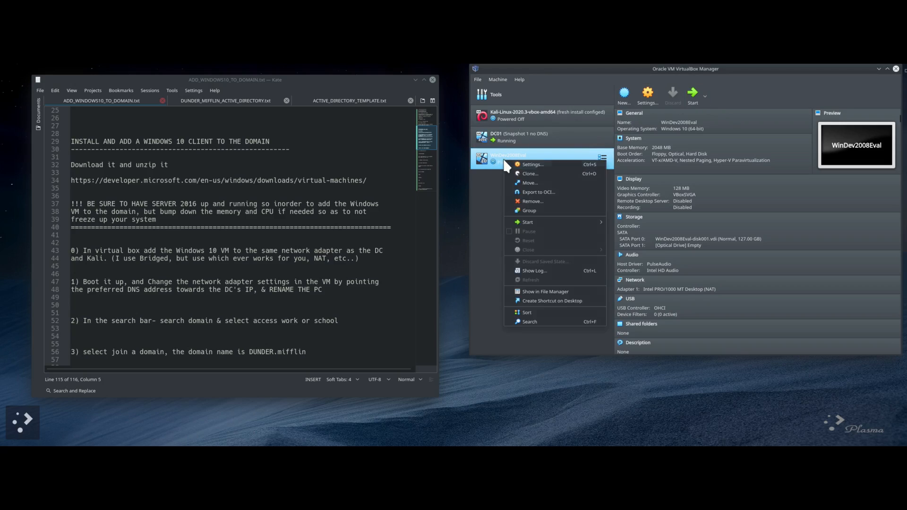
click(524, 165)
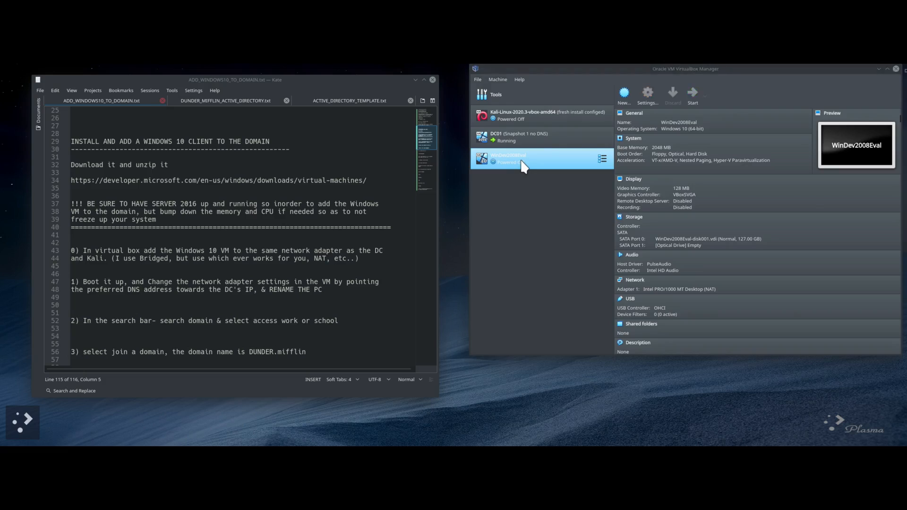
drag(684, 101, 559, 122)
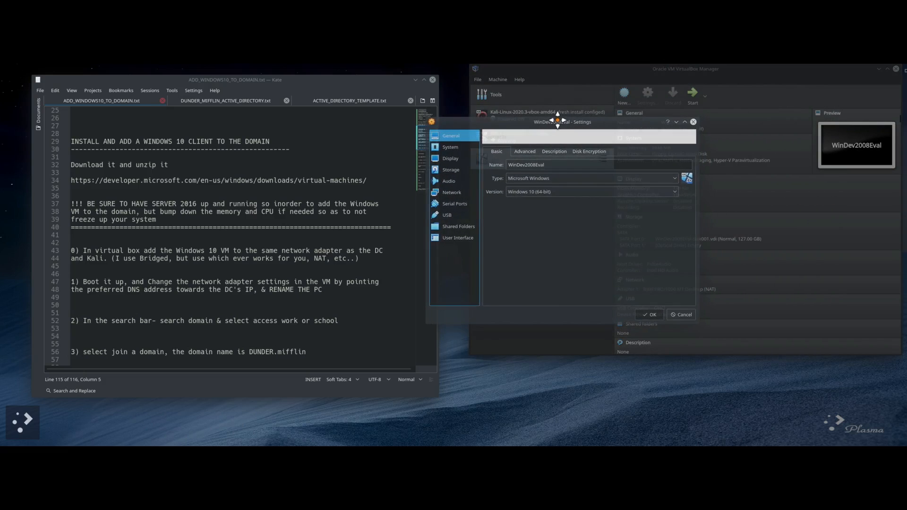
click(455, 146)
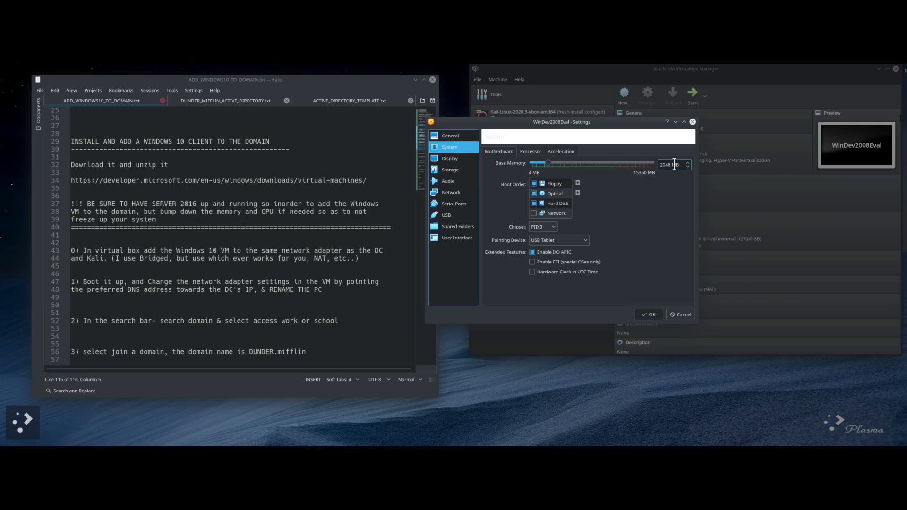
click(531, 151)
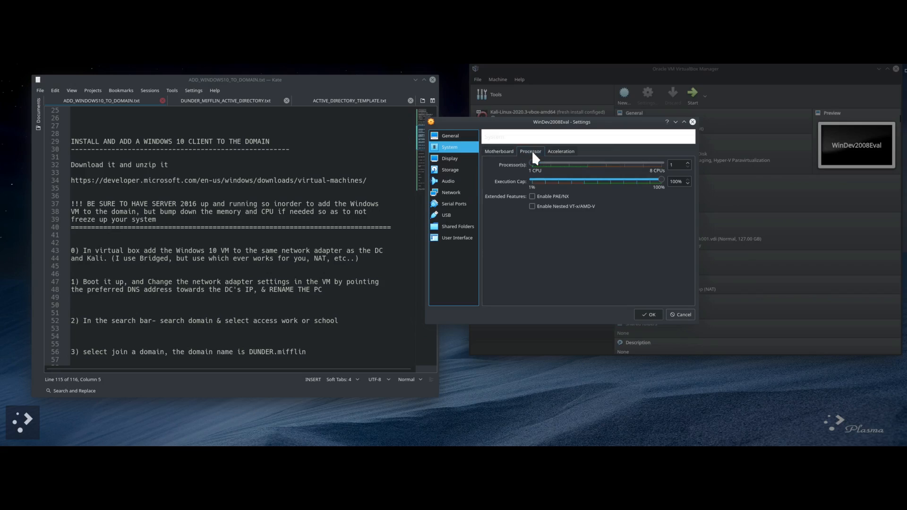
click(548, 162)
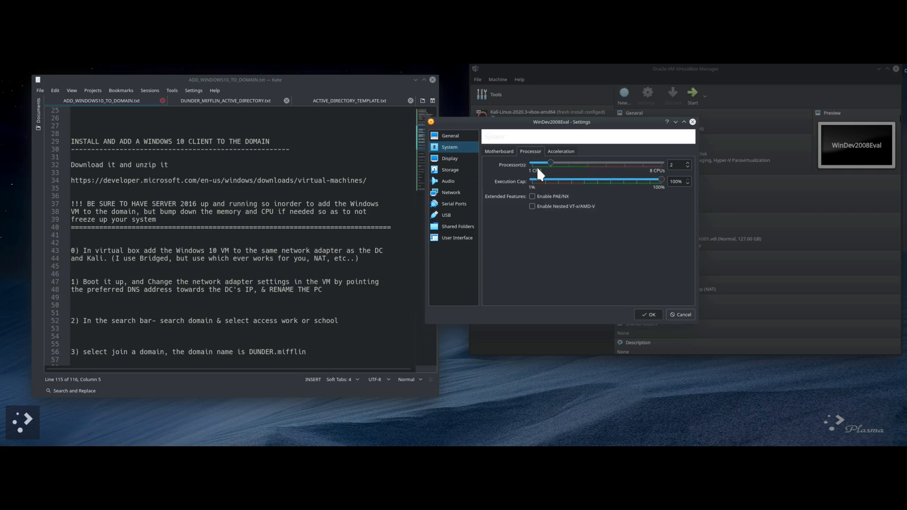
click(499, 151)
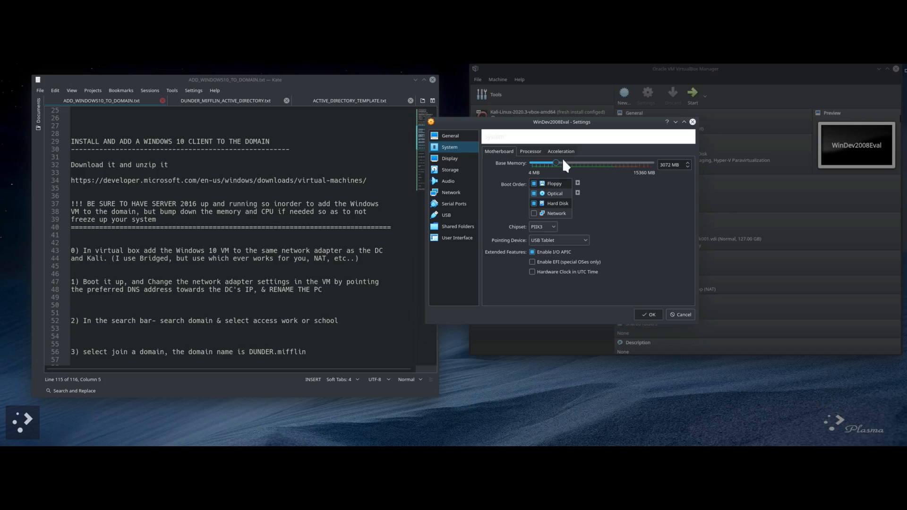
Step: Step through the Display, Storage and Audio pages to the Network adapter settings
click(452, 158)
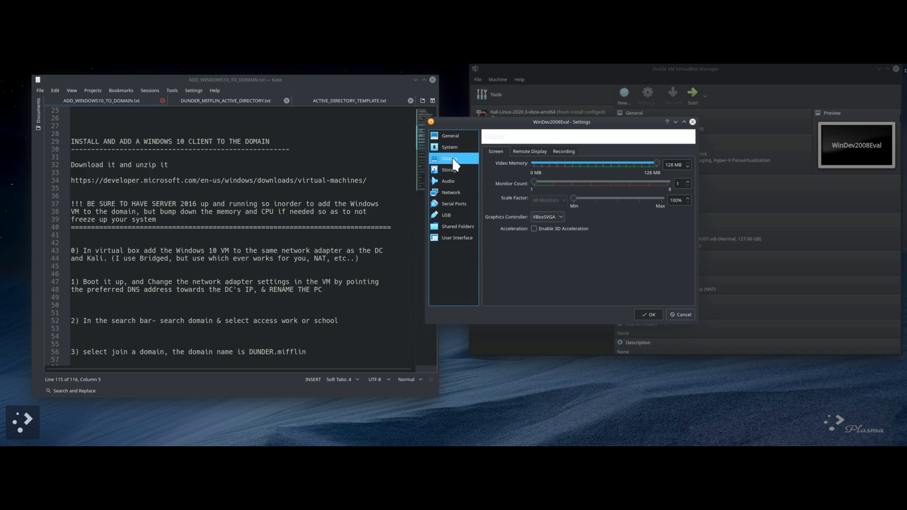
click(452, 170)
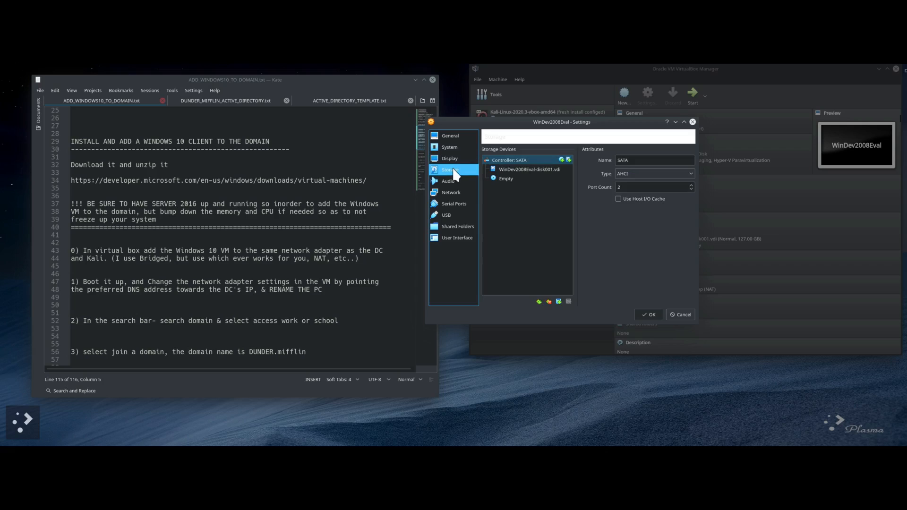
click(452, 180)
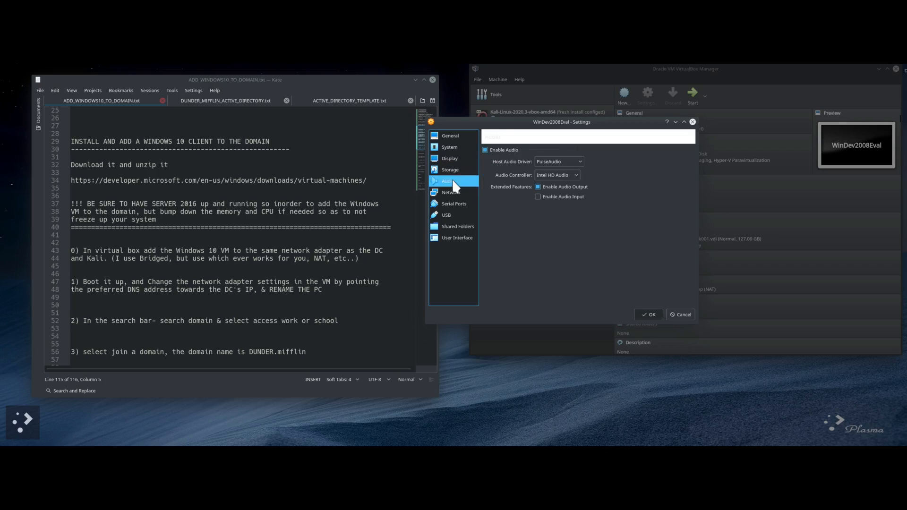
click(450, 192)
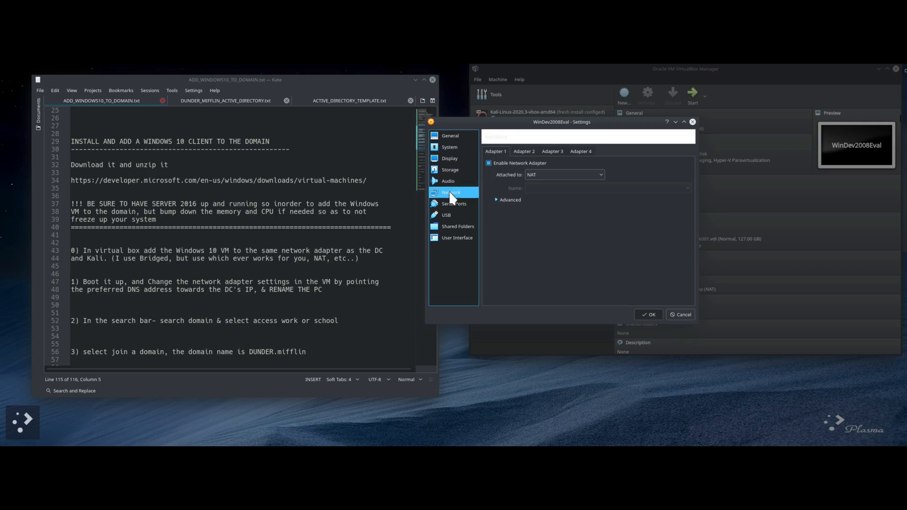
Step: Attach the WinDev2008Eval network adapter as a Bridged Adapter
click(565, 177)
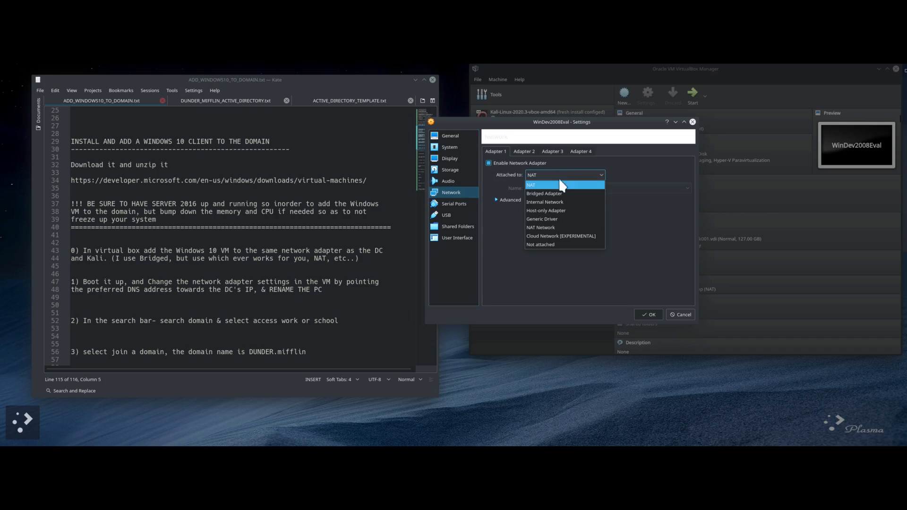
click(551, 194)
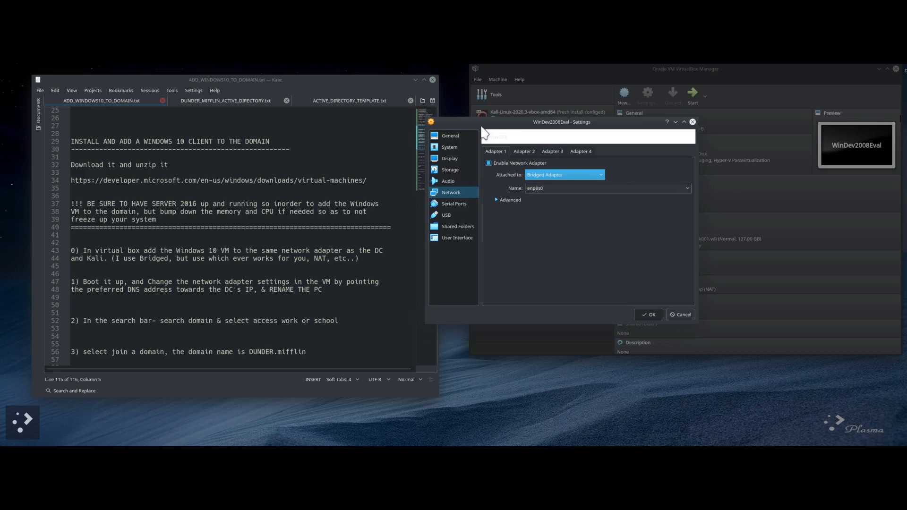
click(450, 215)
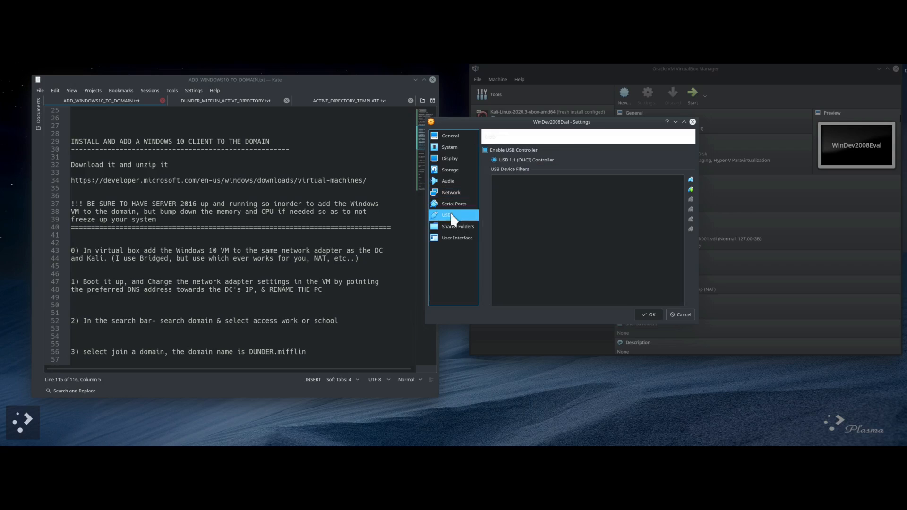
click(457, 144)
Step: Set shared clipboard and drag'n'drop to Bidirectional, save the settings and start the VM
click(458, 136)
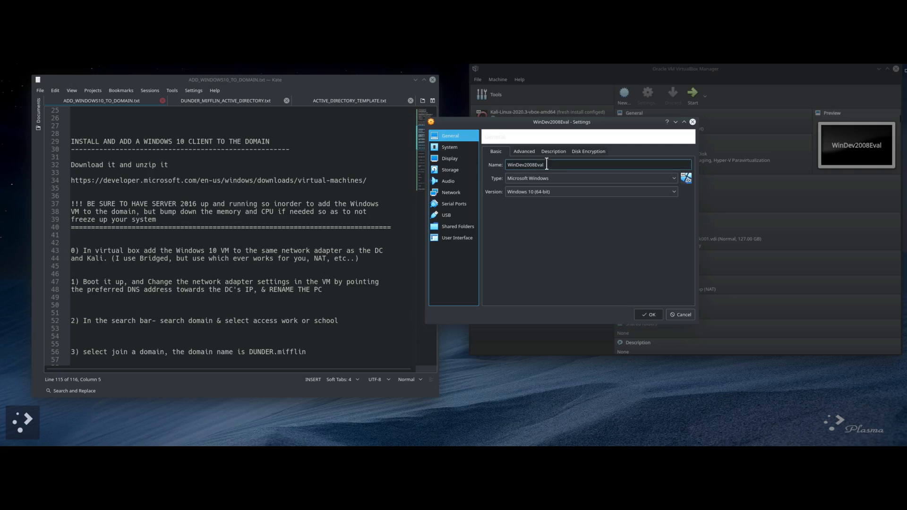
click(528, 151)
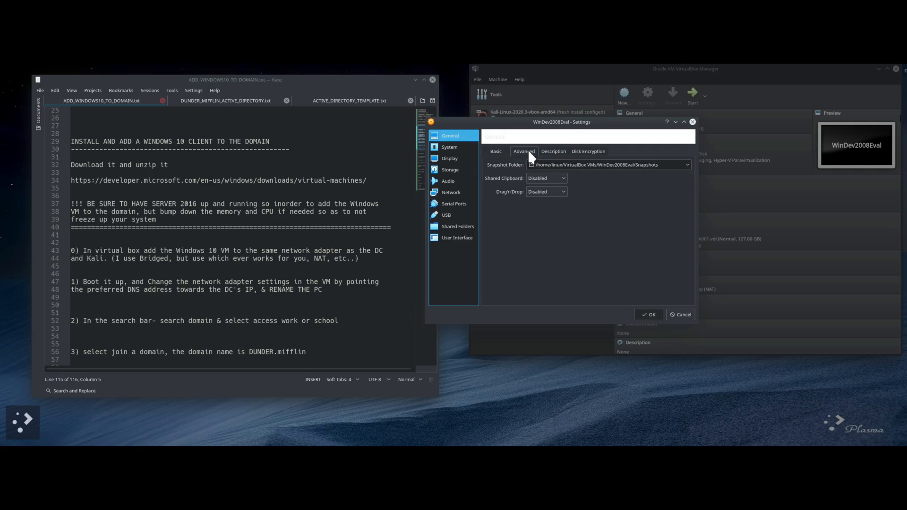
click(563, 177)
click(561, 215)
click(559, 190)
click(551, 229)
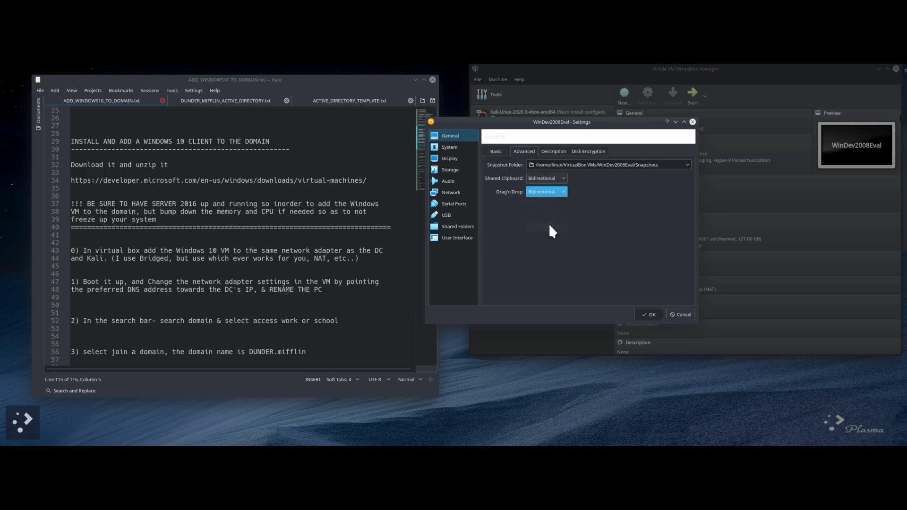
click(455, 136)
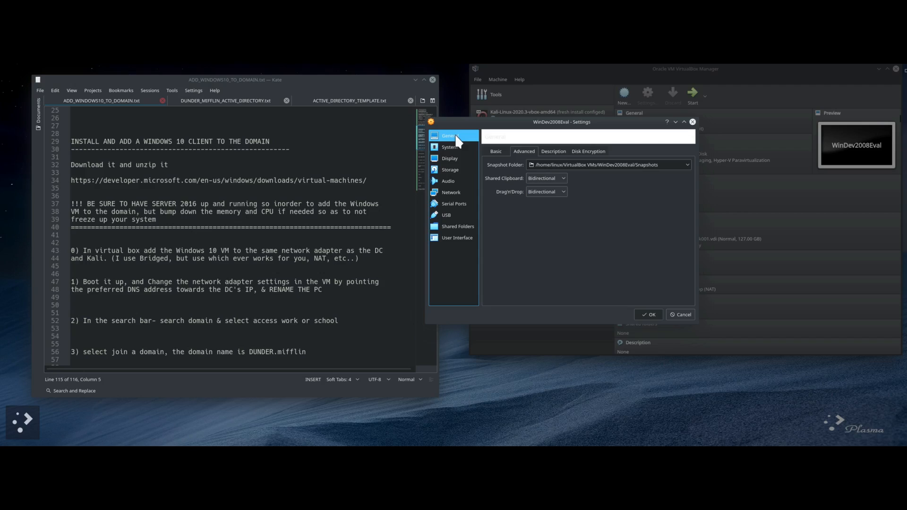
click(652, 314)
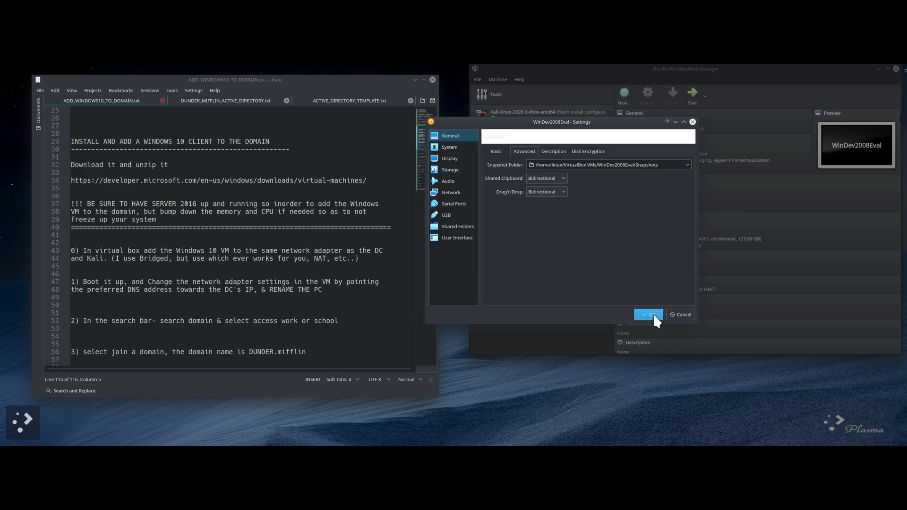
click(694, 92)
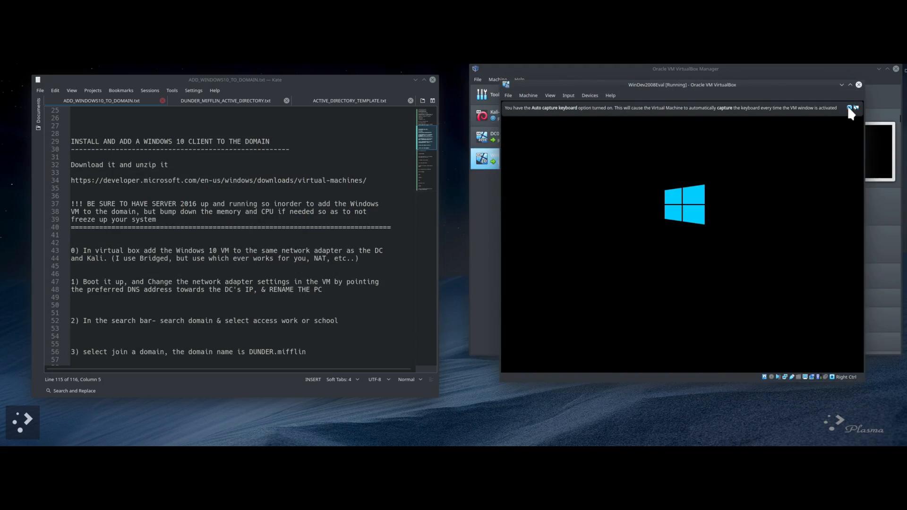
Step: Dismiss the keyboard auto-capture notice and move the running VM window to the right
click(849, 108)
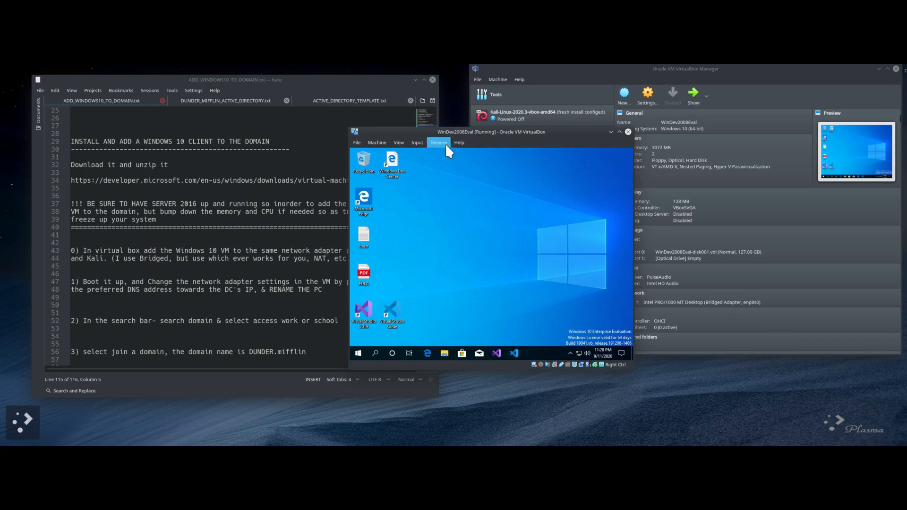
drag(482, 135, 578, 127)
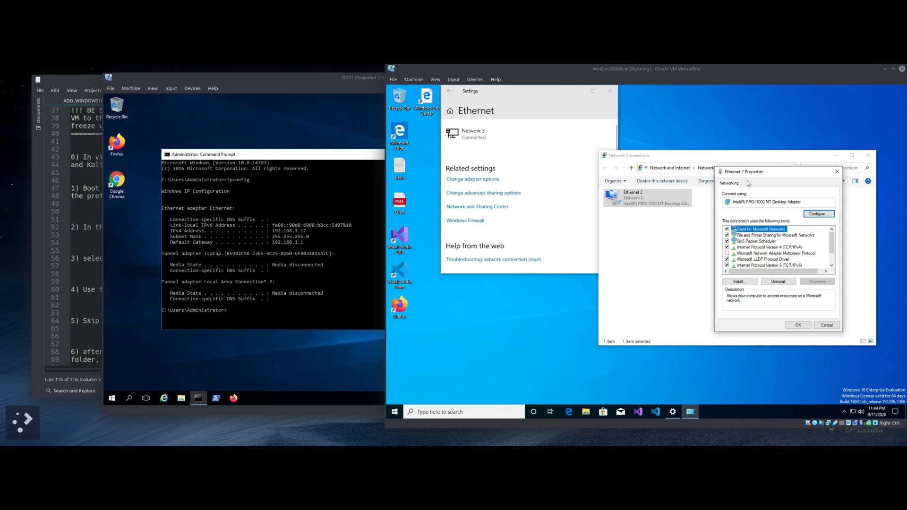
Step: Set the Ethernet 2 IPv4 preferred DNS server to DC01's address 192.168.1.17
drag(772, 172, 772, 191)
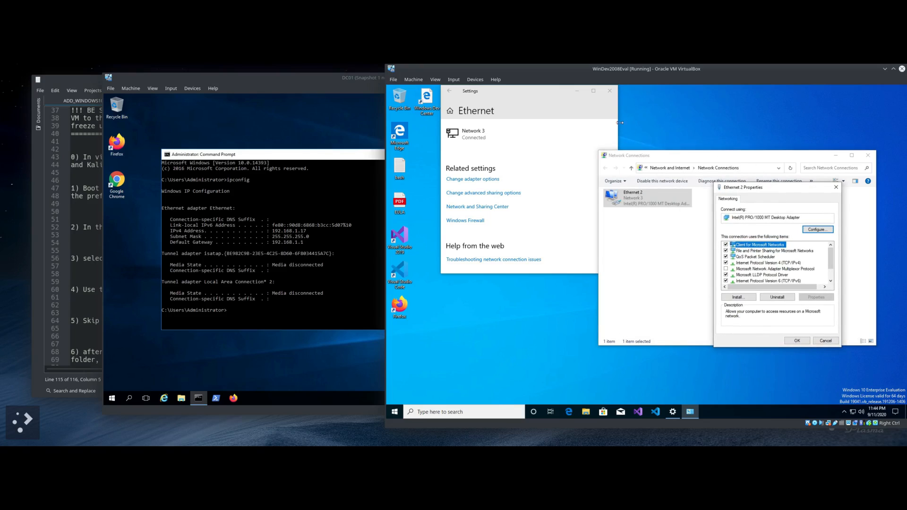
right_click(854, 415)
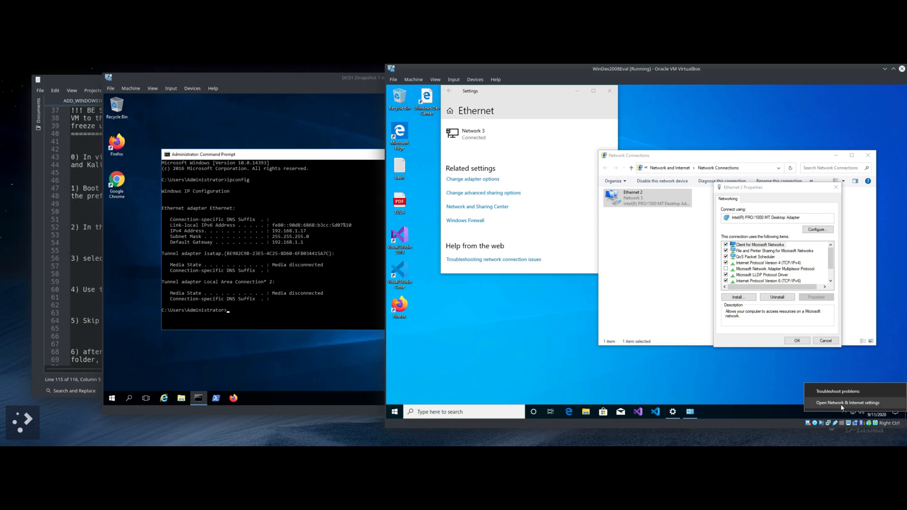
click(528, 379)
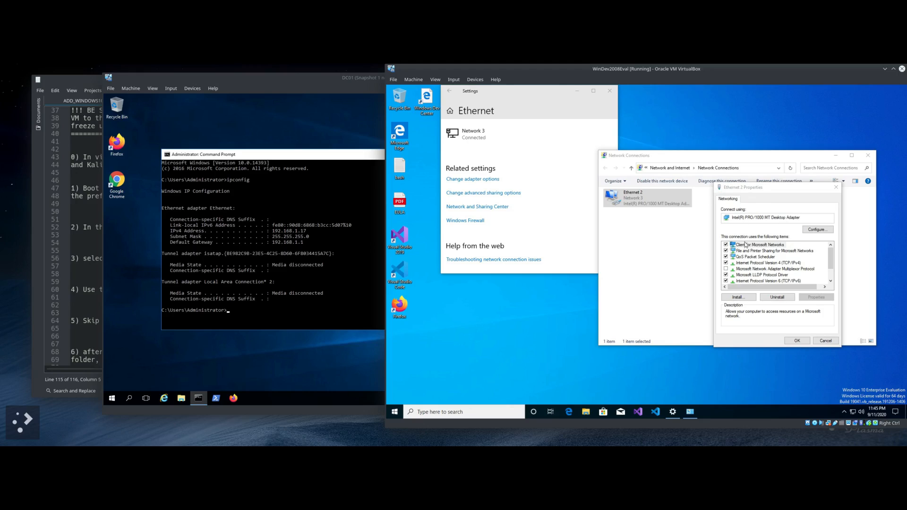
click(747, 264)
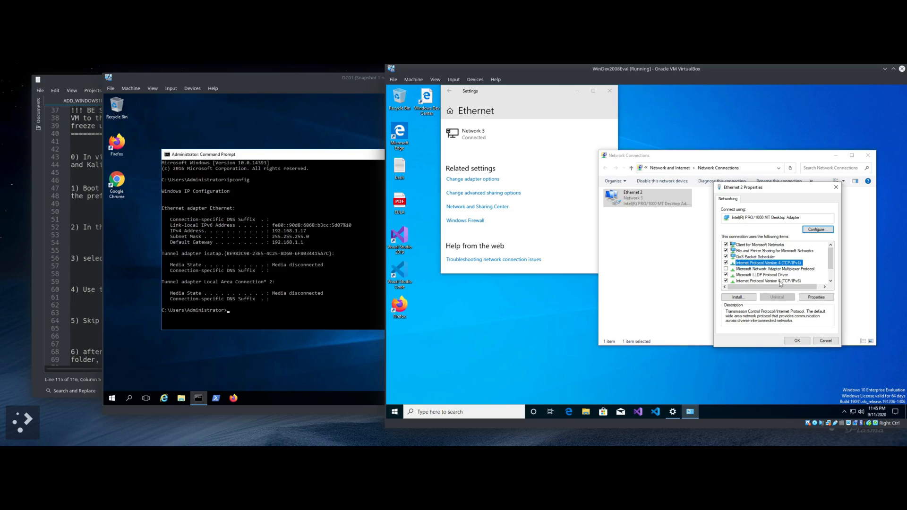
click(815, 297)
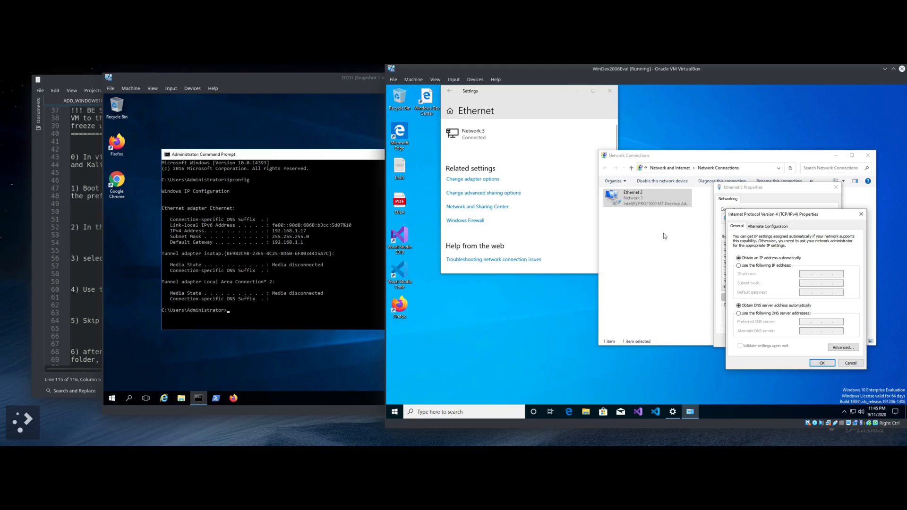
click(739, 314)
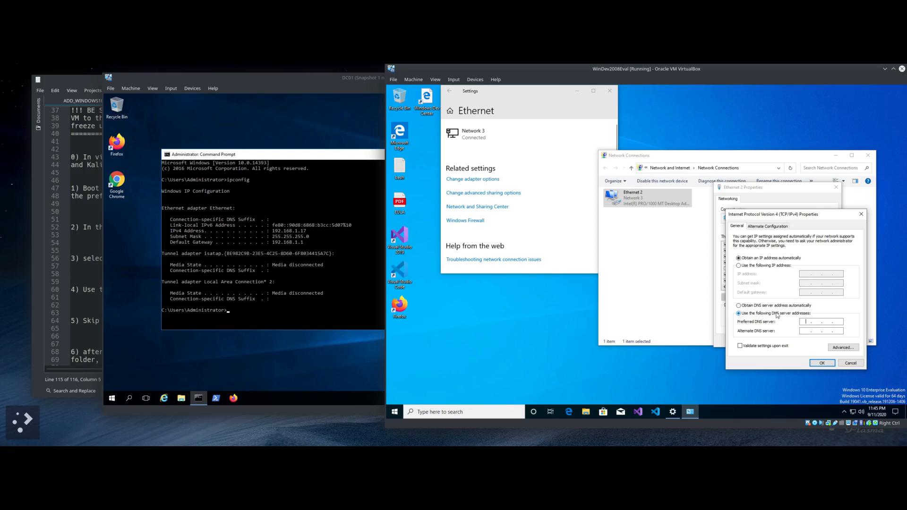
click(806, 322)
text(192 . 168 . 1 . 17)
click(823, 363)
Step: Close the Ethernet 2 properties, the network connections list and the Ethernet settings page
click(798, 341)
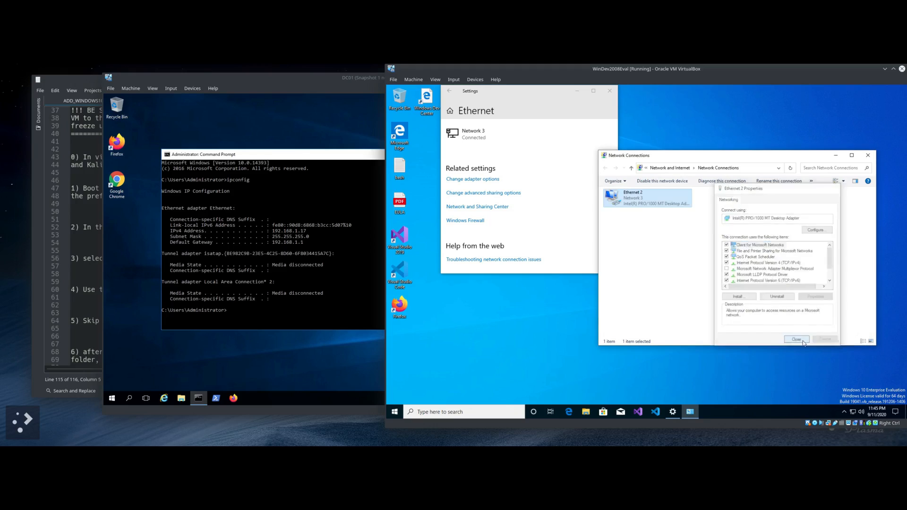
click(868, 155)
click(608, 92)
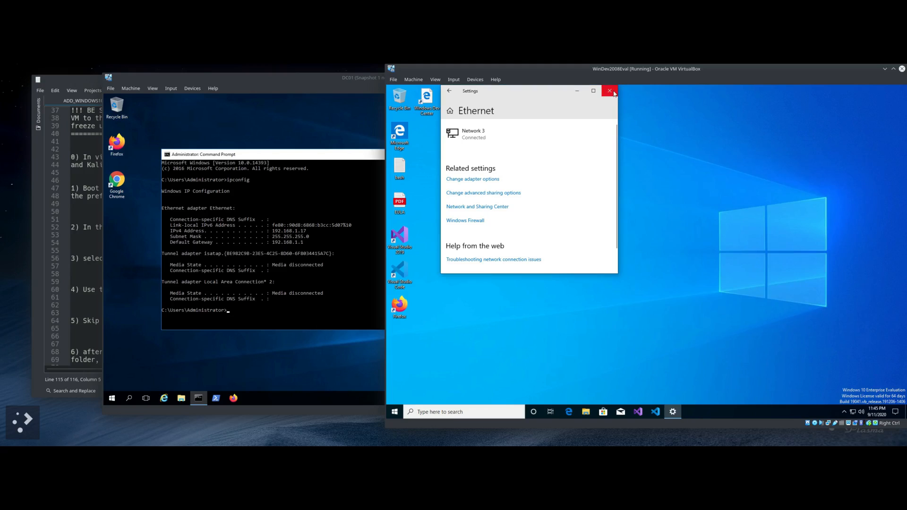
click(322, 82)
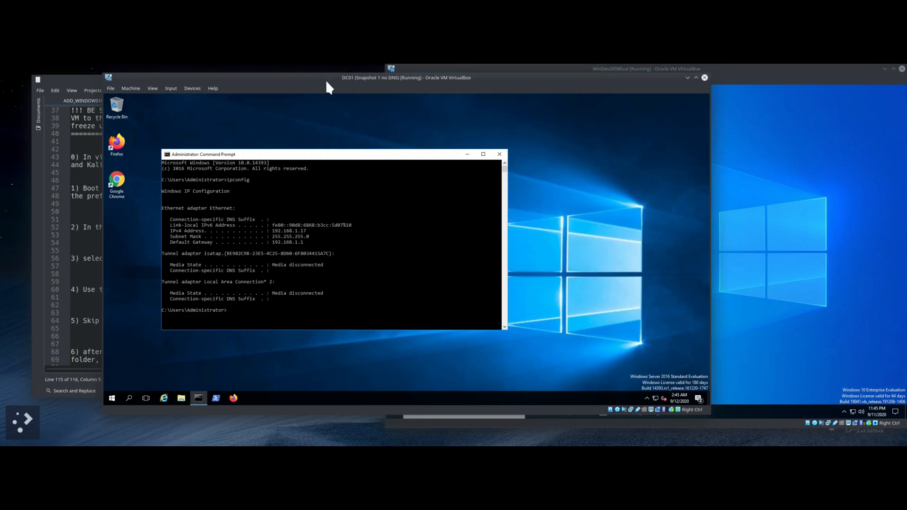
click(75, 76)
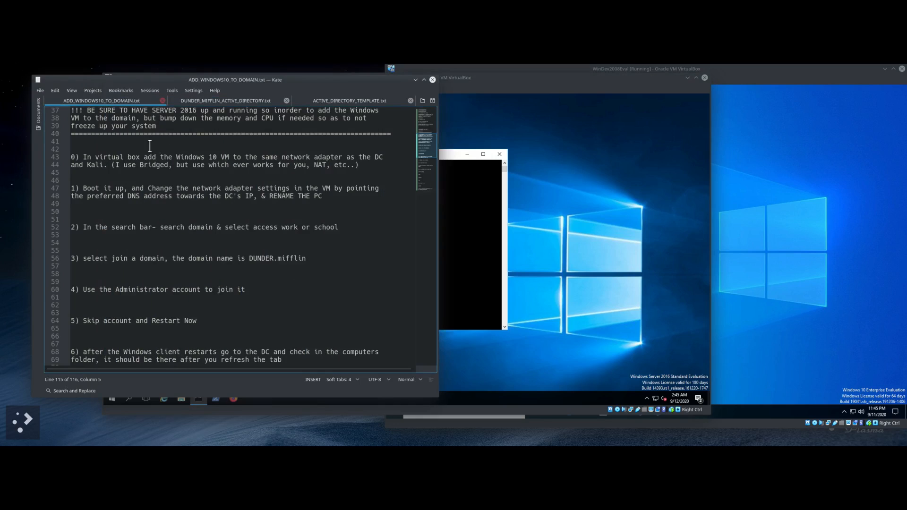
scroll(144, 170, down, 2)
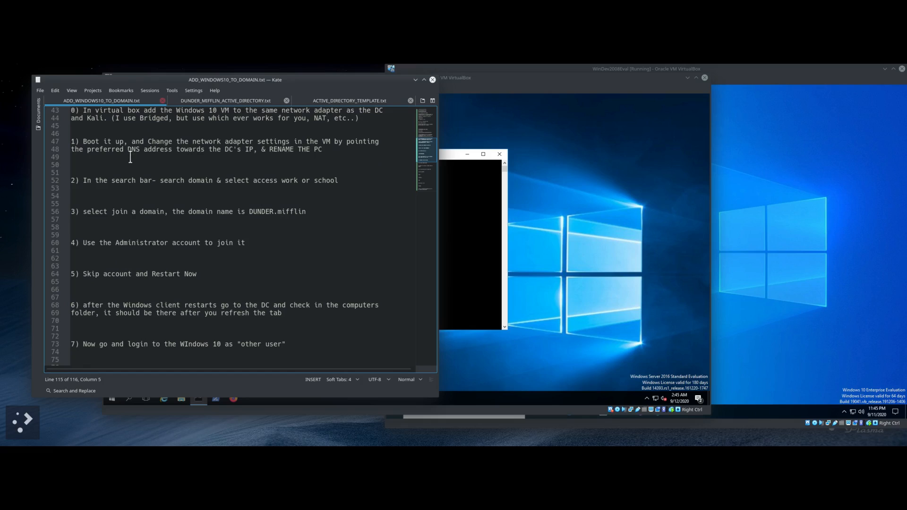
scroll(229, 182, down, 1)
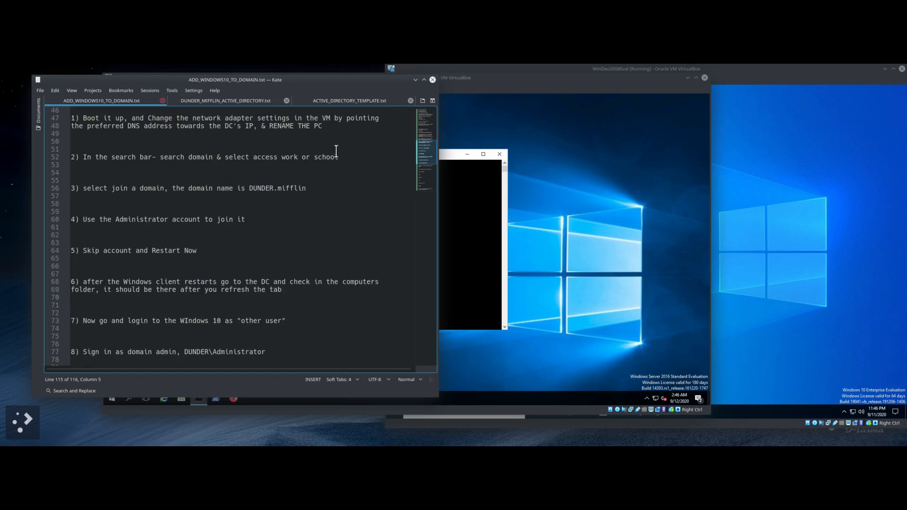
click(757, 76)
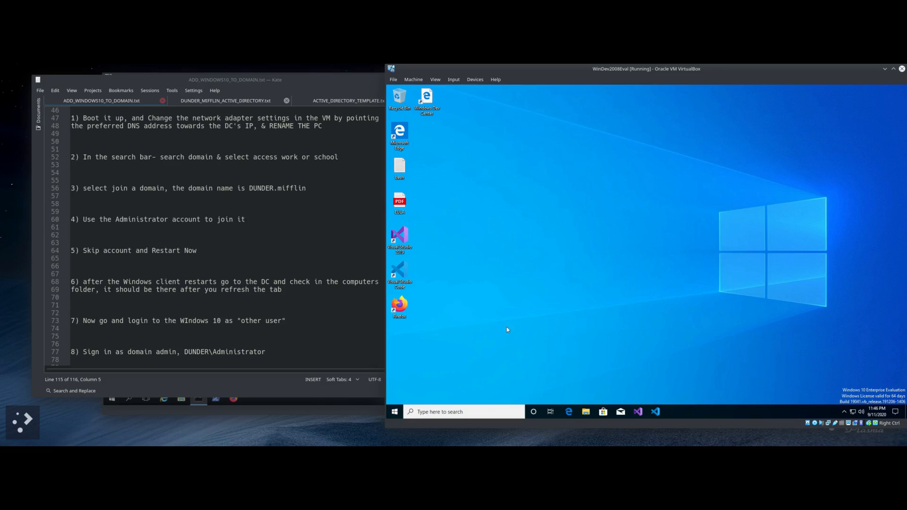
Step: Search 'domain', open Access work or school, and choose joining a local Active Directory domain
click(432, 411)
text(domain)
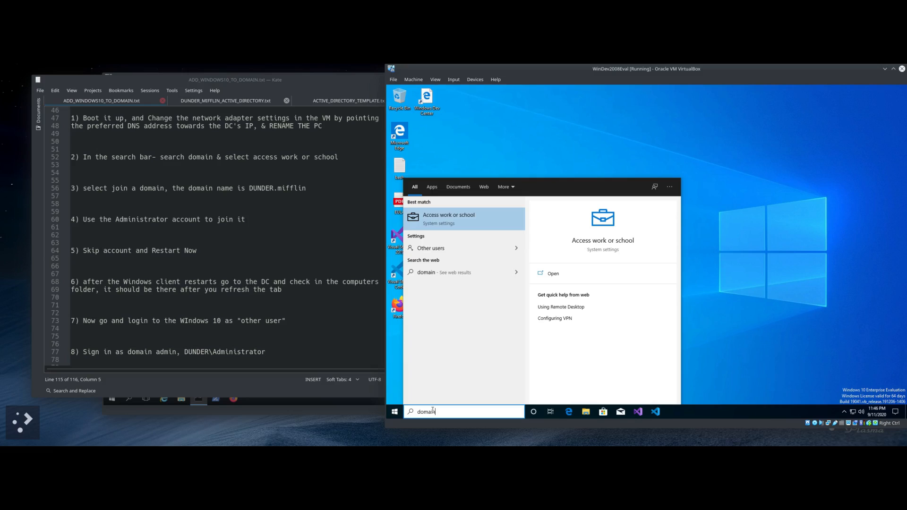
key(Return)
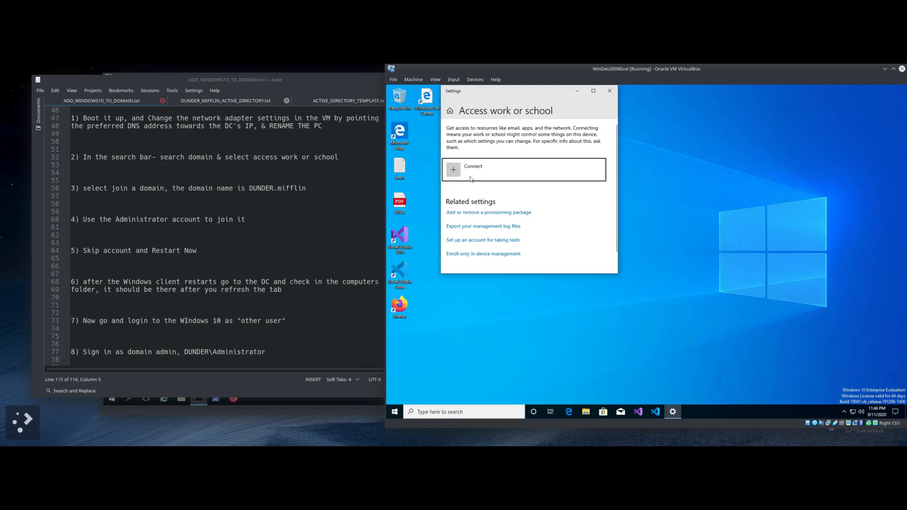
click(456, 169)
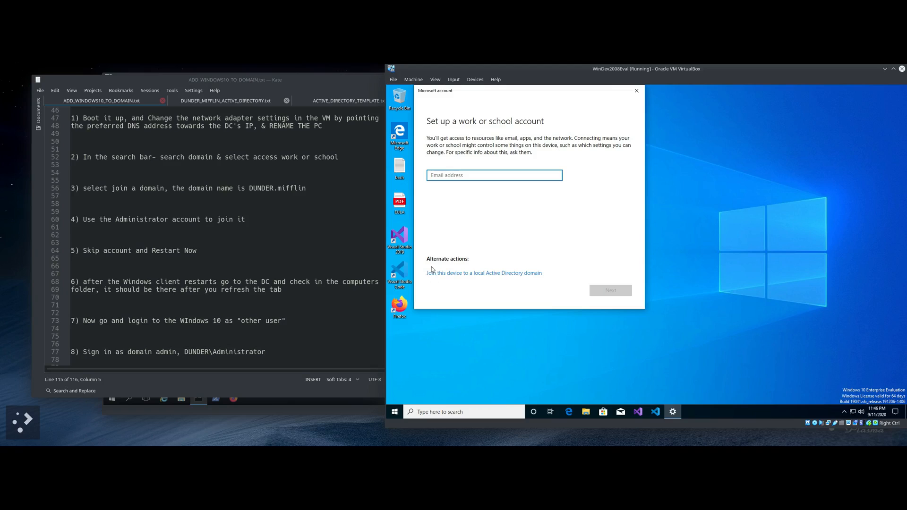
click(490, 274)
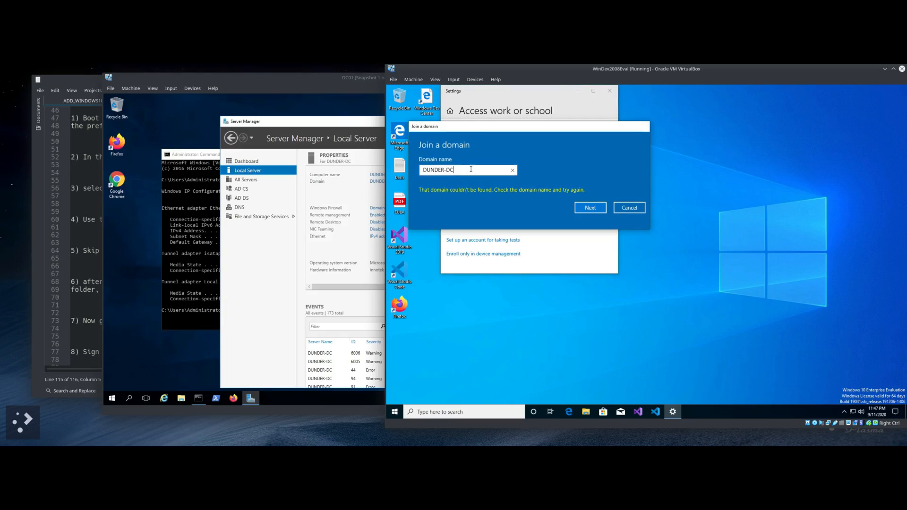
Step: Correct the domain name to DUNDER.mifflin and submit it
key(BackSpace)
key(BackSpace)
text(.mifflin)
click(589, 207)
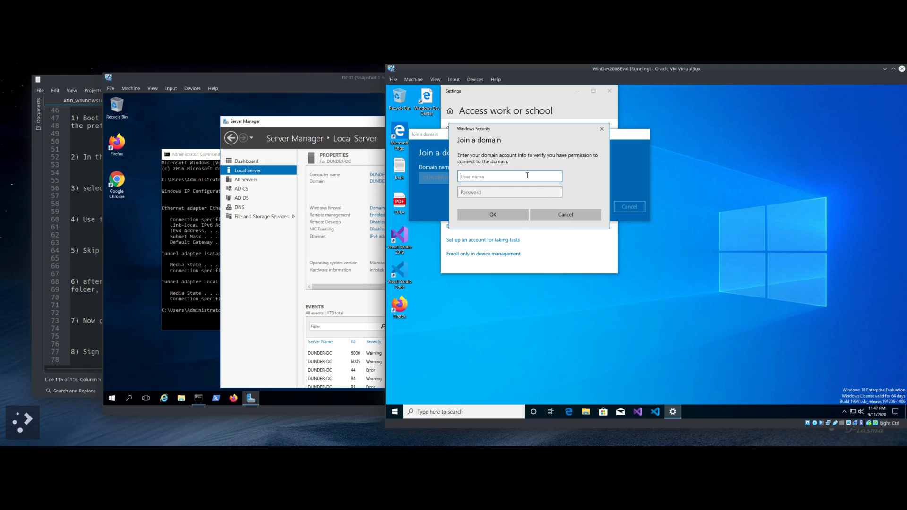
Step: Authenticate the join with the domain Administrator account and its password
text(Administrator)
key(Tab)
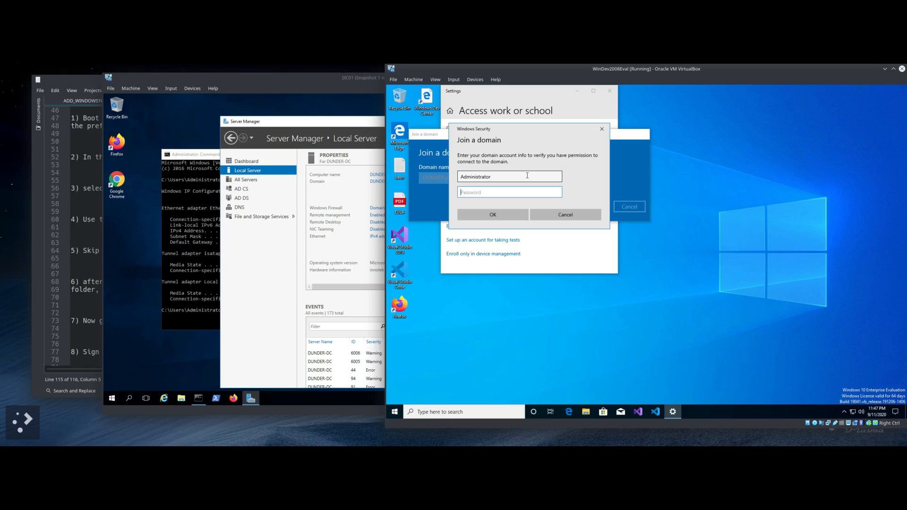
text(*********)
key(Return)
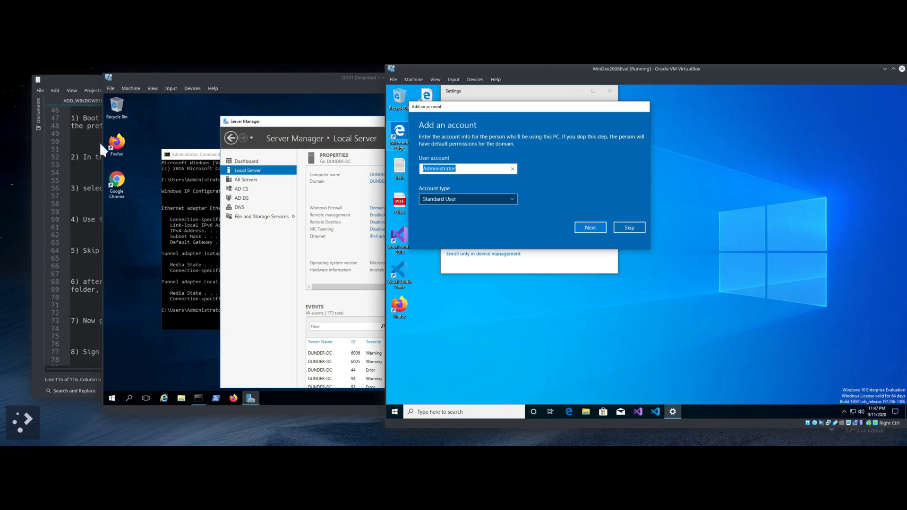
Step: Check the Kate notes, then restart the Windows 10 VM to finish the domain join
click(81, 79)
scroll(131, 246, down, 1)
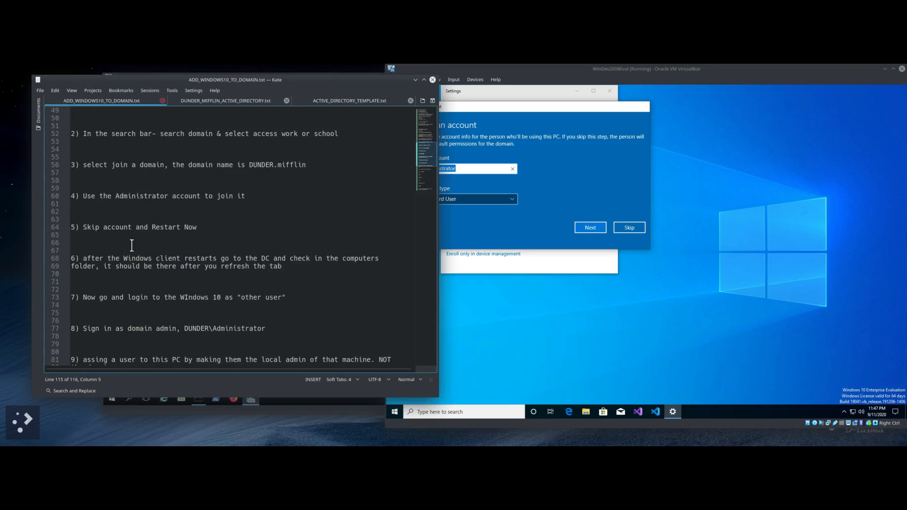
click(557, 200)
click(582, 194)
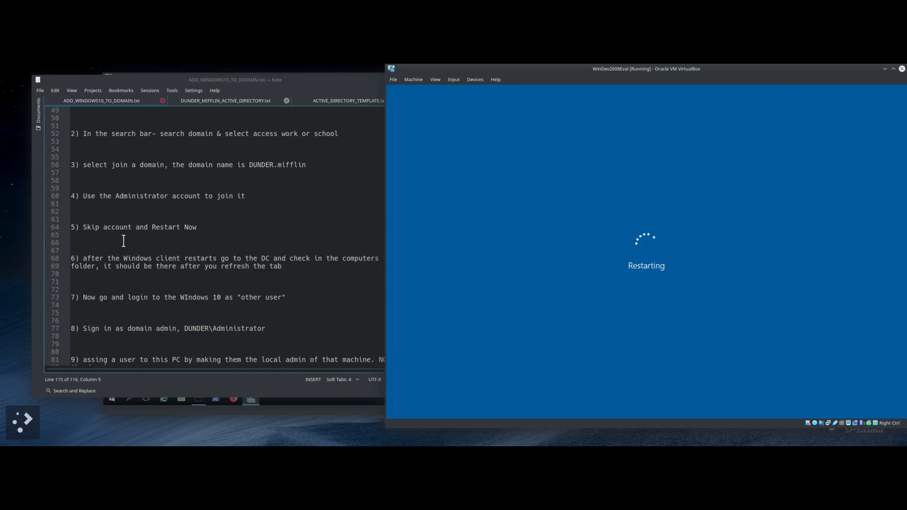
Step: Highlight the note about checking the DC and bring the DC01 VM forward
click(148, 266)
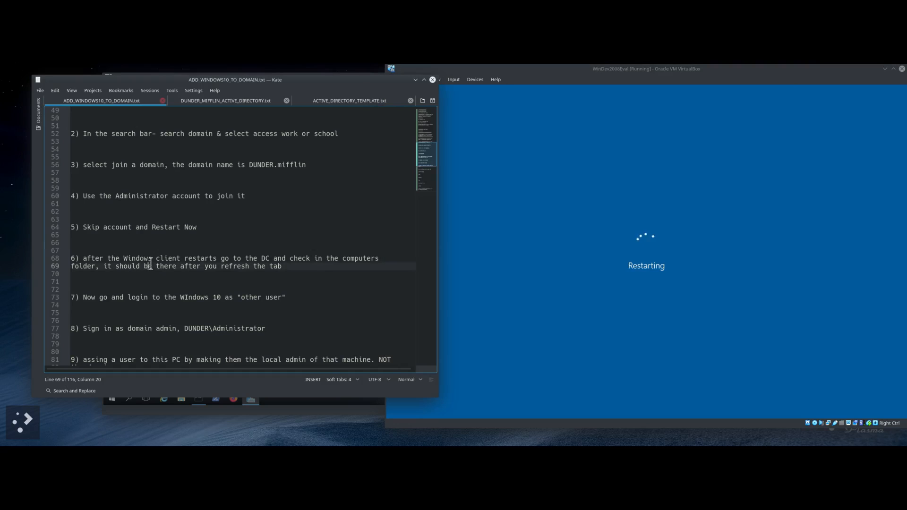
scroll(151, 265, down, 2)
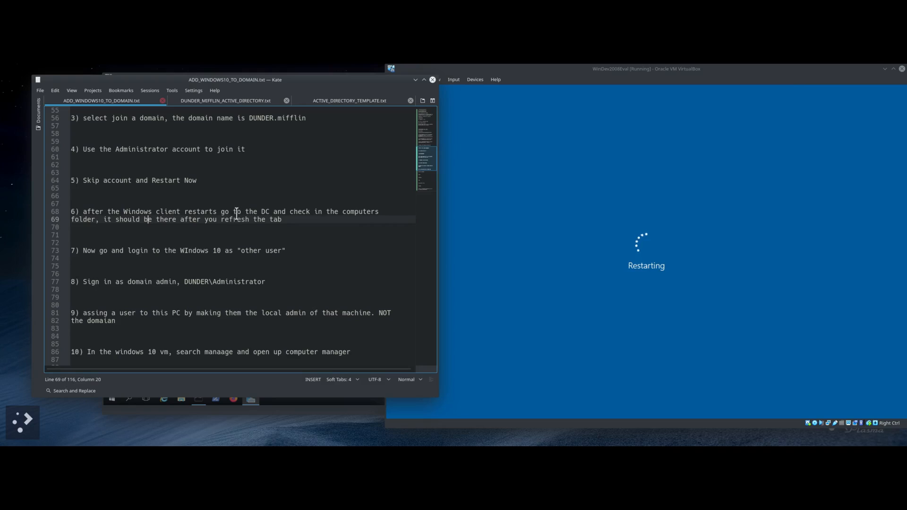
drag(261, 212, 376, 219)
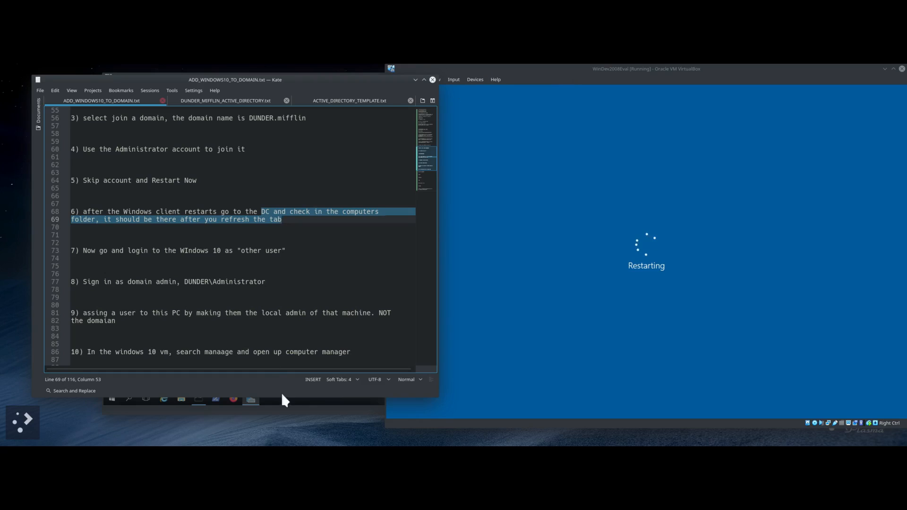
click(289, 408)
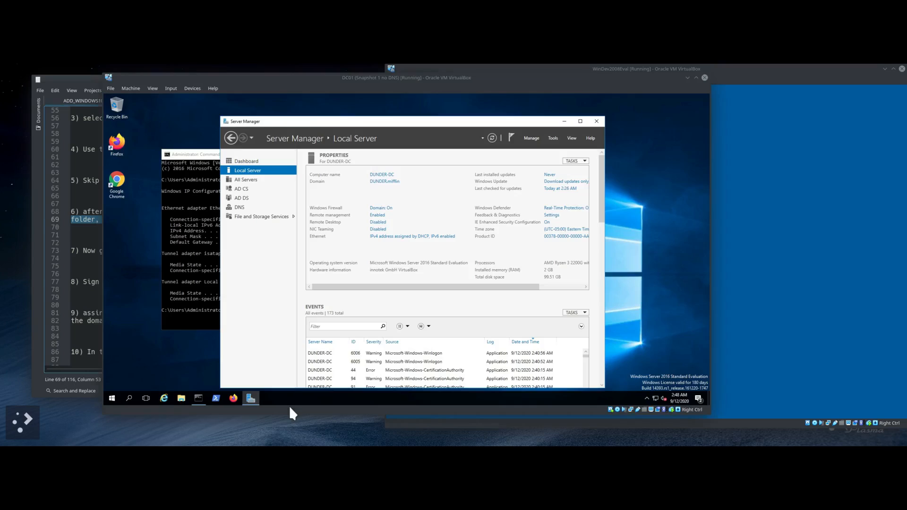
Step: Open Active Directory Users and Computers from Server Manager's Tools menu on DC01
drag(555, 117, 555, 113)
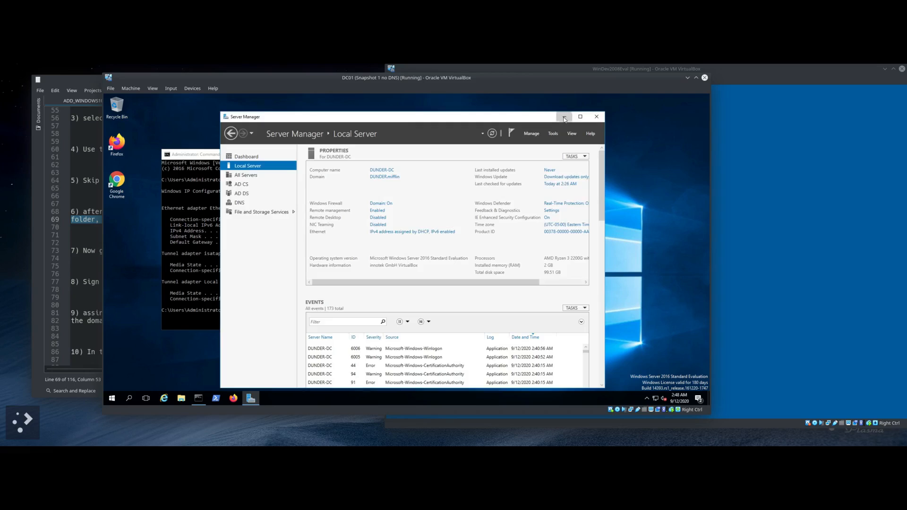
click(564, 117)
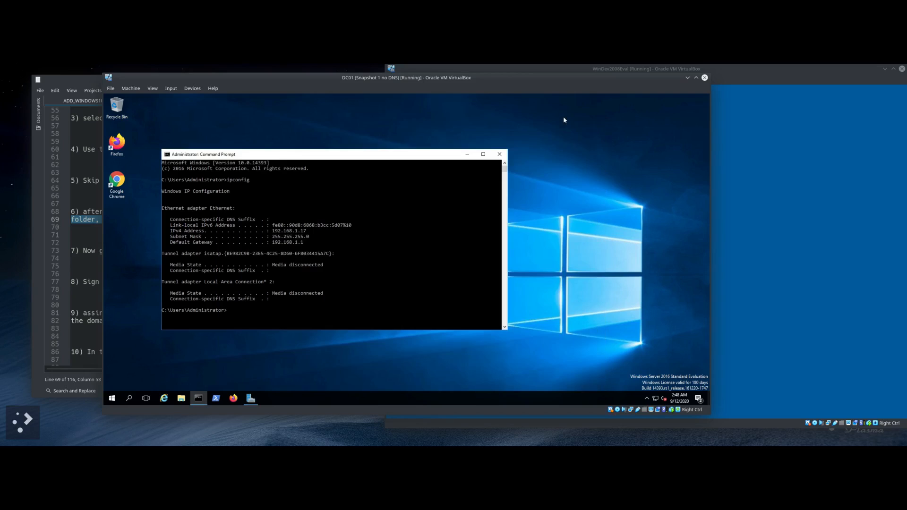
click(251, 398)
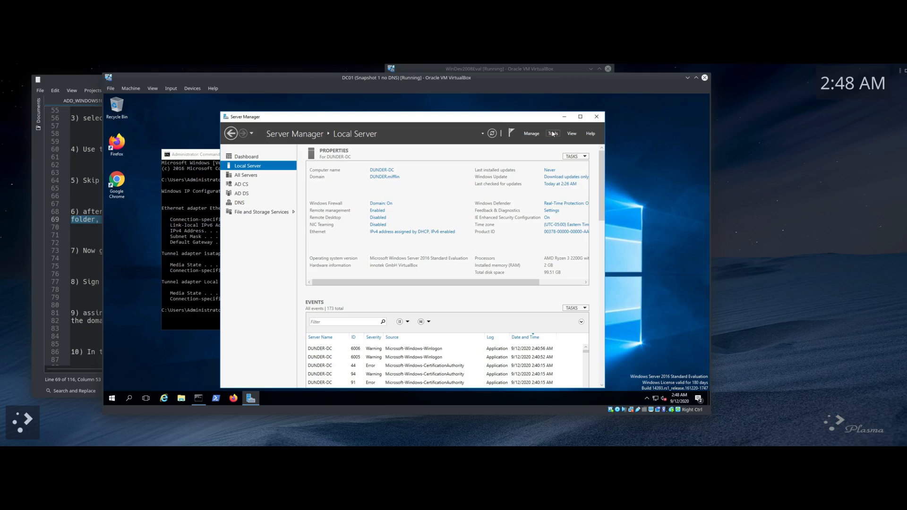
click(553, 134)
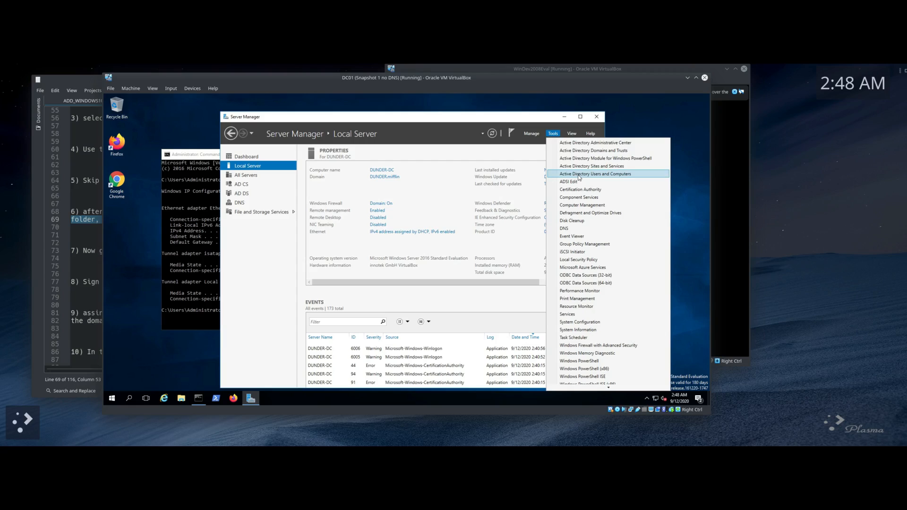
click(579, 175)
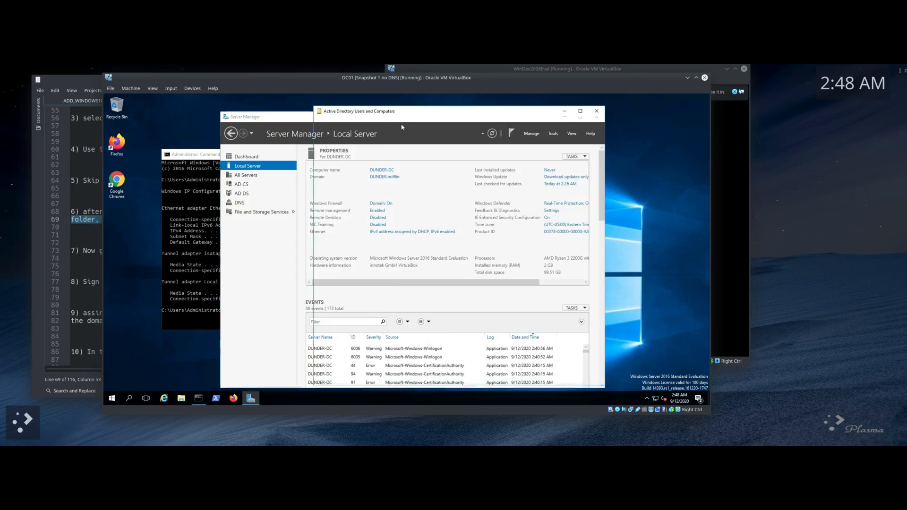
click(527, 68)
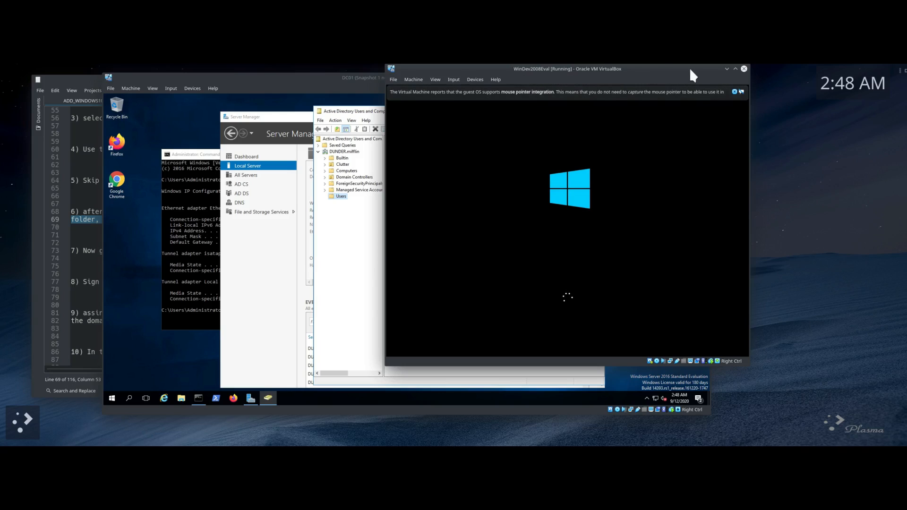
click(733, 90)
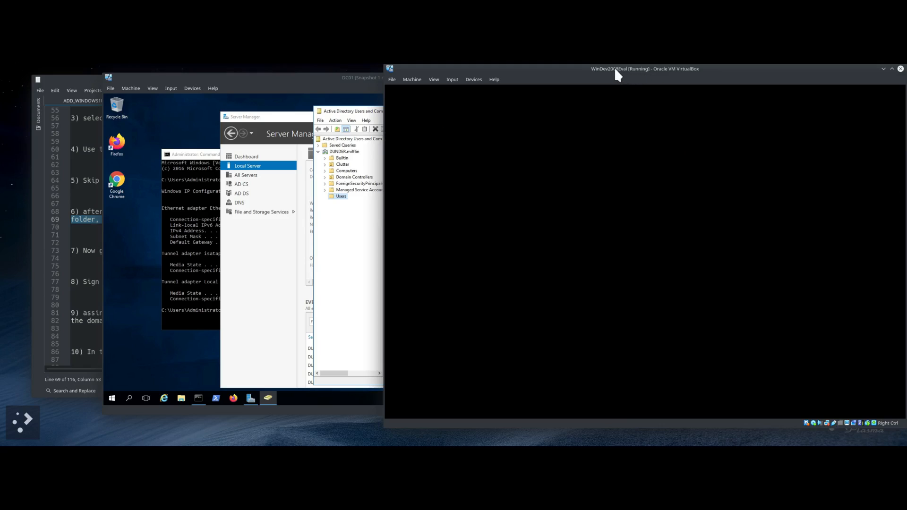
click(329, 85)
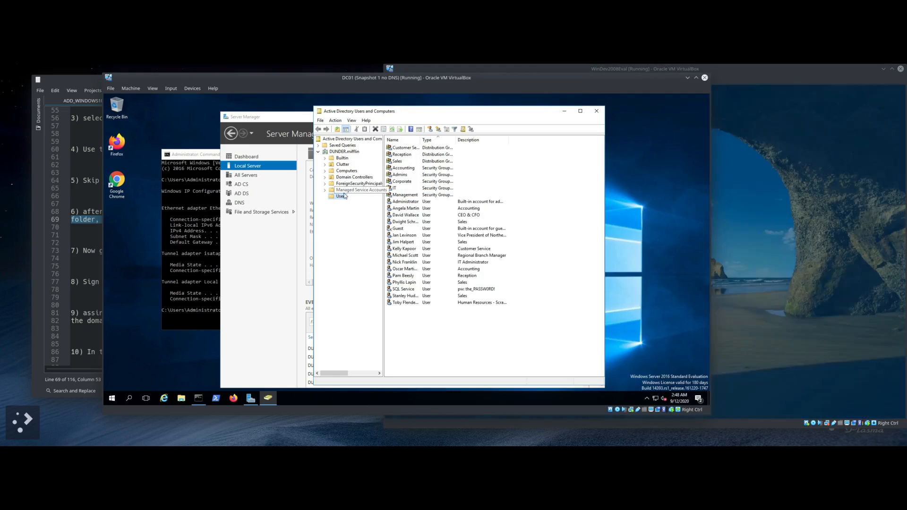
Step: Inspect WINDEV2008EVAL's properties in the DUNDER.mifflin Computers container, then close them
click(346, 172)
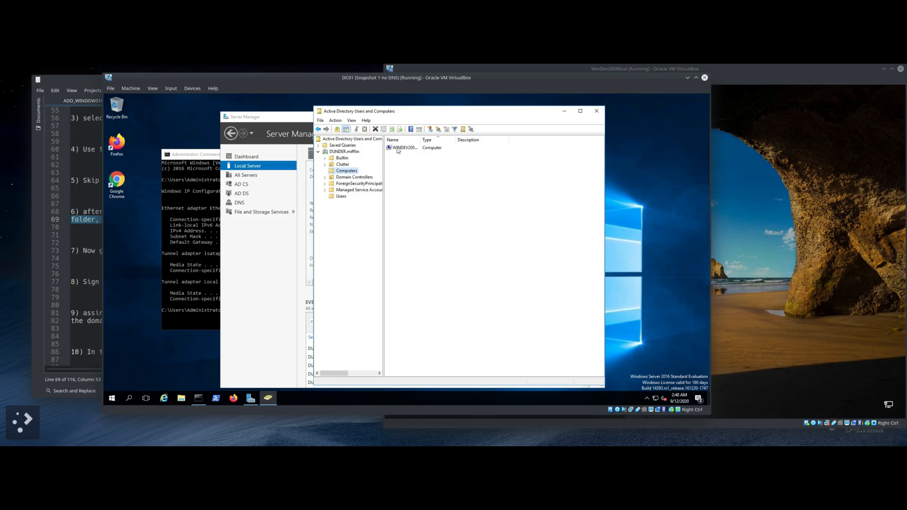
right_click(432, 149)
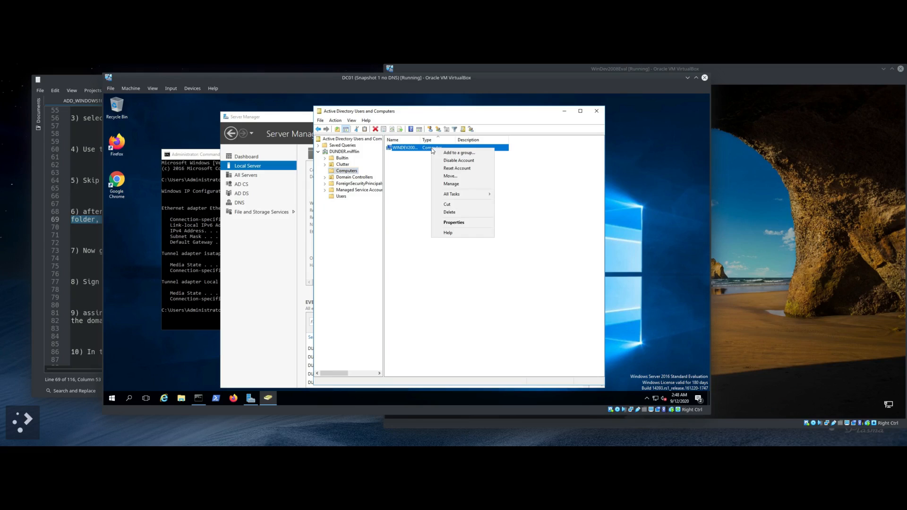
click(448, 223)
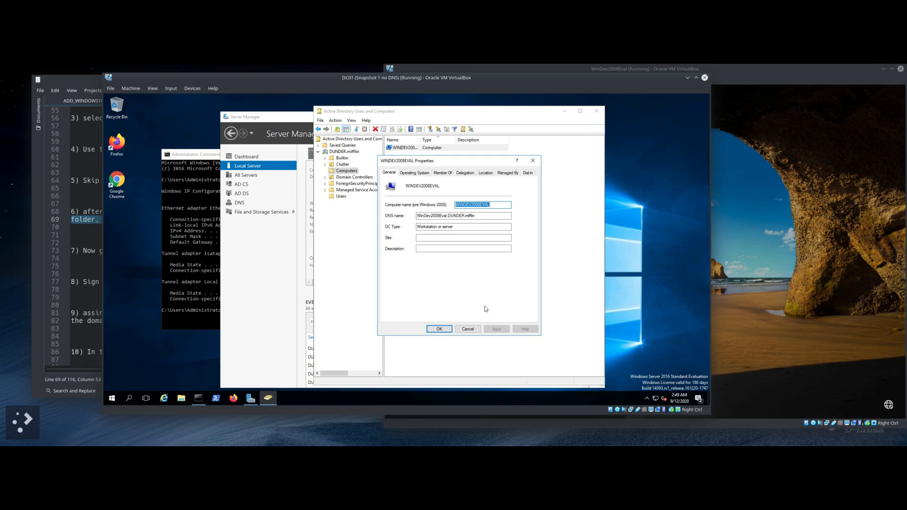
click(439, 330)
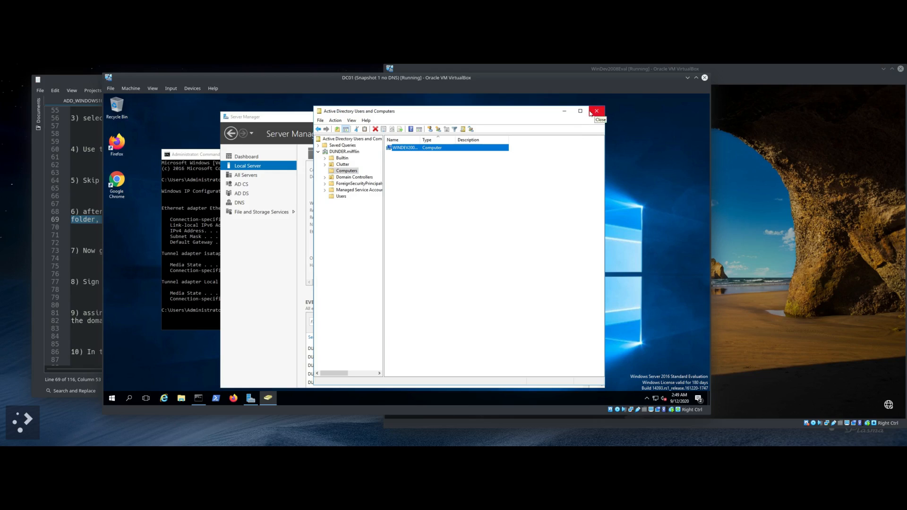
Step: Wake the Windows 10 VM to its sign-in screen, then list DC01's DUNDER.mifflin Users container
click(728, 73)
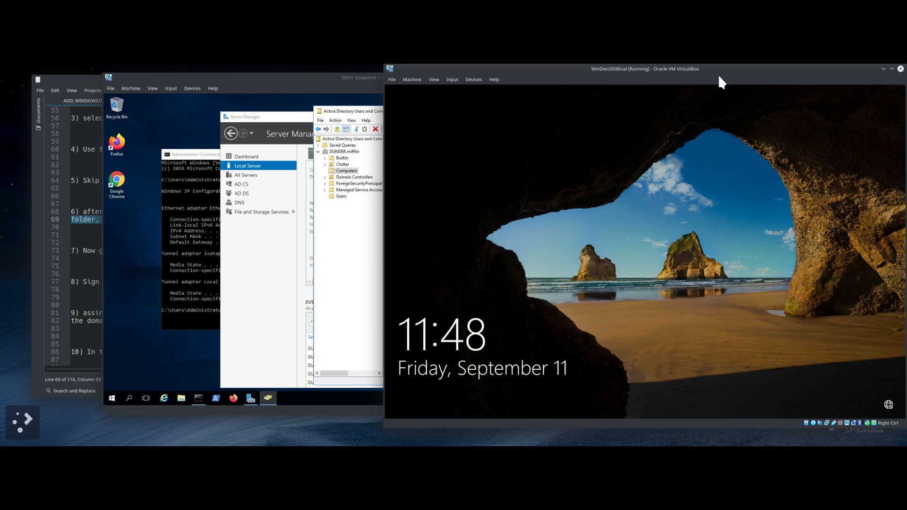
click(82, 83)
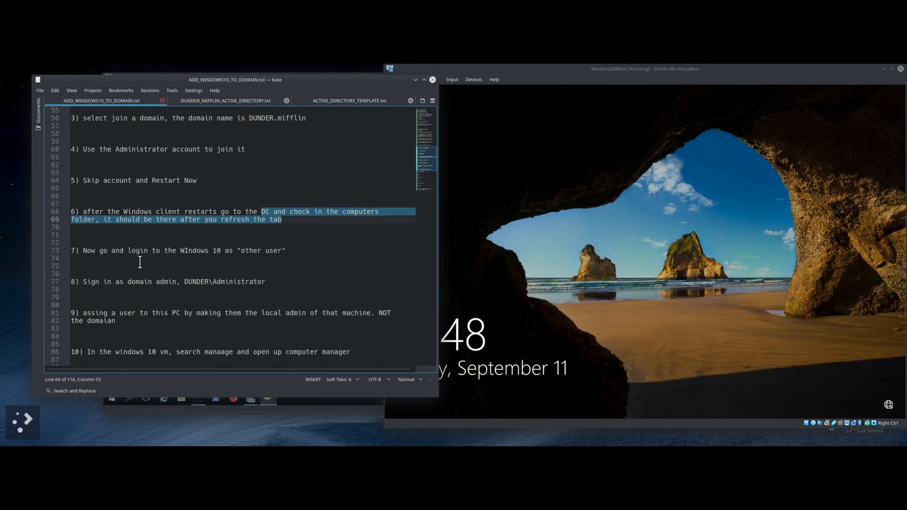
scroll(140, 259, down, 2)
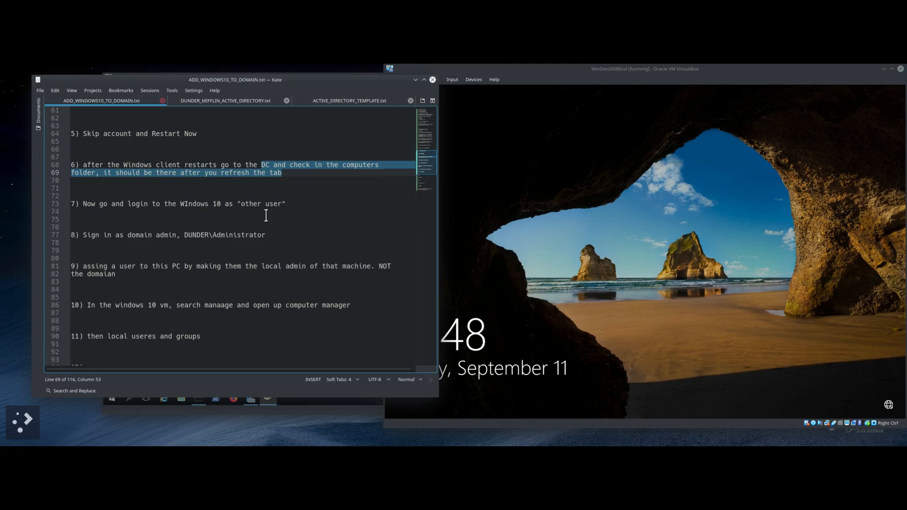
click(618, 310)
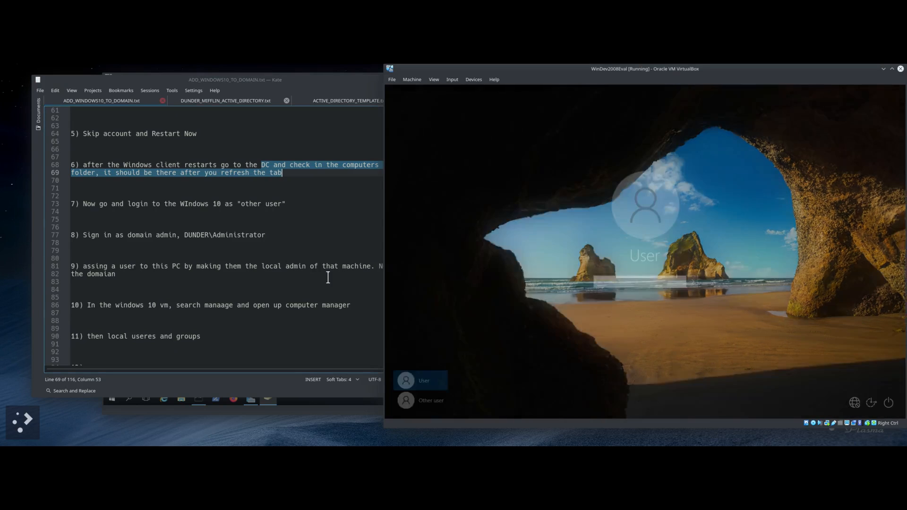
click(122, 406)
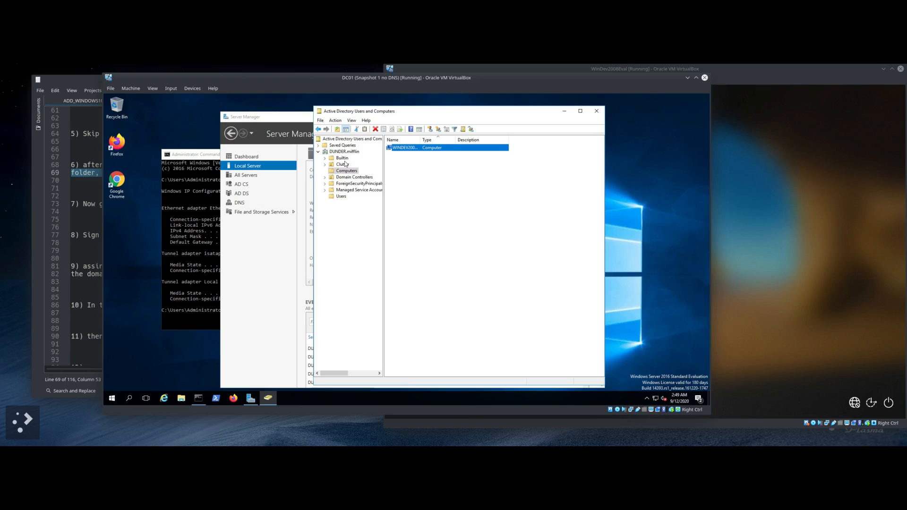
click(341, 196)
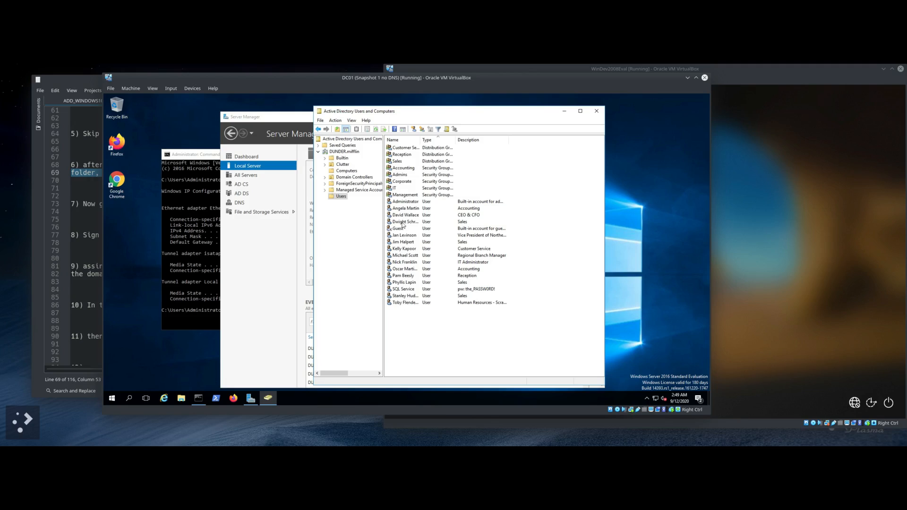
Step: Open the Regional Branch Manager account's Properties and view its Address and General tabs
click(407, 256)
right_click(411, 258)
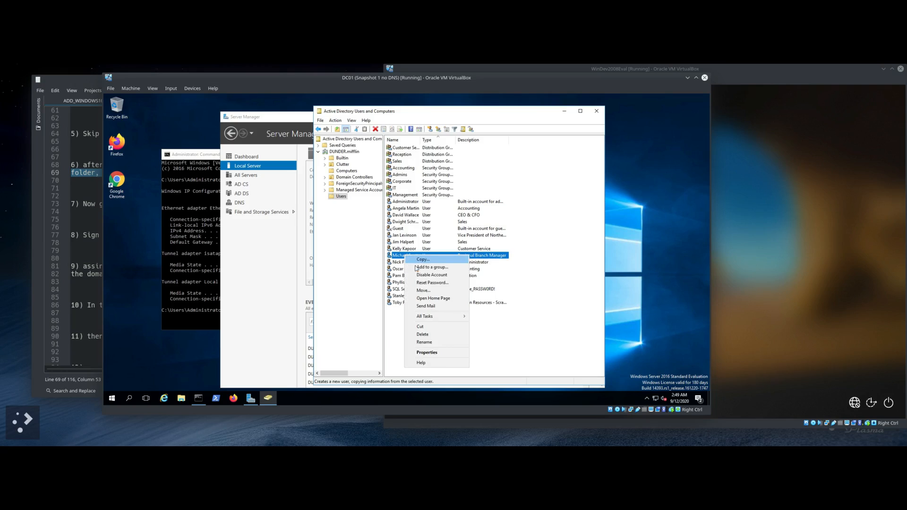
click(418, 352)
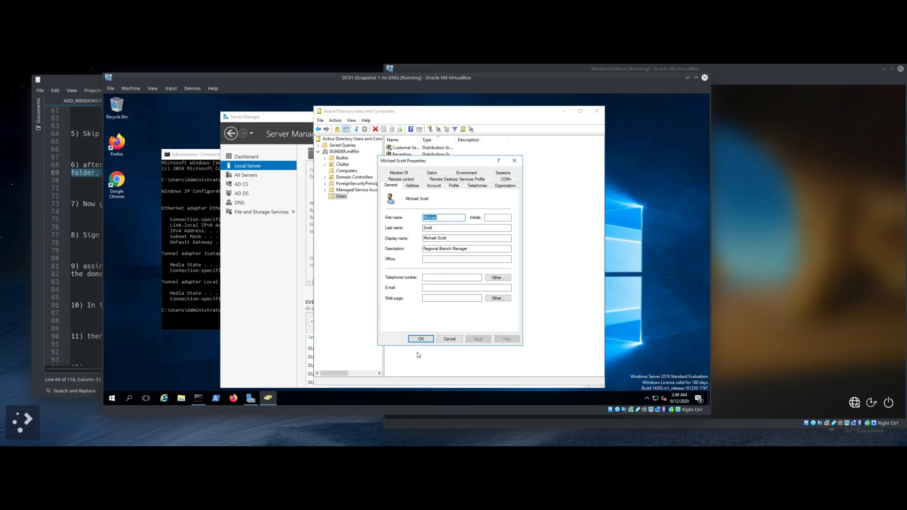
click(413, 185)
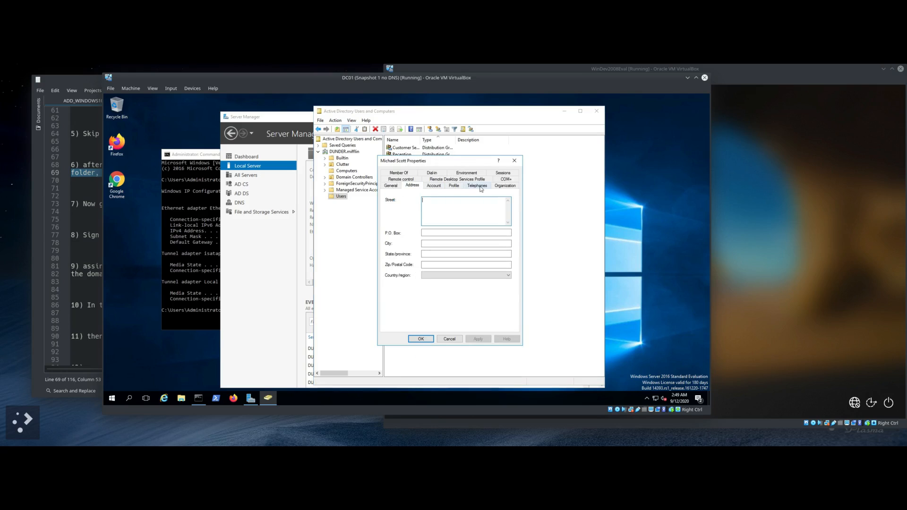
click(390, 185)
Step: Browse the Profile, Remote Desktop and Environment tabs, ending on the Account logon name details
click(429, 187)
click(408, 187)
click(386, 187)
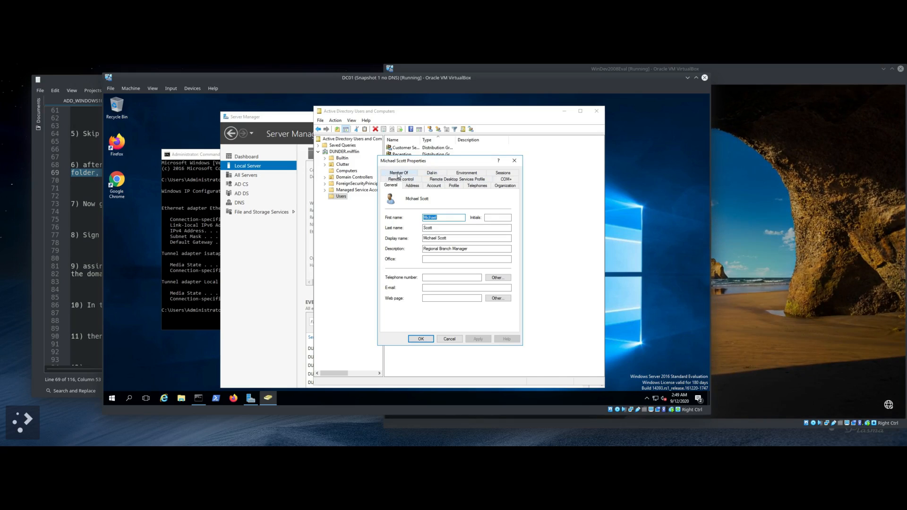
click(454, 186)
click(472, 179)
click(467, 173)
click(432, 173)
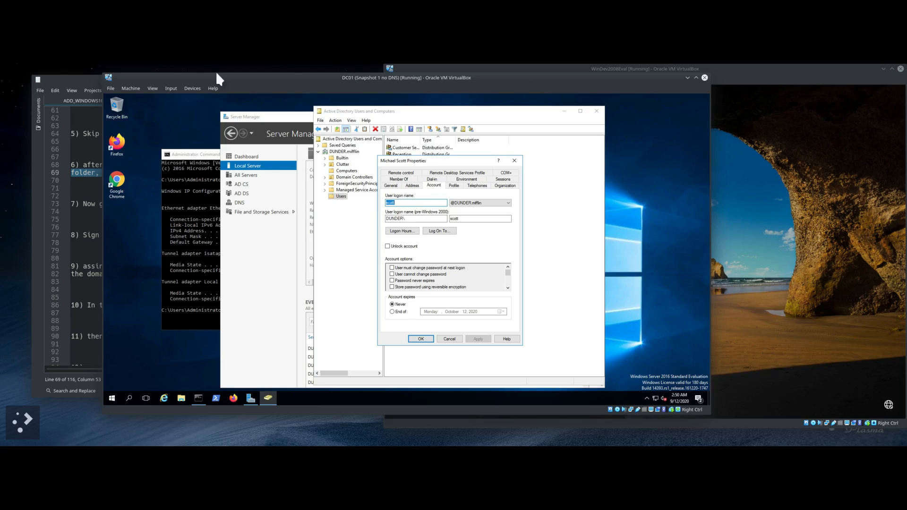
click(83, 80)
Step: Highlight the DUNDER\Administrator sign-in name and the step about making a user local admin
scroll(248, 229, down, 1)
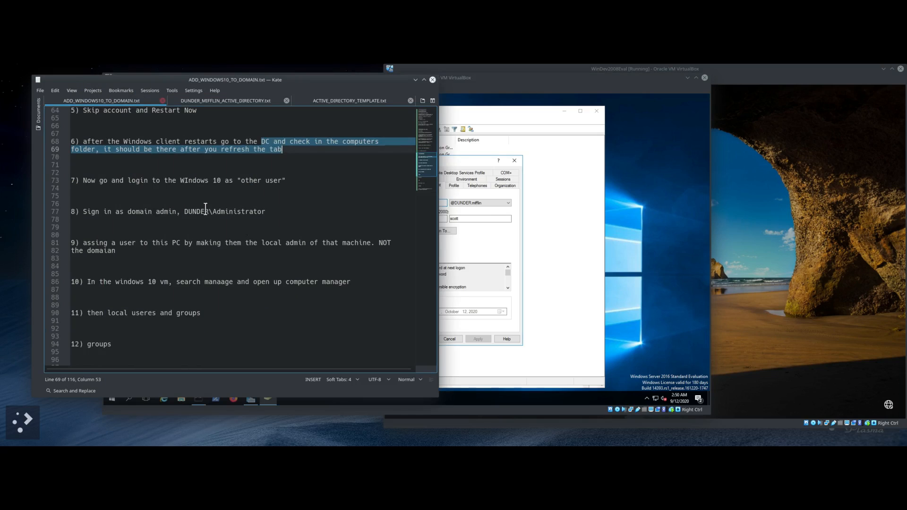
drag(185, 209, 277, 210)
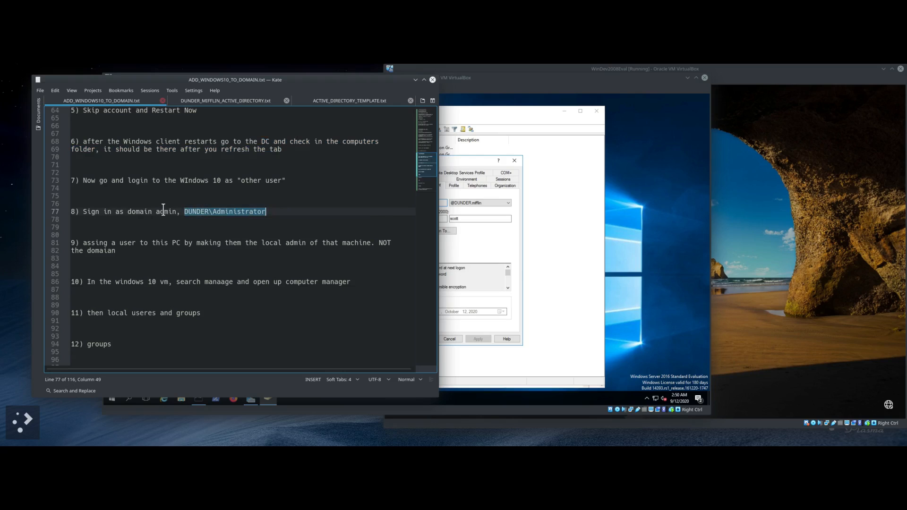
scroll(165, 210, down, 2)
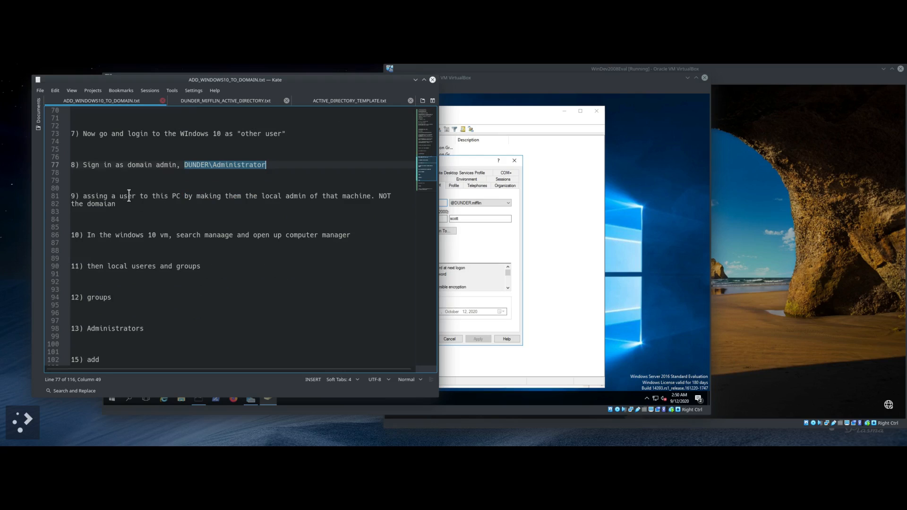
drag(131, 196, 360, 195)
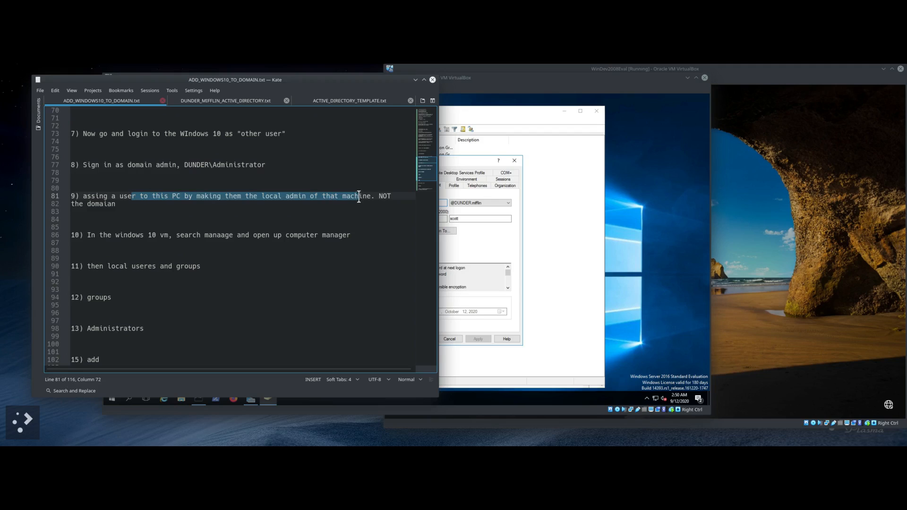
click(749, 76)
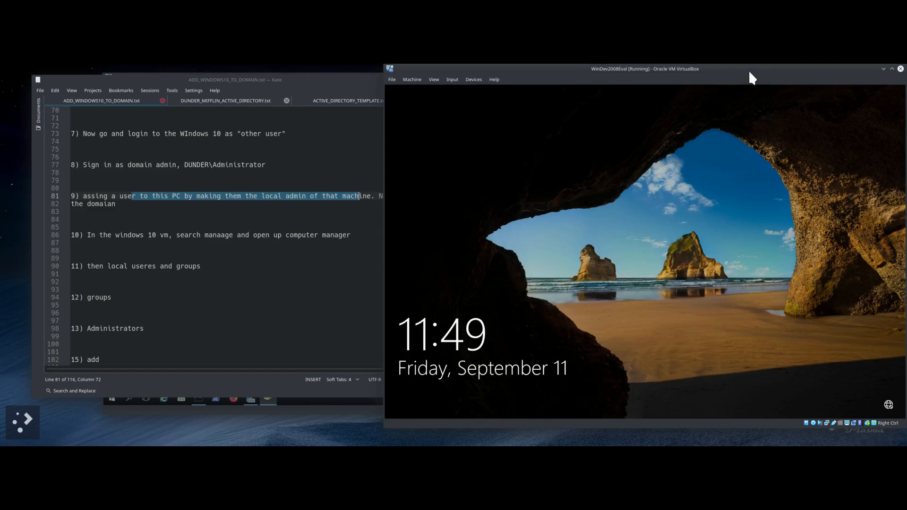
Step: Send Ctrl-Alt-Del to the Windows 10 VM and choose Other user, checking the sign-in notes
click(875, 423)
click(837, 362)
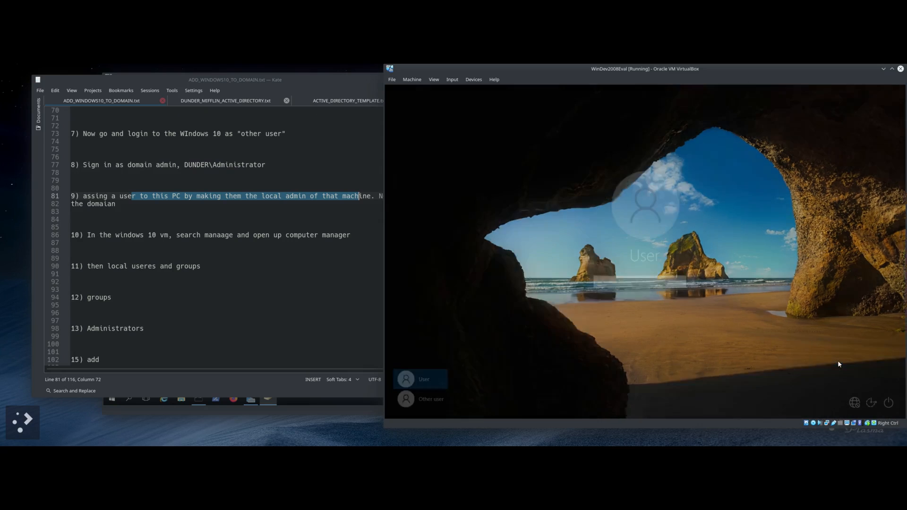
click(436, 401)
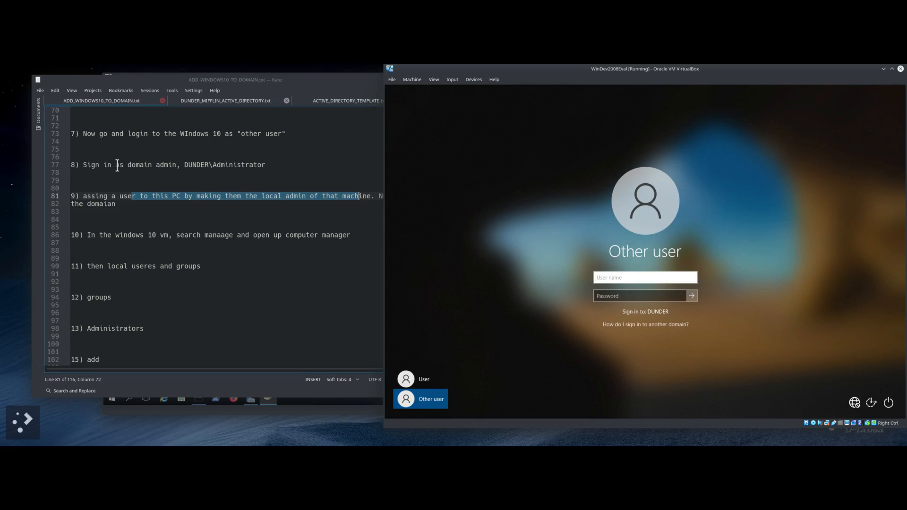
click(99, 139)
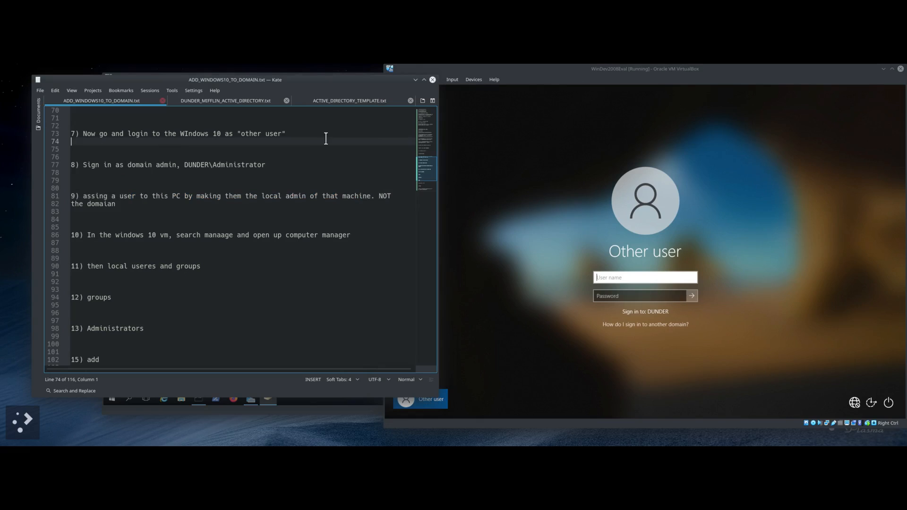
drag(135, 165, 278, 166)
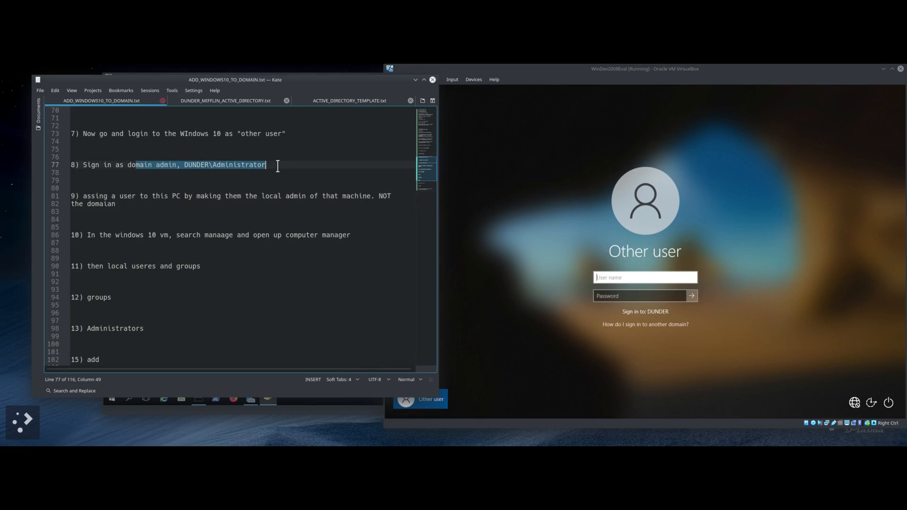
click(367, 409)
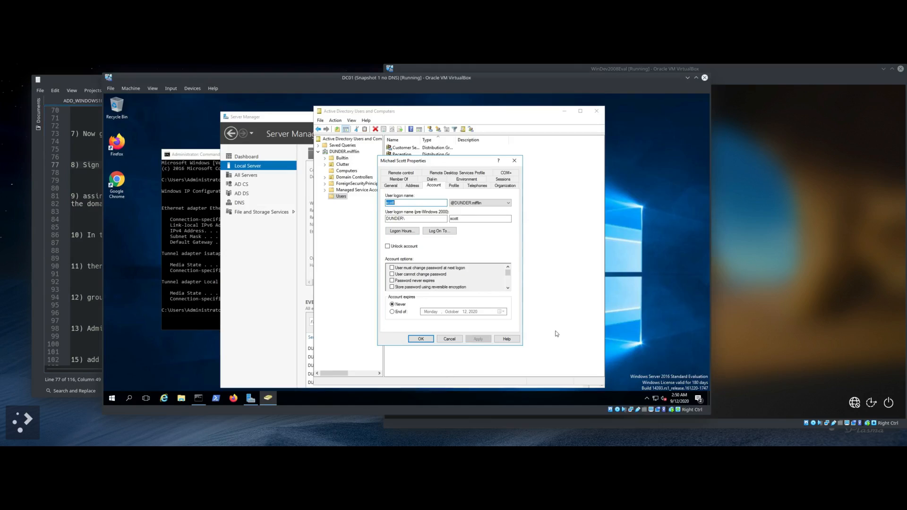
click(785, 279)
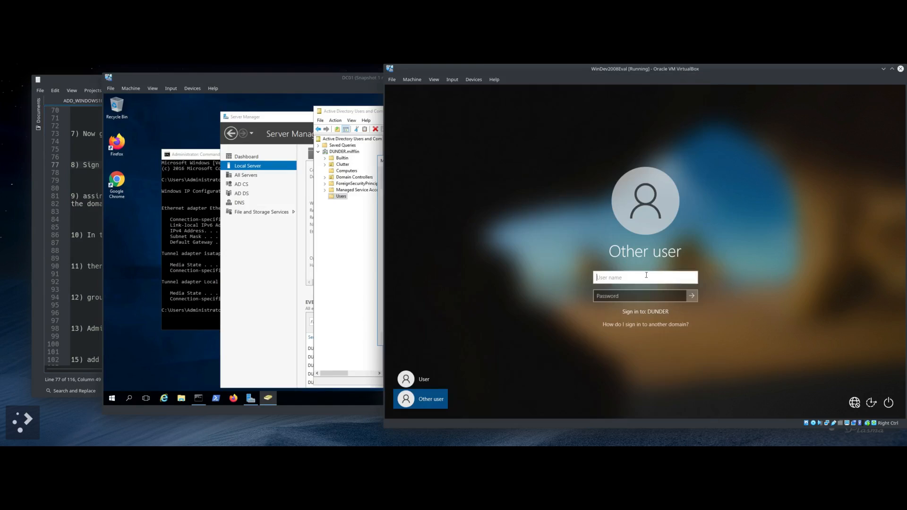
Step: Sign in as DUNDER\Administrator with the domain admin password
text(DUNDER\Administrator)
click(604, 295)
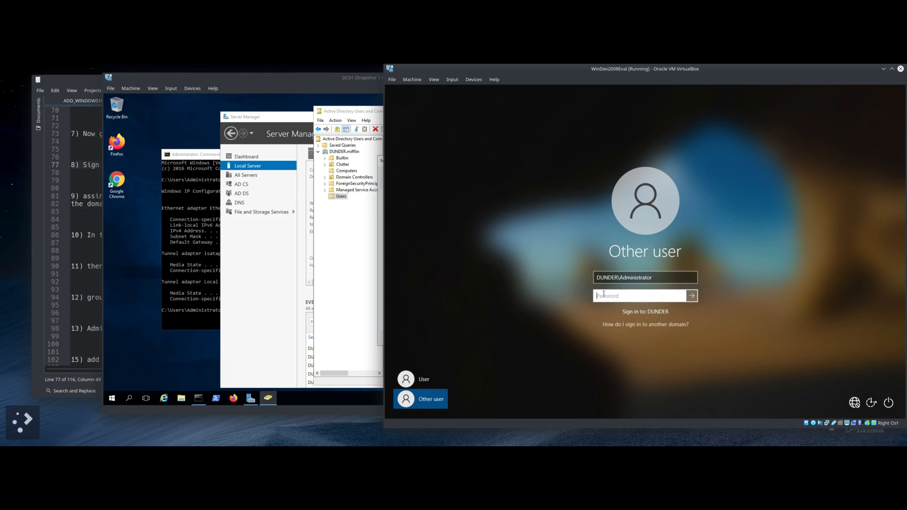
text(•)
key(Return)
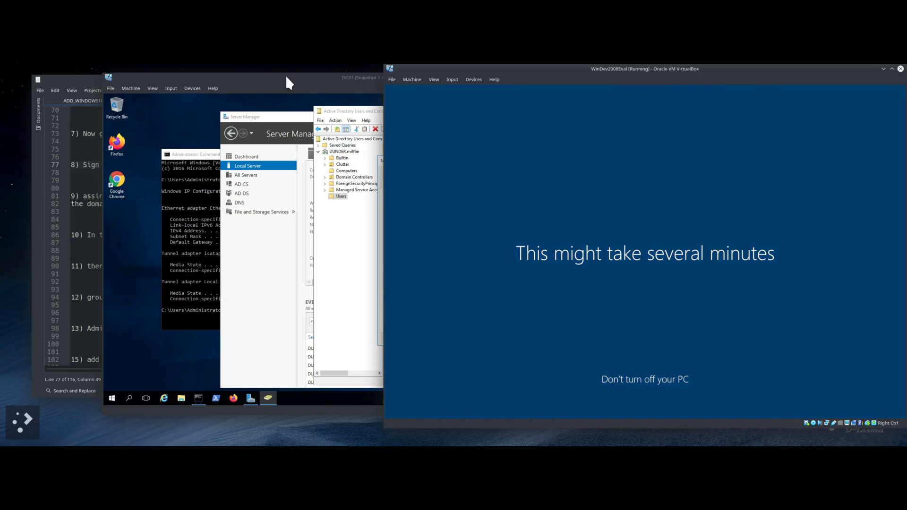
click(286, 77)
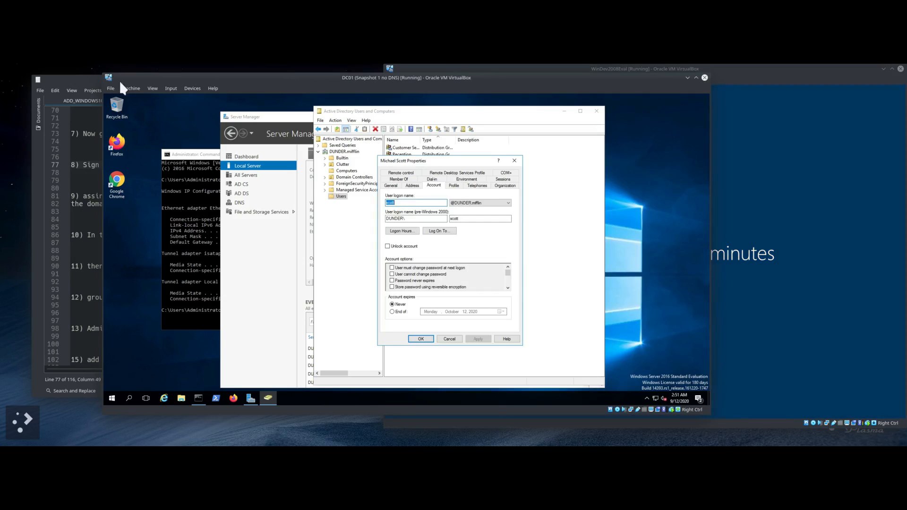
Step: Correct 'manaage' to 'manage' in step 9 of the notes and raise the Windows 10 VM
click(83, 78)
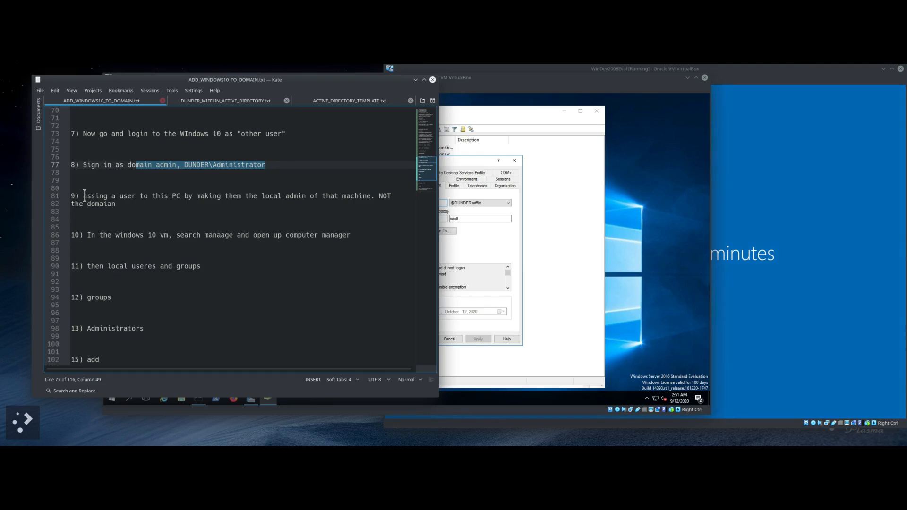
drag(84, 196, 378, 199)
drag(378, 201, 384, 201)
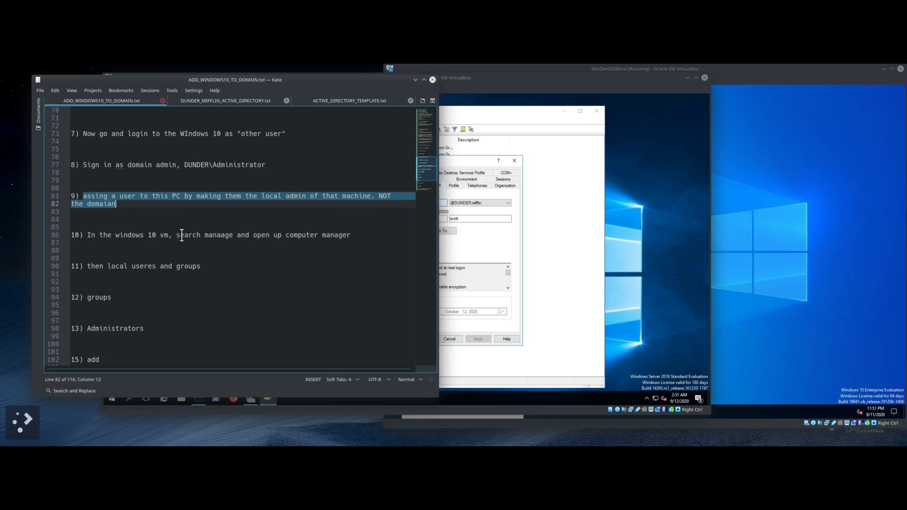
click(222, 235)
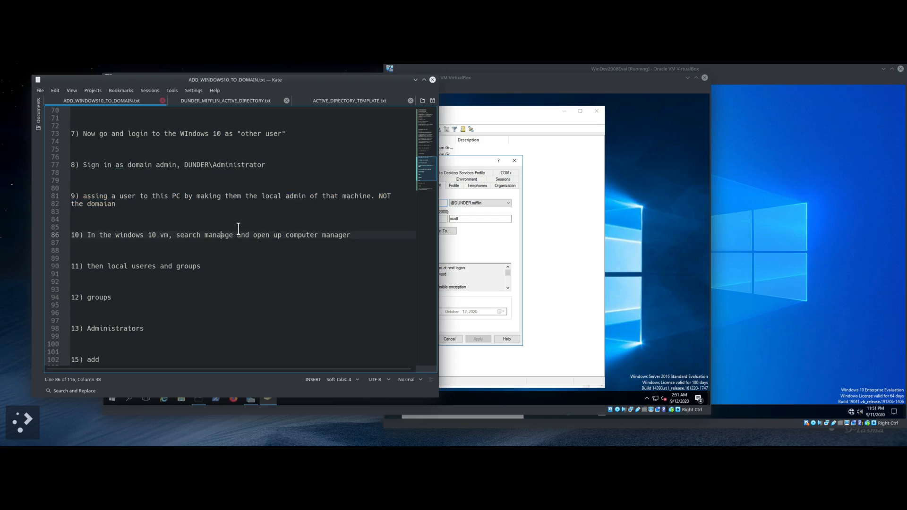
key(BackSpace)
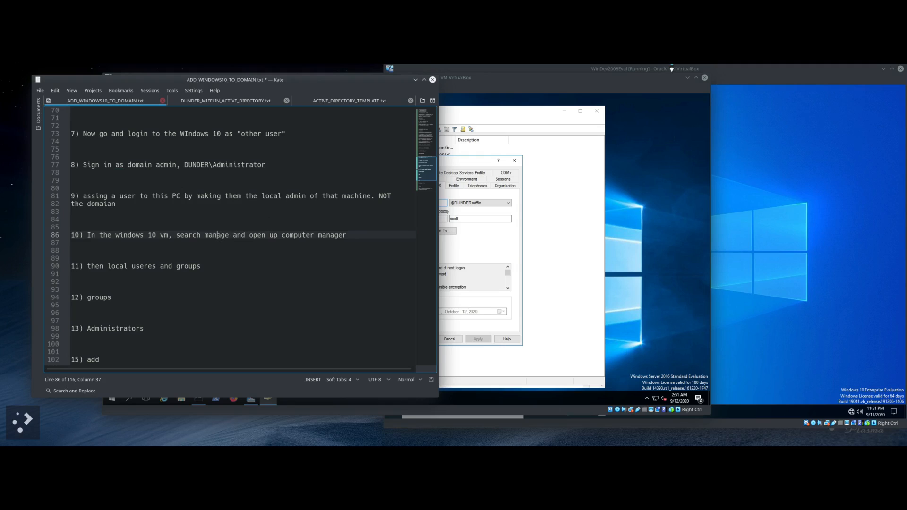
click(743, 68)
click(427, 413)
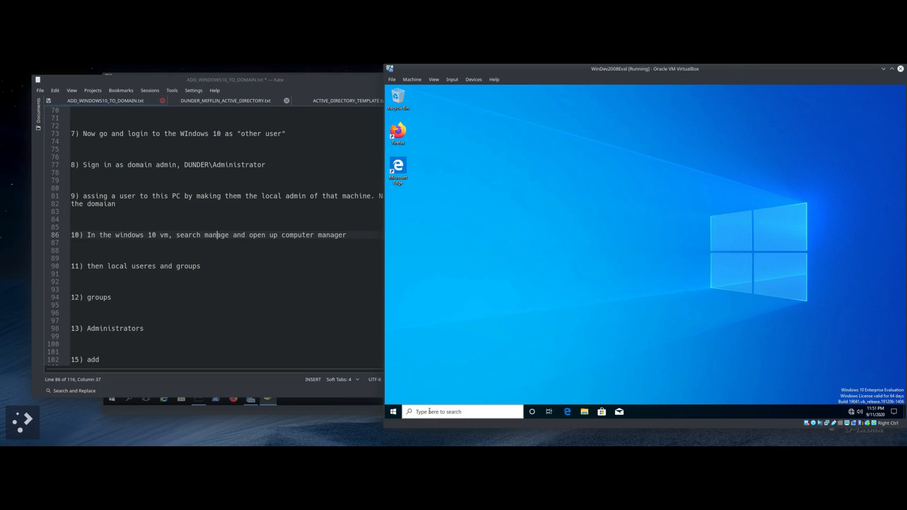
Step: Search 'manage' to reach Computer Management, reviewing the notes' local admin and local users steps
text(manage)
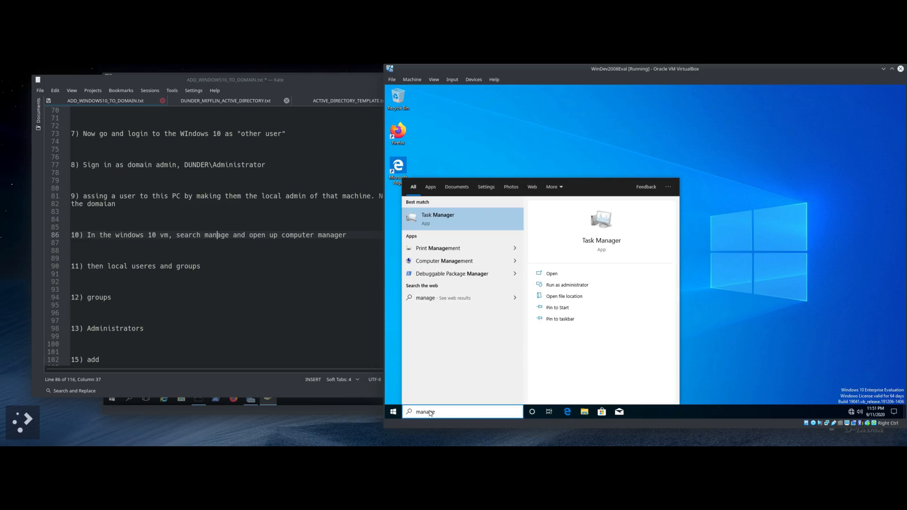
key(Down)
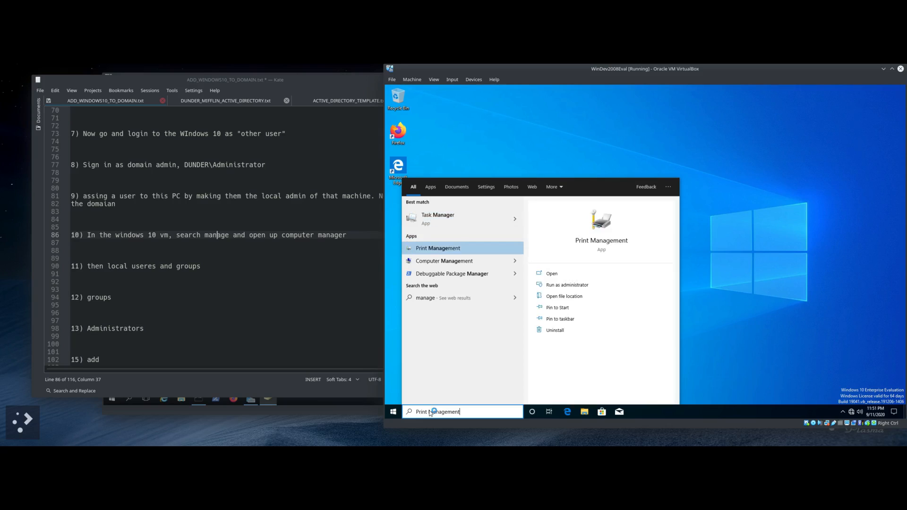
key(Down)
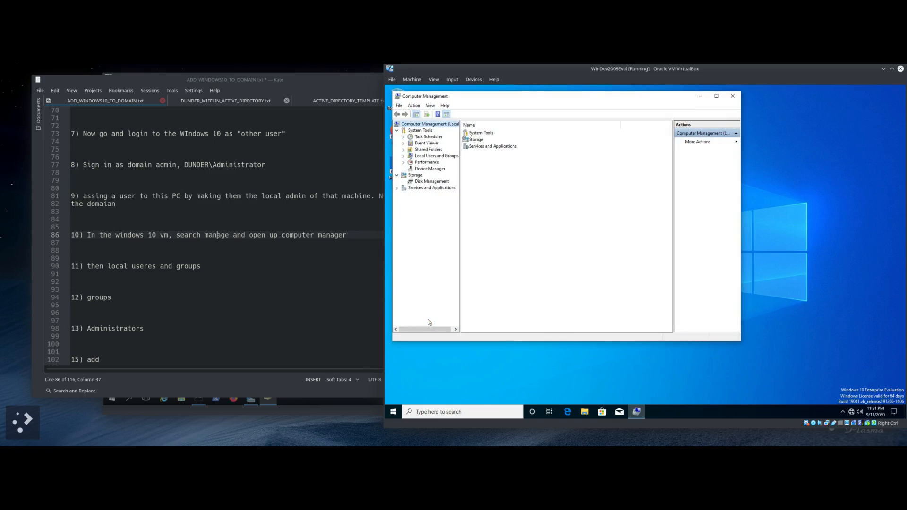
click(150, 212)
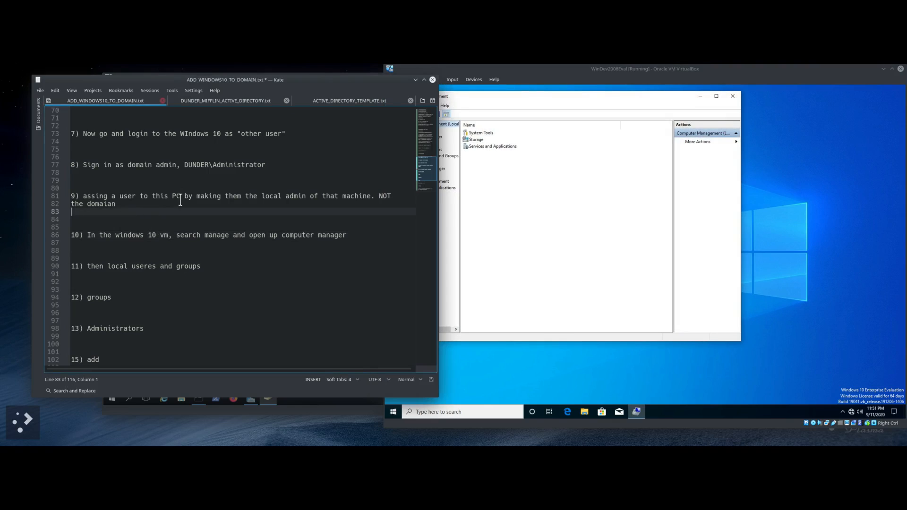
drag(88, 196, 191, 204)
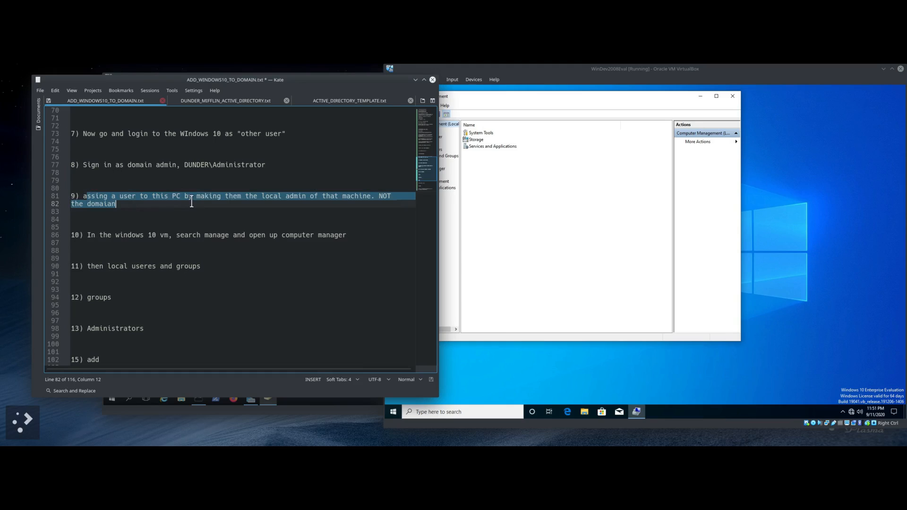
drag(98, 239, 304, 235)
drag(99, 266, 204, 267)
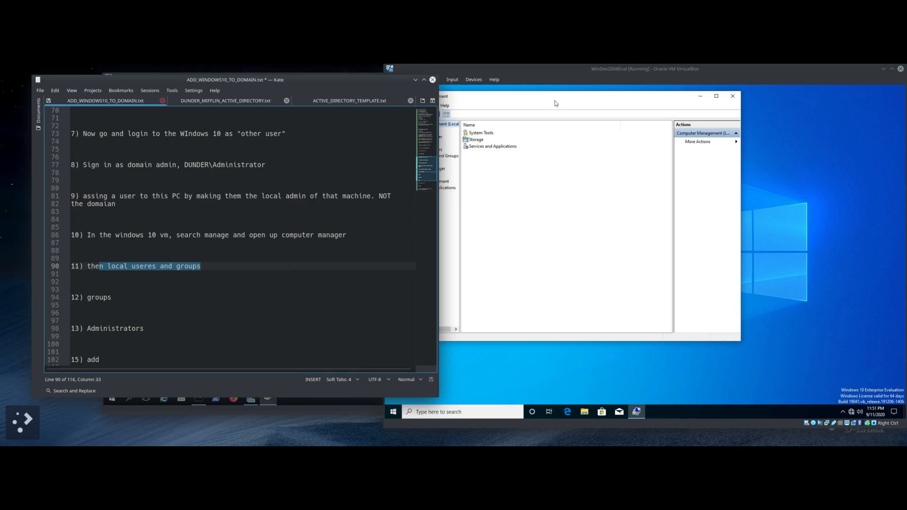
click(557, 72)
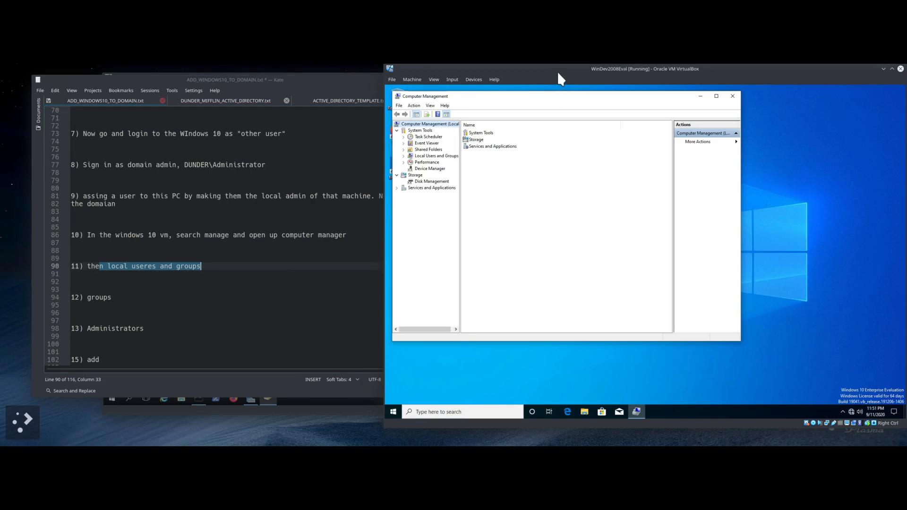
Step: Expand Local Users and Groups, open Groups, and open the Administrators group's properties
click(433, 158)
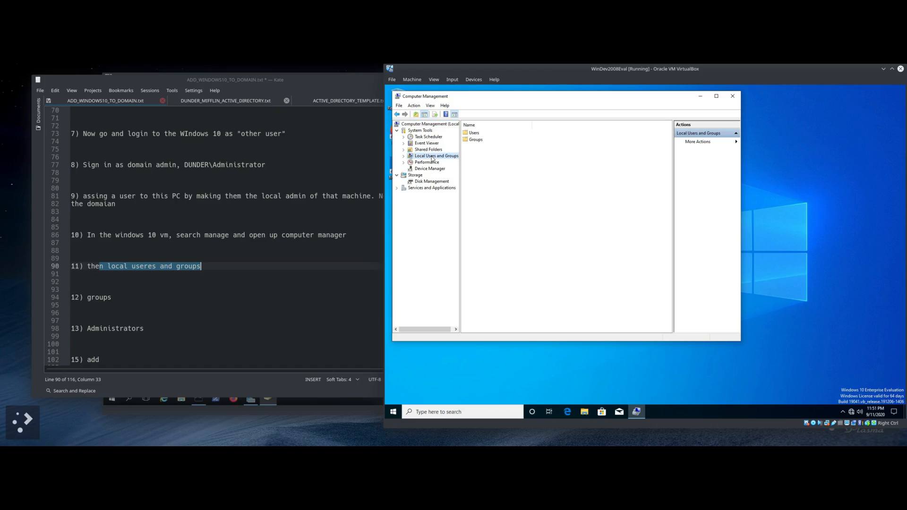
click(471, 140)
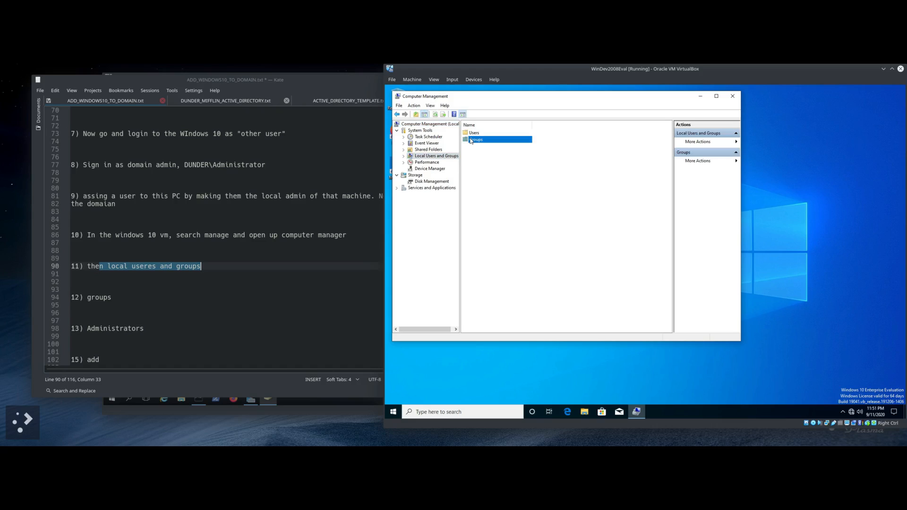
right_click(473, 141)
click(476, 153)
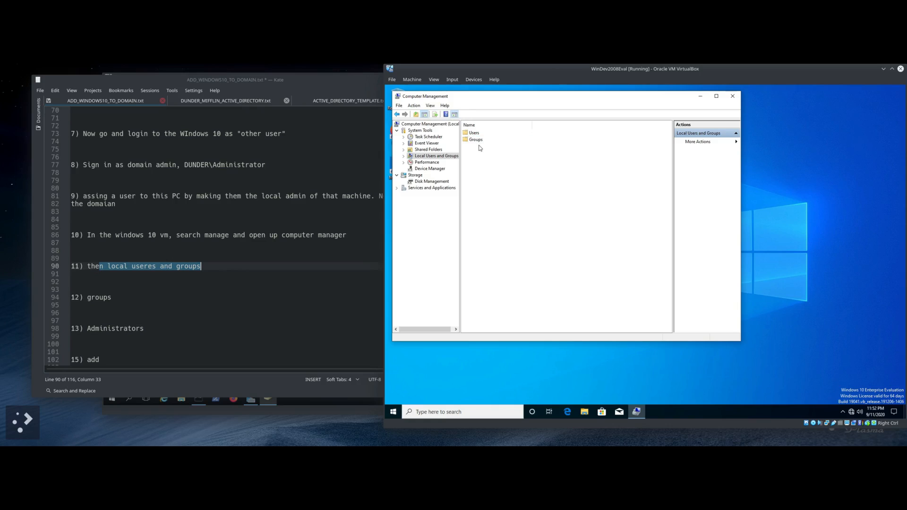
double_click(479, 141)
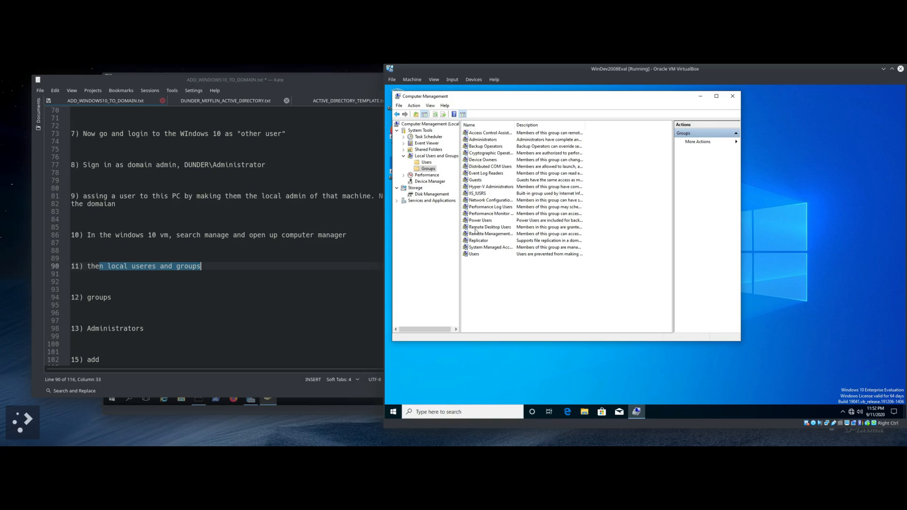
double_click(473, 140)
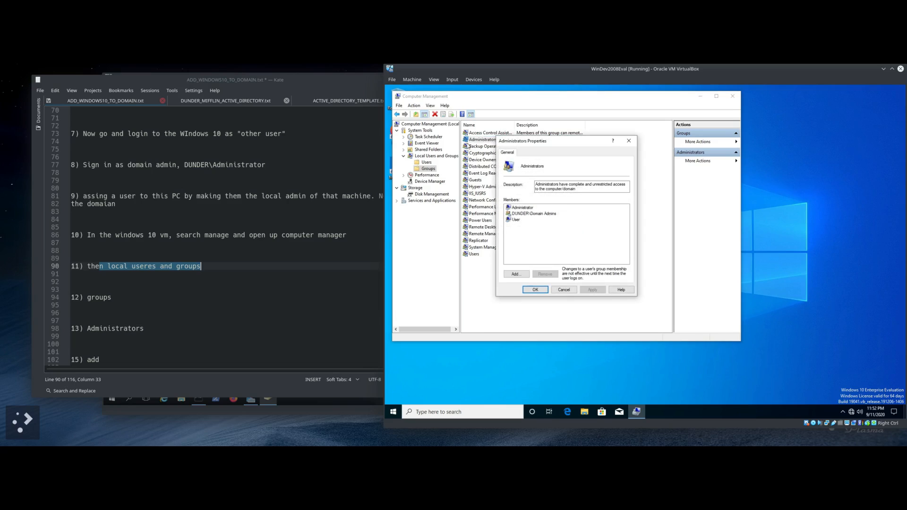
Step: Start adding a member to Administrators after checking the user's logon name on DC01
scroll(170, 326, down, 2)
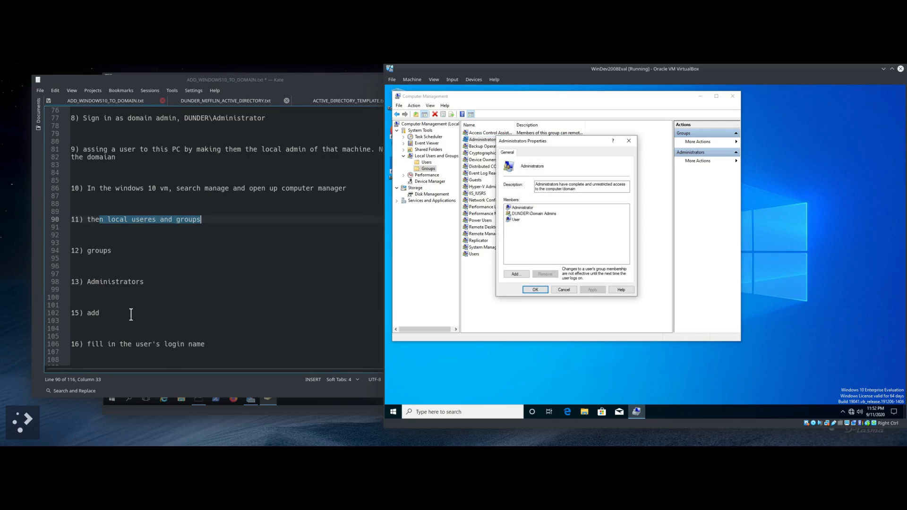
click(515, 274)
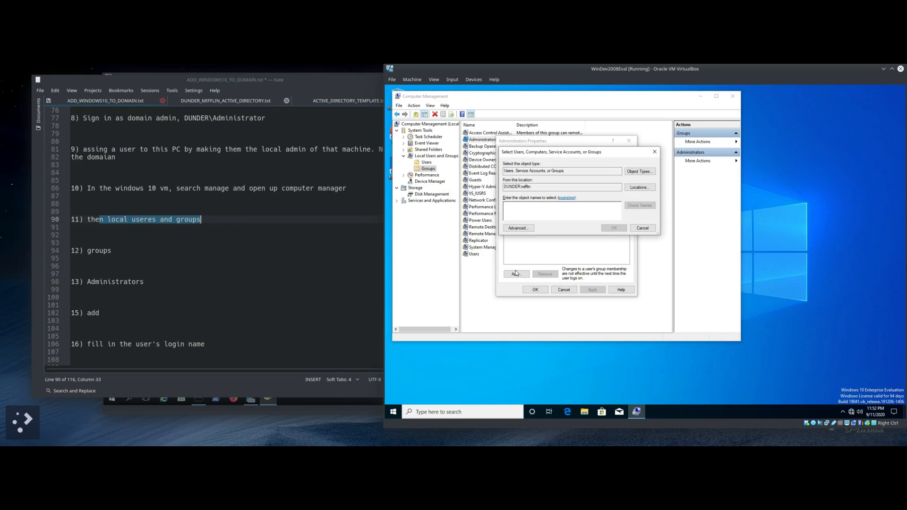
click(324, 409)
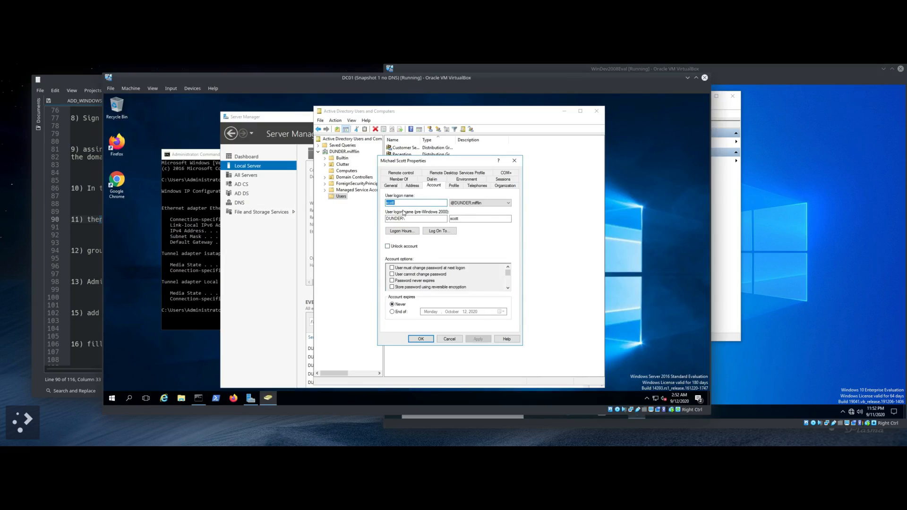
click(720, 220)
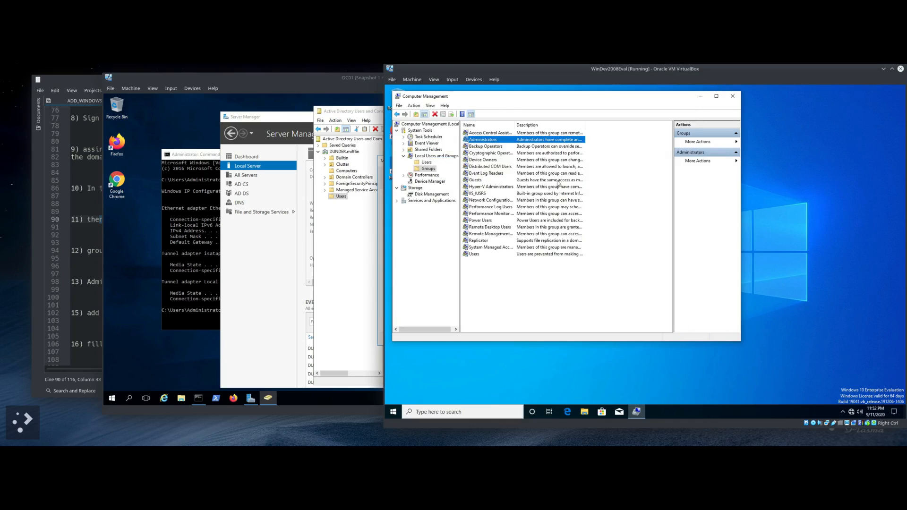
double_click(494, 143)
click(516, 274)
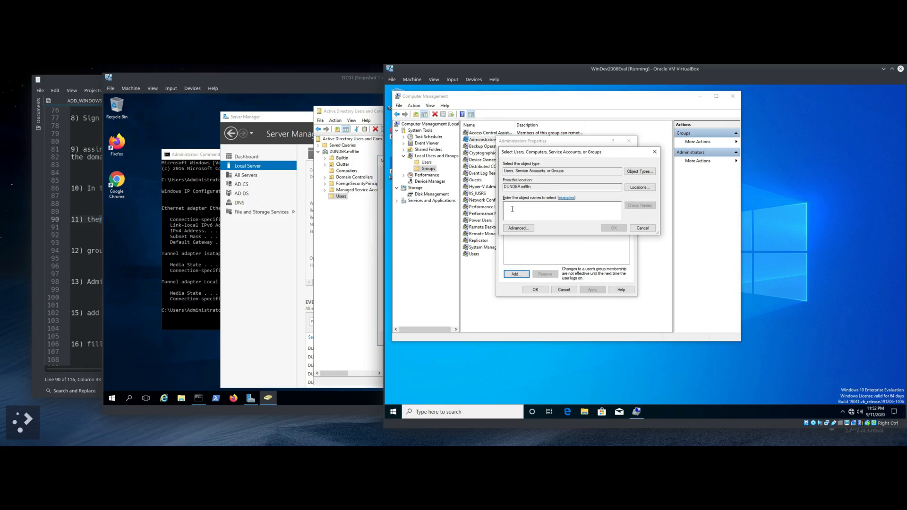
Step: Enter the domain user's logon name, verify it with Check Names, and apply the membership
text(a)
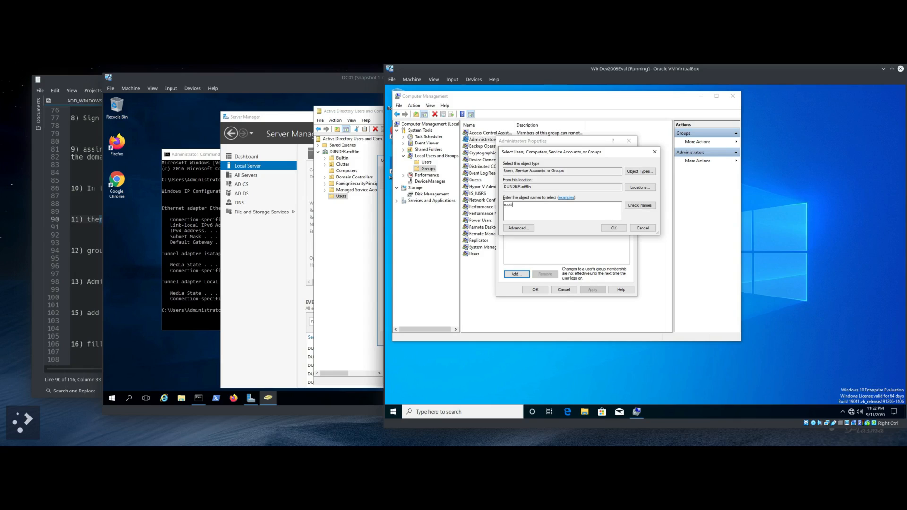
click(636, 207)
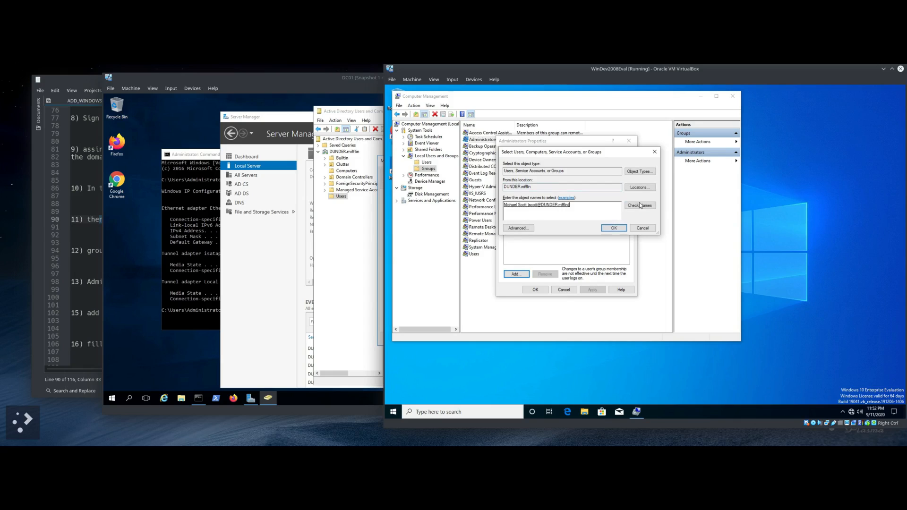
click(615, 229)
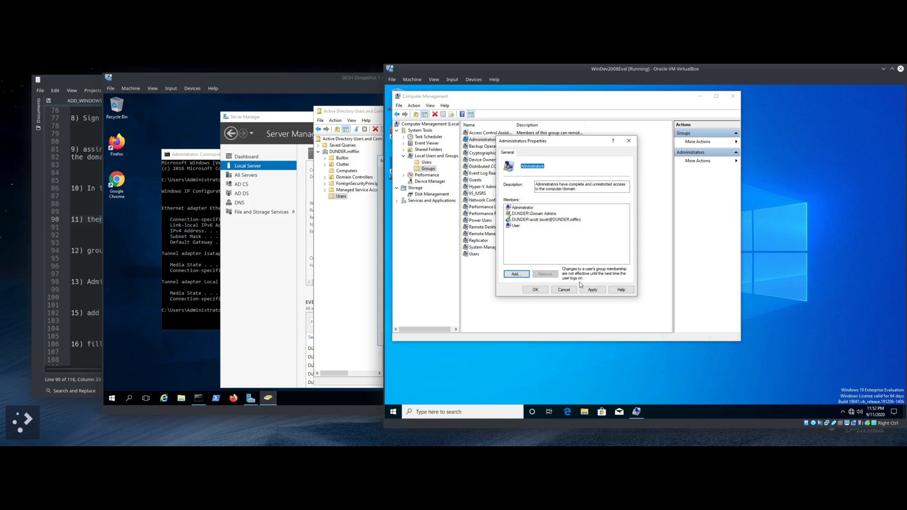
click(593, 290)
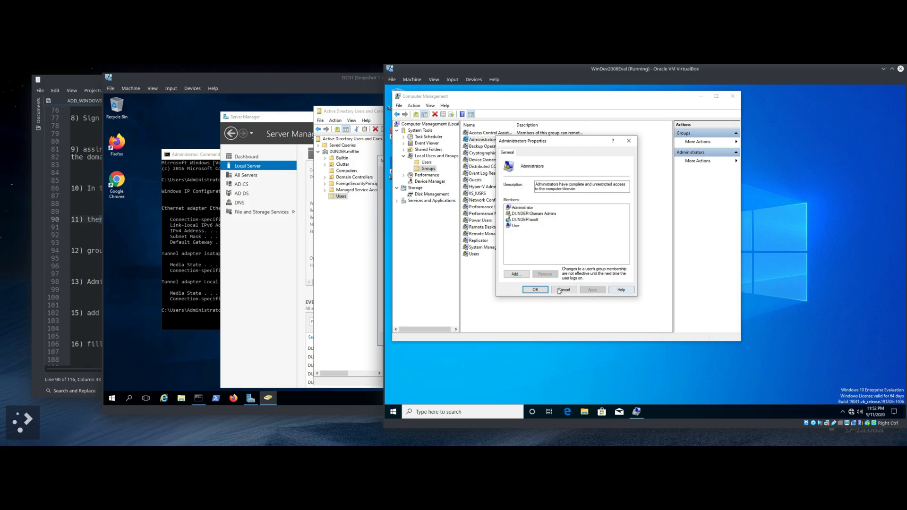
click(536, 290)
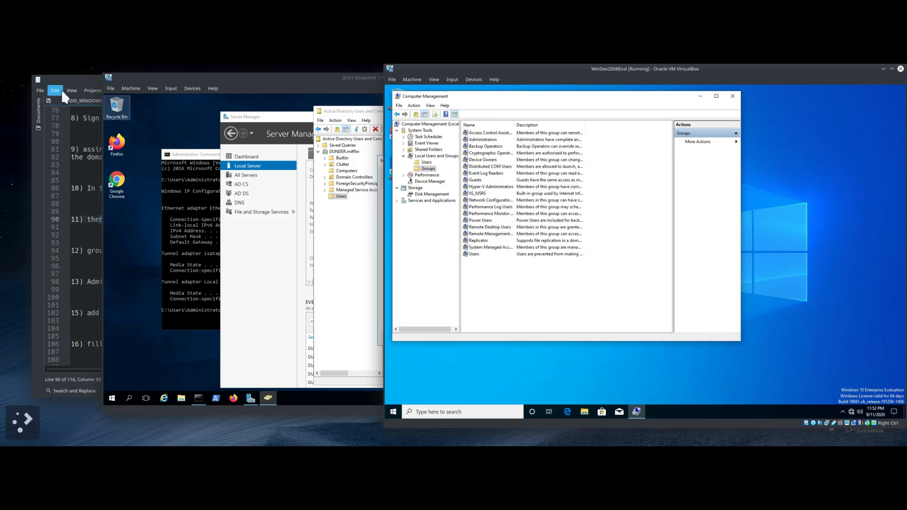
click(65, 77)
scroll(136, 290, down, 2)
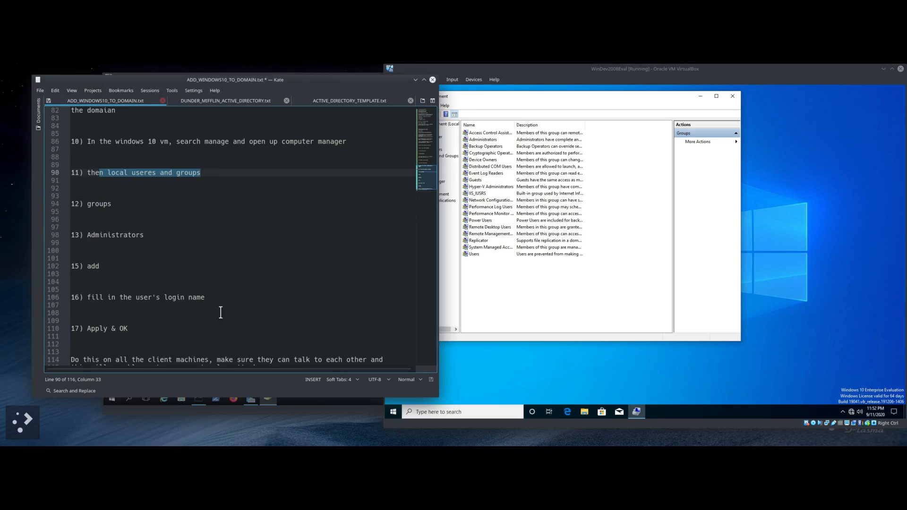